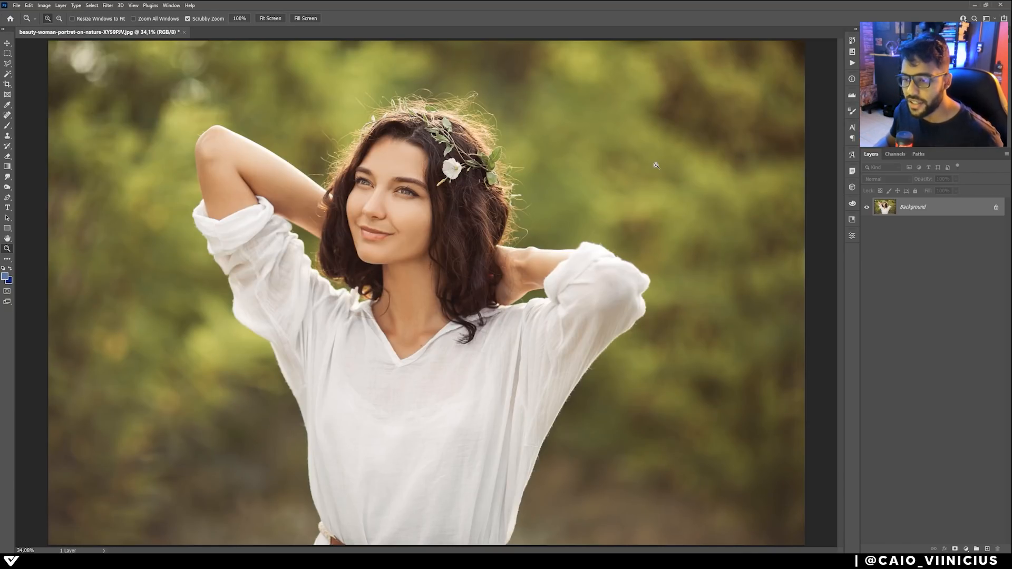
- Duplicate the portrait's Background layer
{"action": "left_click_drag", "start_coordinate": [450, 97], "coordinate": [477, 97]}
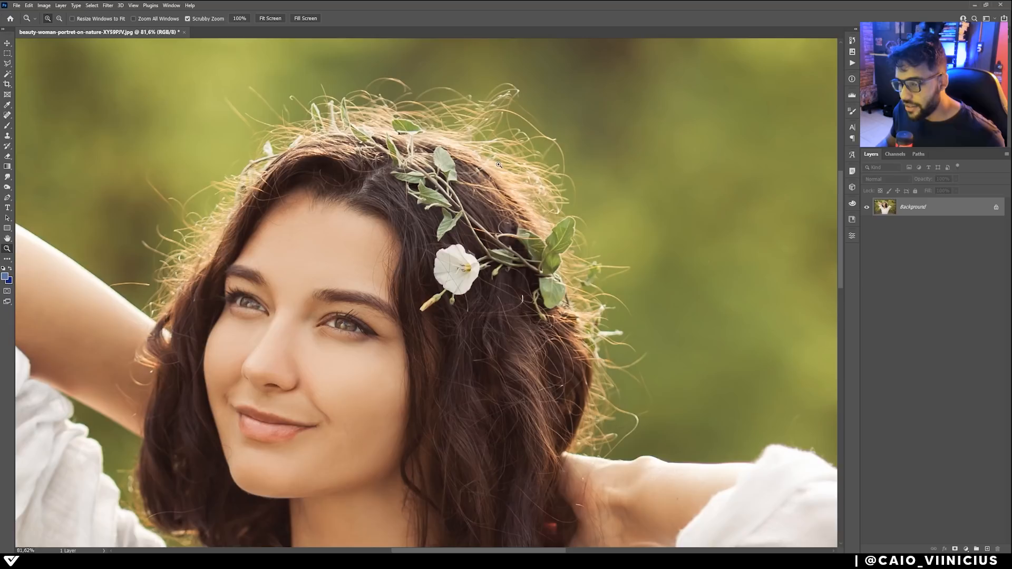
{"action": "left_click_drag", "start_coordinate": [498, 164], "coordinate": [478, 164]}
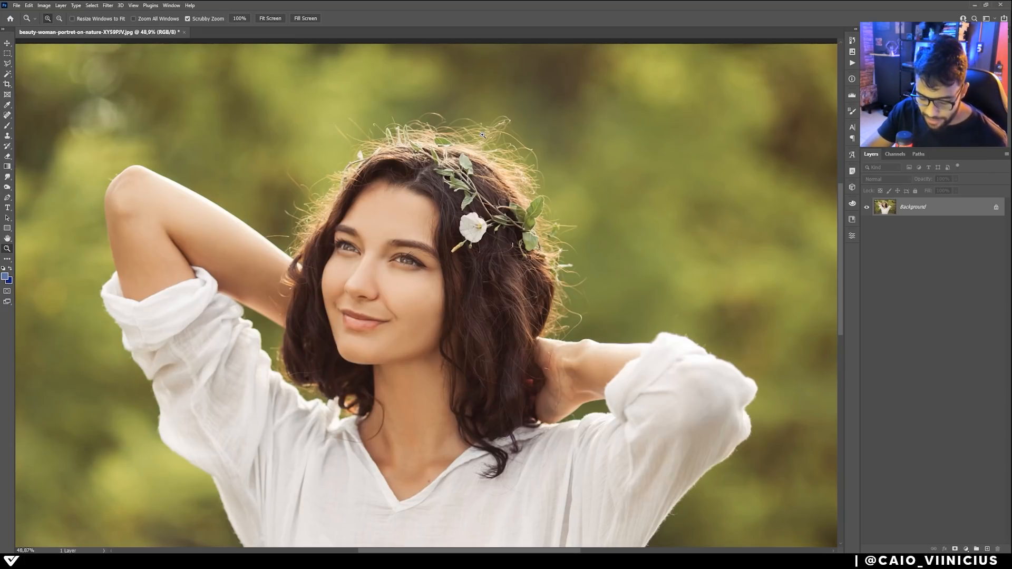
{"action": "key", "text": "ctrl+j"}
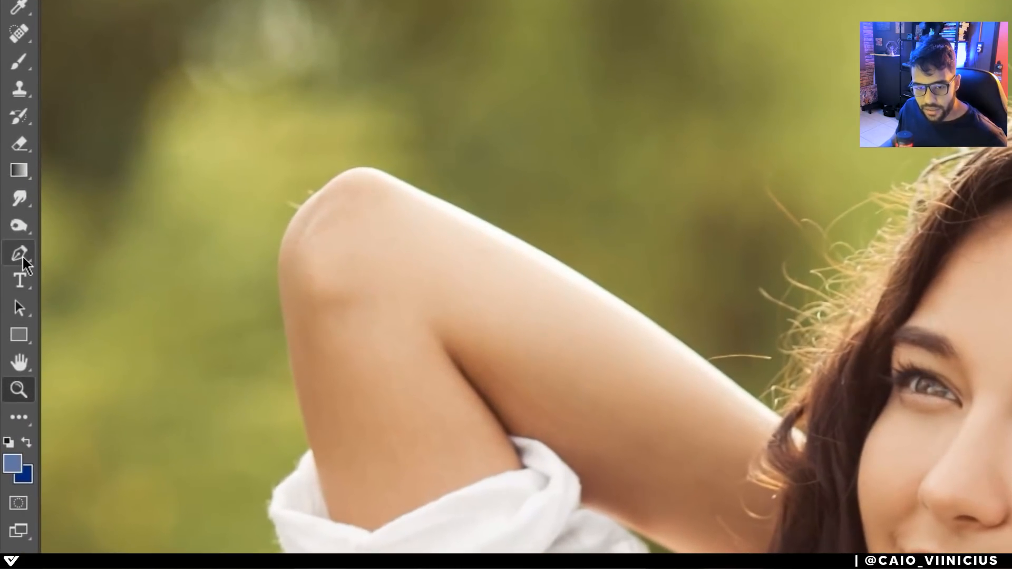
- Activate the Freeform Pen tool, test it with a wavy path across the top of the head, and undo that path
{"action": "right_click", "coordinate": [9, 201]}
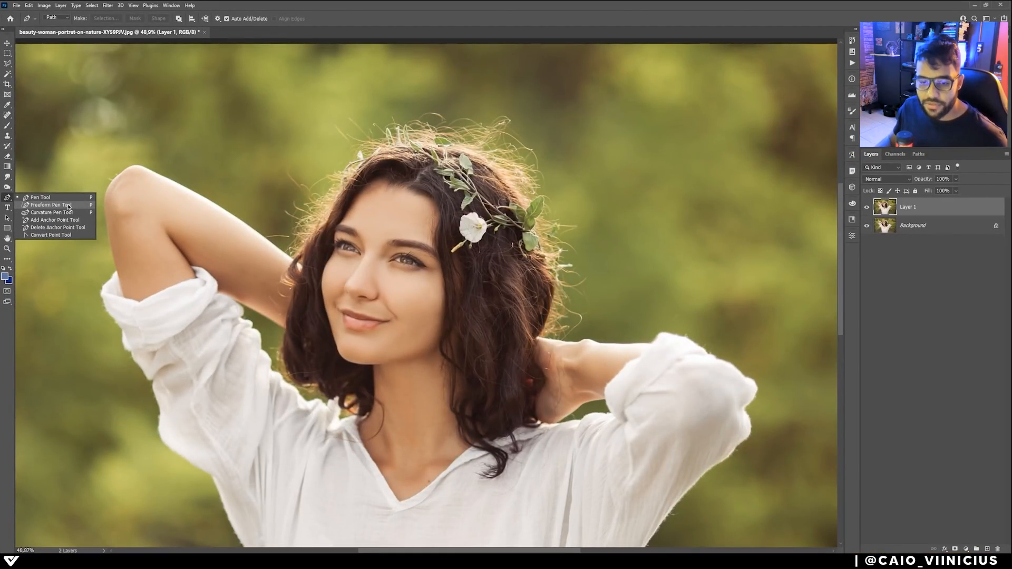
{"action": "left_click", "coordinate": [69, 205]}
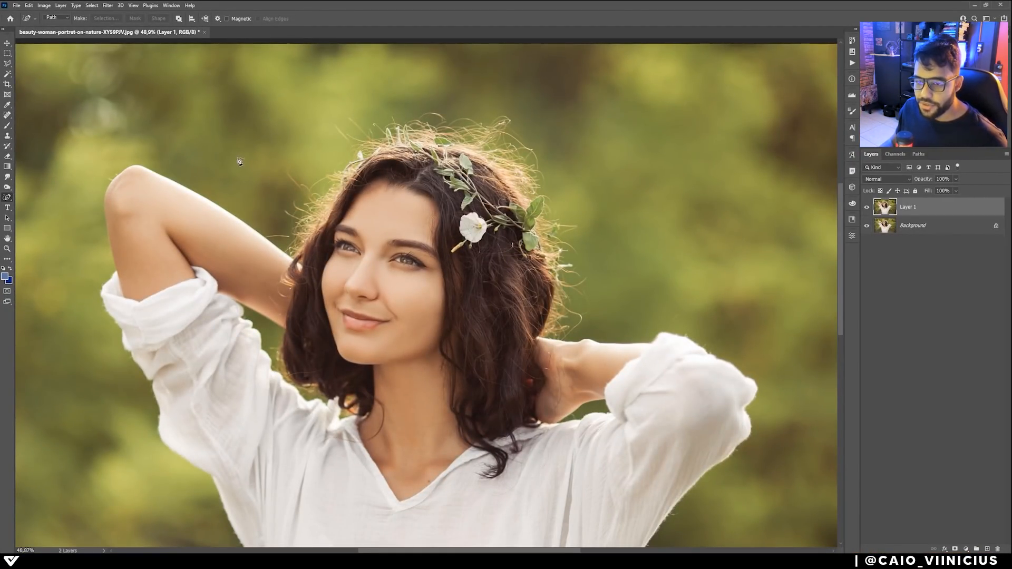
{"action": "mouse_move", "coordinate": [226, 153]}
{"action": "left_mouse_down"}
{"action": "mouse_move", "coordinate": [287, 126]}
{"action": "mouse_move", "coordinate": [465, 144]}
{"action": "mouse_move", "coordinate": [677, 138]}
{"action": "mouse_move", "coordinate": [702, 178]}
{"action": "left_mouse_up"}
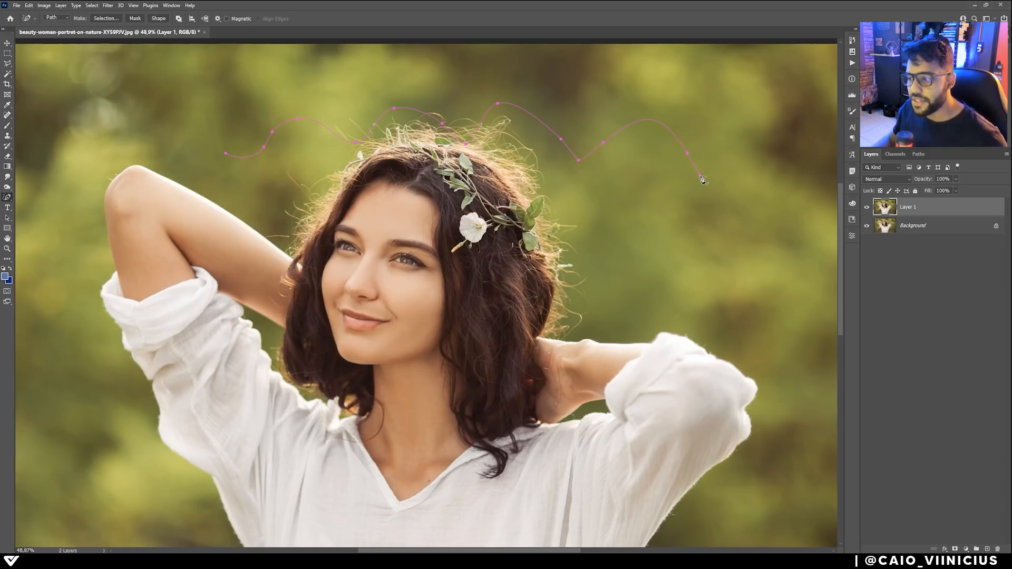
{"action": "key", "text": "ctrl+z"}
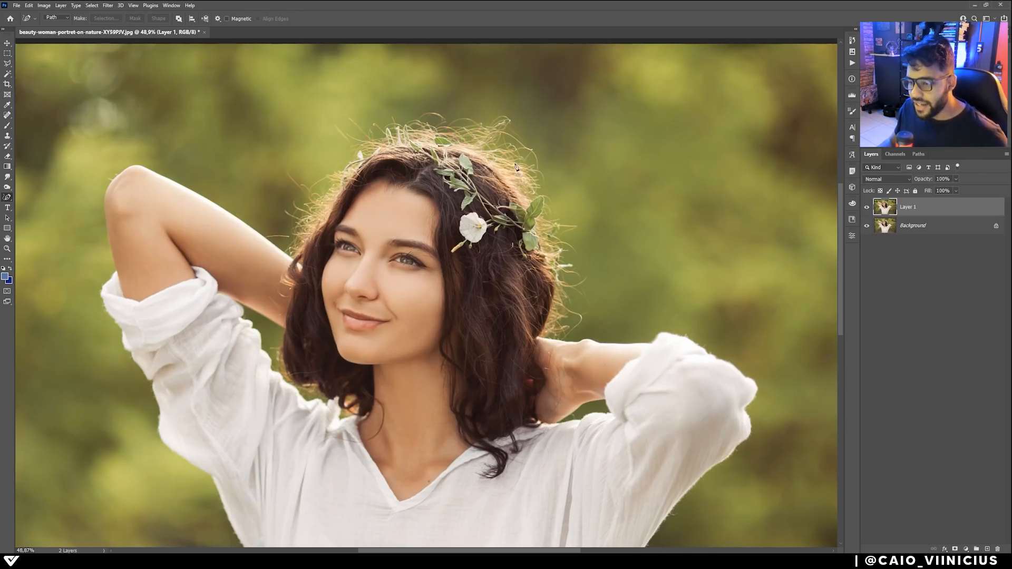
- Trace the first freeform paths along the flyaway hairs fanning out to the right of the crown's uppermost leaf
{"action": "scroll", "coordinate": [515, 167], "scroll_direction": "up", "scroll_amount": 5, "text": "alt"}
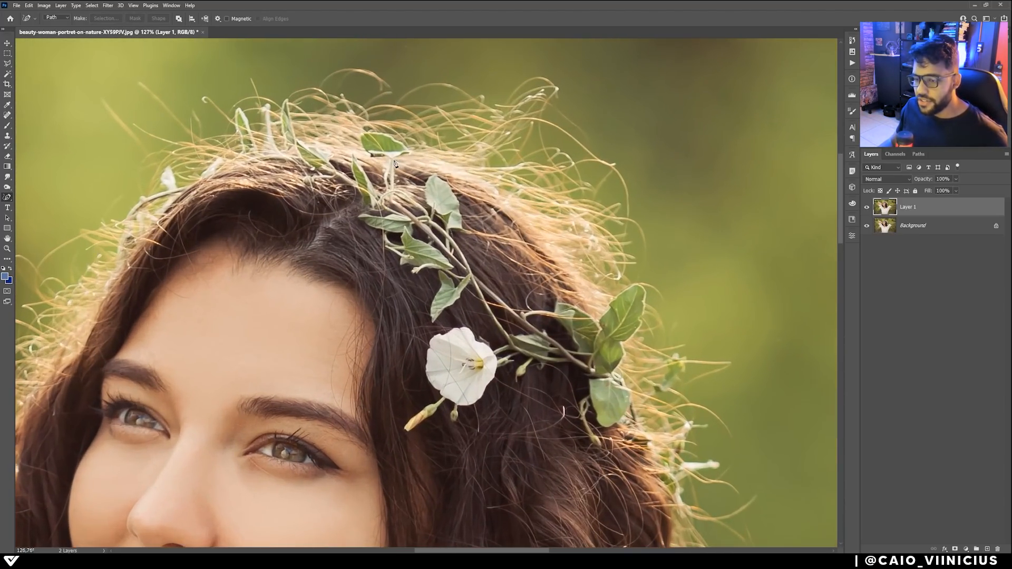
{"action": "scroll", "coordinate": [398, 158], "scroll_direction": "up", "scroll_amount": 3}
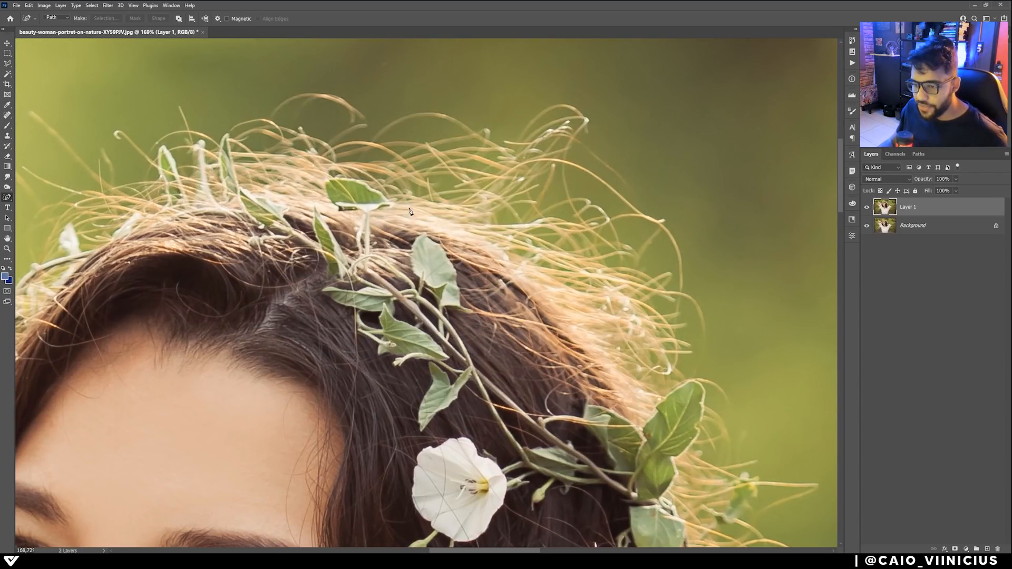
{"action": "left_click", "coordinate": [466, 205]}
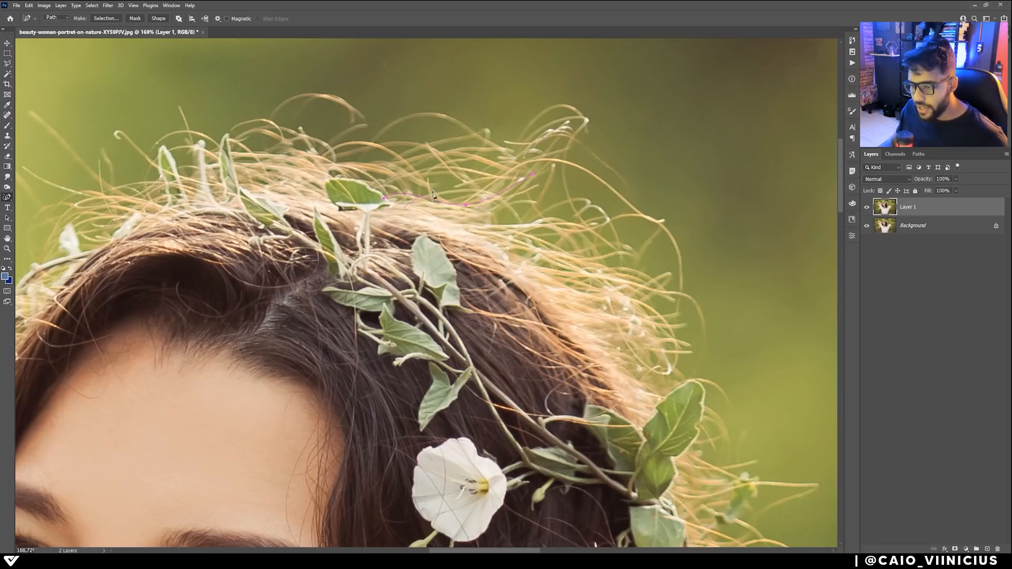
{"action": "left_click", "coordinate": [574, 224]}
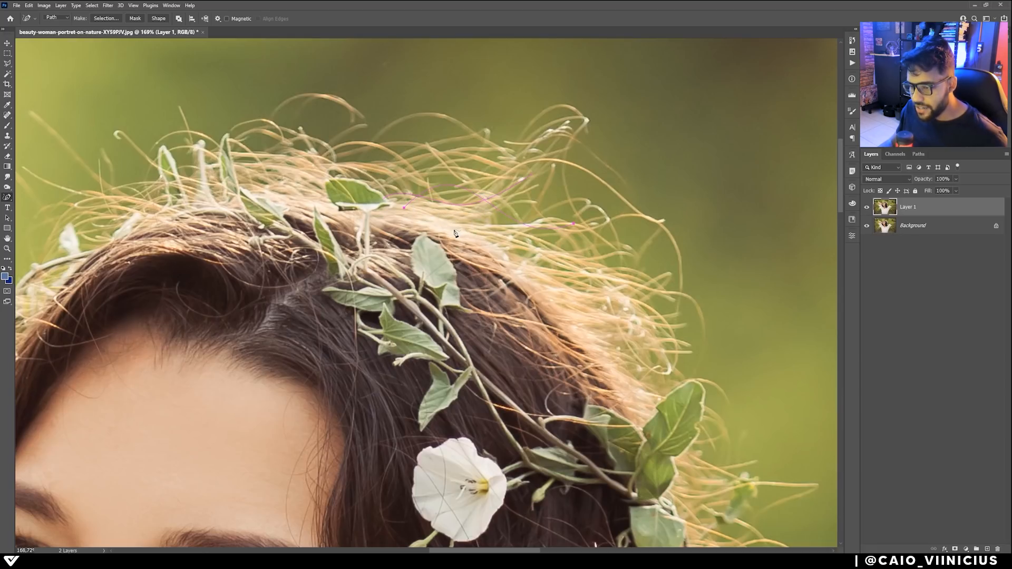
{"action": "mouse_move", "coordinate": [455, 231]}
{"action": "left_mouse_down"}
{"action": "mouse_move", "coordinate": [528, 214]}
{"action": "mouse_move", "coordinate": [652, 259]}
{"action": "left_mouse_up"}
{"action": "mouse_move", "coordinate": [487, 231]}
{"action": "left_mouse_down"}
{"action": "mouse_move", "coordinate": [630, 212]}
{"action": "mouse_move", "coordinate": [676, 263]}
{"action": "left_mouse_up"}
{"action": "mouse_move", "coordinate": [491, 232]}
{"action": "left_mouse_down"}
{"action": "mouse_move", "coordinate": [516, 242]}
{"action": "mouse_move", "coordinate": [559, 226]}
{"action": "mouse_move", "coordinate": [609, 265]}
{"action": "left_mouse_up"}
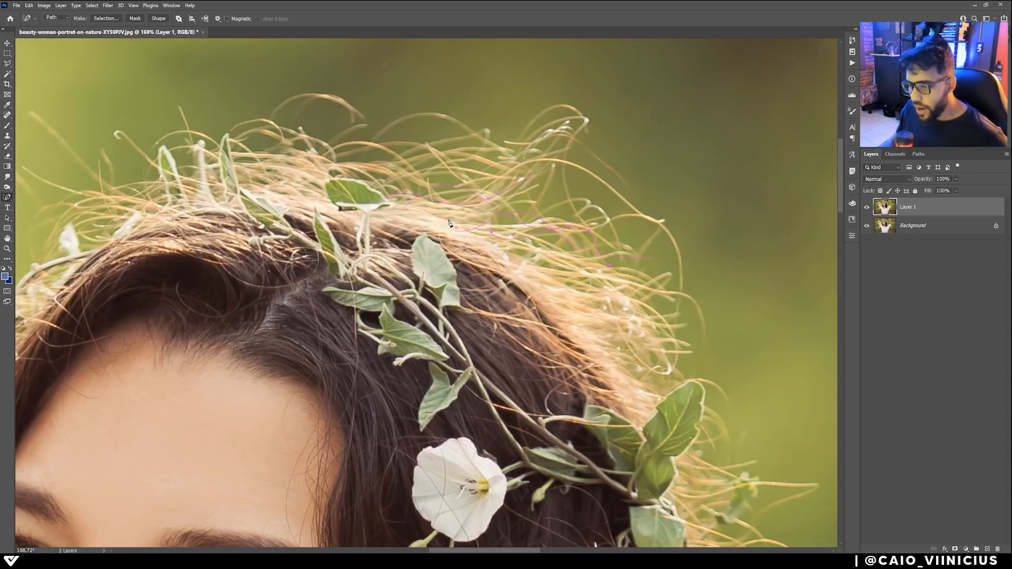
{"action": "mouse_move", "coordinate": [448, 218]}
{"action": "left_mouse_down"}
{"action": "mouse_move", "coordinate": [551, 218]}
{"action": "mouse_move", "coordinate": [602, 270]}
{"action": "left_mouse_up"}
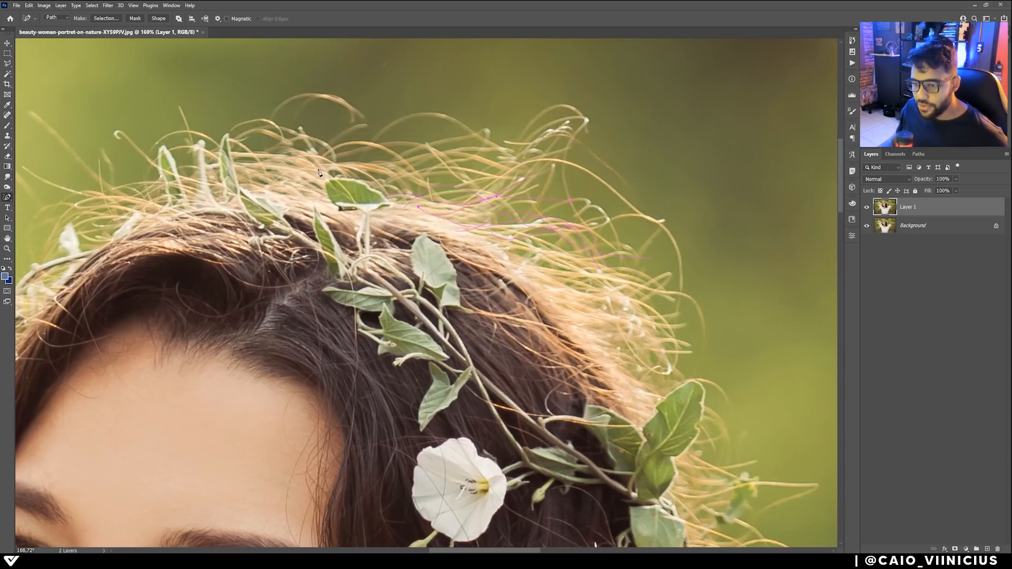
- Draw freeform paths that start above the uppermost leaf and sweep right toward the curled hair tips
{"action": "left_click", "coordinate": [294, 171]}
{"action": "left_click", "coordinate": [342, 146]}
{"action": "left_click", "coordinate": [478, 197]}
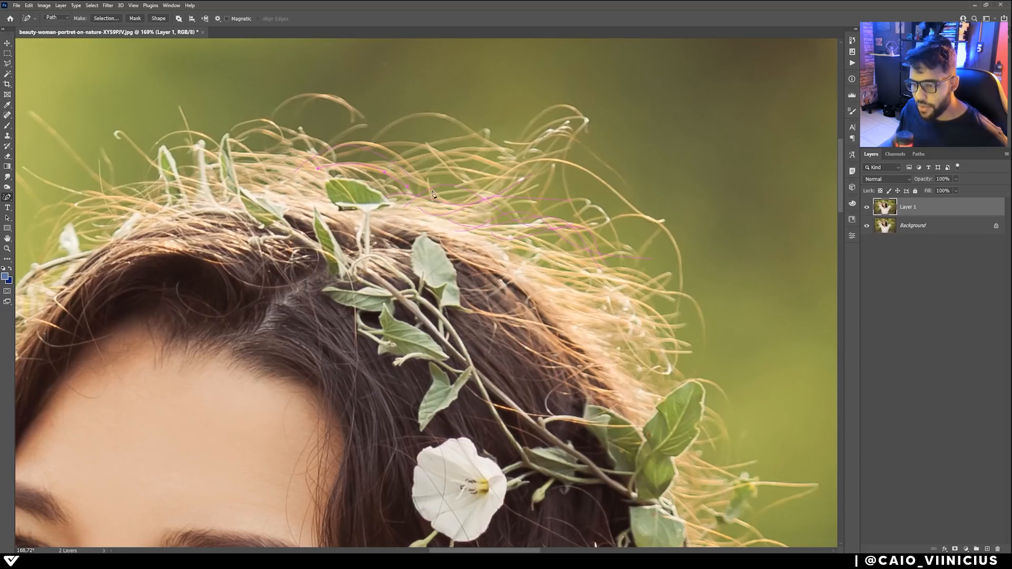
{"action": "left_click", "coordinate": [533, 177]}
{"action": "key", "text": "Escape"}
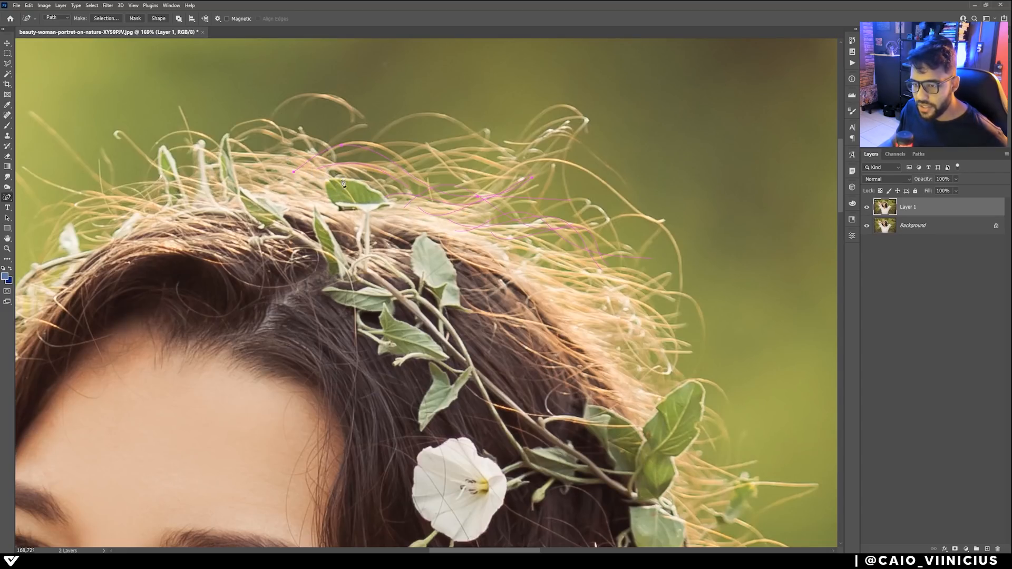
{"action": "left_click", "coordinate": [525, 153]}
{"action": "left_click", "coordinate": [569, 136]}
{"action": "key", "text": "Escape"}
- Add arching strand paths over the top of the hair, undoing one stroke and extending the last beyond the curled tips
{"action": "left_click", "coordinate": [288, 157]}
{"action": "left_click", "coordinate": [325, 143]}
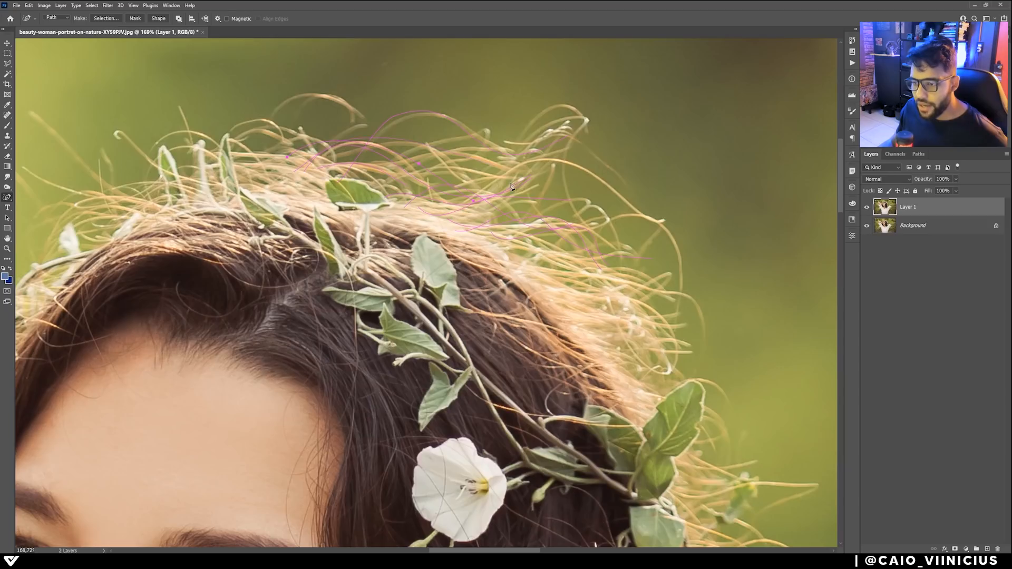
{"action": "key", "text": "ctrl+z"}
{"action": "left_click_drag", "start_coordinate": [345, 150], "coordinate": [529, 152]}
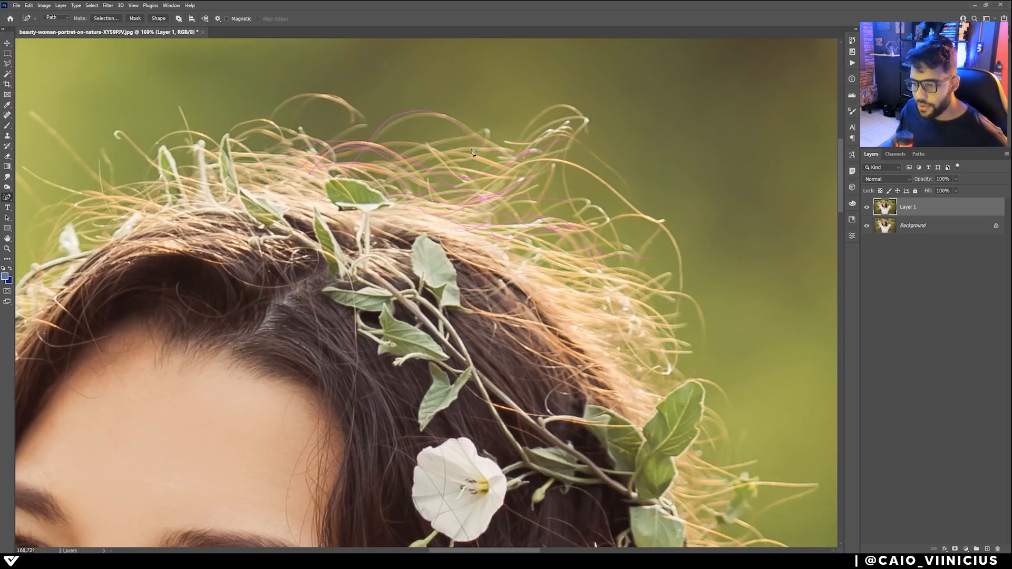
{"action": "left_click_drag", "start_coordinate": [309, 155], "coordinate": [536, 166]}
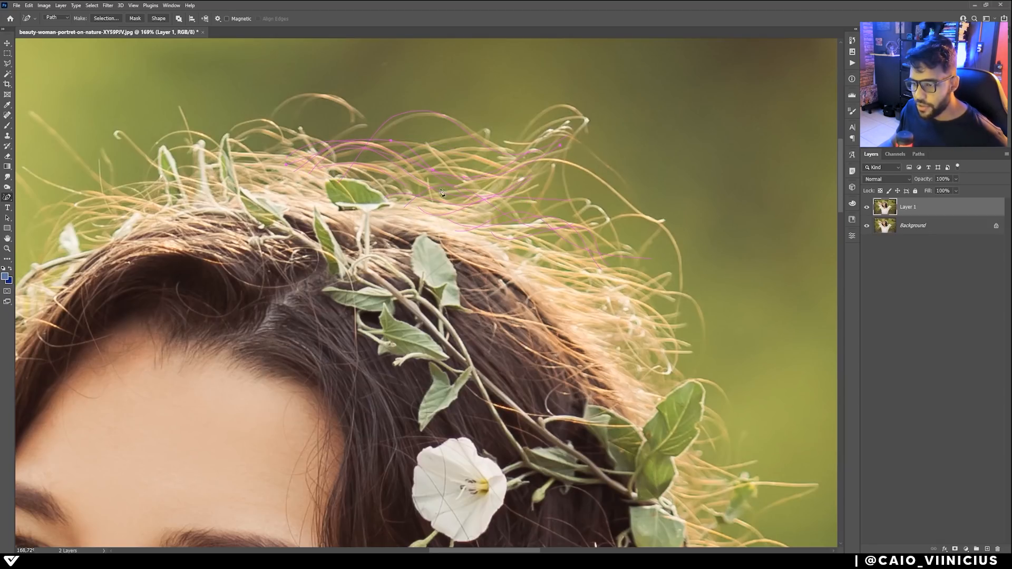
{"action": "mouse_move", "coordinate": [322, 181]}
{"action": "left_mouse_down"}
{"action": "mouse_move", "coordinate": [452, 177]}
{"action": "mouse_move", "coordinate": [576, 132]}
{"action": "left_mouse_up"}
{"action": "left_click_drag", "start_coordinate": [499, 150], "coordinate": [622, 130]}
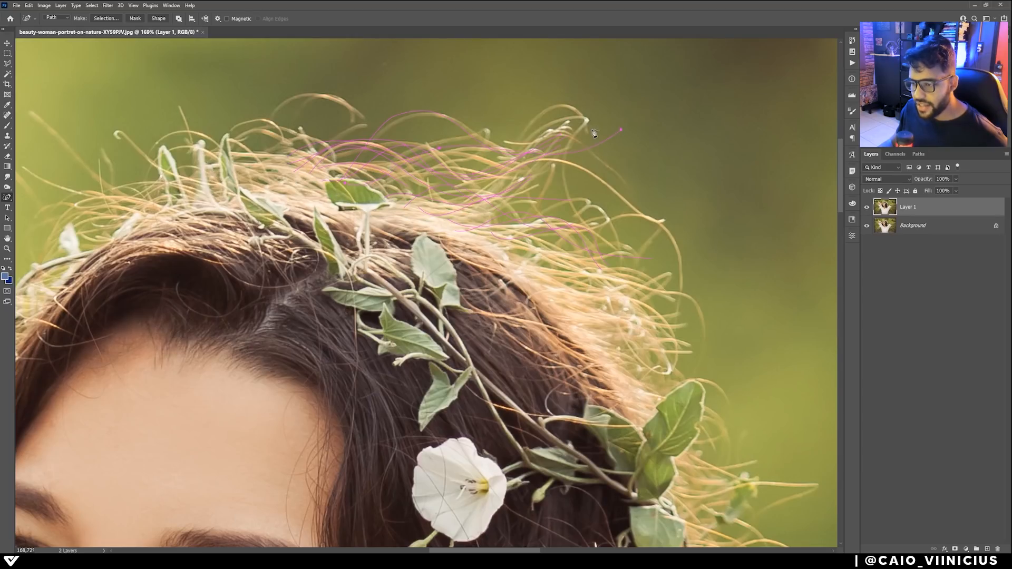
- Trace the long outer strand curving down the right side of the head and add neighbouring strand paths beside it
{"action": "left_click_drag", "start_coordinate": [506, 176], "coordinate": [744, 199]}
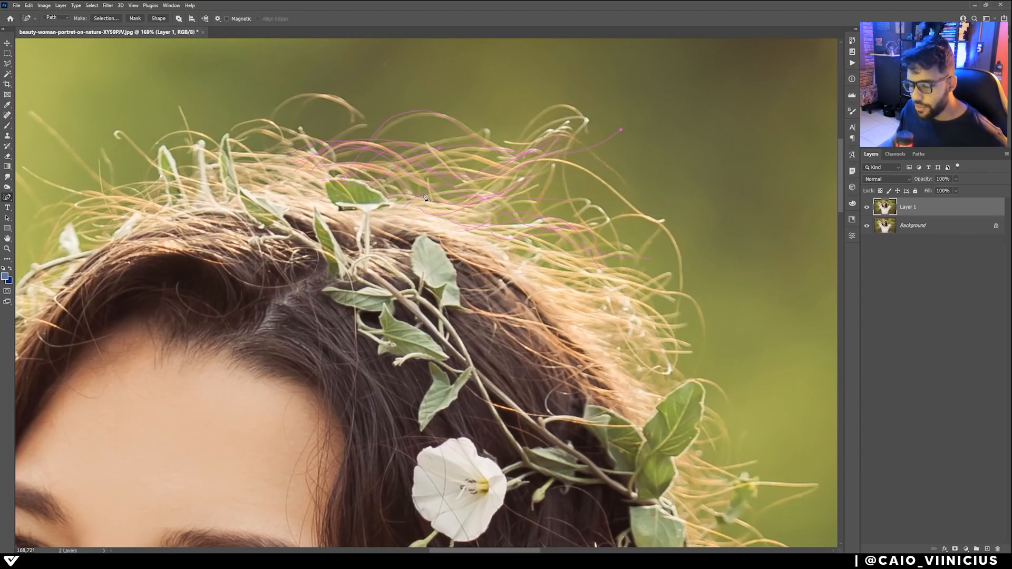
{"action": "mouse_move", "coordinate": [552, 164]}
{"action": "left_mouse_down"}
{"action": "mouse_move", "coordinate": [611, 193]}
{"action": "mouse_move", "coordinate": [715, 191]}
{"action": "left_mouse_up"}
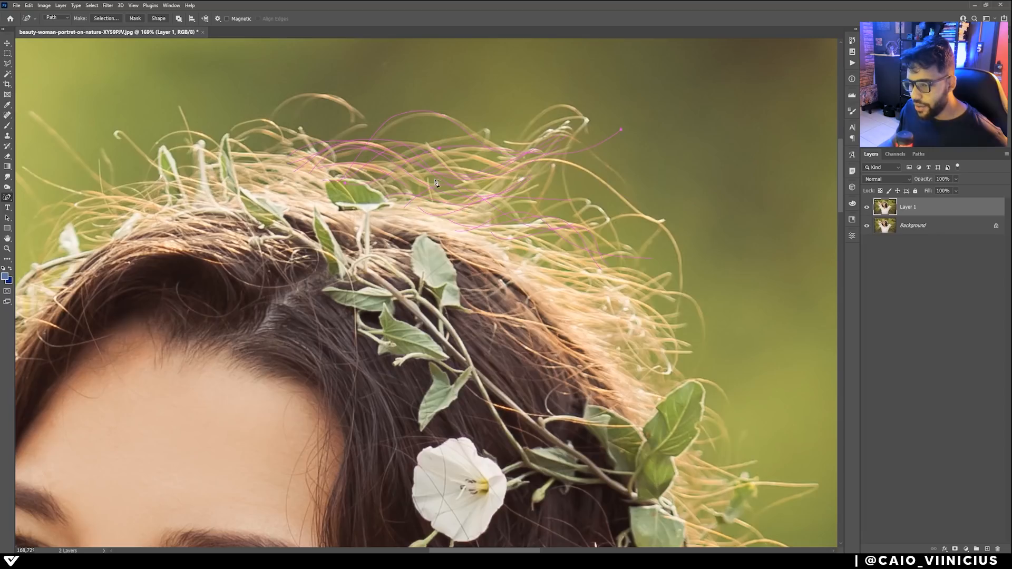
{"action": "left_click_drag", "start_coordinate": [622, 207], "coordinate": [694, 207]}
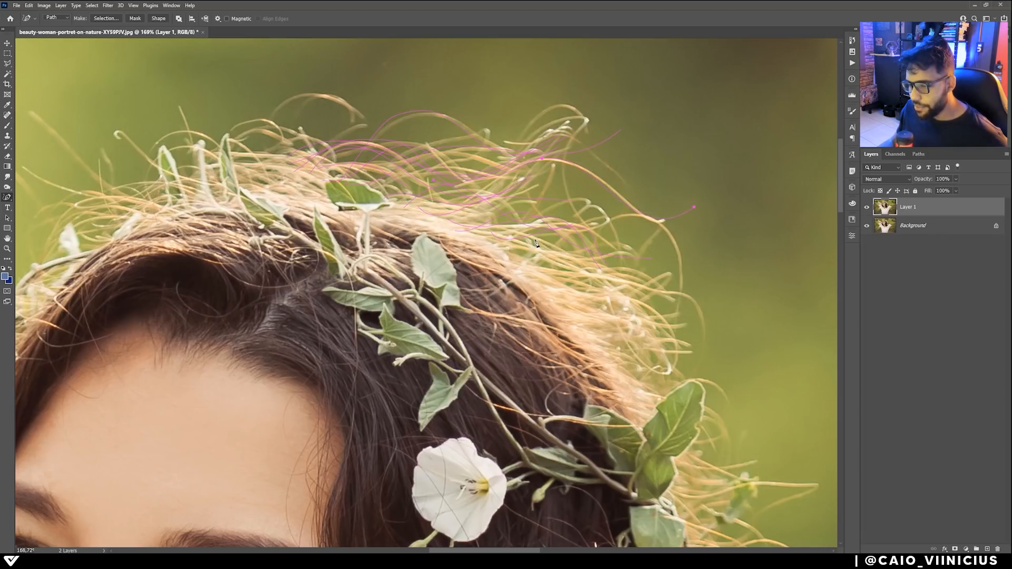
{"action": "mouse_move", "coordinate": [504, 230]}
{"action": "left_mouse_down"}
{"action": "mouse_move", "coordinate": [525, 237]}
{"action": "mouse_move", "coordinate": [587, 216]}
{"action": "mouse_move", "coordinate": [677, 240]}
{"action": "left_mouse_up"}
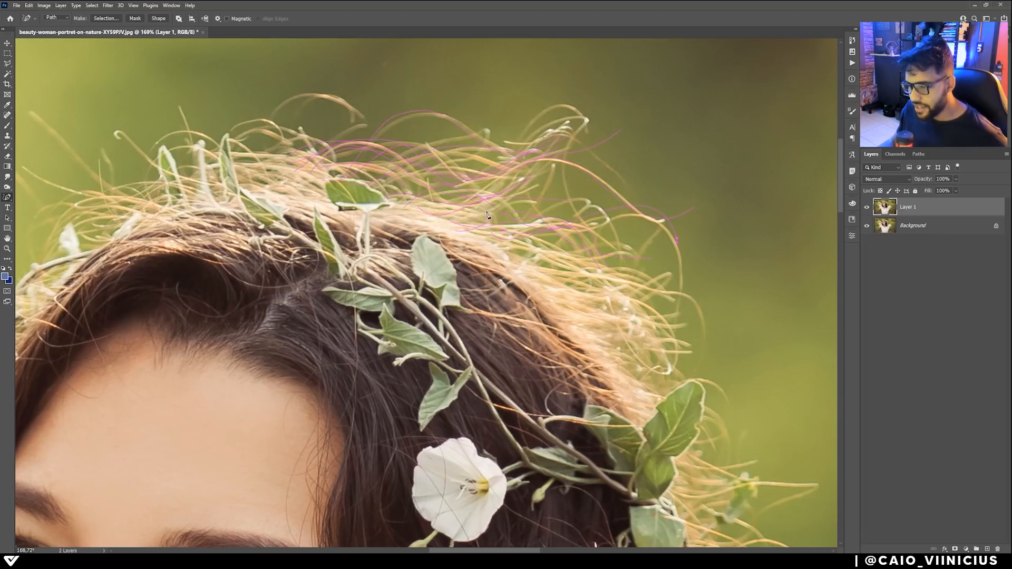
{"action": "left_click_drag", "start_coordinate": [598, 212], "coordinate": [601, 235]}
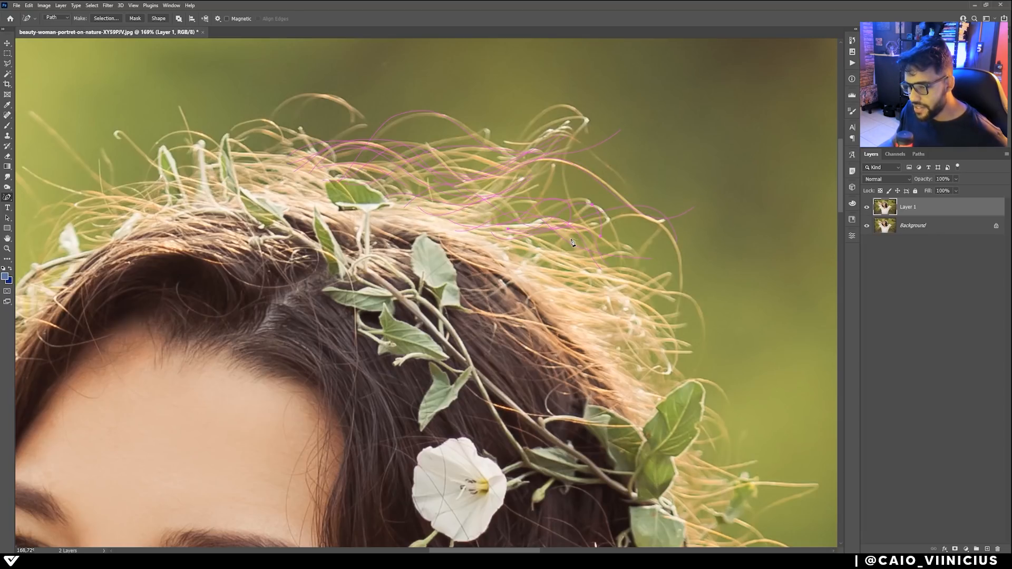
- Add freeform paths along the lower flyaway hairs on the right side of the head, below the long outer strand
{"action": "left_click_drag", "start_coordinate": [627, 291], "coordinate": [546, 225]}
{"action": "left_click_drag", "start_coordinate": [417, 167], "coordinate": [488, 205]}
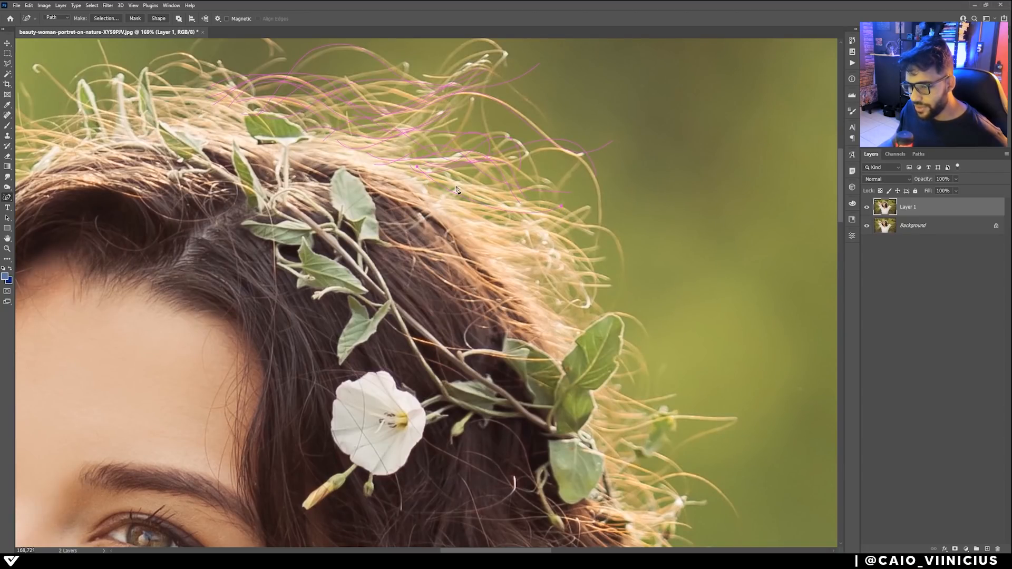
{"action": "mouse_move", "coordinate": [409, 175]}
{"action": "left_mouse_down"}
{"action": "mouse_move", "coordinate": [558, 200]}
{"action": "mouse_move", "coordinate": [603, 194]}
{"action": "left_mouse_up"}
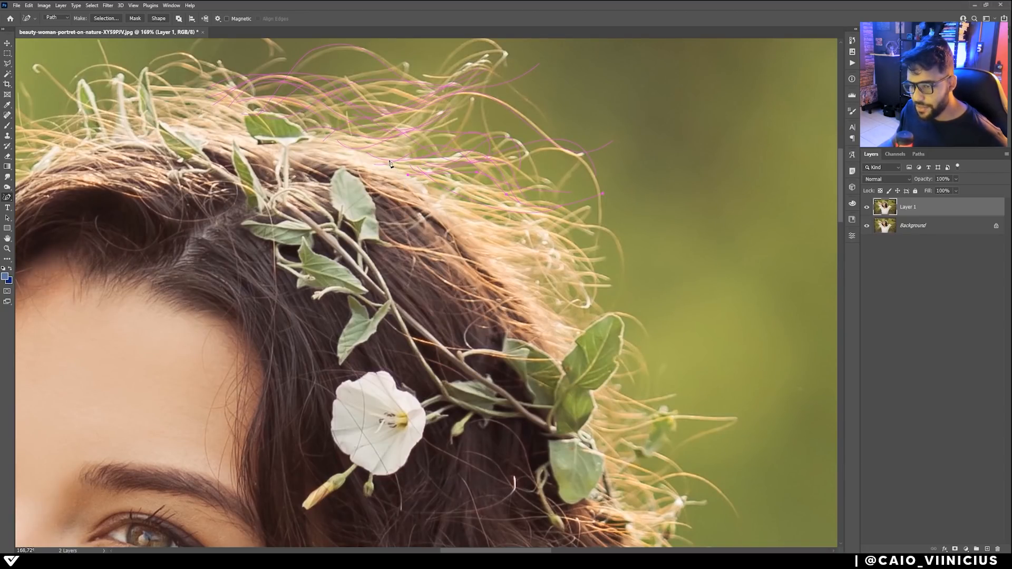
{"action": "mouse_move", "coordinate": [375, 158]}
{"action": "left_mouse_down"}
{"action": "mouse_move", "coordinate": [420, 166]}
{"action": "mouse_move", "coordinate": [477, 152]}
{"action": "left_mouse_up"}
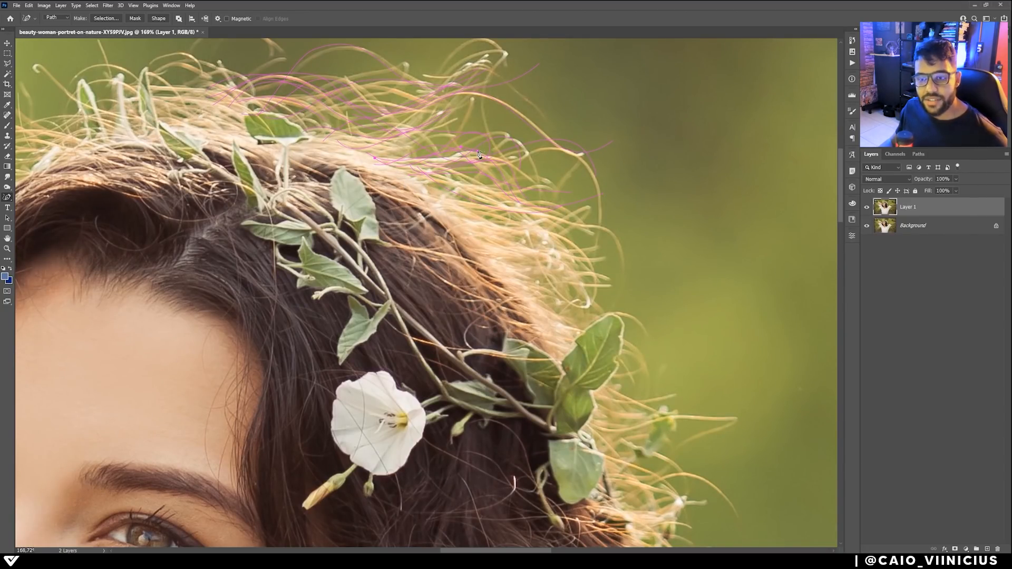
- Draw a freeform strand path on the left of the uppermost leaf, reaching up to the outer edge of the hair
{"action": "left_click_drag", "start_coordinate": [313, 86], "coordinate": [411, 133]}
{"action": "left_click_drag", "start_coordinate": [271, 139], "coordinate": [384, 162]}
{"action": "mouse_move", "coordinate": [459, 183]}
{"action": "left_mouse_down"}
{"action": "mouse_move", "coordinate": [462, 150]}
{"action": "mouse_move", "coordinate": [401, 145]}
{"action": "mouse_move", "coordinate": [370, 119]}
{"action": "left_mouse_up"}
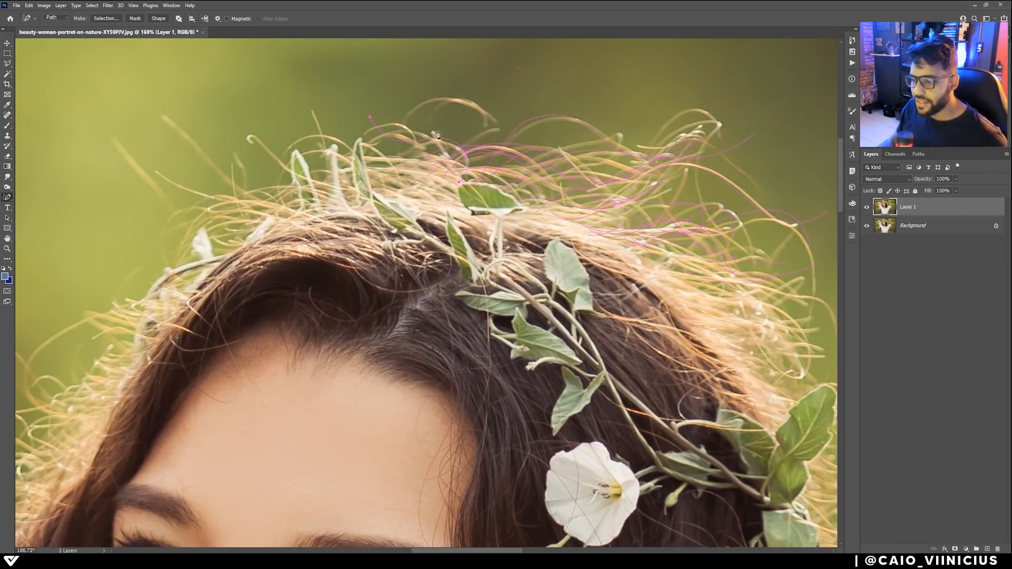
- Fill in the gap right of the uppermost leaf with short curved strand paths rising toward the hair tips
{"action": "left_click_drag", "start_coordinate": [601, 199], "coordinate": [479, 159]}
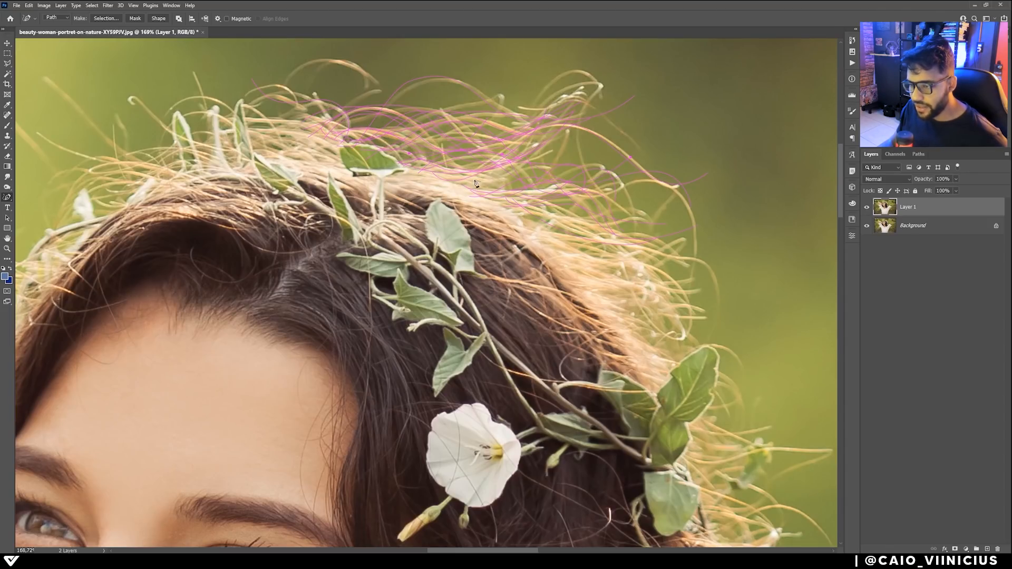
{"action": "left_click", "coordinate": [605, 92]}
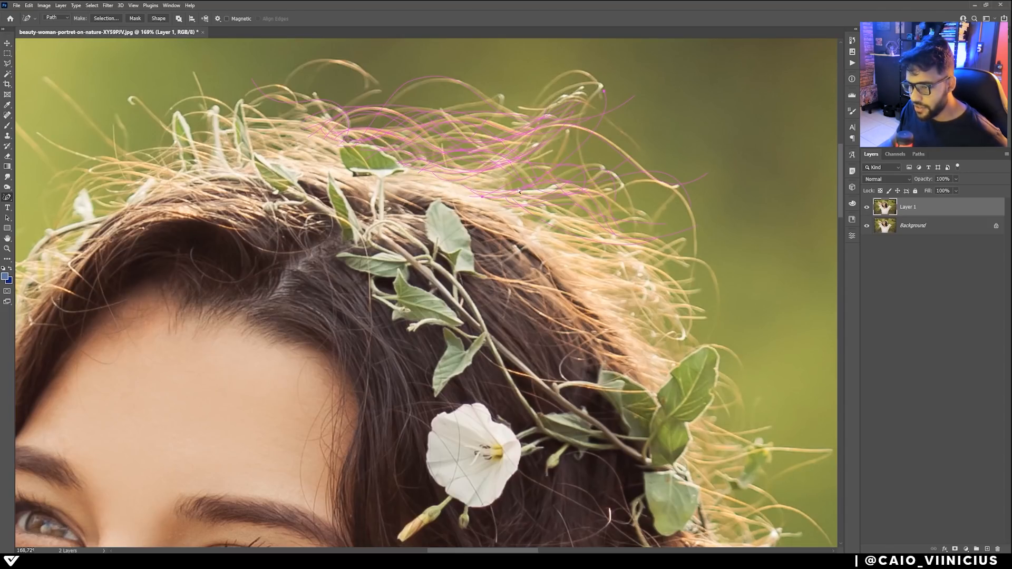
{"action": "left_click_drag", "start_coordinate": [494, 206], "coordinate": [542, 150]}
{"action": "left_click_drag", "start_coordinate": [460, 194], "coordinate": [561, 140]}
{"action": "left_click_drag", "start_coordinate": [434, 178], "coordinate": [554, 148]}
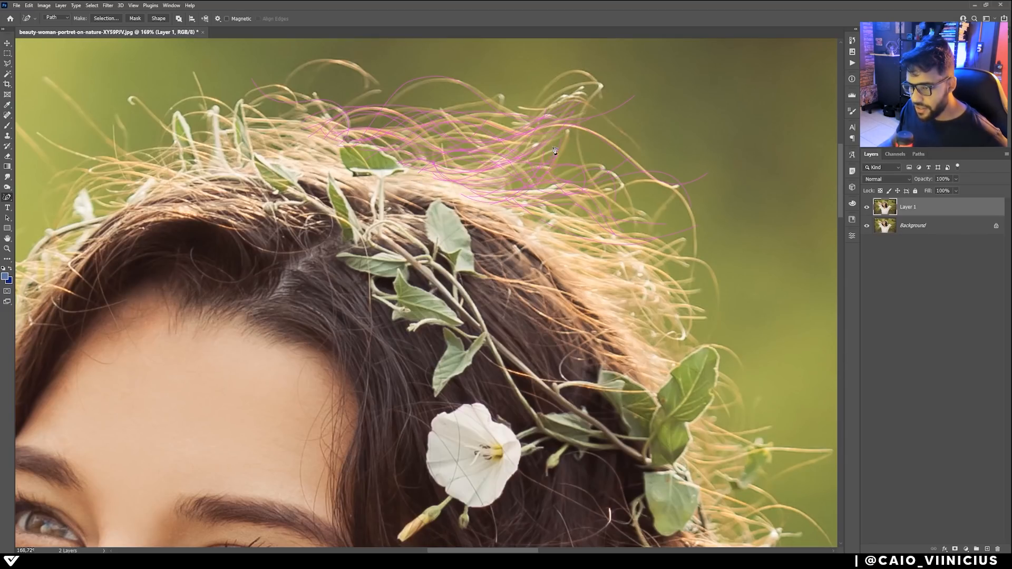
{"action": "left_click_drag", "start_coordinate": [426, 146], "coordinate": [532, 146]}
{"action": "left_click_drag", "start_coordinate": [442, 174], "coordinate": [528, 144]}
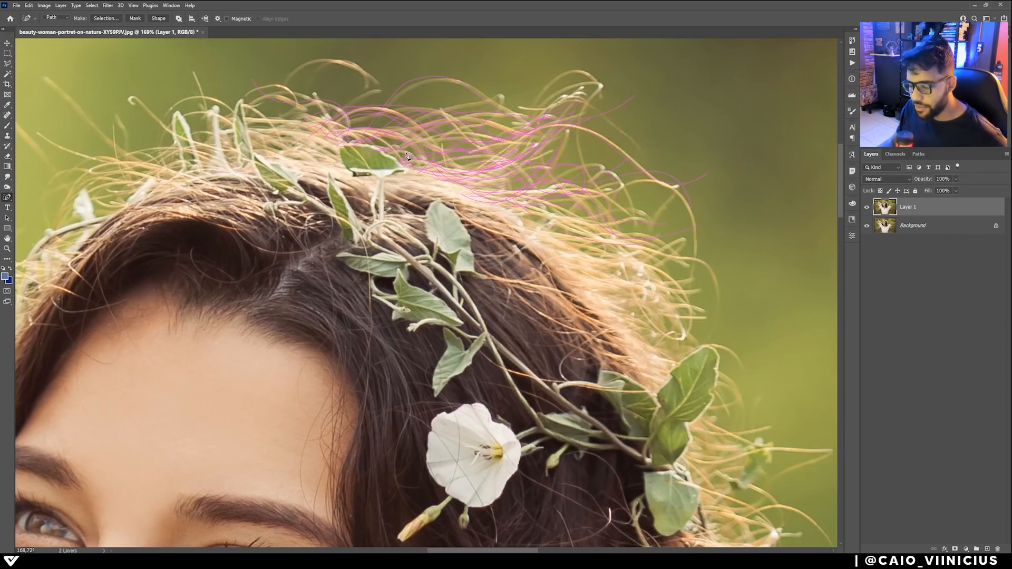
- Add long strand paths just above the uppermost leaf, undoing one stroke and redrawing it toward the upper hair tips
{"action": "left_click_drag", "start_coordinate": [405, 161], "coordinate": [514, 164]}
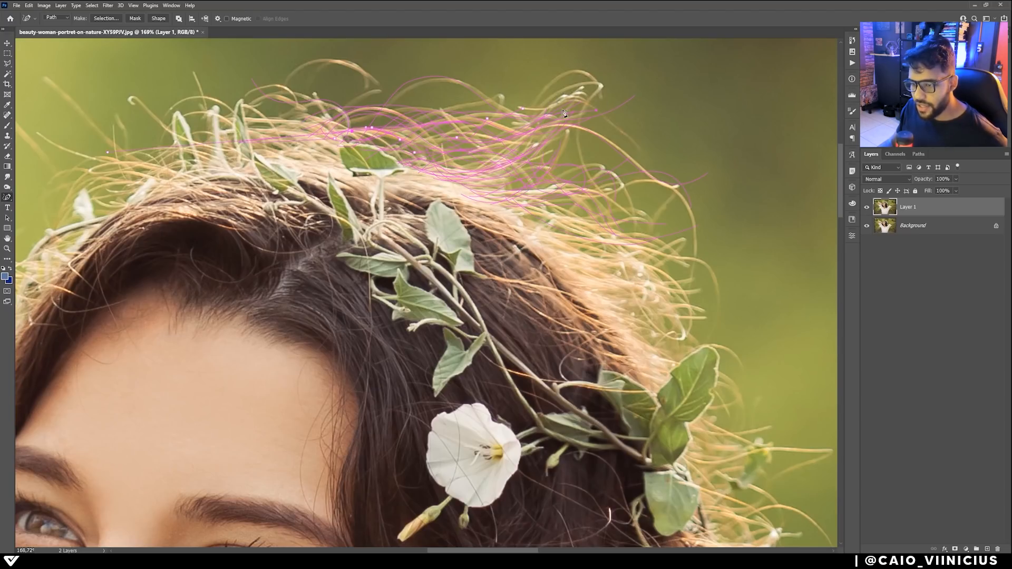
{"action": "left_click_drag", "start_coordinate": [337, 138], "coordinate": [501, 127]}
{"action": "key", "text": "ctrl+z"}
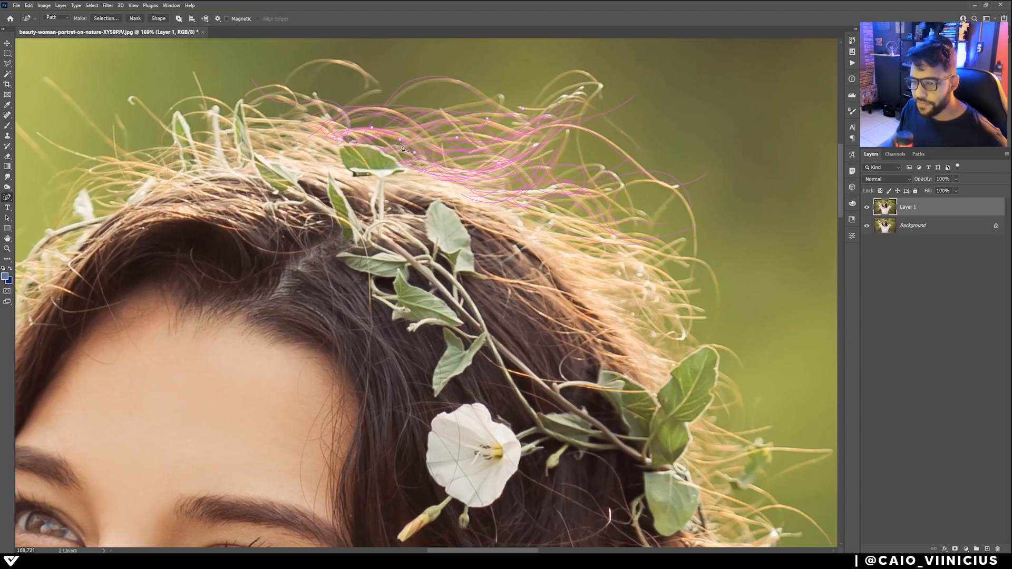
{"action": "left_click_drag", "start_coordinate": [323, 141], "coordinate": [531, 104]}
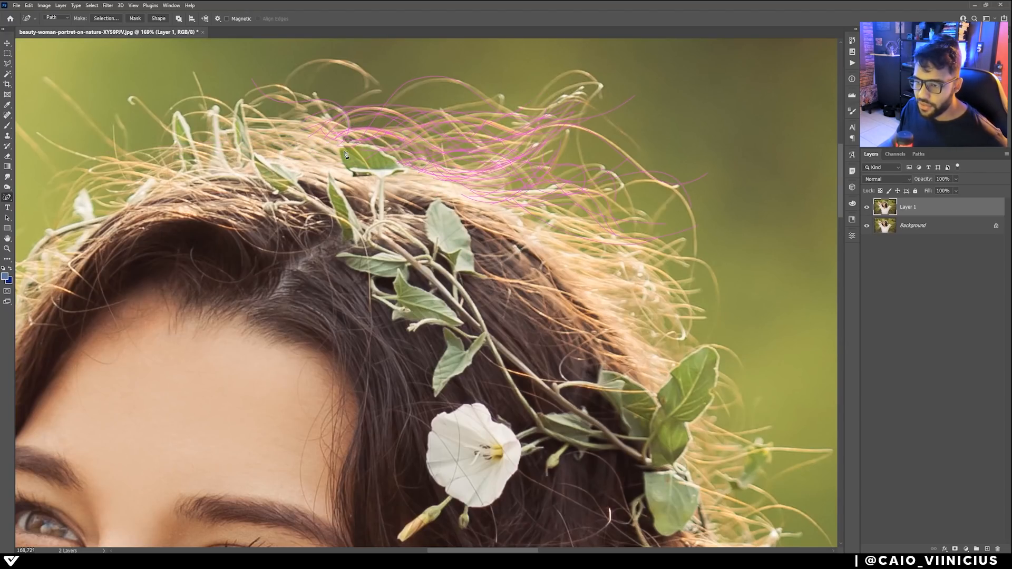
- Draw more freeform strand paths from the uppermost leaf toward the hair tips and down along the outer flyaway hairs on the right
{"action": "mouse_move", "coordinate": [373, 155]}
{"action": "left_mouse_down"}
{"action": "mouse_move", "coordinate": [457, 122]}
{"action": "mouse_move", "coordinate": [600, 89]}
{"action": "left_mouse_up"}
{"action": "mouse_move", "coordinate": [460, 151]}
{"action": "left_mouse_down"}
{"action": "mouse_move", "coordinate": [543, 96]}
{"action": "mouse_move", "coordinate": [605, 101]}
{"action": "mouse_move", "coordinate": [596, 104]}
{"action": "left_mouse_up"}
{"action": "left_click_drag", "start_coordinate": [633, 245], "coordinate": [529, 121]}
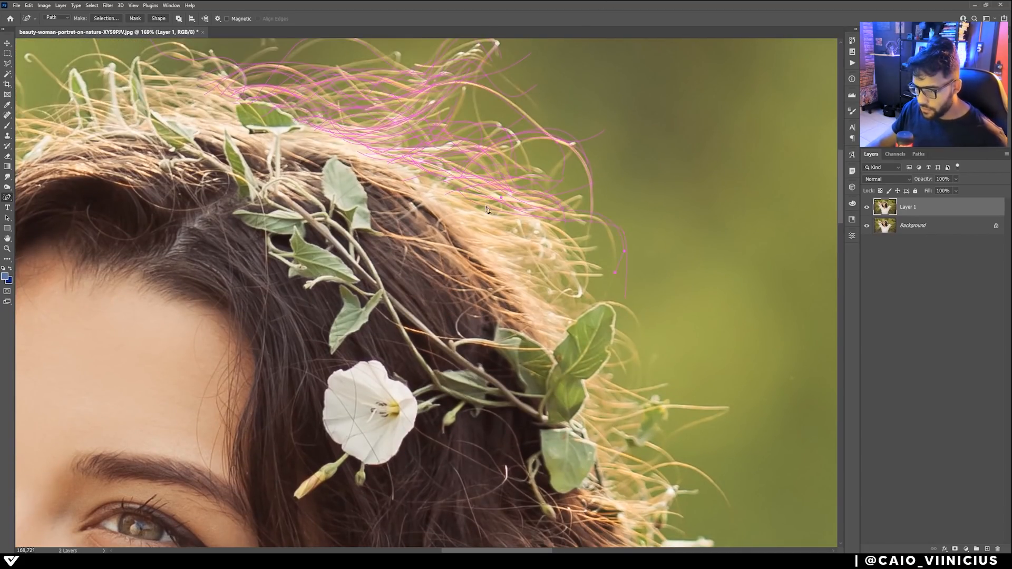
{"action": "left_click_drag", "start_coordinate": [449, 176], "coordinate": [567, 256]}
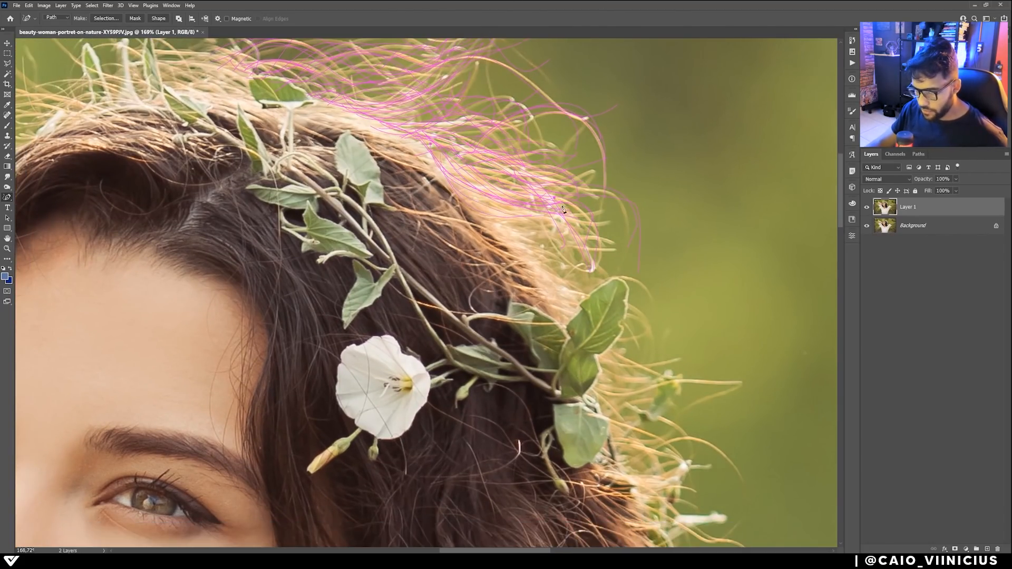
{"action": "left_click_drag", "start_coordinate": [474, 169], "coordinate": [638, 226]}
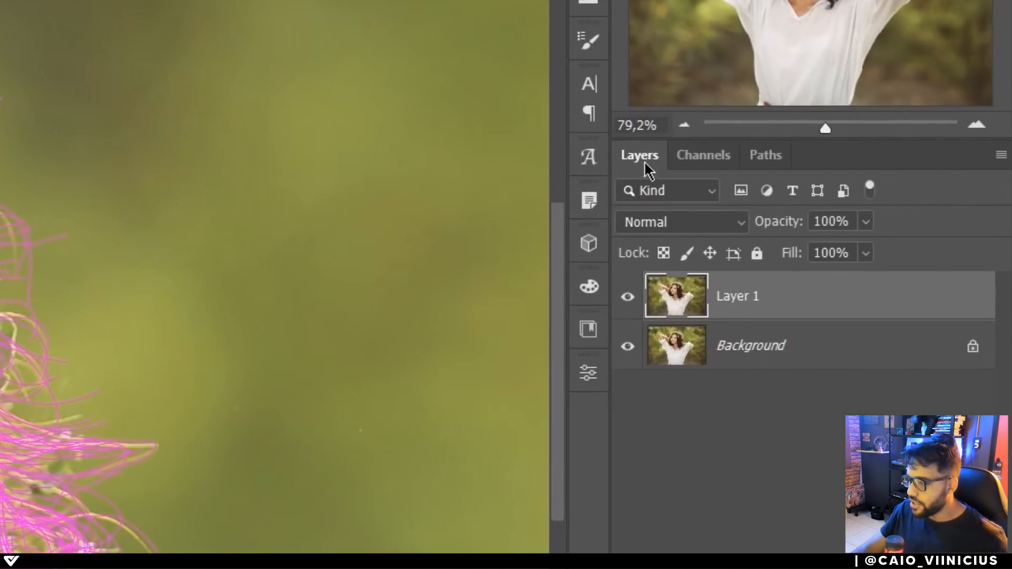
- Save the work path under the name Cabelo and toggle its display off and on over the portrait
{"action": "left_click", "coordinate": [771, 166]}
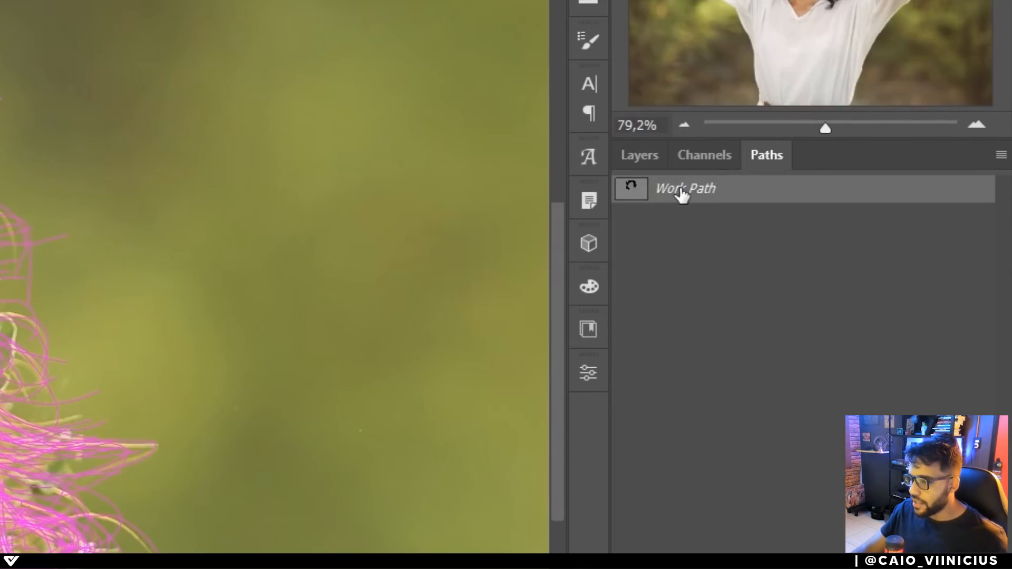
{"action": "double_click", "coordinate": [689, 196]}
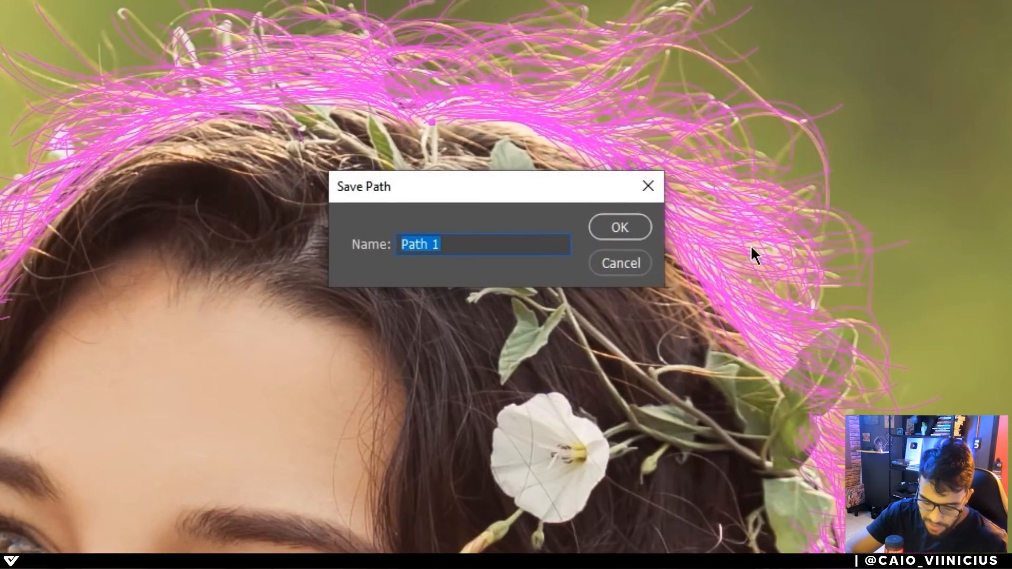
{"action": "type", "text": "Cabelo"}
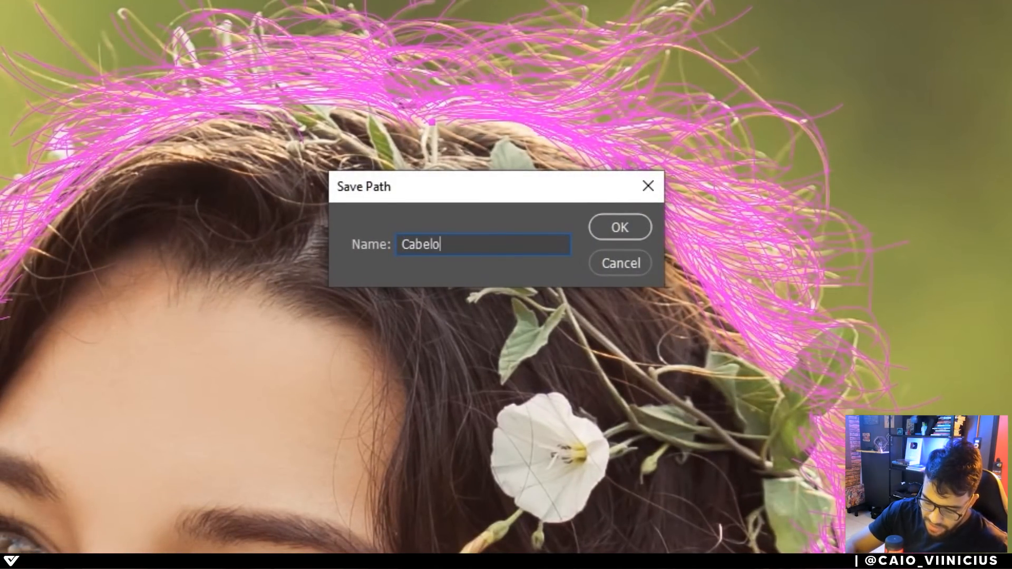
{"action": "key", "text": "Return"}
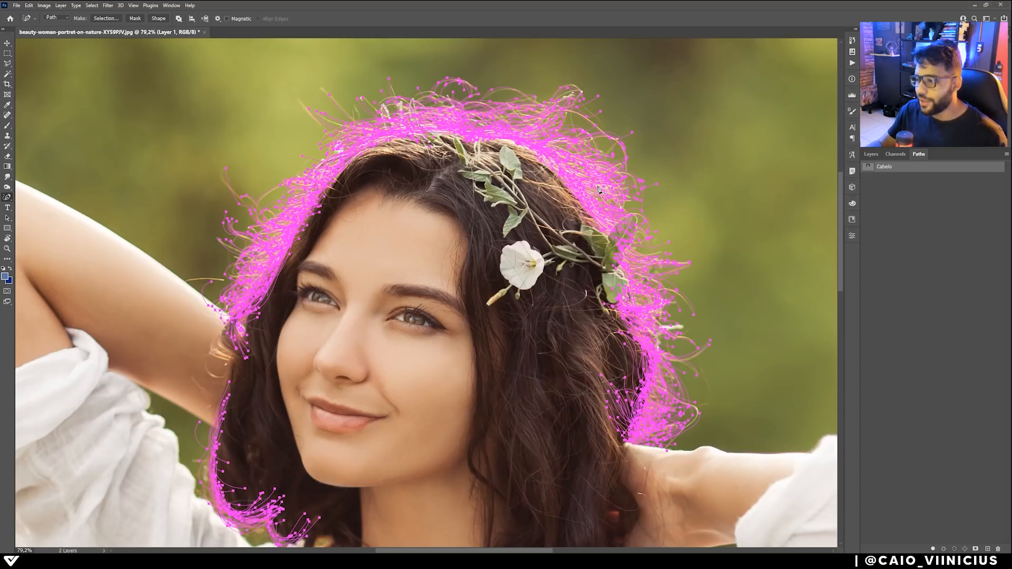
{"action": "left_click", "coordinate": [918, 207]}
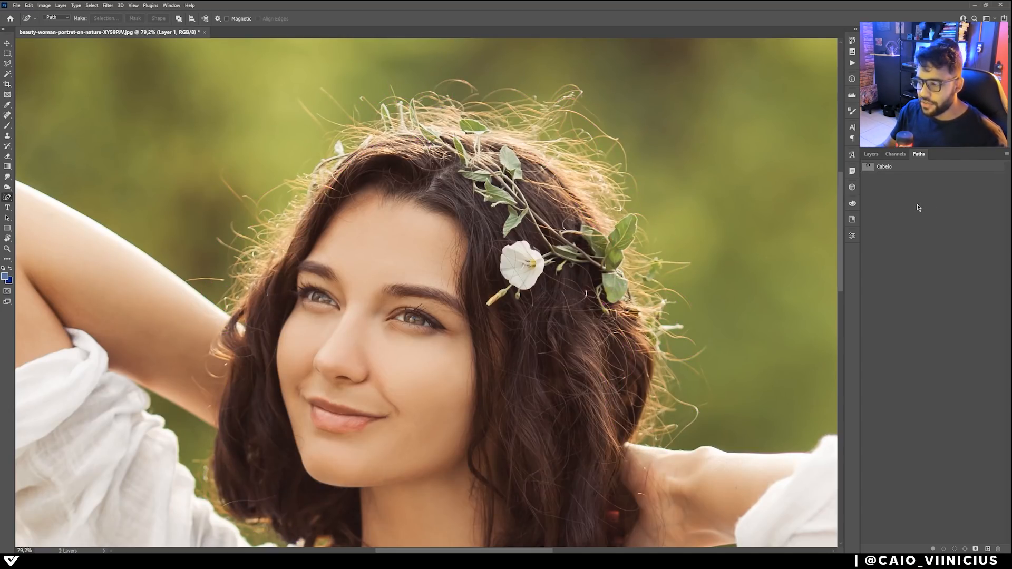
{"action": "left_click", "coordinate": [905, 168]}
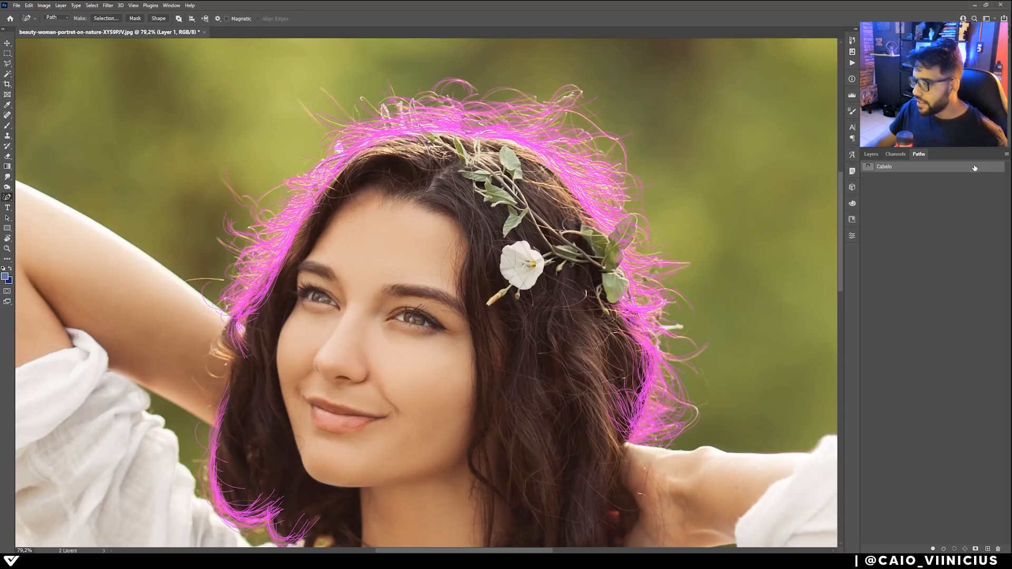
- Create a new empty layer above Layer 1
{"action": "left_click", "coordinate": [871, 155]}
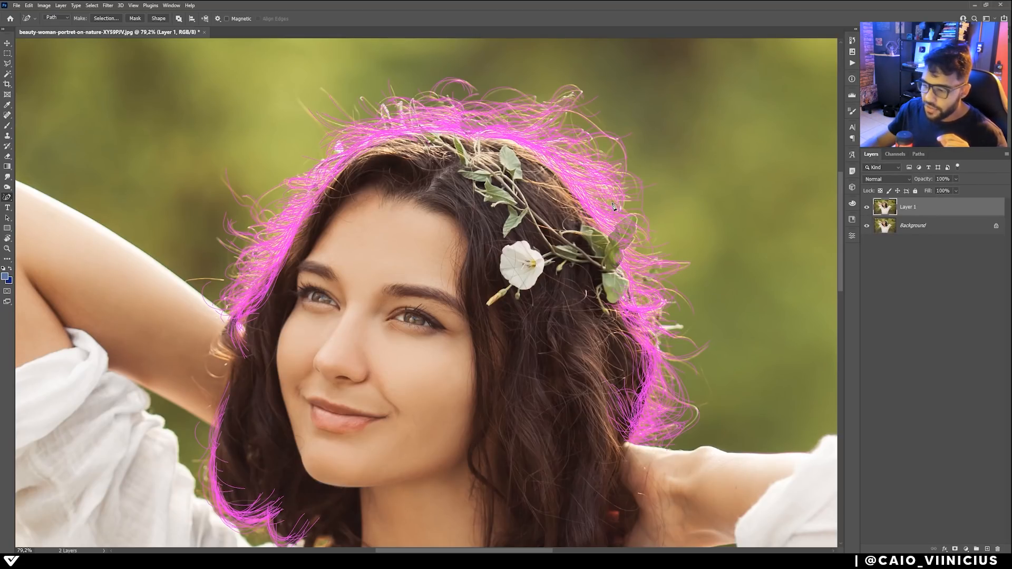
{"action": "scroll", "coordinate": [327, 360], "scroll_direction": "down", "scroll_amount": 3}
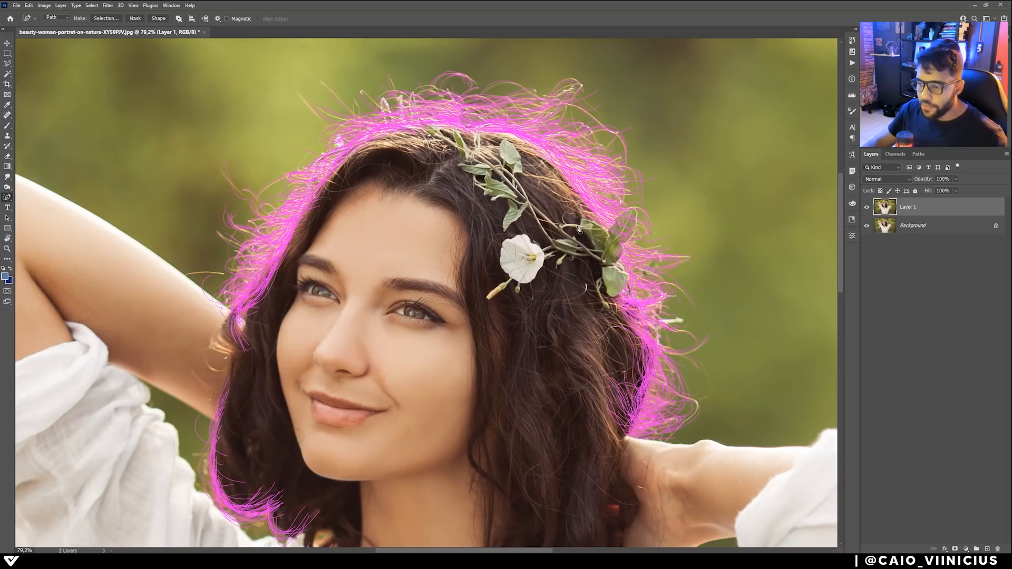
{"action": "scroll", "coordinate": [326, 361], "scroll_direction": "down", "scroll_amount": 1}
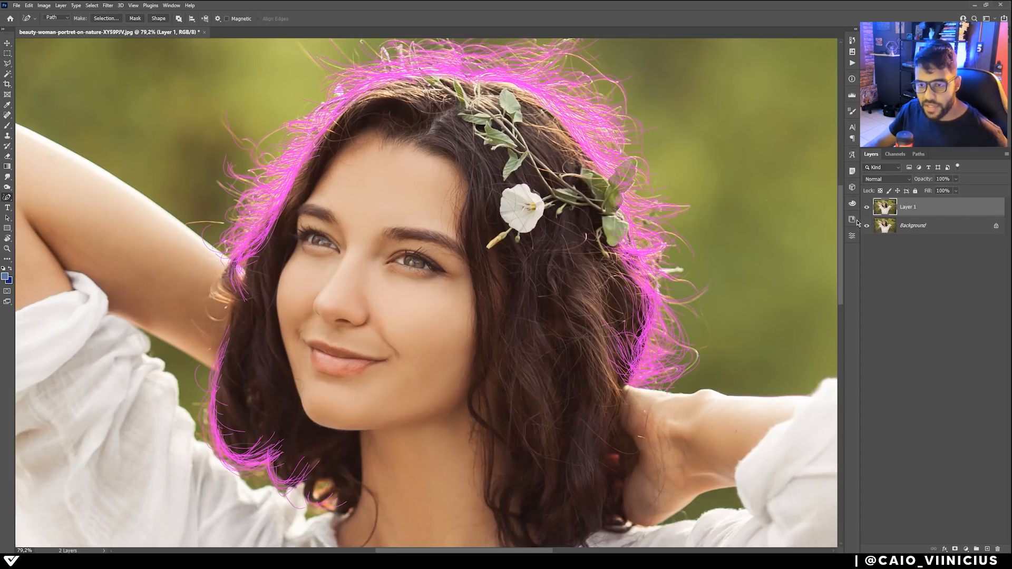
{"action": "scroll", "coordinate": [658, 269], "scroll_direction": "up", "scroll_amount": 1}
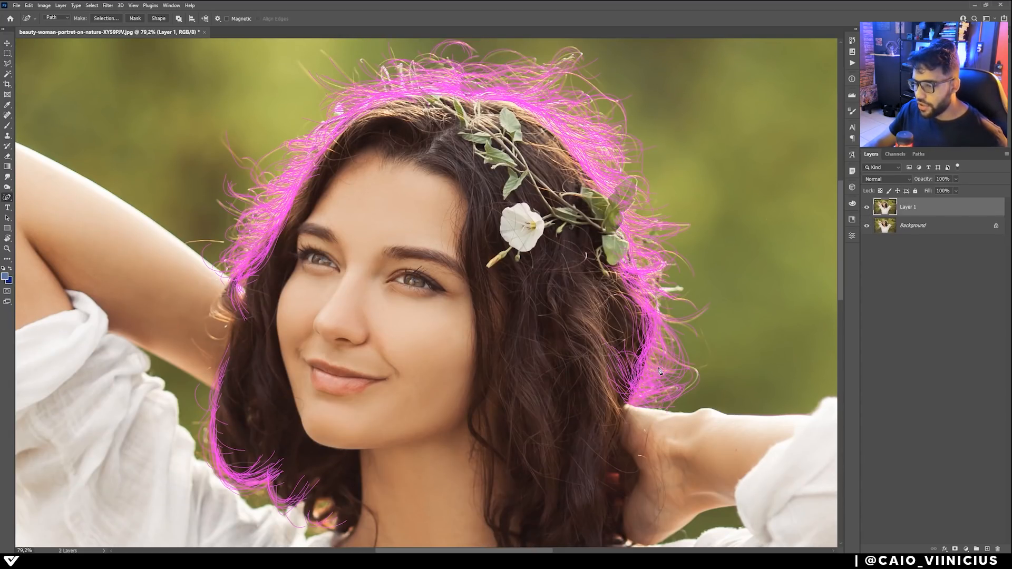
{"action": "scroll", "coordinate": [494, 215], "scroll_direction": "up", "scroll_amount": 1}
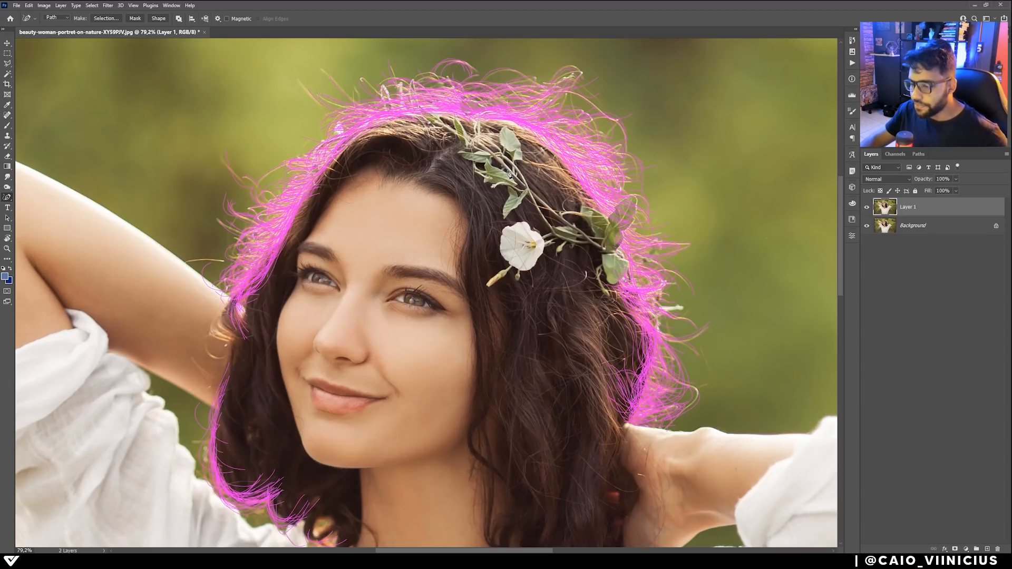
{"action": "scroll", "coordinate": [548, 191], "scroll_direction": "down", "scroll_amount": 3}
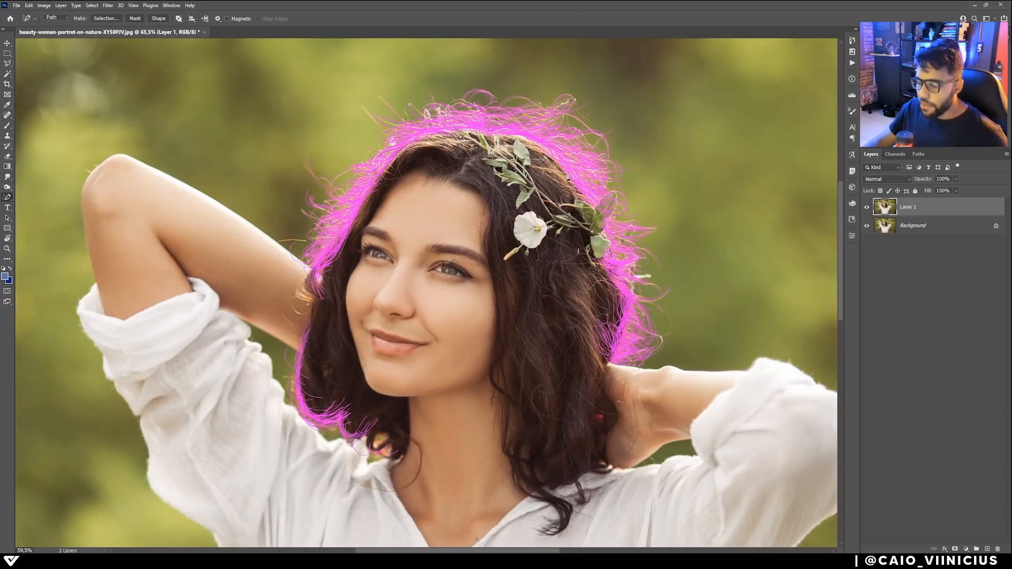
{"action": "scroll", "coordinate": [586, 156], "scroll_direction": "up", "scroll_amount": 3}
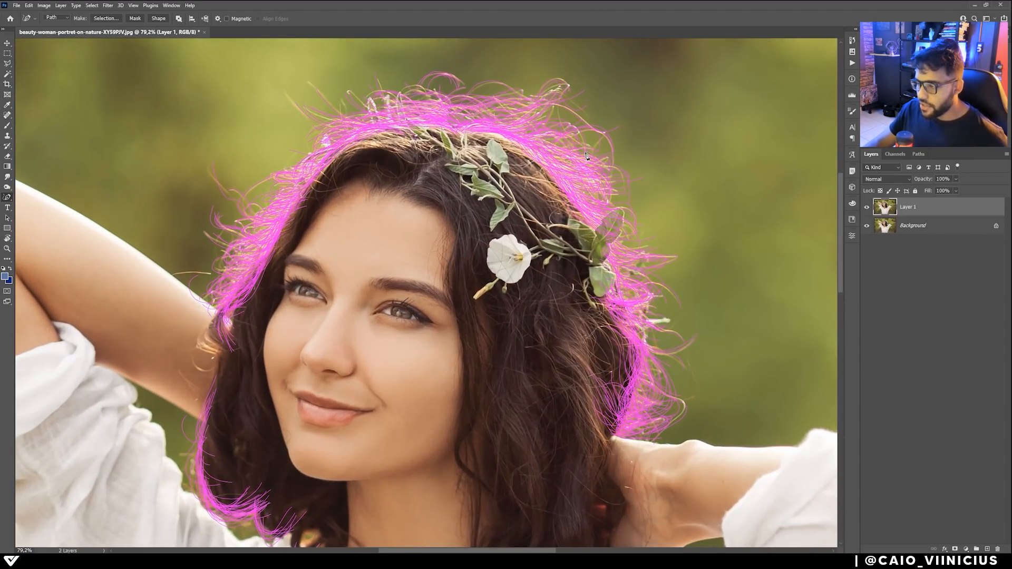
{"action": "left_click", "coordinate": [989, 550]}
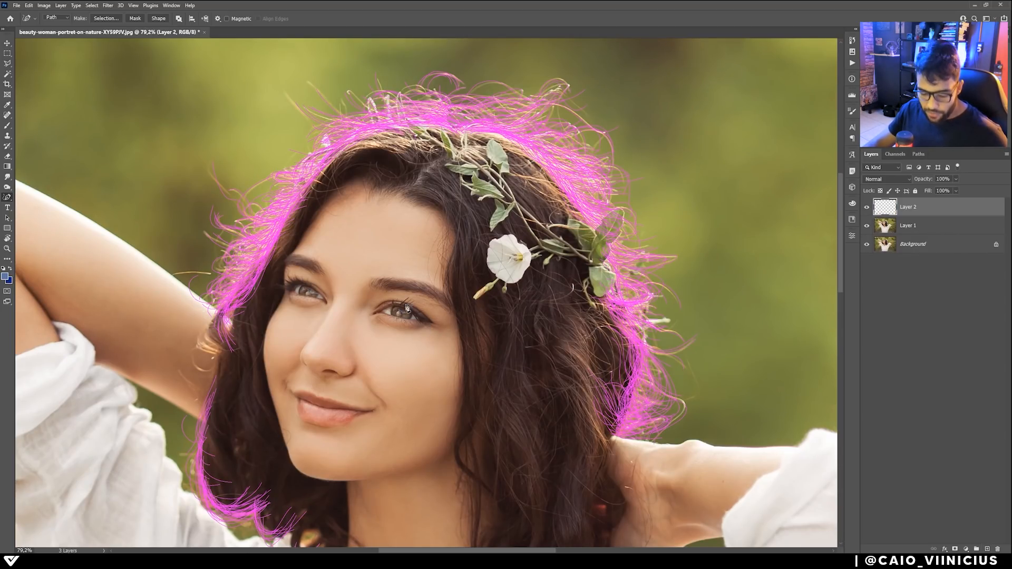
- Choose the Hard Round brush with 70% hardness, and undo a test stroke painted on the background beside the hair
{"action": "key", "text": "b"}
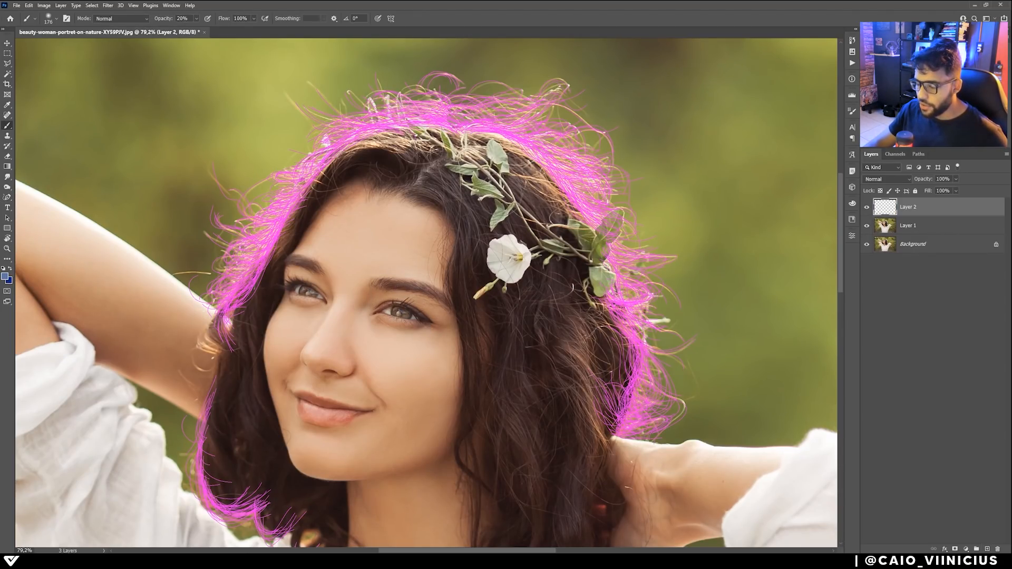
{"action": "right_click", "coordinate": [625, 136]}
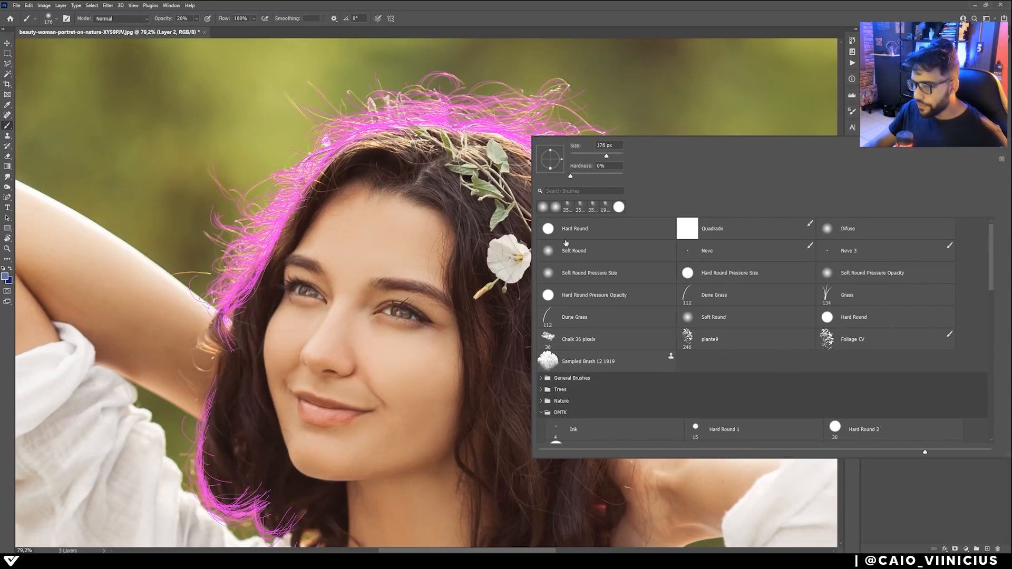
{"action": "left_click", "coordinate": [589, 234]}
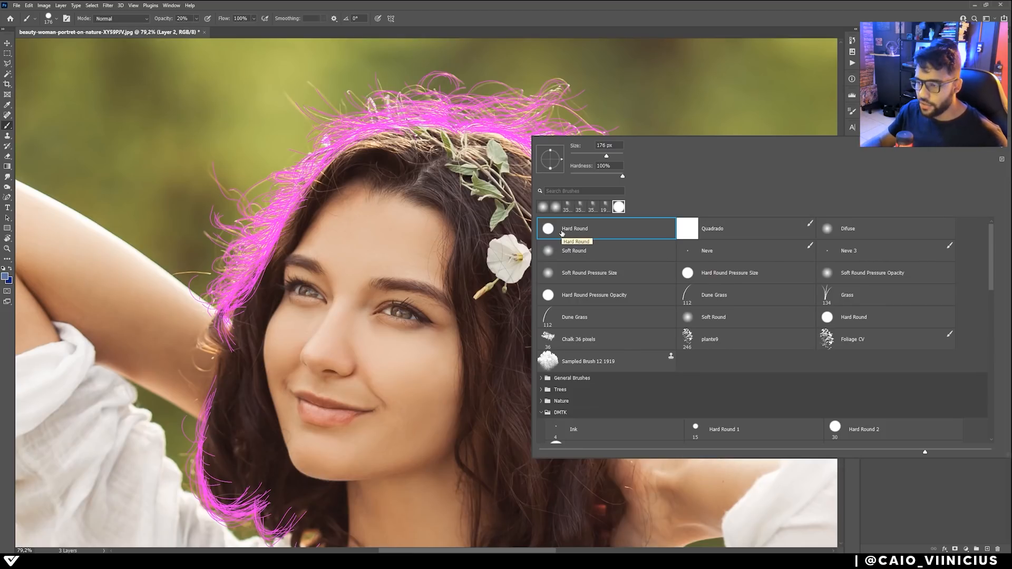
{"action": "left_click_drag", "start_coordinate": [623, 176], "coordinate": [606, 178]}
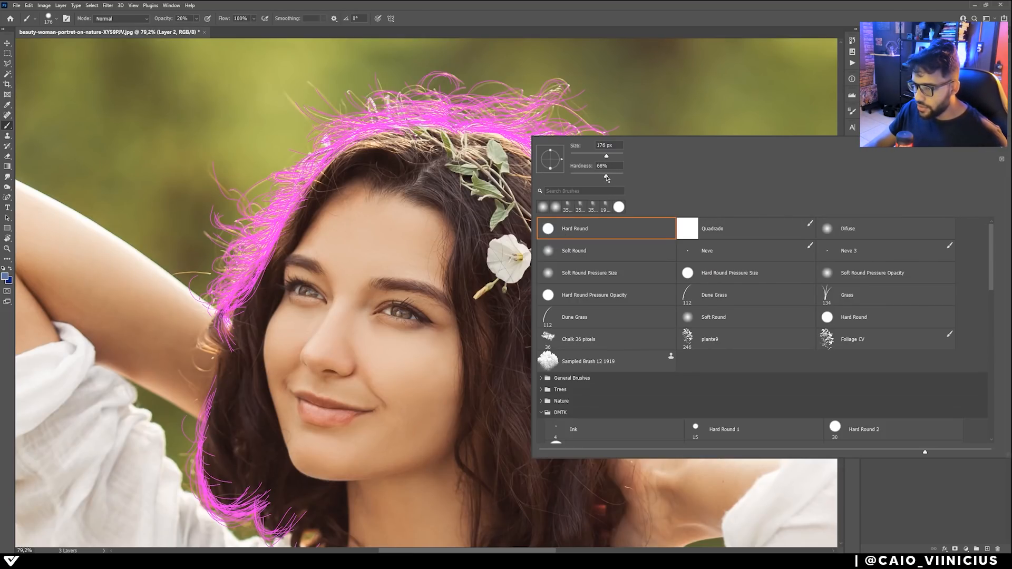
{"action": "left_click_drag", "start_coordinate": [626, 101], "coordinate": [678, 104]}
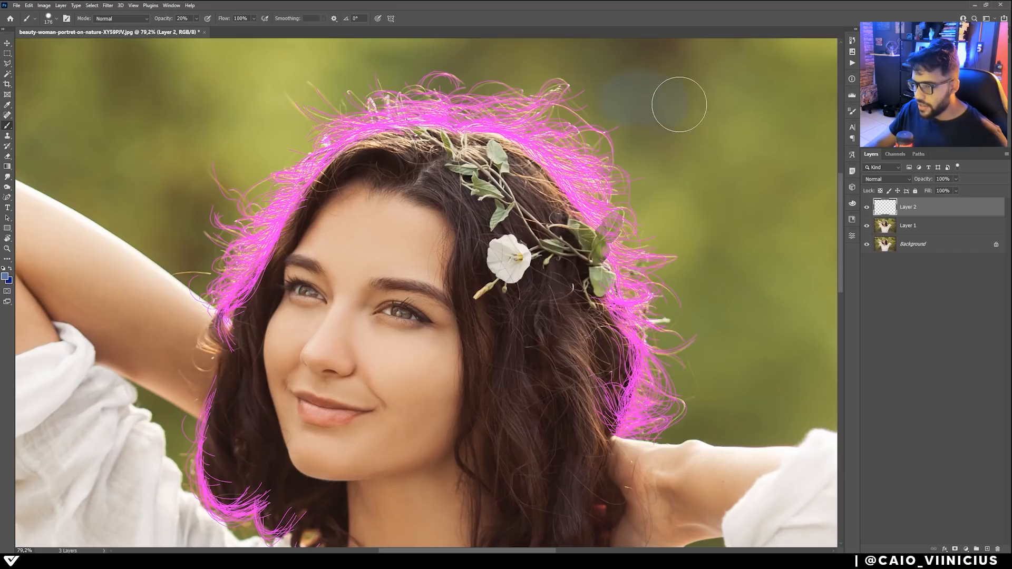
{"action": "key", "text": "ctrl+z"}
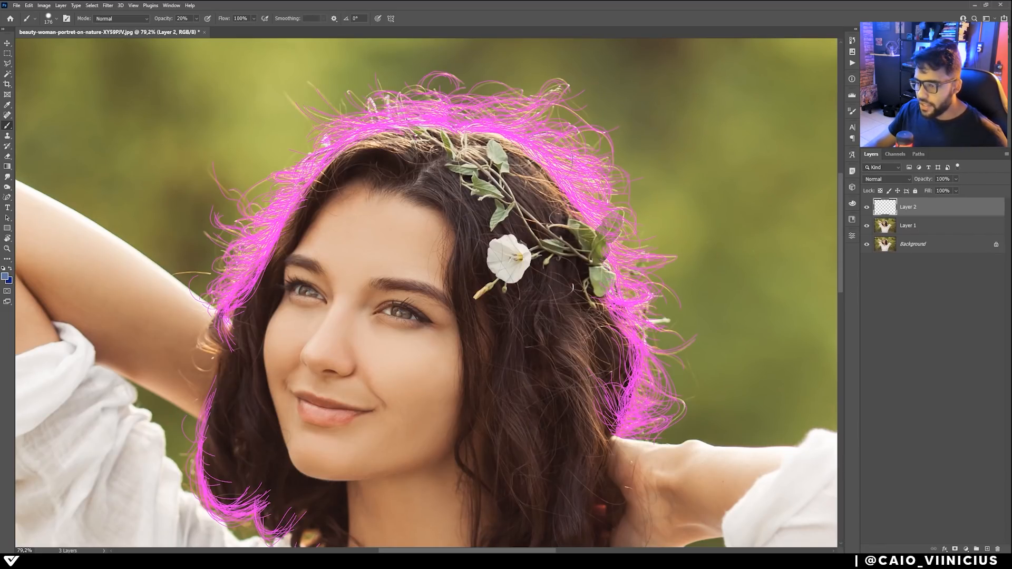
- Deselect the Cabelo path and sample the light color of a flyaway strand near the crown as the foreground color
{"action": "scroll", "coordinate": [481, 135], "scroll_direction": "up", "scroll_amount": 5}
{"action": "scroll", "coordinate": [480, 135], "scroll_direction": "up", "scroll_amount": 2}
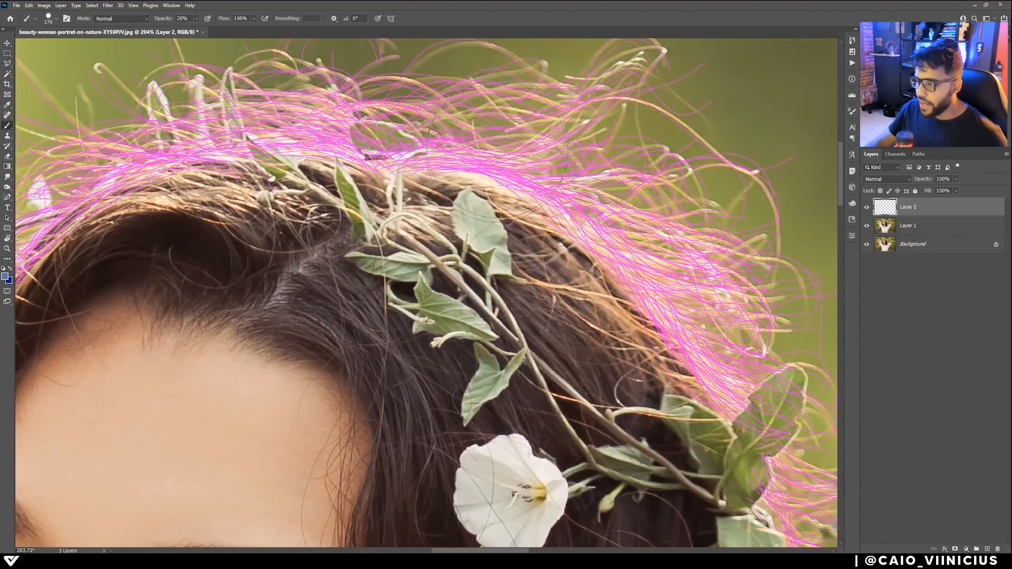
{"action": "left_click", "coordinate": [918, 154]}
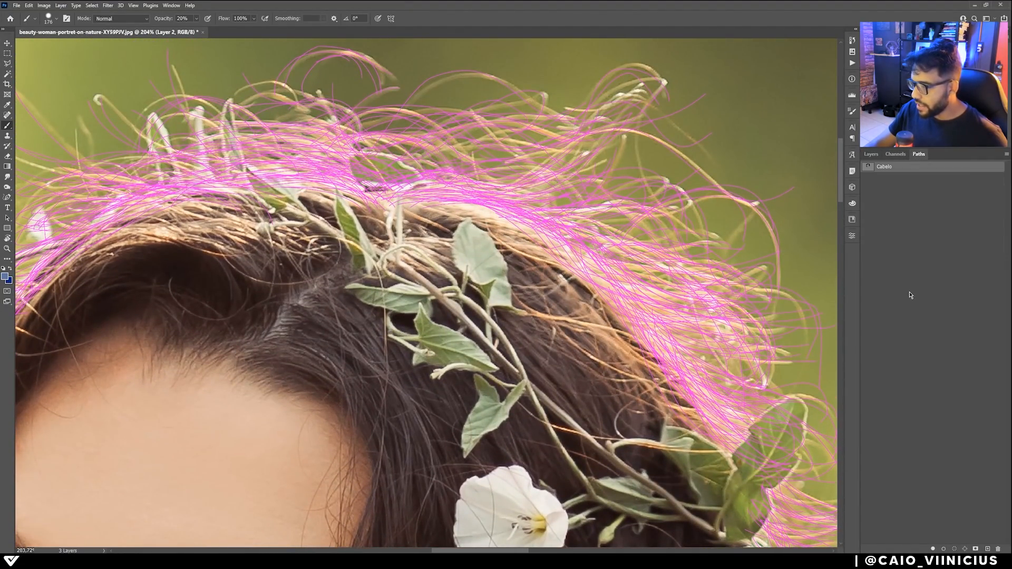
{"action": "left_click", "coordinate": [912, 294]}
{"action": "scroll", "coordinate": [589, 206], "scroll_direction": "up", "scroll_amount": 1}
{"action": "scroll", "coordinate": [588, 206], "scroll_direction": "up", "scroll_amount": 3}
{"action": "left_click_drag", "start_coordinate": [579, 206], "coordinate": [545, 208]}
{"action": "scroll", "coordinate": [521, 216], "scroll_direction": "up", "scroll_amount": 2}
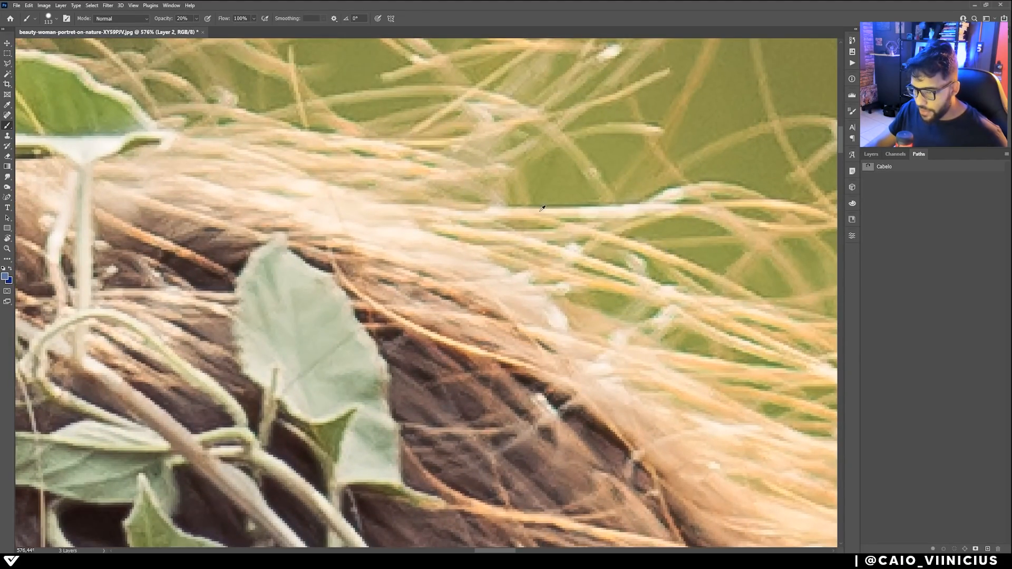
{"action": "left_click", "coordinate": [531, 210], "text": "alt"}
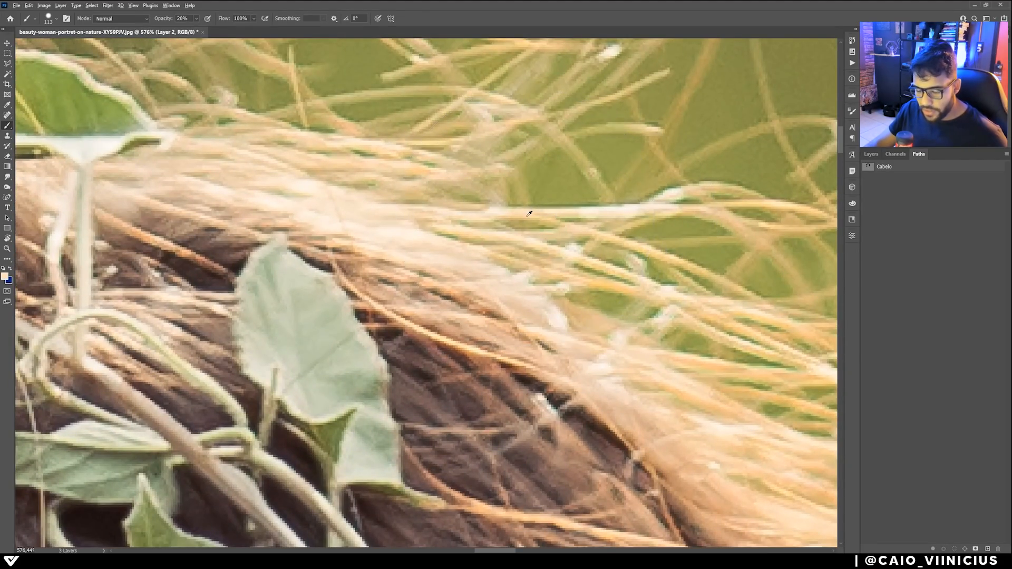
- Set the brush size to 4 px and its opacity to 100%
{"action": "mouse_move", "coordinate": [528, 209]}
{"action": "left_mouse_down"}
{"action": "mouse_move", "coordinate": [435, 219]}
{"action": "mouse_move", "coordinate": [432, 228]}
{"action": "left_mouse_up"}
{"action": "scroll", "coordinate": [431, 229], "scroll_direction": "down", "scroll_amount": 4}
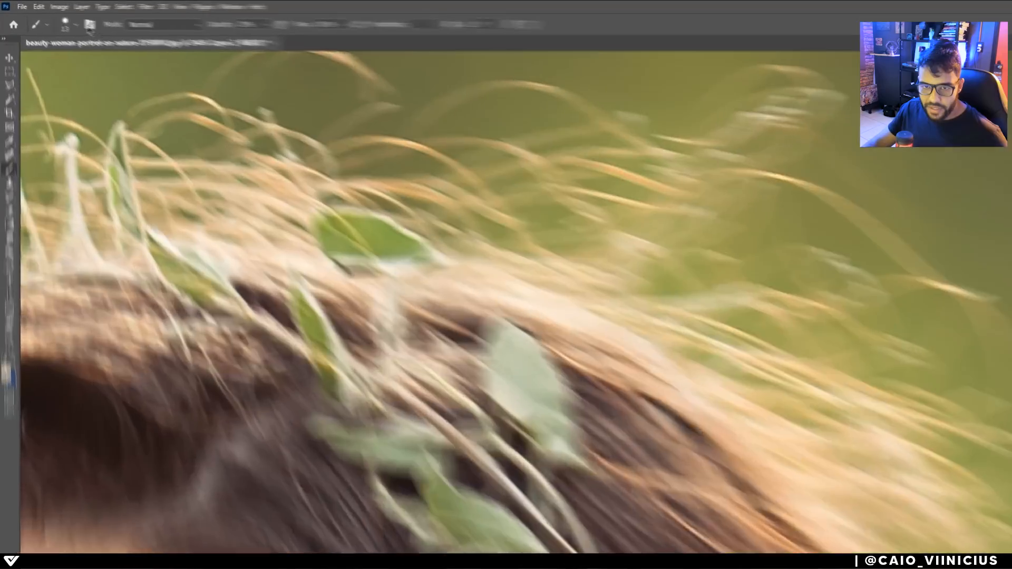
{"action": "left_click", "coordinate": [77, 25]}
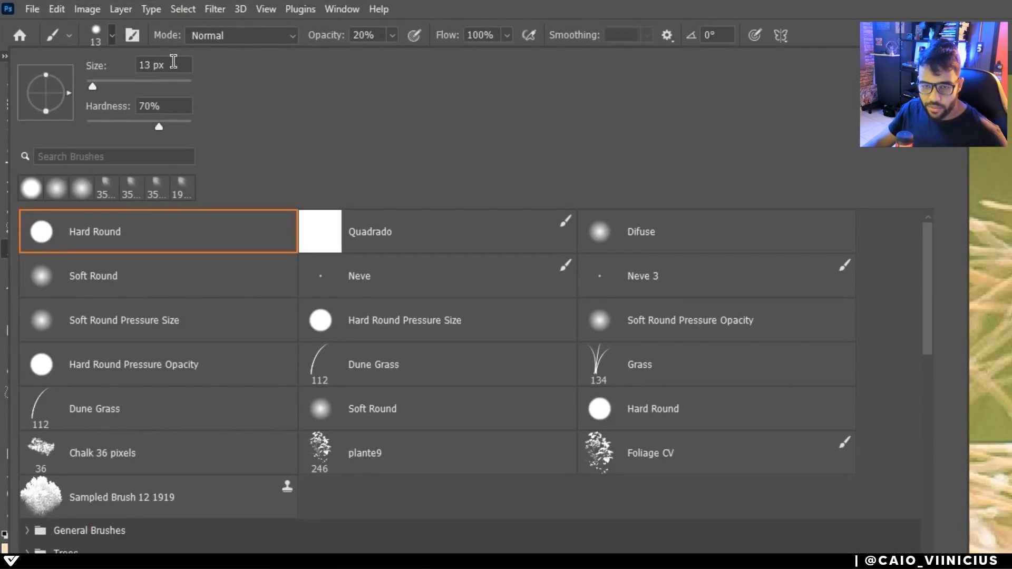
{"action": "left_click", "coordinate": [112, 43]}
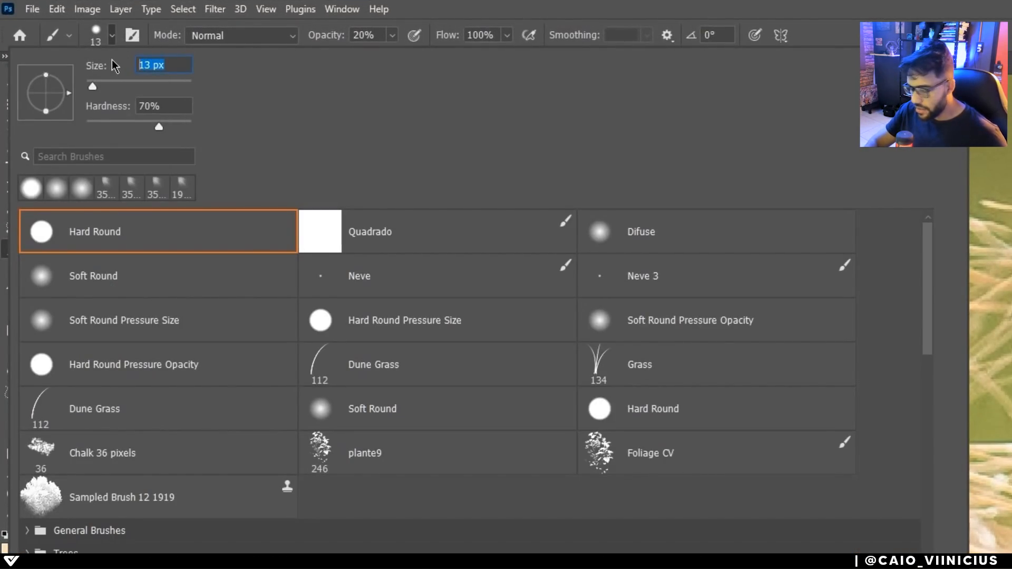
{"action": "type", "text": "4"}
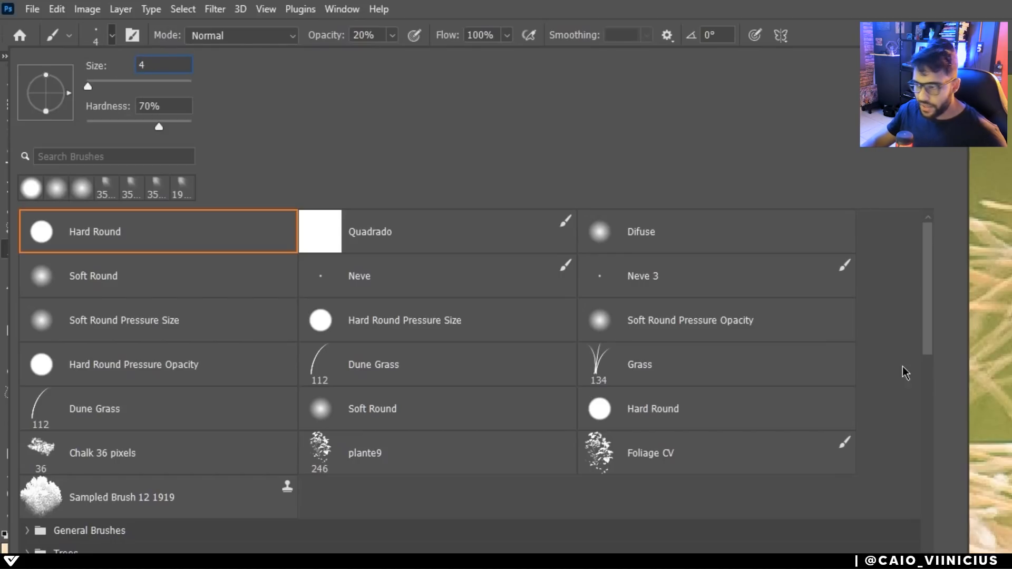
{"action": "key", "text": "Return"}
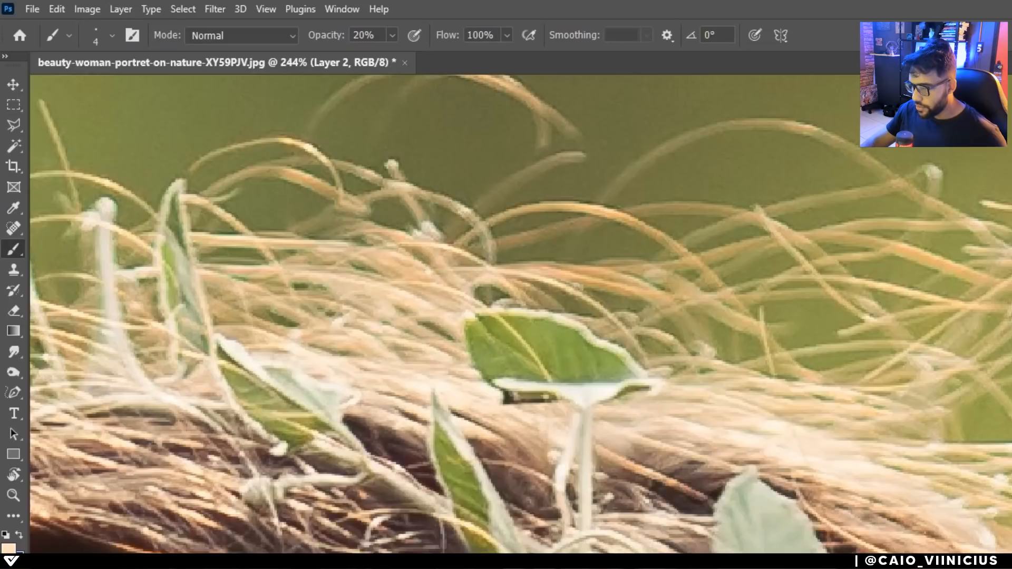
{"action": "key", "text": "0"}
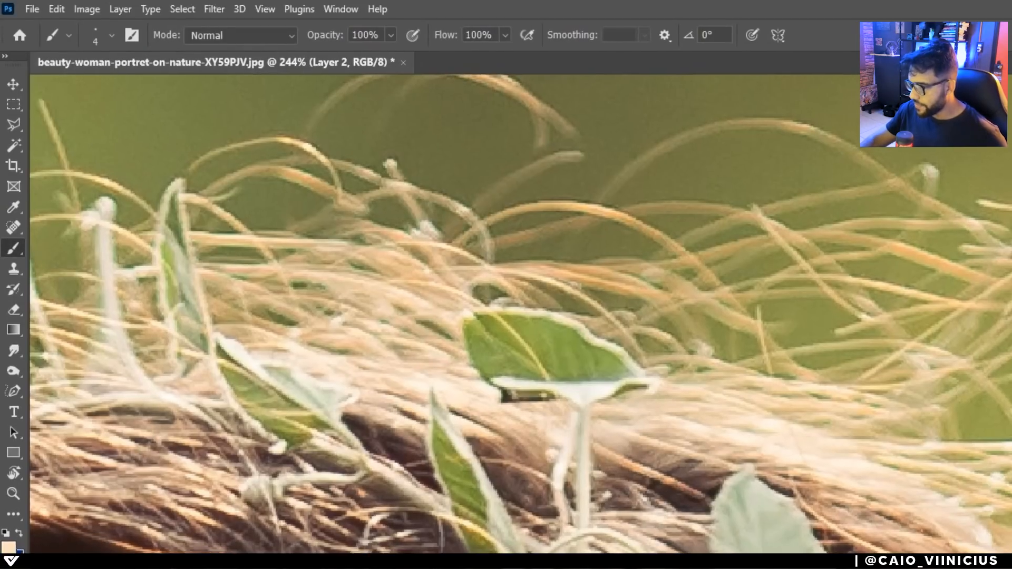
- Paint test strokes on the green background and along the outer flyaway hairs to judge the brush thickness, undoing each one
{"action": "mouse_move", "coordinate": [675, 138]}
{"action": "left_mouse_down"}
{"action": "mouse_move", "coordinate": [756, 146]}
{"action": "mouse_move", "coordinate": [784, 122]}
{"action": "left_mouse_up"}
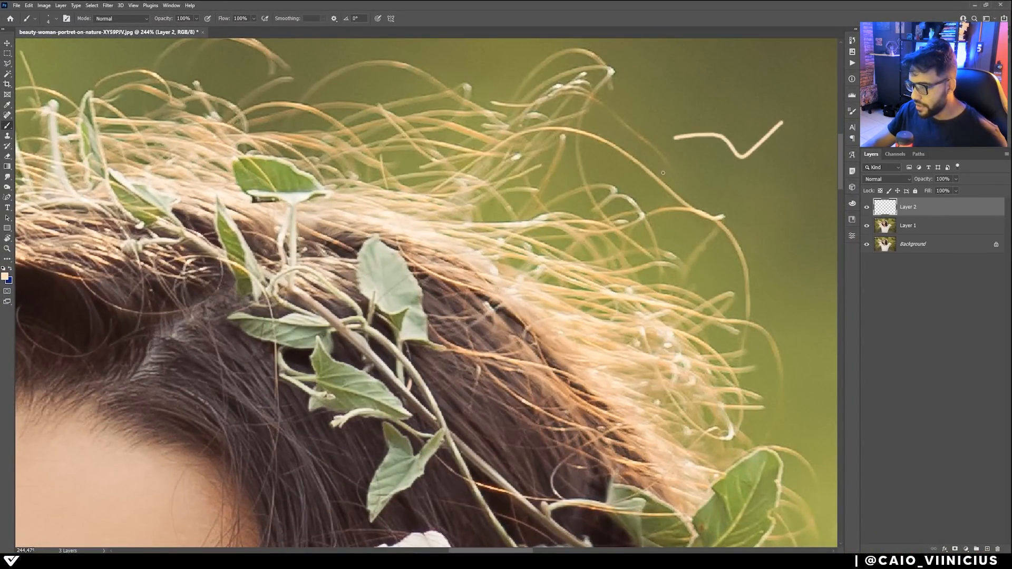
{"action": "scroll", "coordinate": [740, 208], "scroll_direction": "up", "scroll_amount": 3}
{"action": "key", "text": "ctrl+z"}
{"action": "mouse_move", "coordinate": [710, 227]}
{"action": "left_mouse_down"}
{"action": "mouse_move", "coordinate": [734, 246]}
{"action": "mouse_move", "coordinate": [751, 299]}
{"action": "left_mouse_up"}
{"action": "key", "text": "ctrl+z"}
{"action": "left_click_drag", "start_coordinate": [658, 339], "coordinate": [787, 380]}
{"action": "key", "text": "ctrl+z"}
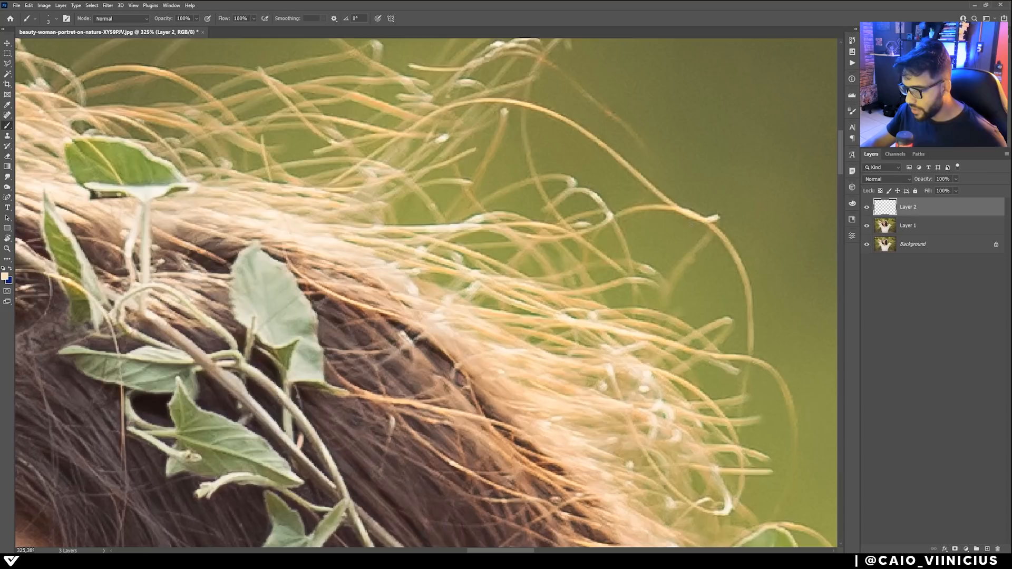
- Paint short test strokes along the long outer flyaway hair and on the nearby green background, undoing each one
{"action": "left_click_drag", "start_coordinate": [647, 208], "coordinate": [732, 229]}
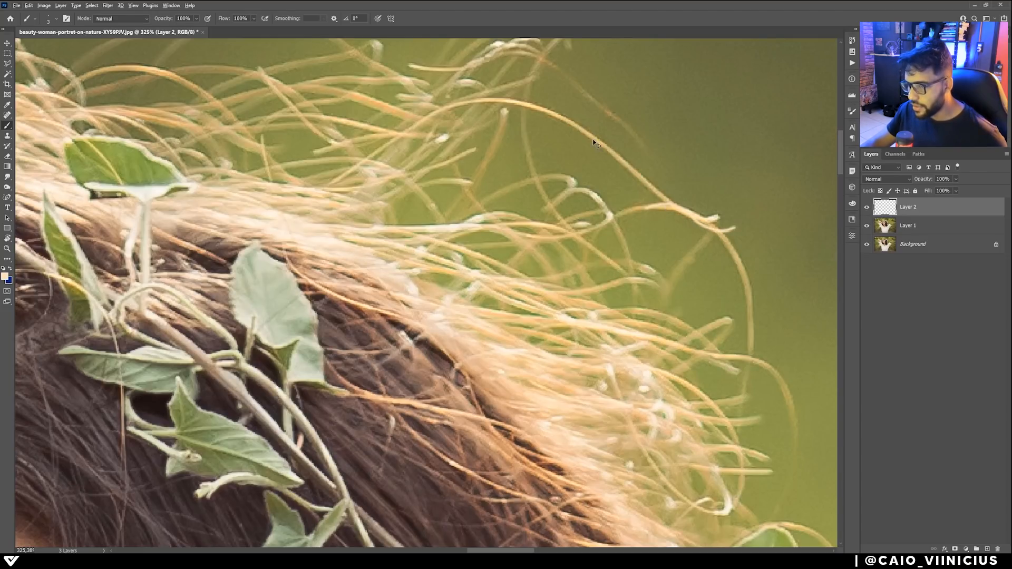
{"action": "key", "text": "ctrl+z"}
{"action": "left_click_drag", "start_coordinate": [584, 128], "coordinate": [677, 200]}
{"action": "key", "text": "ctrl+z"}
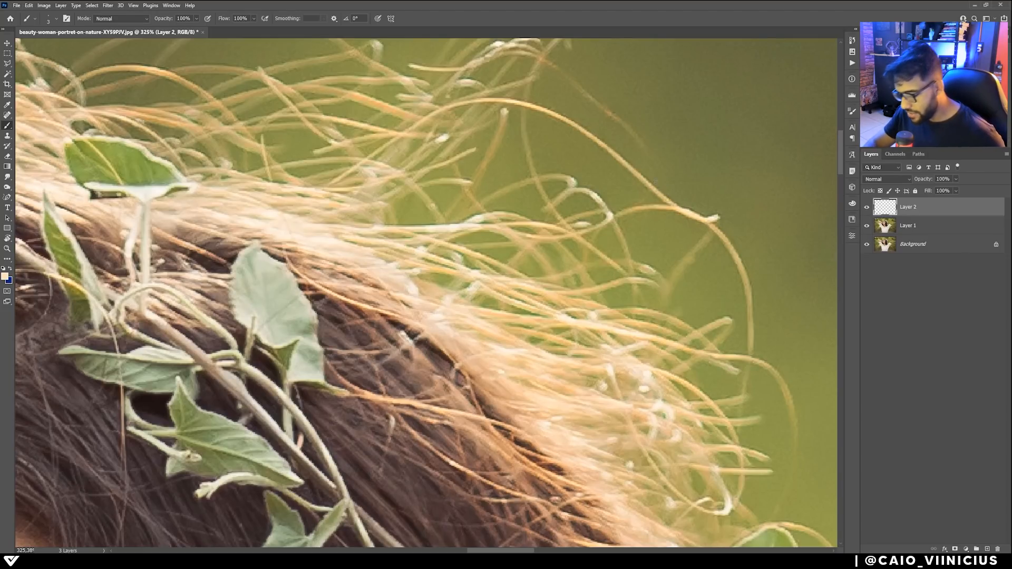
{"action": "left_click_drag", "start_coordinate": [621, 117], "coordinate": [677, 114]}
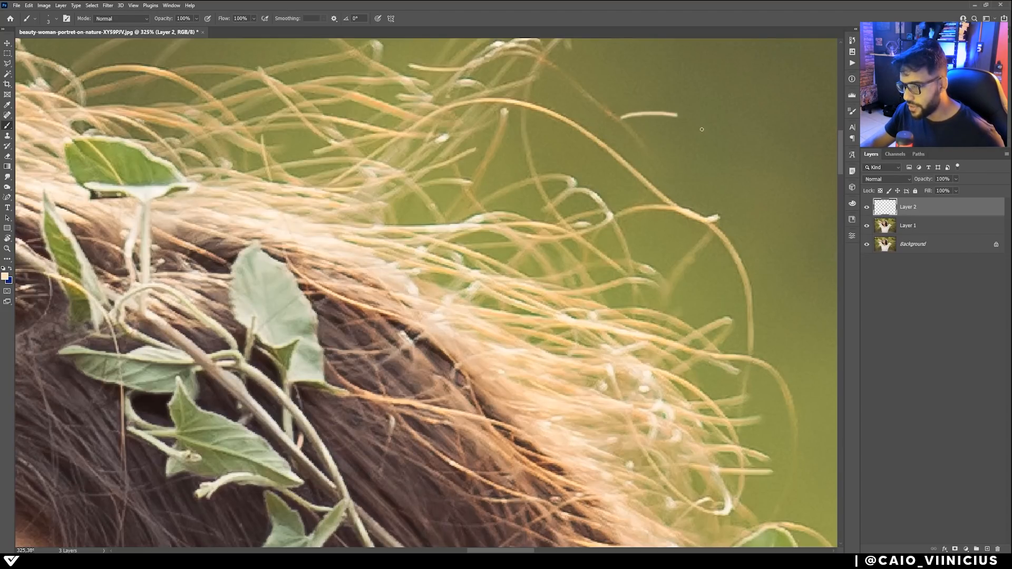
{"action": "scroll", "coordinate": [702, 129], "scroll_direction": "down", "scroll_amount": 5}
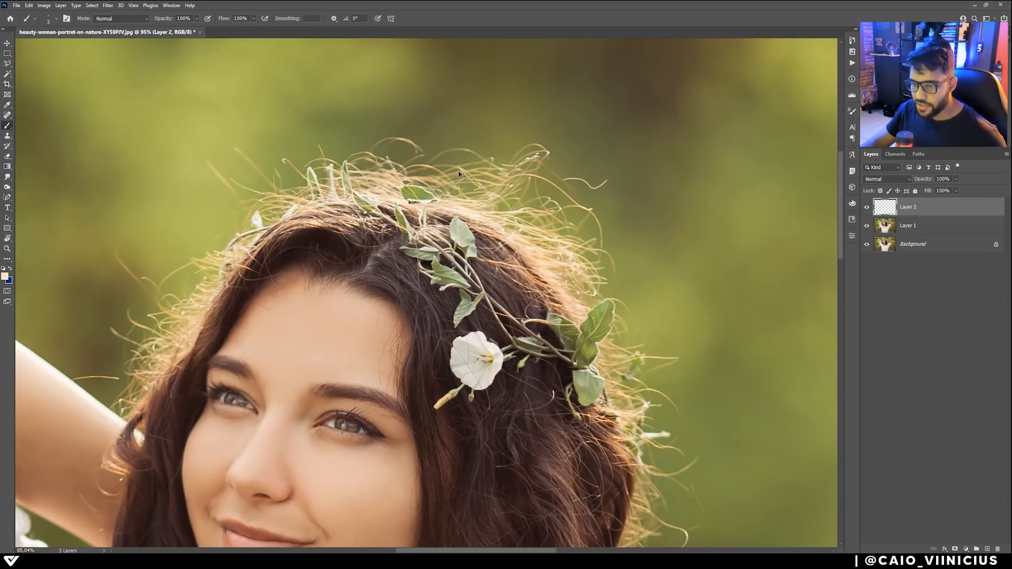
- Try a wavy brush stroke above the crown as an extra flyaway hair, and undo it
{"action": "scroll", "coordinate": [331, 155], "scroll_direction": "up", "scroll_amount": 2}
{"action": "left_click_drag", "start_coordinate": [324, 138], "coordinate": [406, 117]}
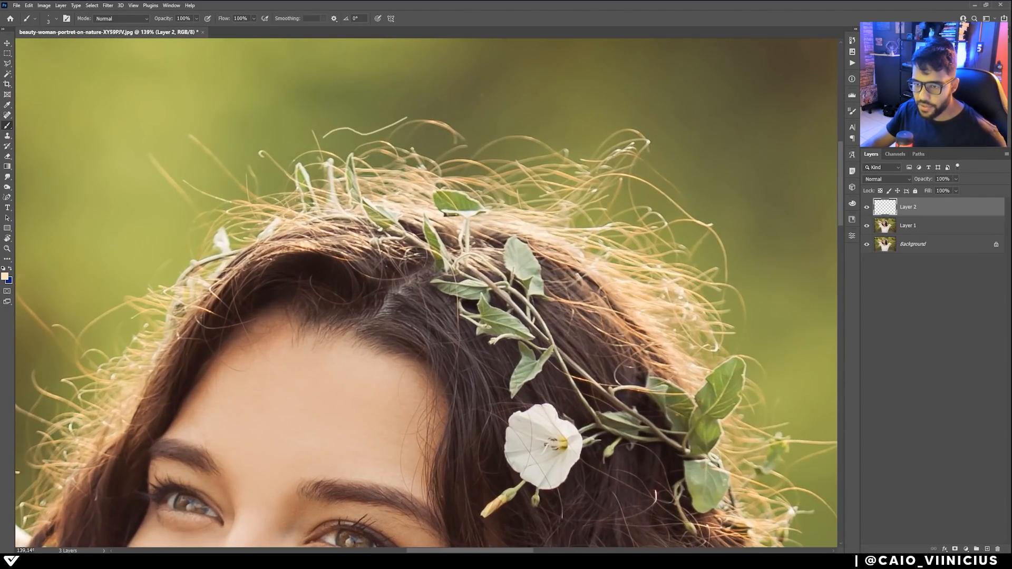
{"action": "key", "text": "ctrl+z"}
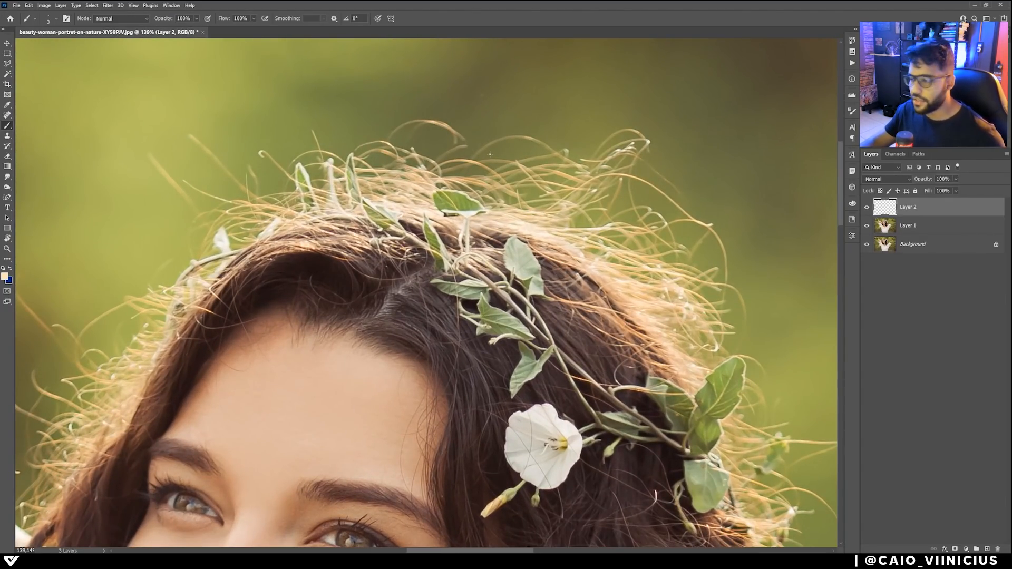
{"action": "scroll", "coordinate": [483, 142], "scroll_direction": "down", "scroll_amount": 3}
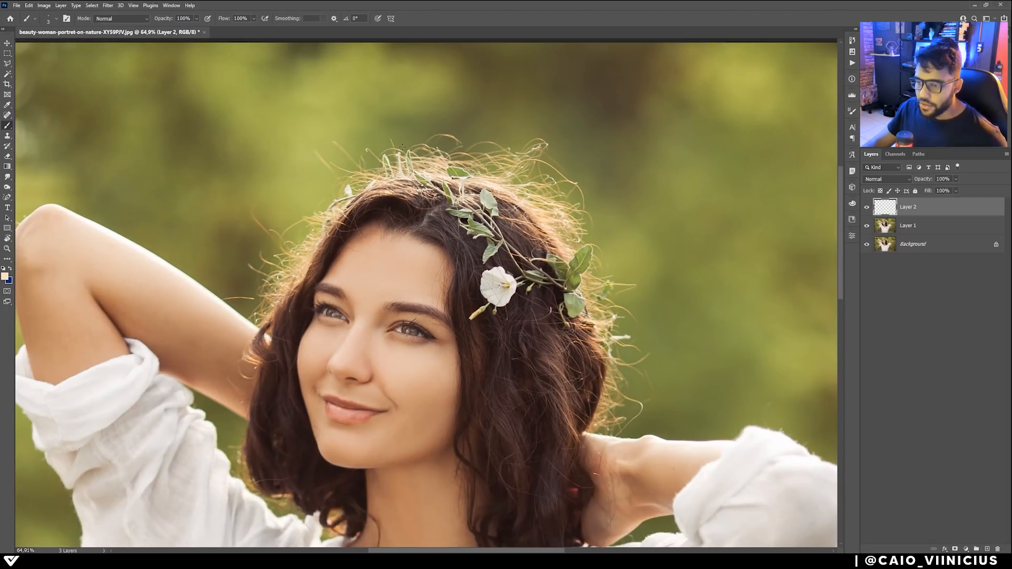
{"action": "scroll", "coordinate": [526, 145], "scroll_direction": "up", "scroll_amount": 1}
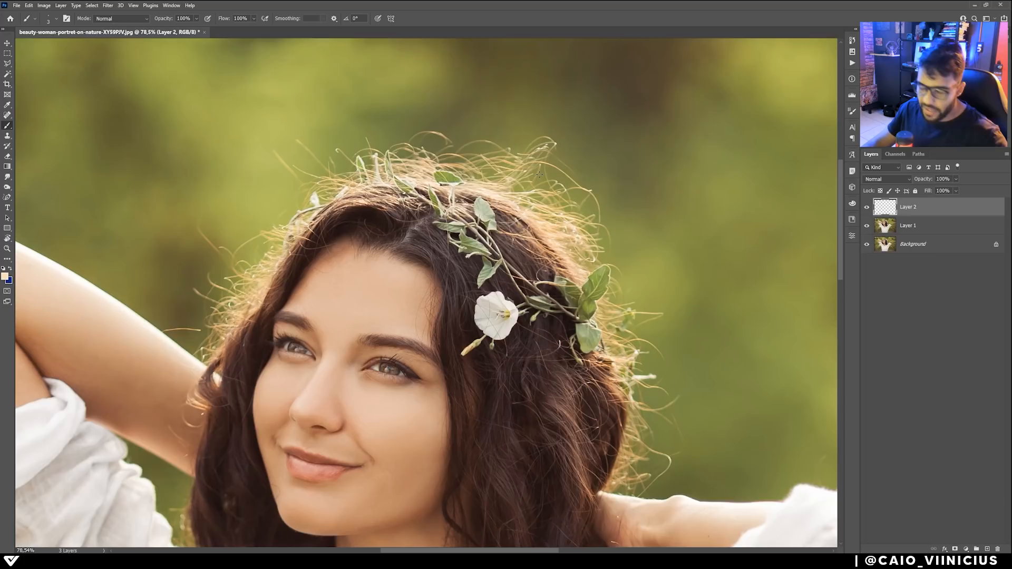
- Enable Shape Dynamics for the brush, with size controlled by Pen Pressure and a Minimum Diameter of 30%
{"action": "key", "text": "F5"}
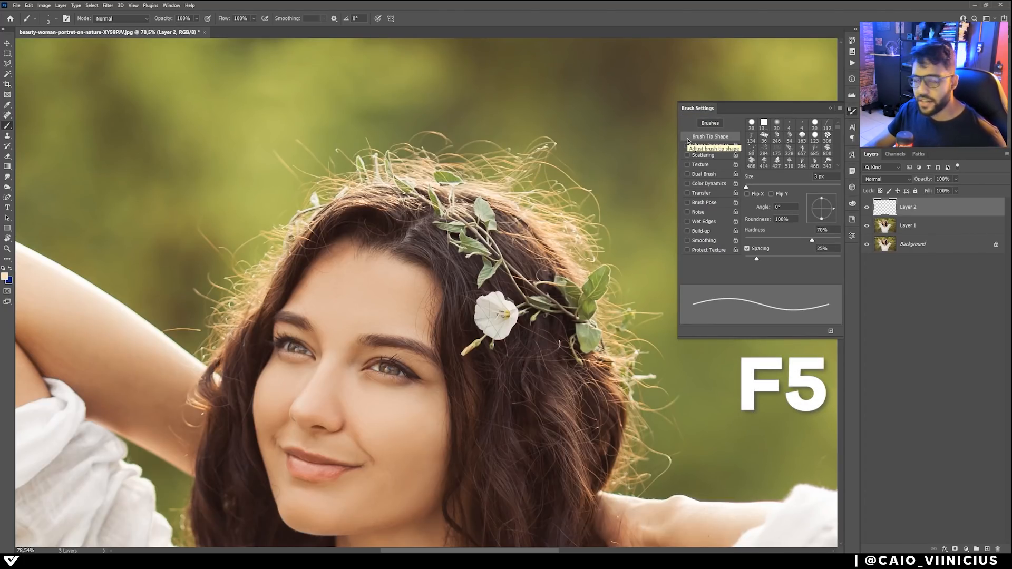
{"action": "left_click", "coordinate": [171, 5]}
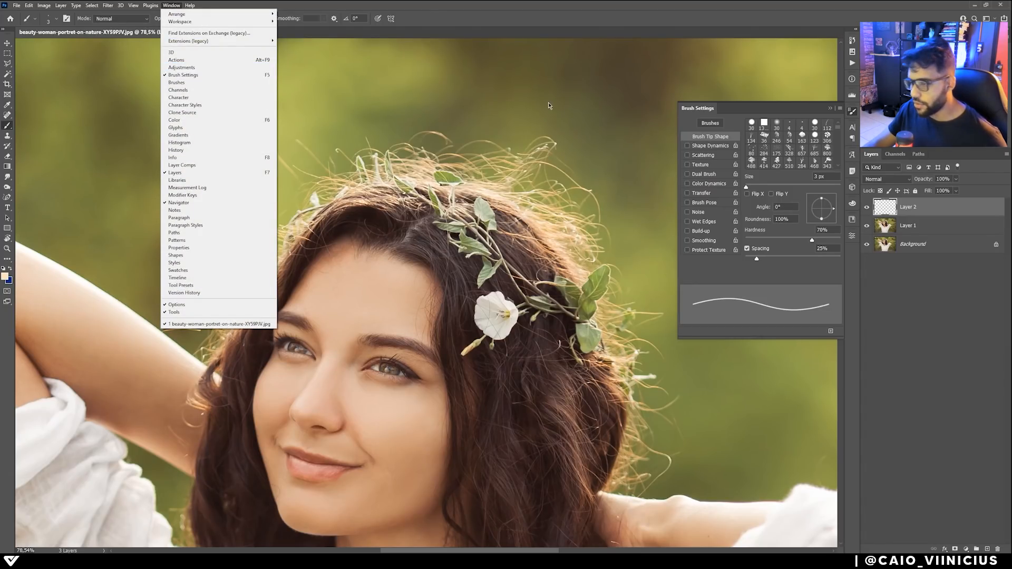
{"action": "left_click", "coordinate": [178, 76]}
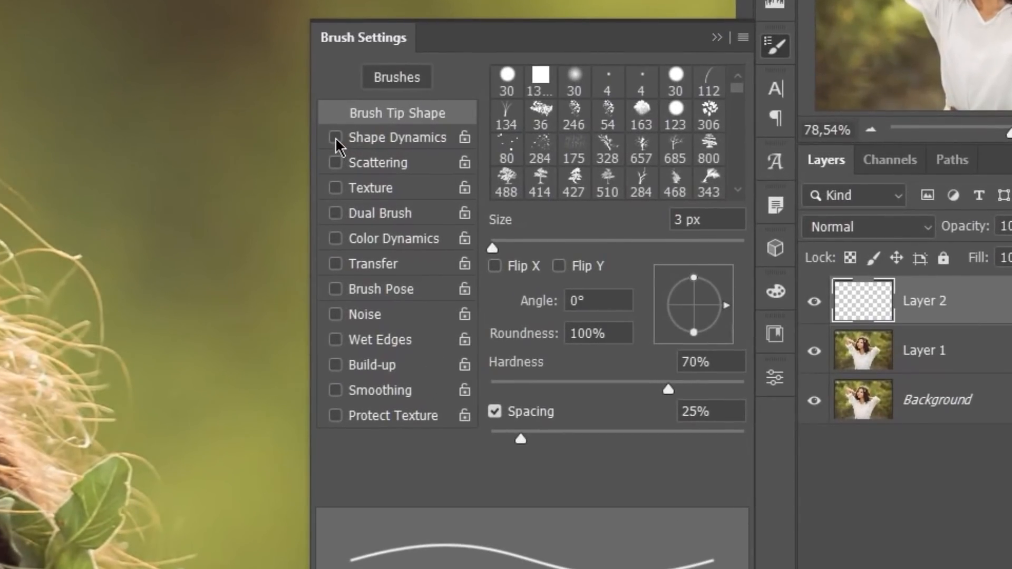
{"action": "left_click", "coordinate": [440, 140]}
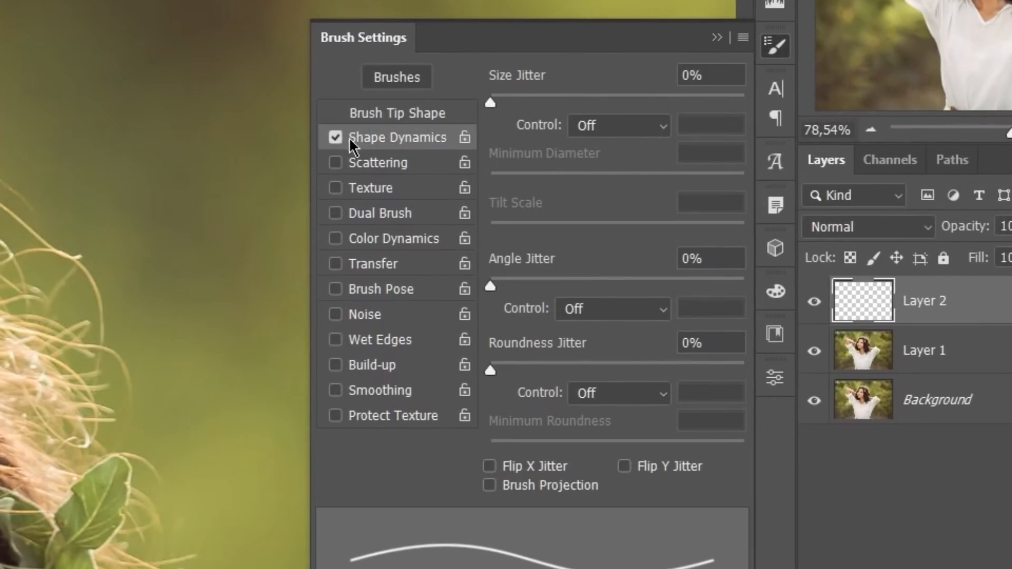
{"action": "left_click", "coordinate": [618, 126]}
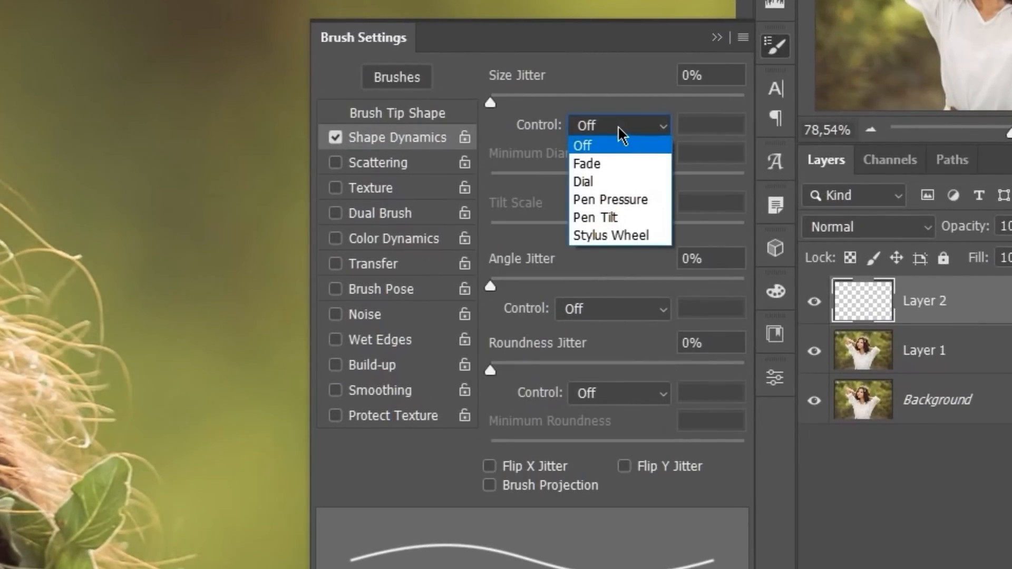
{"action": "left_click", "coordinate": [593, 199]}
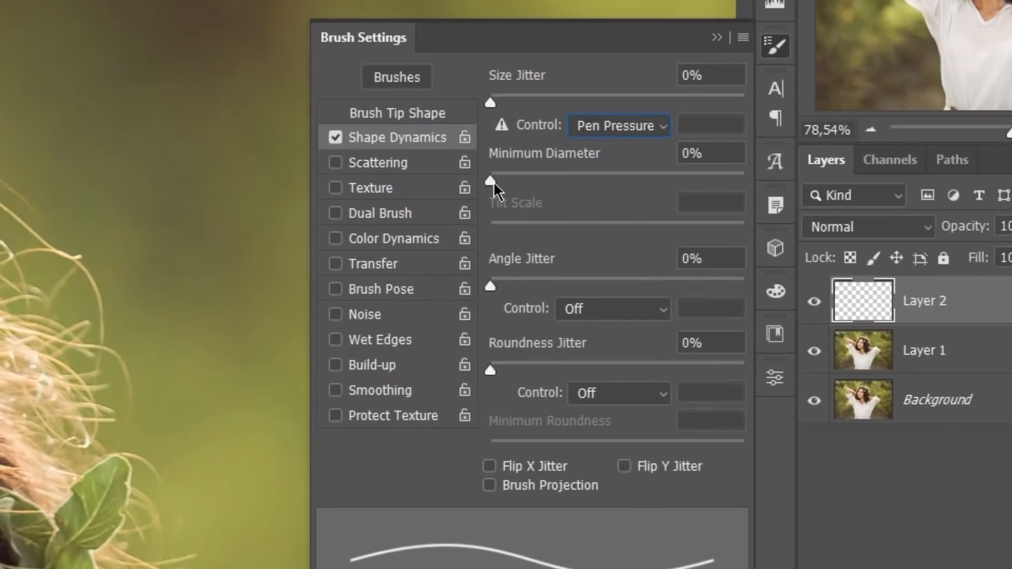
{"action": "left_click_drag", "start_coordinate": [494, 181], "coordinate": [590, 179]}
{"action": "left_click_drag", "start_coordinate": [591, 179], "coordinate": [567, 182]}
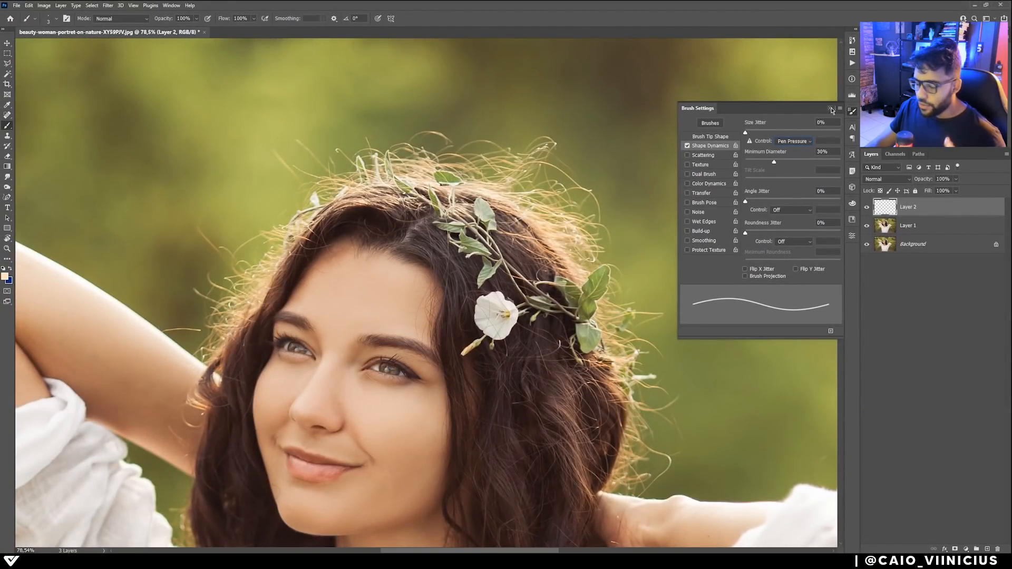
{"action": "left_click", "coordinate": [832, 109]}
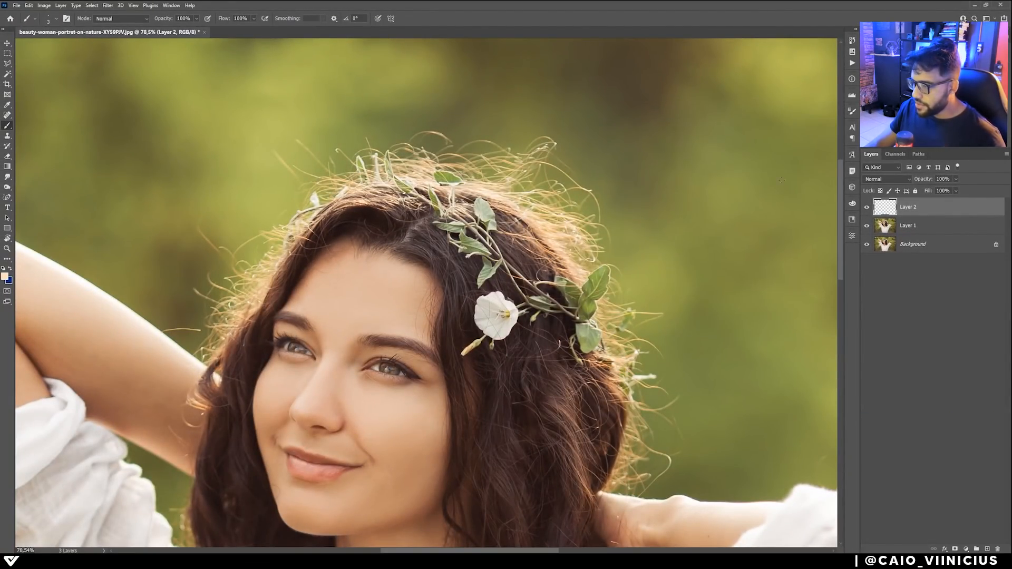
- Stroke the Cabelo path on Layer 2 using the Brush with Simulate Pressure enabled
{"action": "left_click", "coordinate": [918, 154]}
{"action": "left_click", "coordinate": [869, 168]}
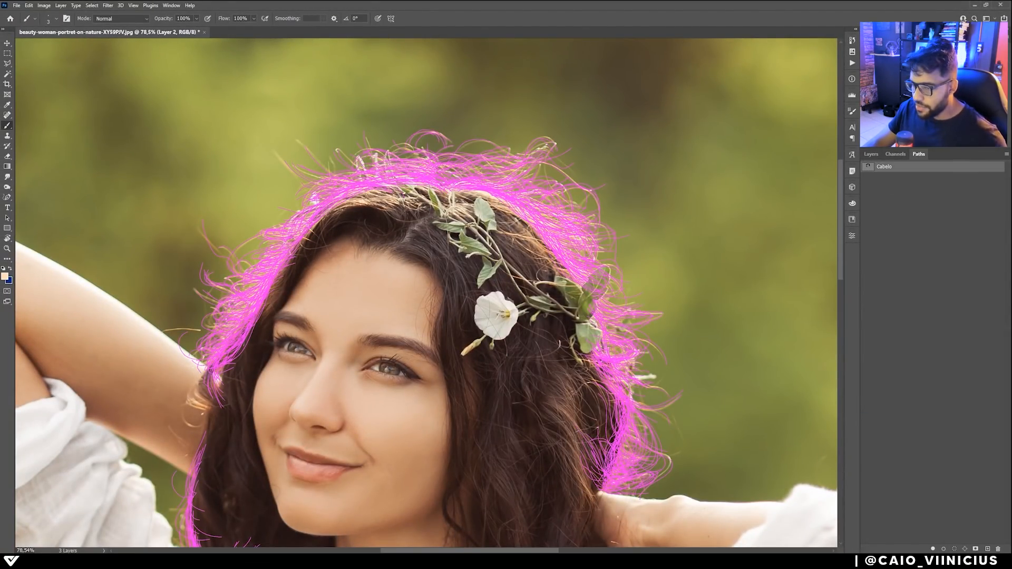
{"action": "left_click", "coordinate": [871, 154]}
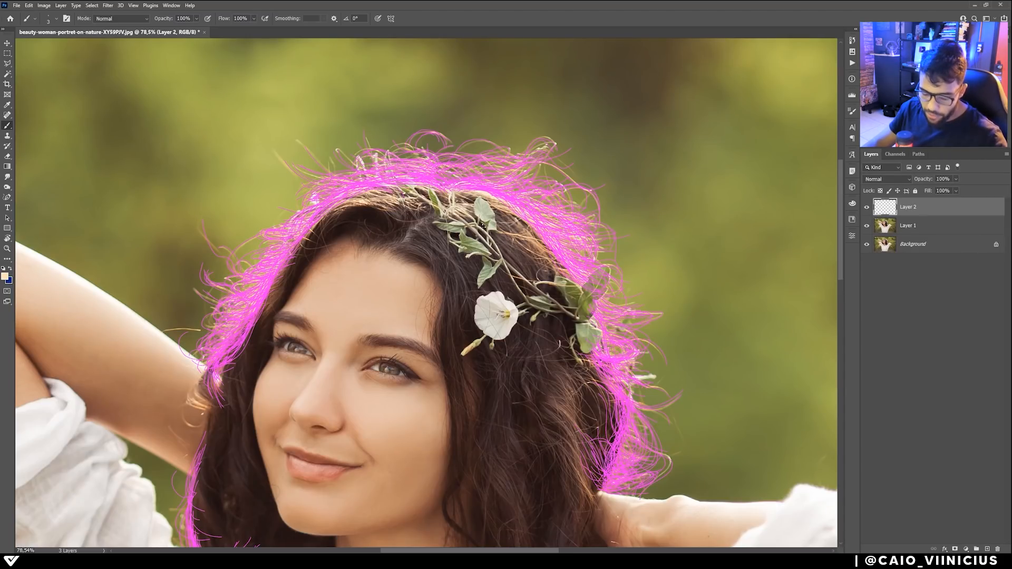
{"action": "key", "text": "p"}
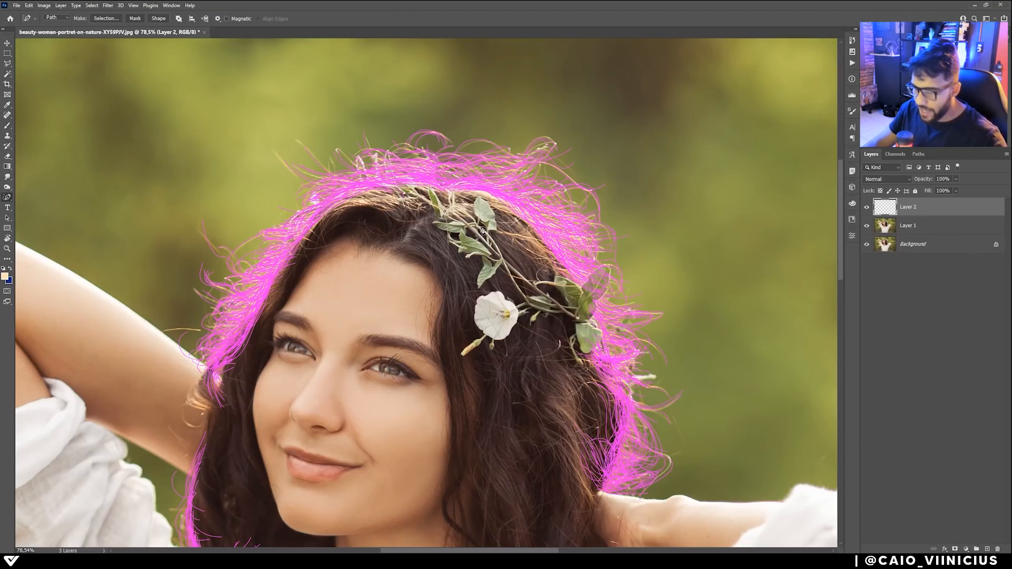
{"action": "right_click", "coordinate": [528, 201]}
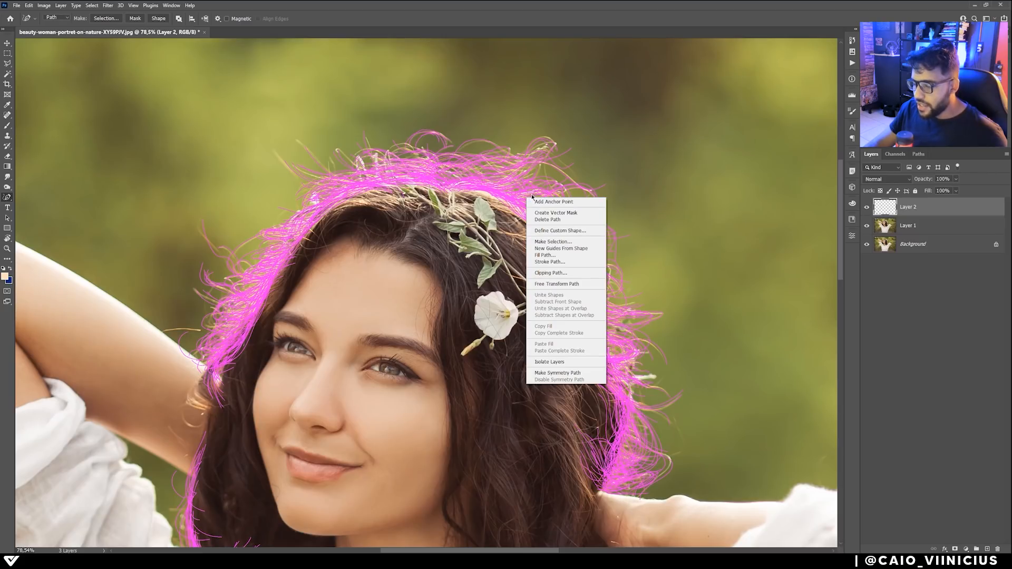
{"action": "left_click", "coordinate": [553, 262]}
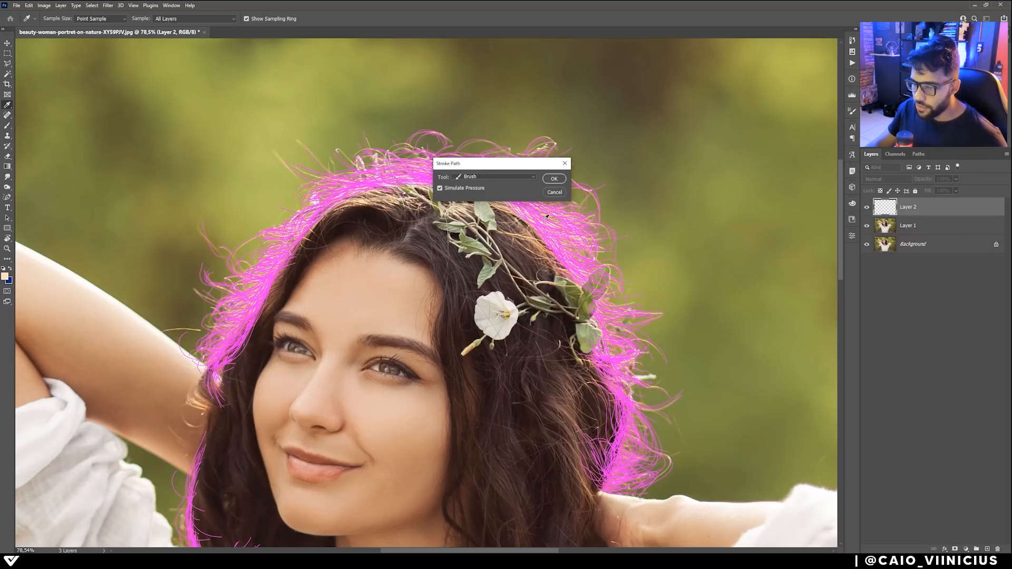
{"action": "left_click", "coordinate": [504, 178]}
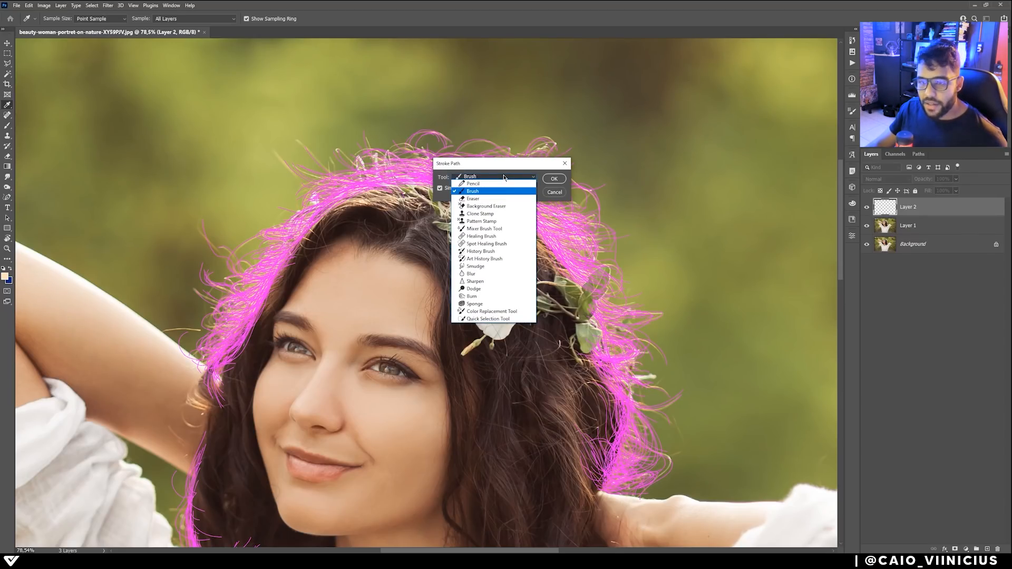
{"action": "left_click", "coordinate": [476, 191]}
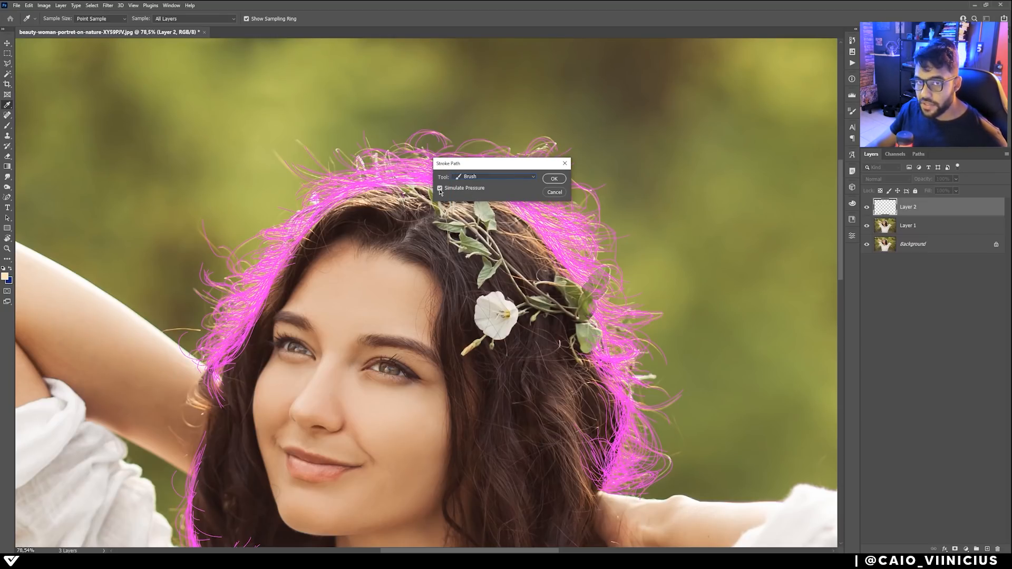
{"action": "left_click", "coordinate": [555, 179]}
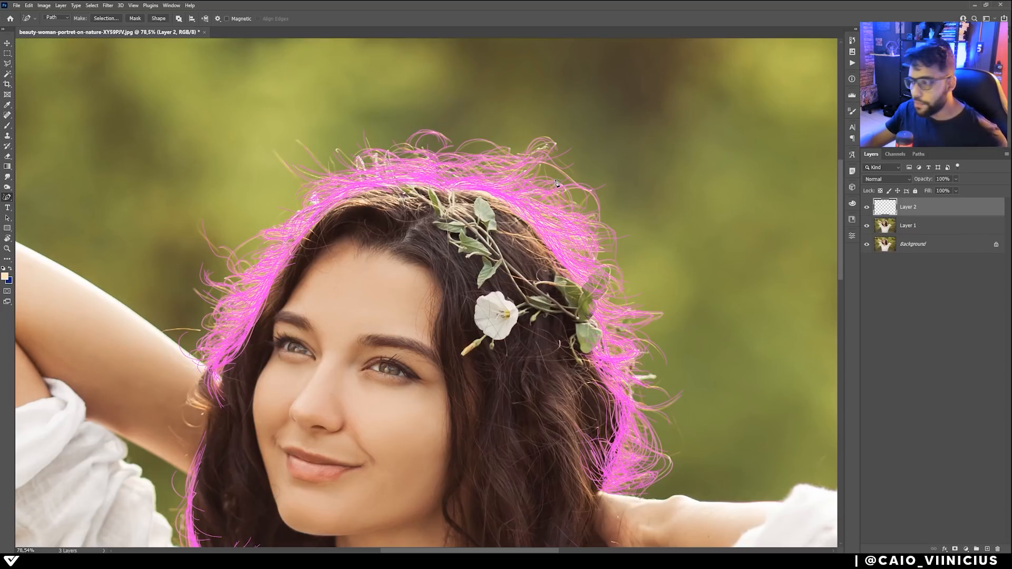
- Deselect the Cabelo path and return to the layer list
{"action": "left_click", "coordinate": [918, 154]}
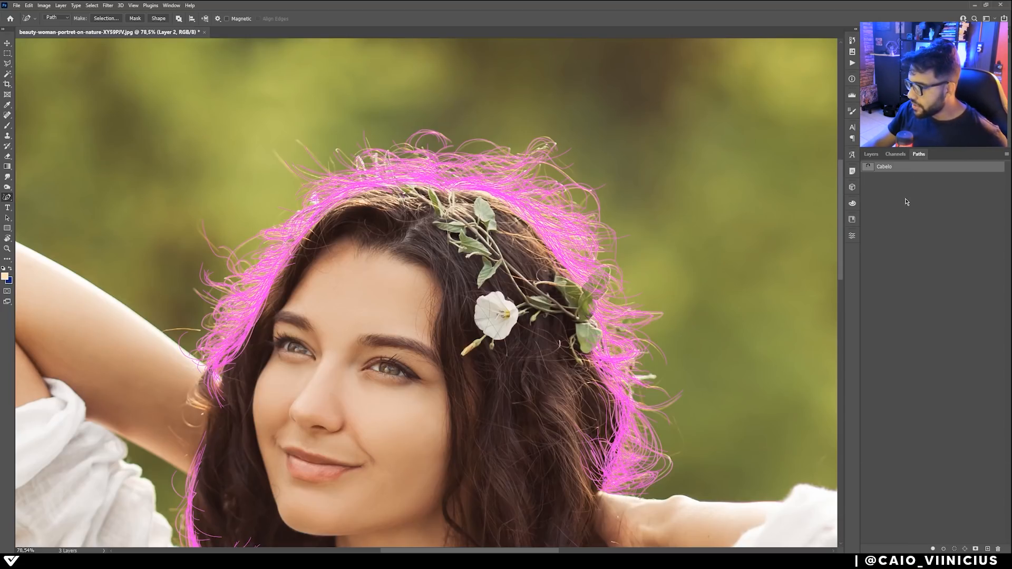
{"action": "left_click", "coordinate": [905, 208]}
{"action": "left_click", "coordinate": [871, 154]}
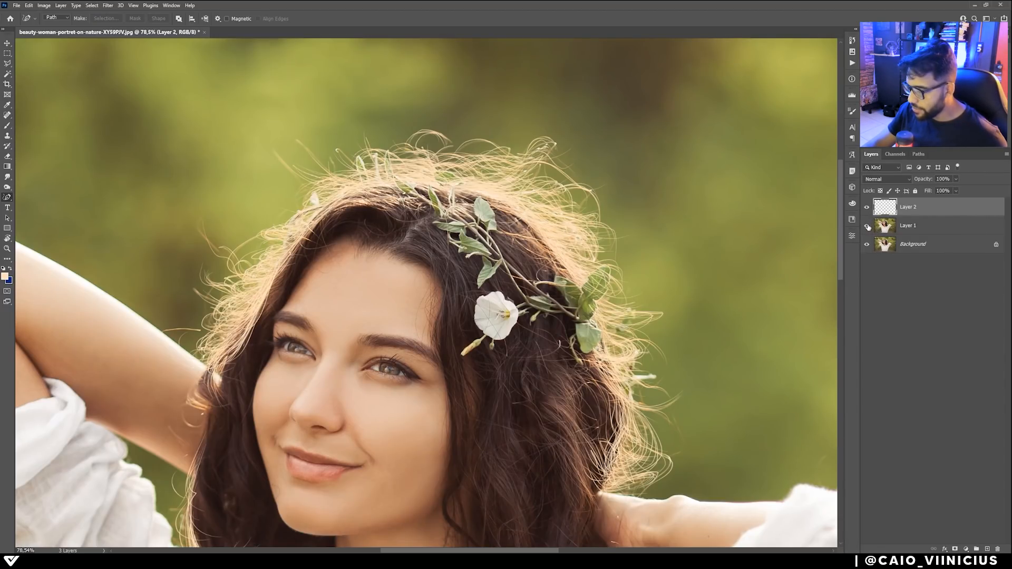
- Temporarily hide Layer 1 and the Background to view the stroked hairs on Layer 2 alone, and show both again
{"action": "left_click", "coordinate": [868, 244]}
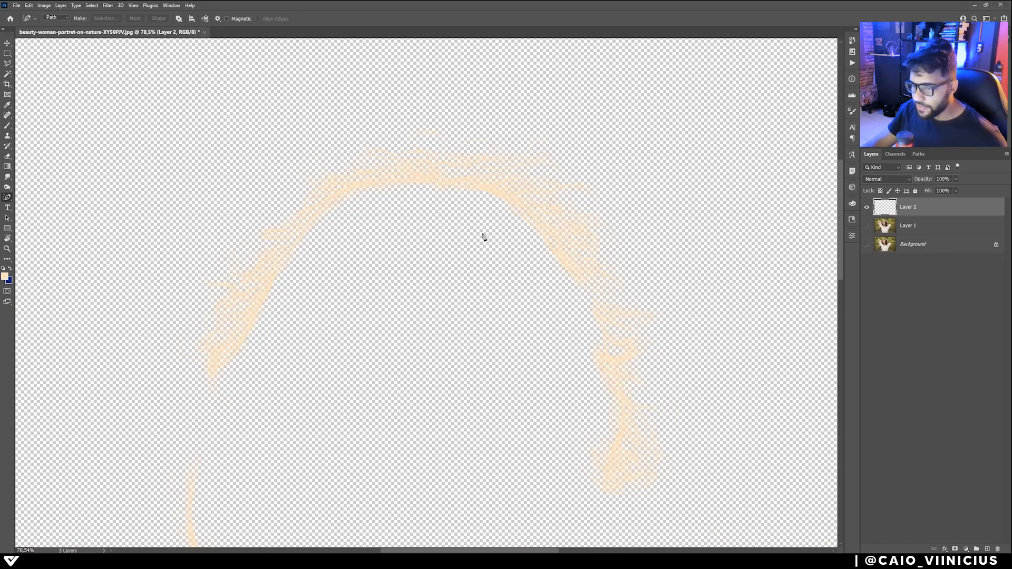
{"action": "key", "text": "z"}
{"action": "left_click_drag", "start_coordinate": [867, 226], "coordinate": [867, 244]}
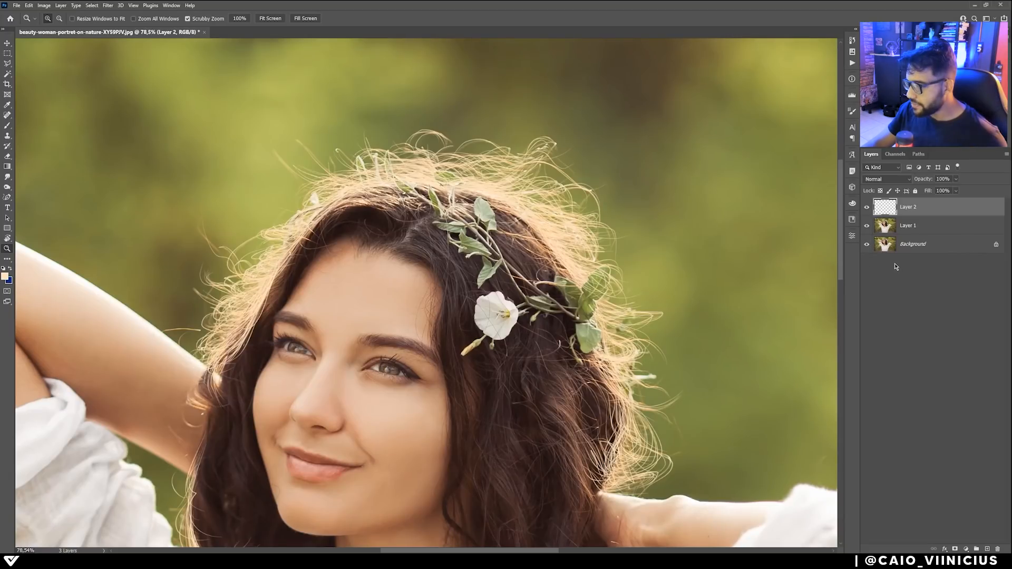
- Unlock the Background layer and add a new layer beneath Layer 1 filled with the blue background color
{"action": "left_click", "coordinate": [997, 246]}
{"action": "key", "text": "alt+bracketright"}
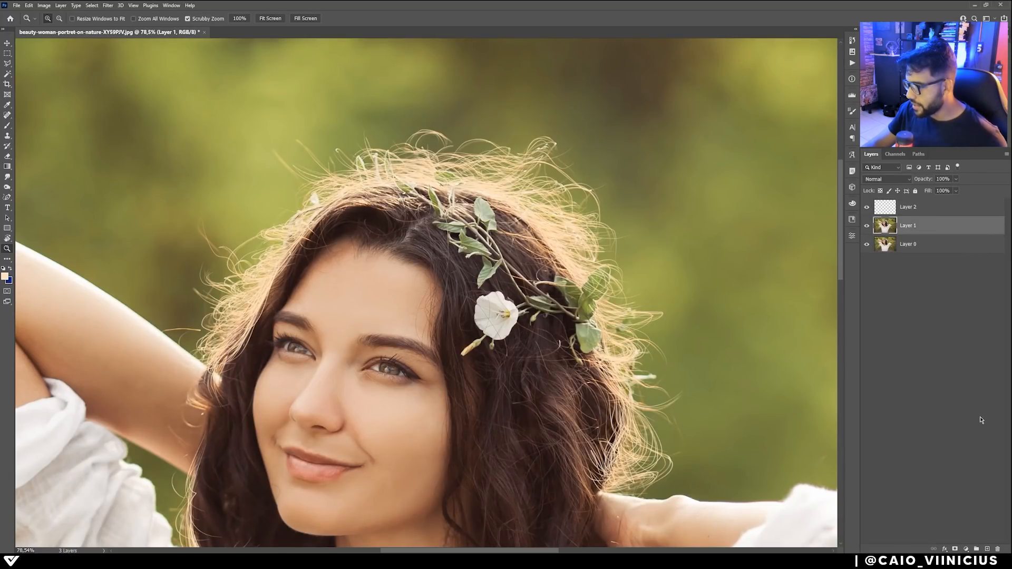
{"action": "left_click", "coordinate": [989, 549], "text": "ctrl"}
{"action": "key", "text": "ctrl+BackSpace"}
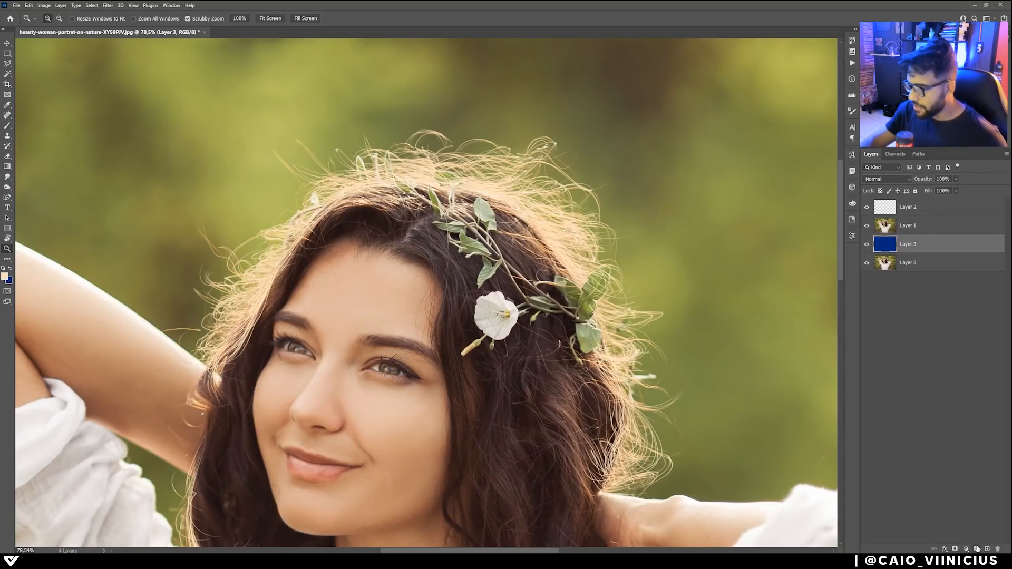
- Hide Layer 1 and examine the stroked hair strands against the solid blue fill
{"action": "left_click", "coordinate": [867, 228]}
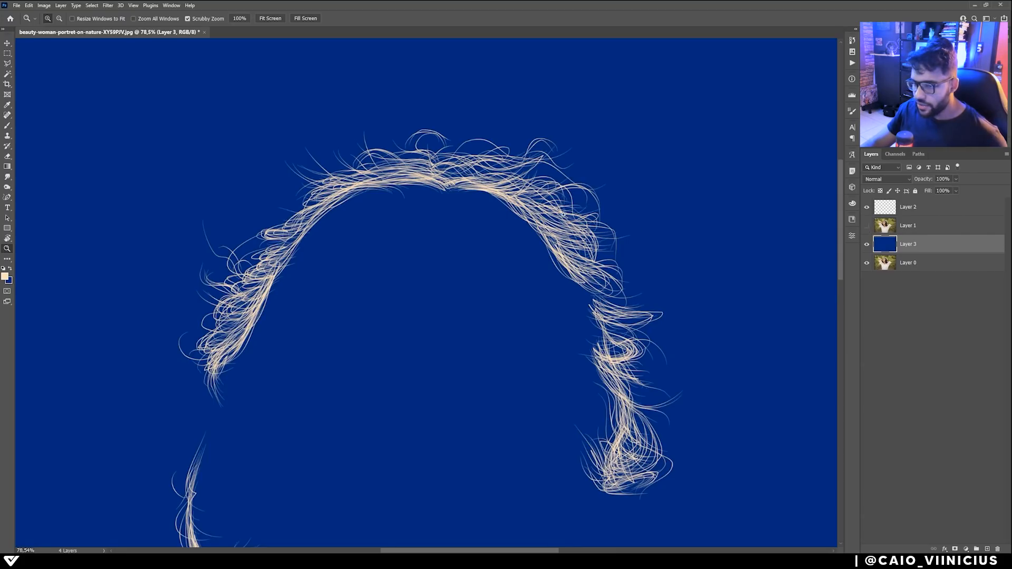
{"action": "left_click_drag", "start_coordinate": [531, 203], "coordinate": [506, 205]}
{"action": "left_click_drag", "start_coordinate": [430, 218], "coordinate": [442, 211]}
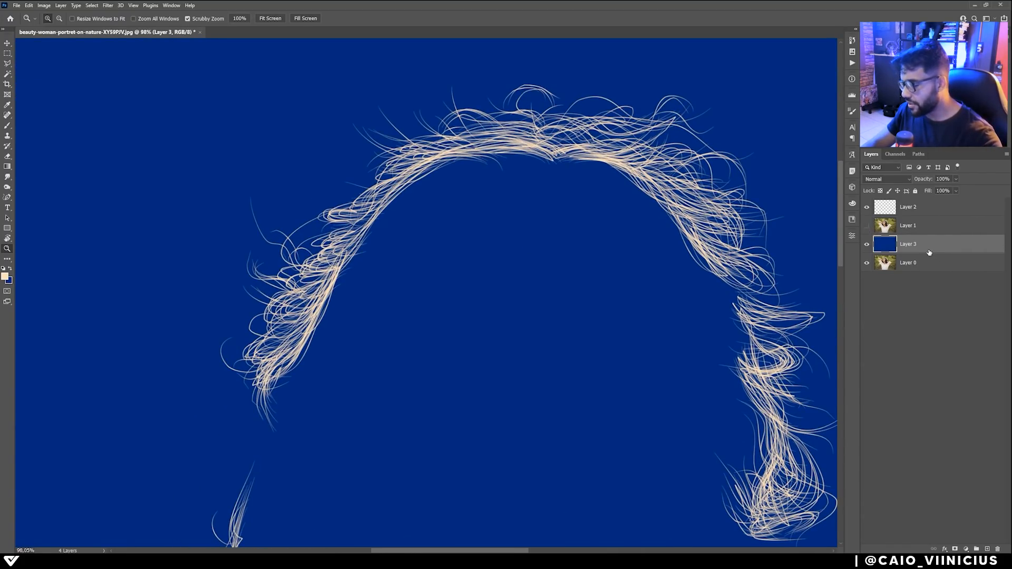
- Delete the blue-filled layer and toggle the visibility of Layer 2 to compare the portrait with and without the new hairs
{"action": "key", "text": "Delete"}
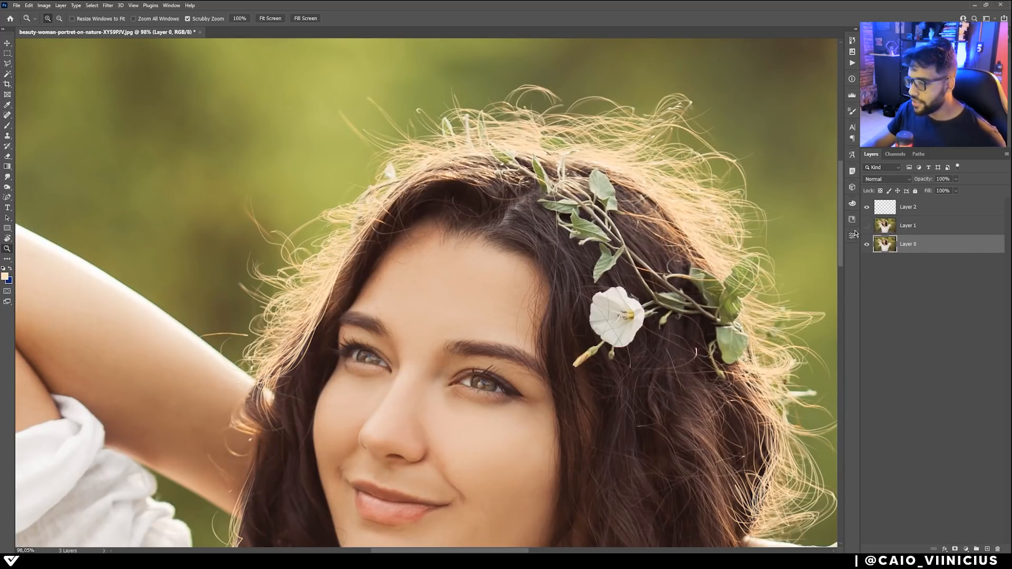
{"action": "left_click", "coordinate": [867, 208]}
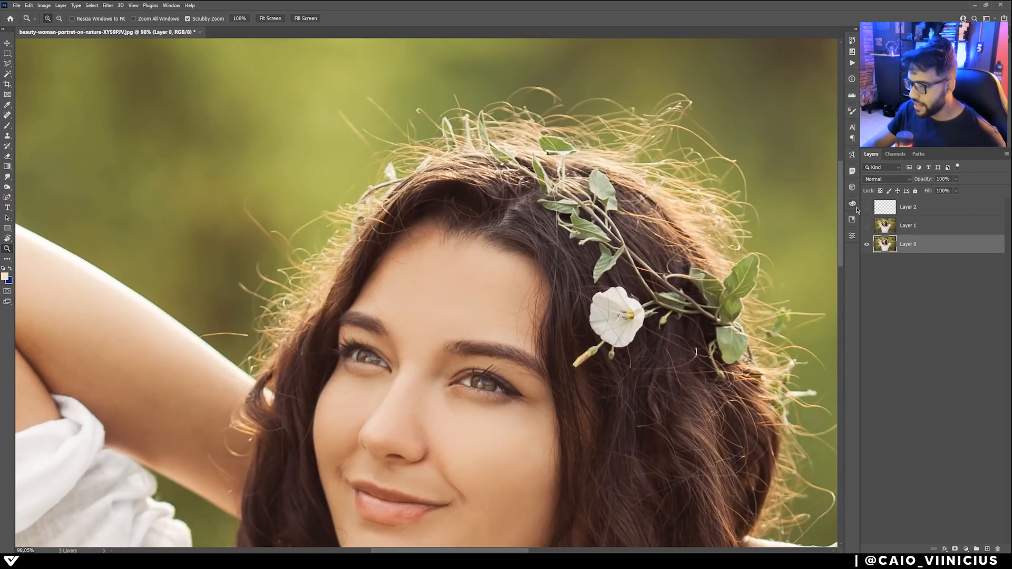
{"action": "left_click", "coordinate": [867, 207]}
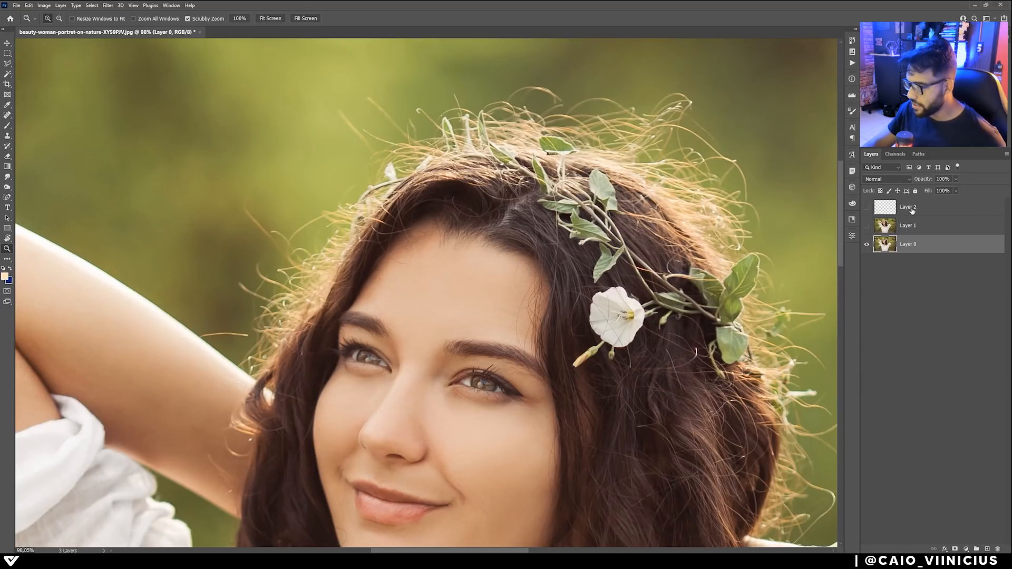
- Rename the top layer, Layer 2, as Cabelo
{"action": "double_click", "coordinate": [910, 208]}
{"action": "type", "text": "Ca"}
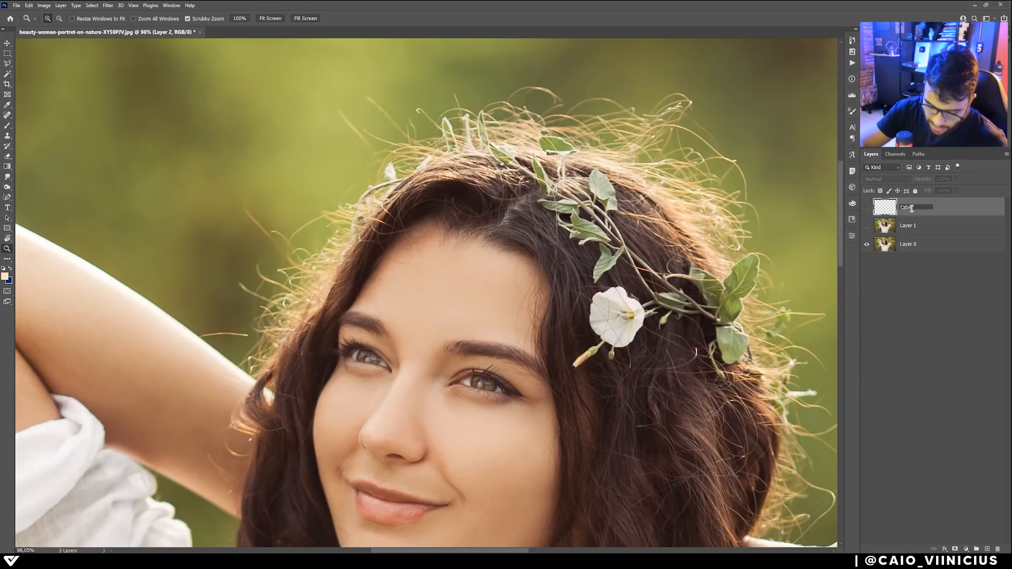
{"action": "type", "text": "belo"}
{"action": "key", "text": "Return"}
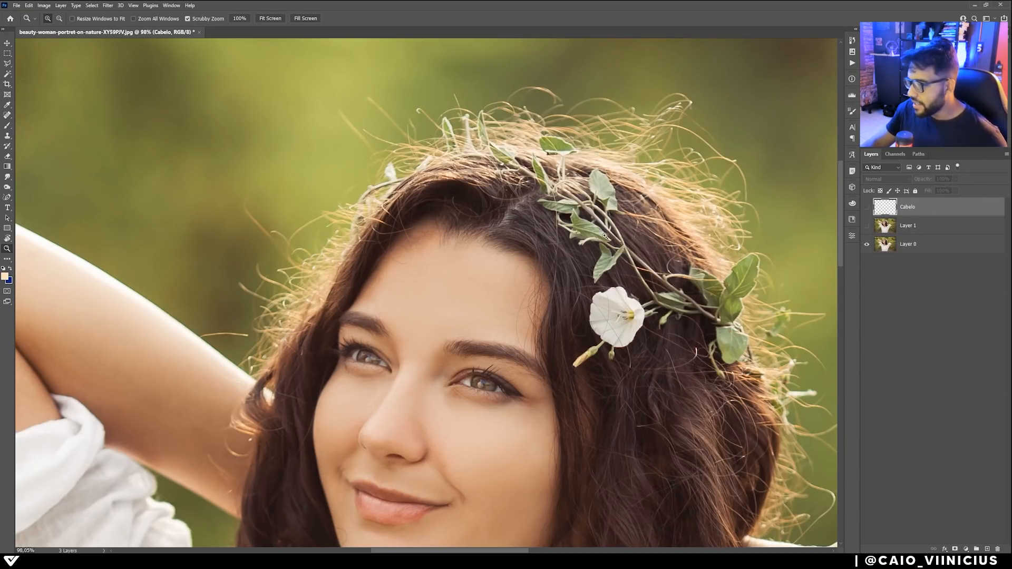
- Hide Layer 0, show Layer 1 and make Layer 1 the active layer
{"action": "scroll", "coordinate": [573, 228], "scroll_direction": "down", "scroll_amount": 2}
{"action": "left_click", "coordinate": [867, 244]}
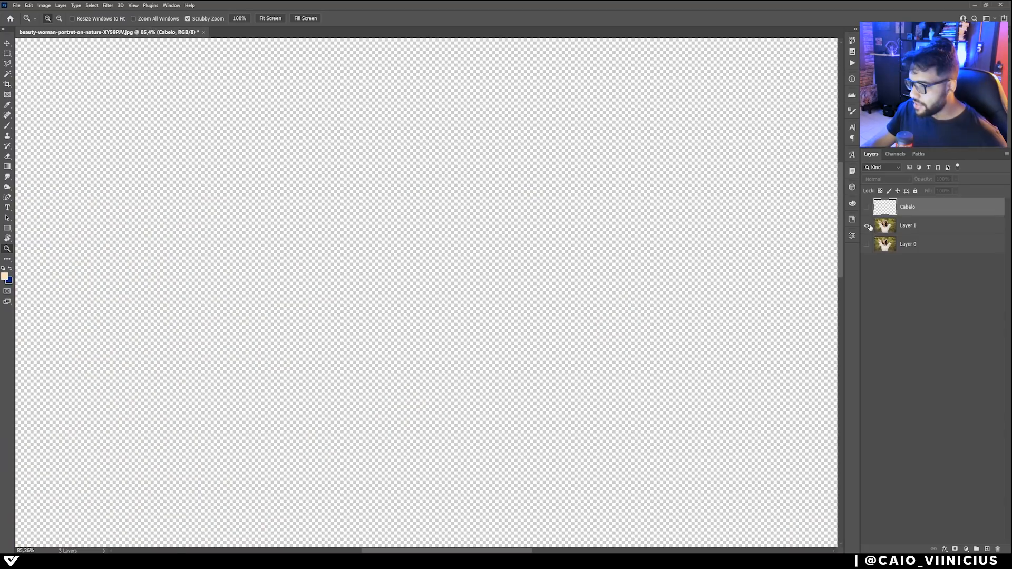
{"action": "left_click", "coordinate": [868, 226]}
{"action": "left_click", "coordinate": [908, 226]}
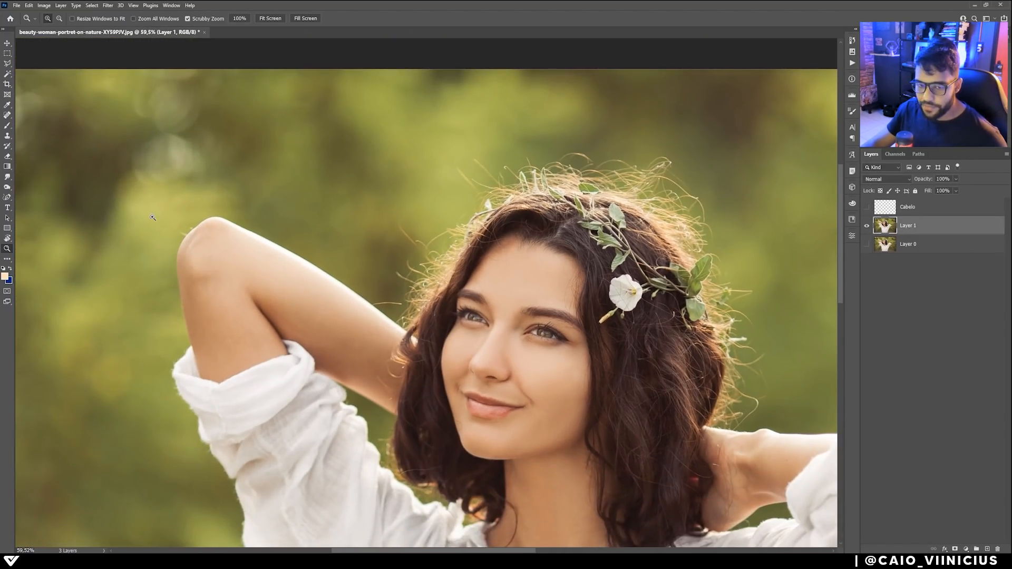
- Start a Pen tool path at the photo's lower edge, where the white shirt hem meets the background below the braided belt
{"action": "left_click", "coordinate": [7, 197]}
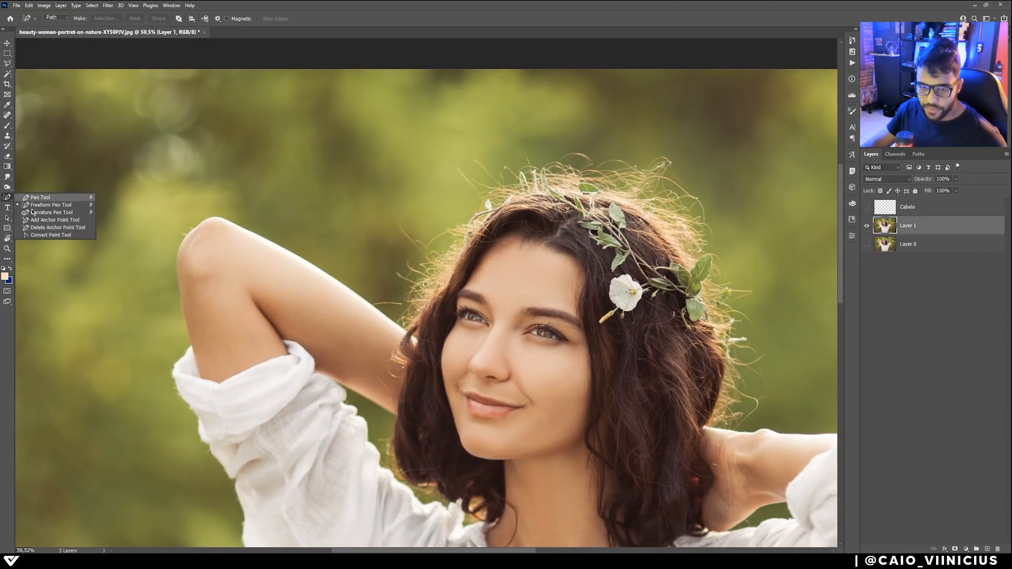
{"action": "left_click", "coordinate": [38, 198]}
{"action": "scroll", "coordinate": [324, 234], "scroll_direction": "down", "scroll_amount": 3}
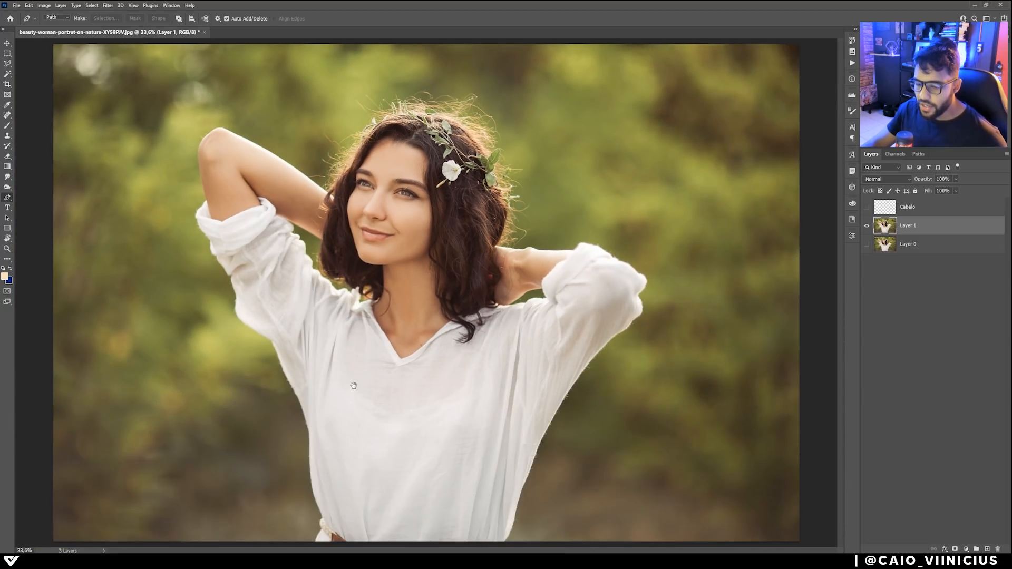
{"action": "scroll", "coordinate": [316, 479], "scroll_direction": "down", "scroll_amount": 2}
{"action": "scroll", "coordinate": [337, 464], "scroll_direction": "up", "scroll_amount": 5}
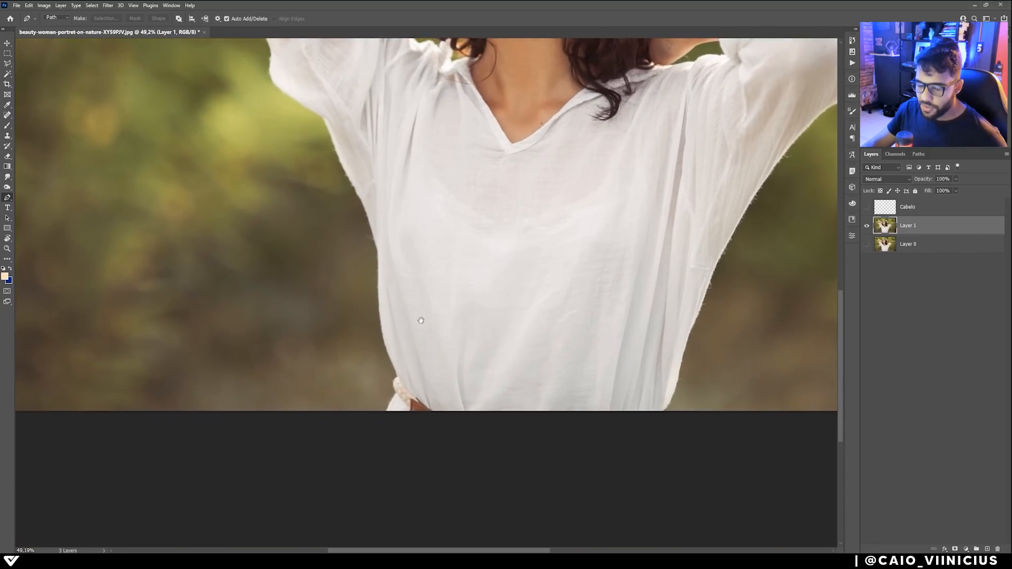
{"action": "left_click_drag", "start_coordinate": [420, 320], "coordinate": [439, 287]}
{"action": "scroll", "coordinate": [420, 369], "scroll_direction": "up", "scroll_amount": 12}
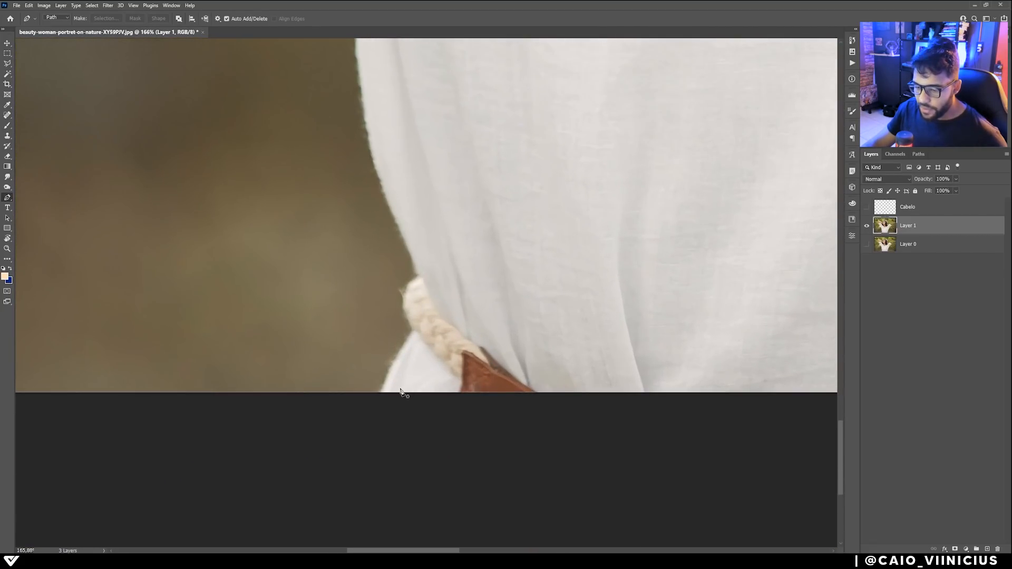
{"action": "left_click_drag", "start_coordinate": [432, 352], "coordinate": [392, 418]}
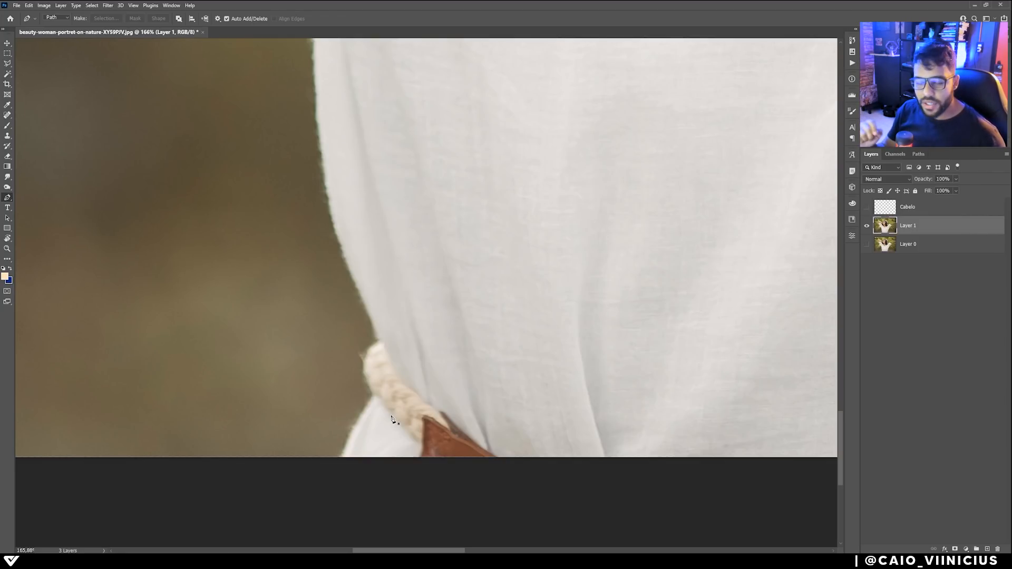
{"action": "scroll", "coordinate": [346, 451], "scroll_direction": "up", "scroll_amount": 3}
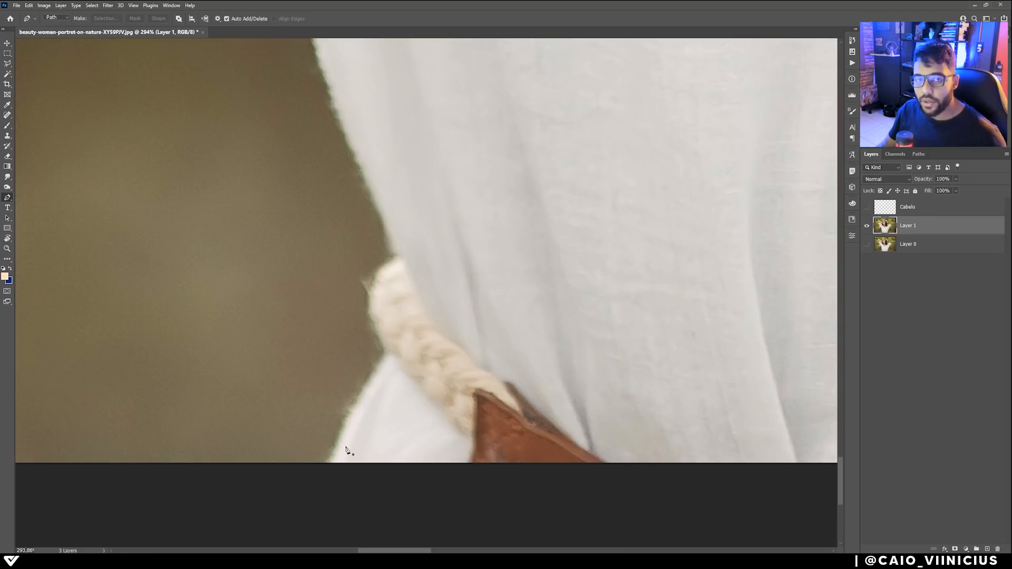
{"action": "scroll", "coordinate": [347, 451], "scroll_direction": "up", "scroll_amount": 3}
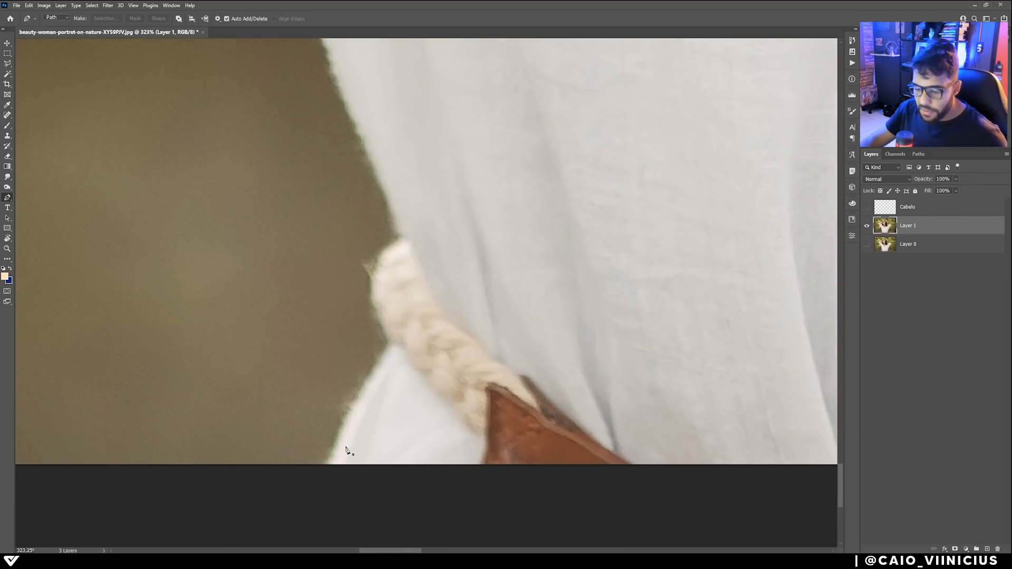
{"action": "left_click", "coordinate": [324, 467]}
- Trace the path with curved anchors up past the braided belt and along the shirt's side to the folds under the sleeve
{"action": "left_click_drag", "start_coordinate": [402, 318], "coordinate": [397, 260]}
{"action": "scroll", "coordinate": [436, 121], "scroll_direction": "down", "scroll_amount": 2}
{"action": "scroll", "coordinate": [430, 211], "scroll_direction": "up", "scroll_amount": 3}
{"action": "left_click_drag", "start_coordinate": [364, 137], "coordinate": [510, 515]}
{"action": "left_click_drag", "start_coordinate": [382, 215], "coordinate": [429, 378]}
{"action": "left_click_drag", "start_coordinate": [342, 212], "coordinate": [570, 447]}
{"action": "left_click_drag", "start_coordinate": [395, 336], "coordinate": [385, 321]}
{"action": "left_click_drag", "start_coordinate": [311, 159], "coordinate": [352, 355]}
{"action": "left_click_drag", "start_coordinate": [359, 304], "coordinate": [357, 285]}
{"action": "left_click_drag", "start_coordinate": [319, 169], "coordinate": [313, 136]}
{"action": "left_click_drag", "start_coordinate": [313, 135], "coordinate": [367, 299]}
{"action": "left_click_drag", "start_coordinate": [355, 275], "coordinate": [339, 280]}
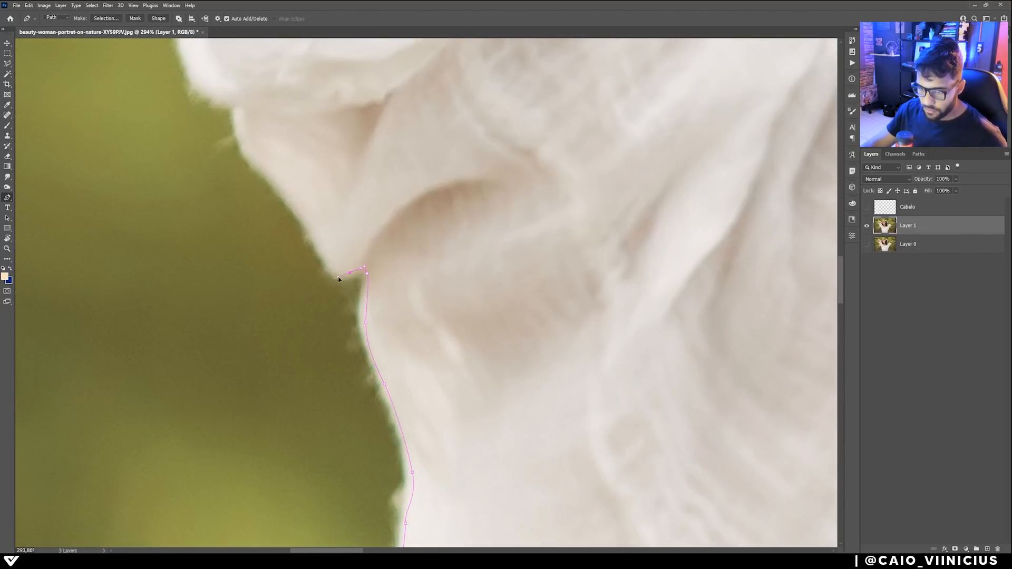
- Continue the path along the lower sleeve and around the outer edge of its rolled cuff
{"action": "left_click_drag", "start_coordinate": [240, 114], "coordinate": [396, 351]}
{"action": "left_click_drag", "start_coordinate": [359, 332], "coordinate": [350, 316]}
{"action": "left_click_drag", "start_coordinate": [326, 185], "coordinate": [471, 388]}
{"action": "left_click_drag", "start_coordinate": [380, 284], "coordinate": [375, 264]}
{"action": "left_click_drag", "start_coordinate": [352, 203], "coordinate": [353, 186]}
{"action": "left_click_drag", "start_coordinate": [361, 150], "coordinate": [375, 135]}
{"action": "left_click_drag", "start_coordinate": [434, 75], "coordinate": [458, 369]}
- Continue the path up the bare arm and around the raised elbow, keeping just inside the skin edge
{"action": "scroll", "coordinate": [440, 72], "scroll_direction": "down", "scroll_amount": 3}
{"action": "left_click_drag", "start_coordinate": [445, 329], "coordinate": [440, 298]}
{"action": "left_click_drag", "start_coordinate": [422, 192], "coordinate": [423, 328]}
{"action": "left_click_drag", "start_coordinate": [424, 246], "coordinate": [432, 230]}
{"action": "scroll", "coordinate": [447, 208], "scroll_direction": "up", "scroll_amount": 4}
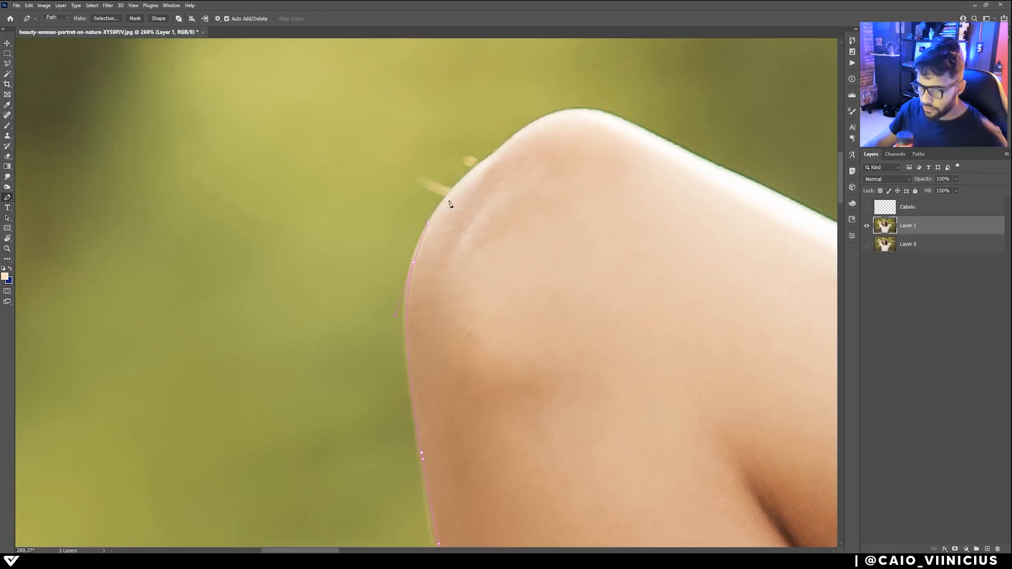
{"action": "left_click_drag", "start_coordinate": [454, 192], "coordinate": [466, 178]}
{"action": "left_click_drag", "start_coordinate": [509, 145], "coordinate": [523, 134]}
{"action": "left_click_drag", "start_coordinate": [566, 112], "coordinate": [326, 134]}
- Run the path along the upper edge of the raised arm down to where it meets the hair
{"action": "left_click_drag", "start_coordinate": [416, 178], "coordinate": [448, 194]}
{"action": "left_click_drag", "start_coordinate": [573, 256], "coordinate": [608, 279]}
{"action": "left_click_drag", "start_coordinate": [664, 350], "coordinate": [255, 149]}
{"action": "left_click", "coordinate": [499, 280]}
{"action": "left_click", "coordinate": [641, 386]}
{"action": "scroll", "coordinate": [690, 420], "scroll_direction": "up", "scroll_amount": 4}
{"action": "left_click_drag", "start_coordinate": [691, 421], "coordinate": [449, 413]}
{"action": "left_click", "coordinate": [456, 421]}
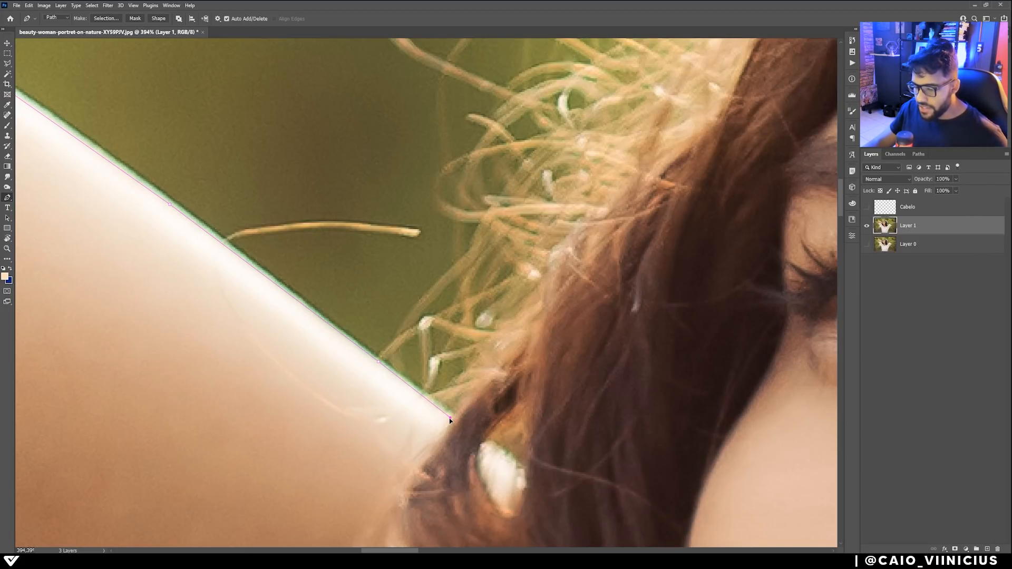
- Trace the solid hair edge upward from the arm to eyebrow level, leaving the flyaway strands outside the path
{"action": "left_click_drag", "start_coordinate": [462, 413], "coordinate": [465, 410]}
{"action": "left_click_drag", "start_coordinate": [521, 345], "coordinate": [532, 334]}
{"action": "left_click_drag", "start_coordinate": [546, 301], "coordinate": [548, 288]}
{"action": "left_click_drag", "start_coordinate": [568, 248], "coordinate": [581, 231]}
{"action": "left_click_drag", "start_coordinate": [613, 209], "coordinate": [626, 193]}
{"action": "left_click_drag", "start_coordinate": [644, 115], "coordinate": [481, 289]}
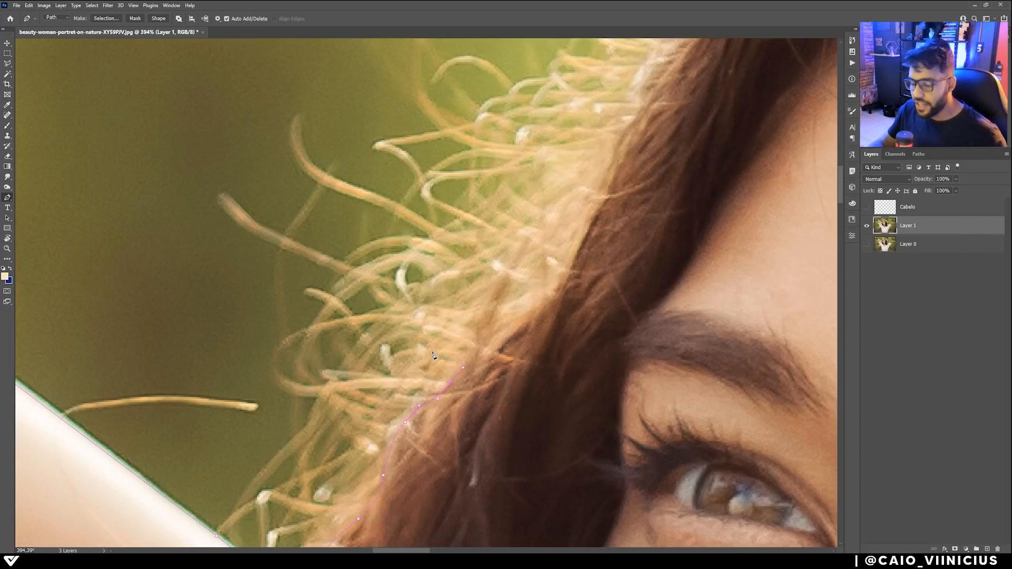
{"action": "left_click_drag", "start_coordinate": [488, 345], "coordinate": [500, 339]}
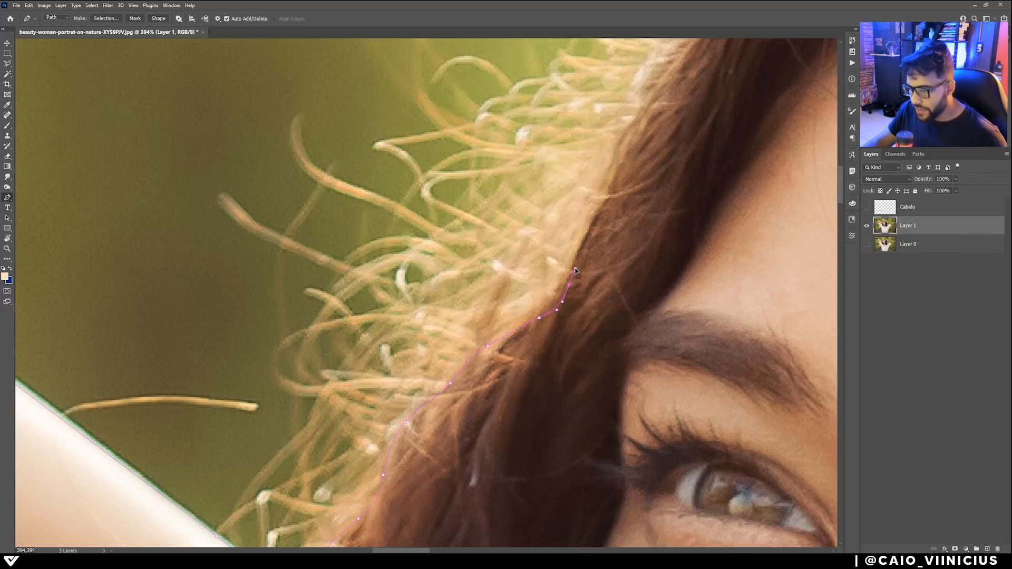
- Continue the path up the solid hair edge beside the forehead to the wreath stem, excluding the loose strands
{"action": "left_click_drag", "start_coordinate": [452, 368], "coordinate": [322, 472]}
{"action": "left_click_drag", "start_coordinate": [400, 346], "coordinate": [412, 320]}
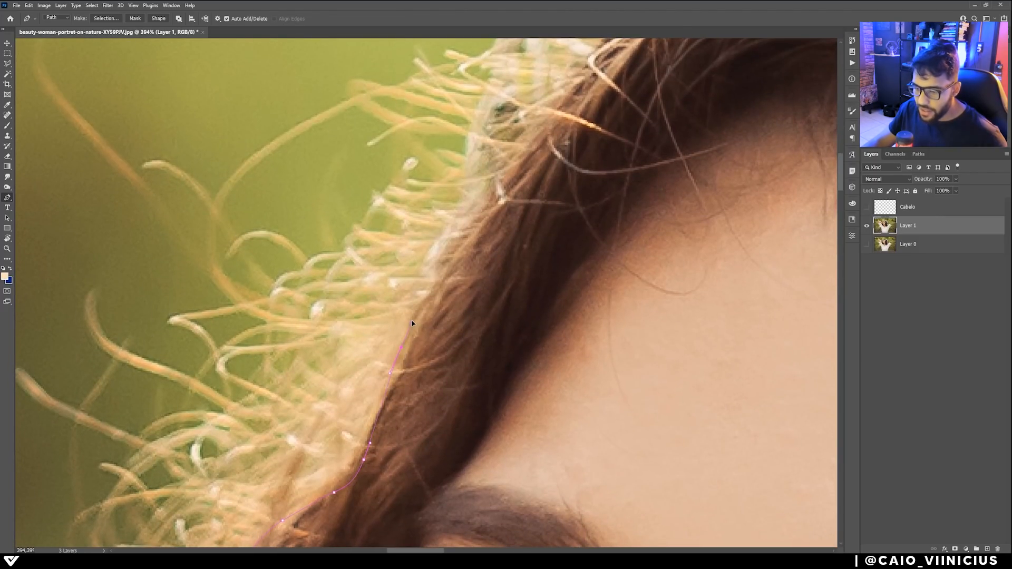
{"action": "left_click_drag", "start_coordinate": [445, 244], "coordinate": [461, 220]}
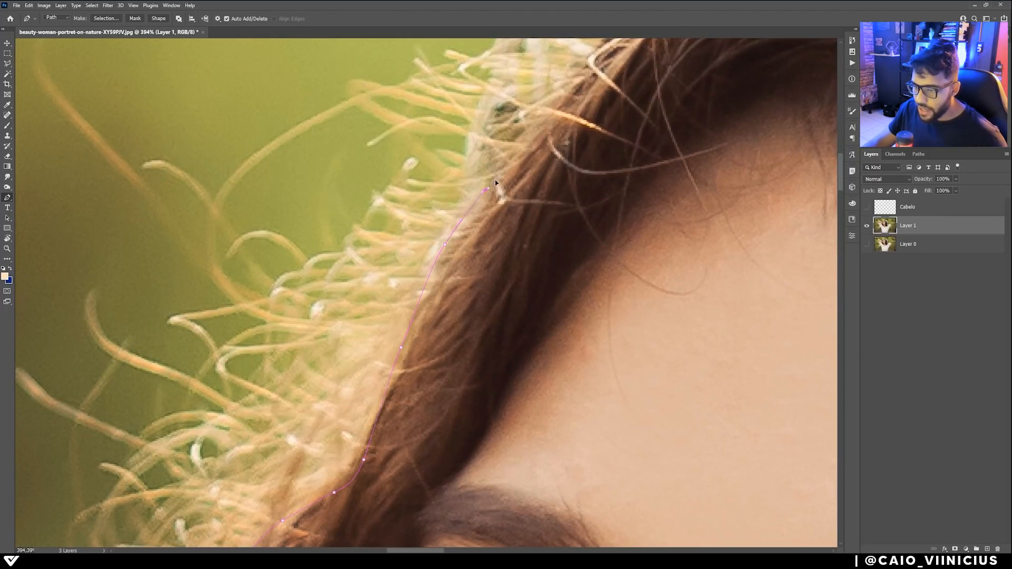
{"action": "left_click_drag", "start_coordinate": [496, 181], "coordinate": [452, 264]}
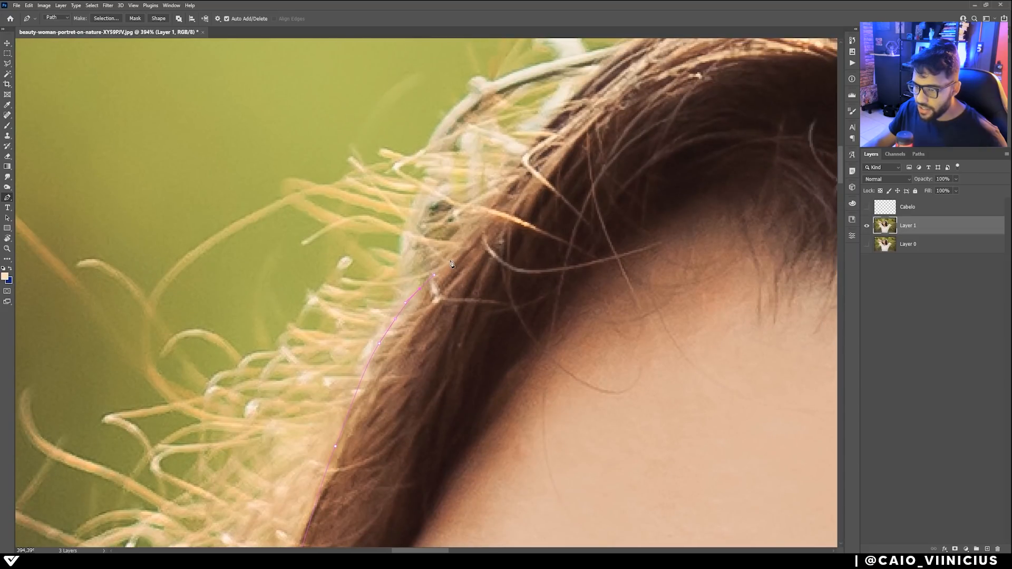
{"action": "left_click", "coordinate": [432, 235]}
{"action": "left_click_drag", "start_coordinate": [471, 204], "coordinate": [392, 263]}
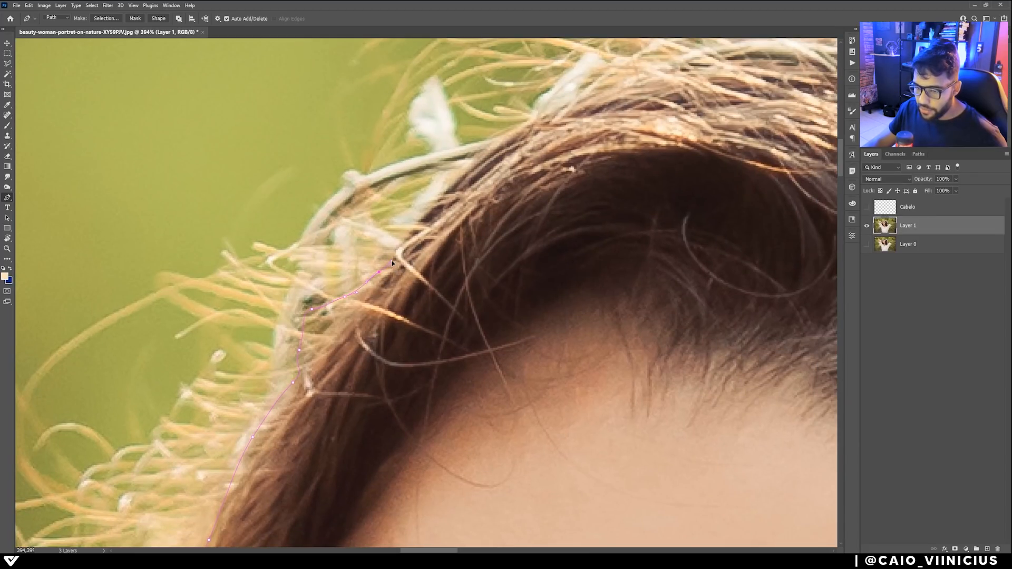
{"action": "left_click", "coordinate": [426, 217]}
{"action": "left_click", "coordinate": [452, 189]}
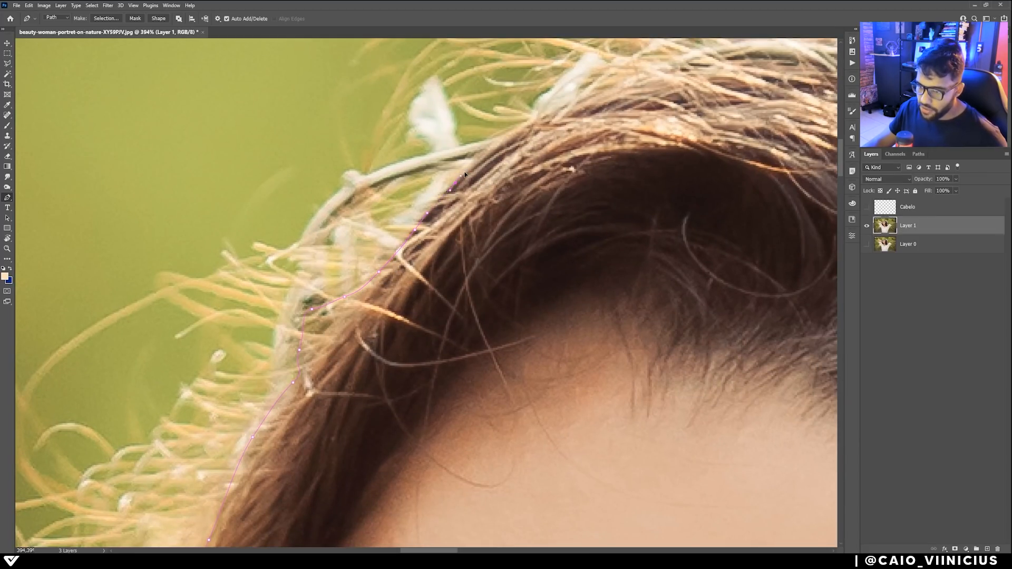
- Extend the path over the front of the hair crown to the first upright leaves, redoing the misplaced anchor near the stem
{"action": "left_click_drag", "start_coordinate": [501, 140], "coordinate": [446, 208]}
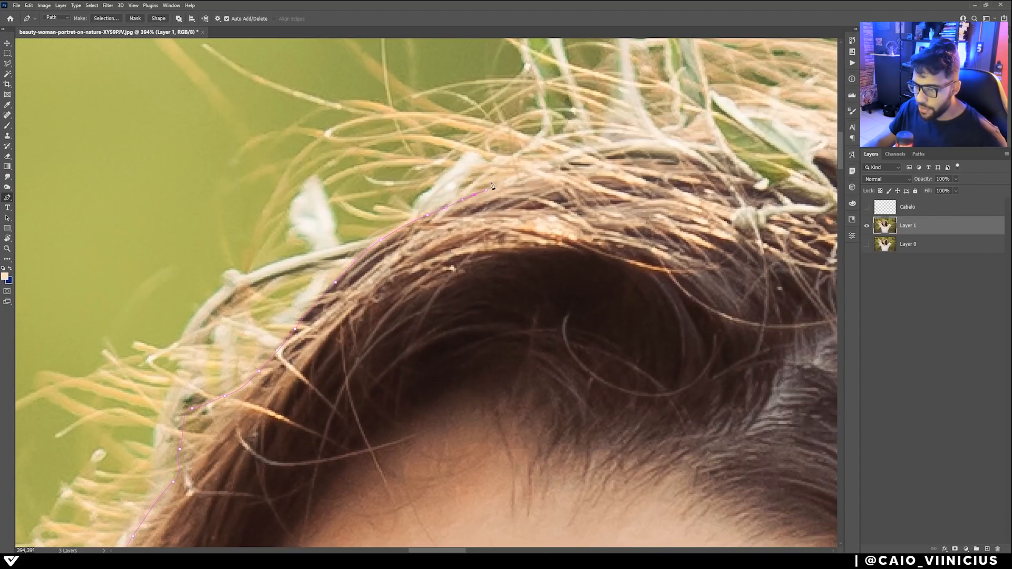
{"action": "key", "text": "ctrl+z"}
{"action": "left_click_drag", "start_coordinate": [420, 211], "coordinate": [505, 163]}
{"action": "left_click", "coordinate": [535, 167]}
{"action": "left_click_drag", "start_coordinate": [583, 158], "coordinate": [425, 293]}
{"action": "left_click_drag", "start_coordinate": [527, 167], "coordinate": [539, 164]}
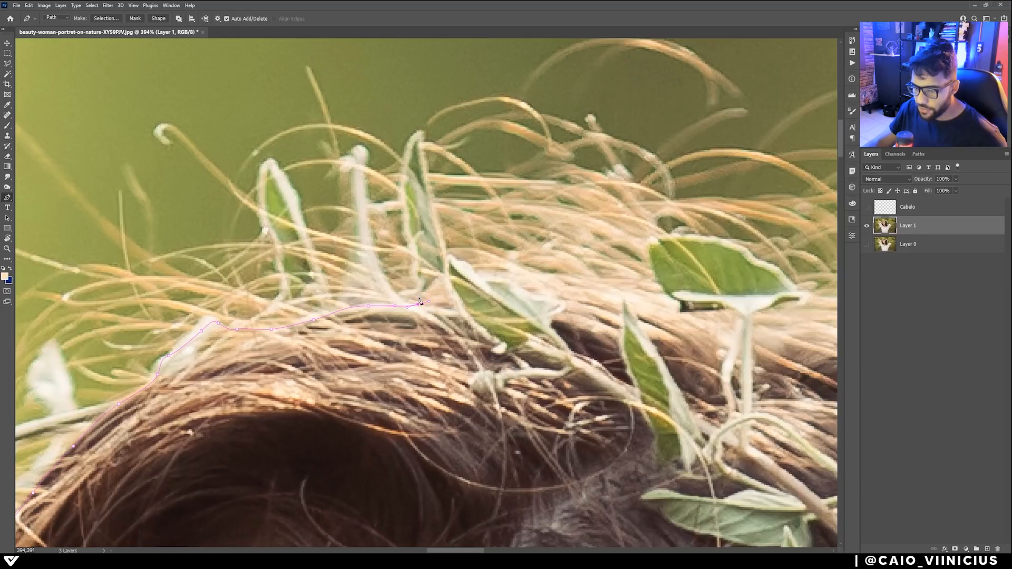
- Trace around the narrow upright wreath leaf and carry the path across the crown toward the next large leaf
{"action": "left_click_drag", "start_coordinate": [417, 303], "coordinate": [419, 262]}
{"action": "left_click_drag", "start_coordinate": [404, 225], "coordinate": [403, 206]}
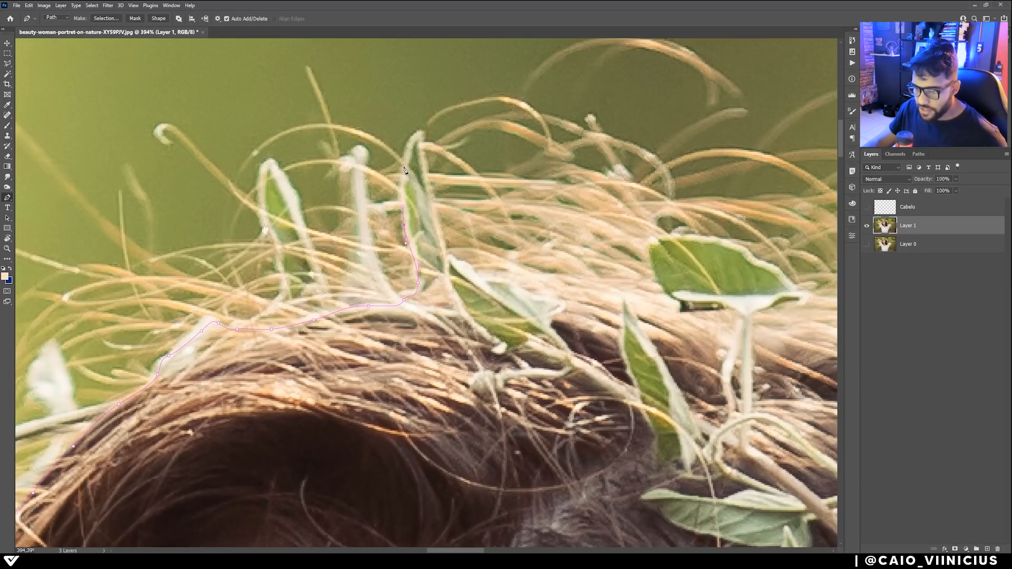
{"action": "left_click_drag", "start_coordinate": [402, 164], "coordinate": [421, 152]}
{"action": "left_click", "coordinate": [429, 203]}
{"action": "left_click_drag", "start_coordinate": [442, 255], "coordinate": [543, 283]}
{"action": "left_click_drag", "start_coordinate": [559, 291], "coordinate": [432, 261]}
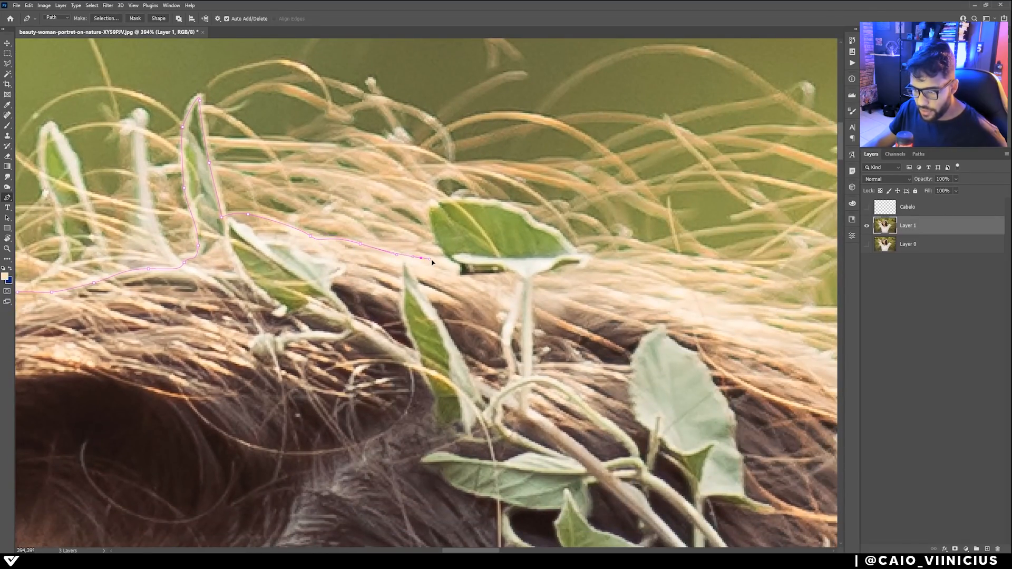
- Continue the path down the back of the hair in small zigzags and past the large leaves beside the white flower
{"action": "left_click_drag", "start_coordinate": [622, 338], "coordinate": [272, 179]}
{"action": "left_click_drag", "start_coordinate": [622, 401], "coordinate": [316, 189]}
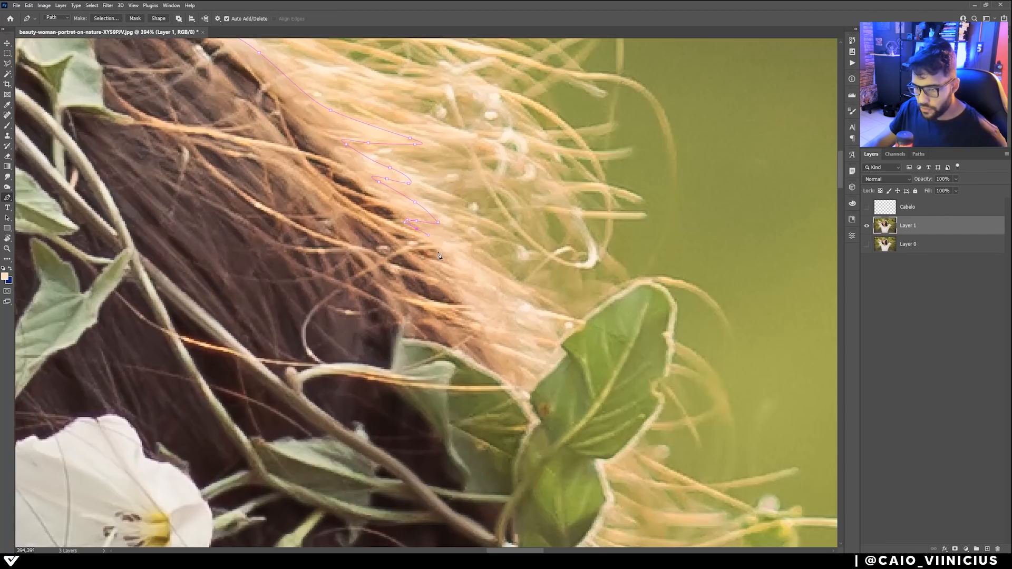
{"action": "left_click", "coordinate": [437, 244]}
{"action": "left_click", "coordinate": [475, 269]}
{"action": "left_click", "coordinate": [576, 216]}
{"action": "left_click_drag", "start_coordinate": [527, 454], "coordinate": [516, 168]}
{"action": "left_click_drag", "start_coordinate": [559, 421], "coordinate": [453, 211]}
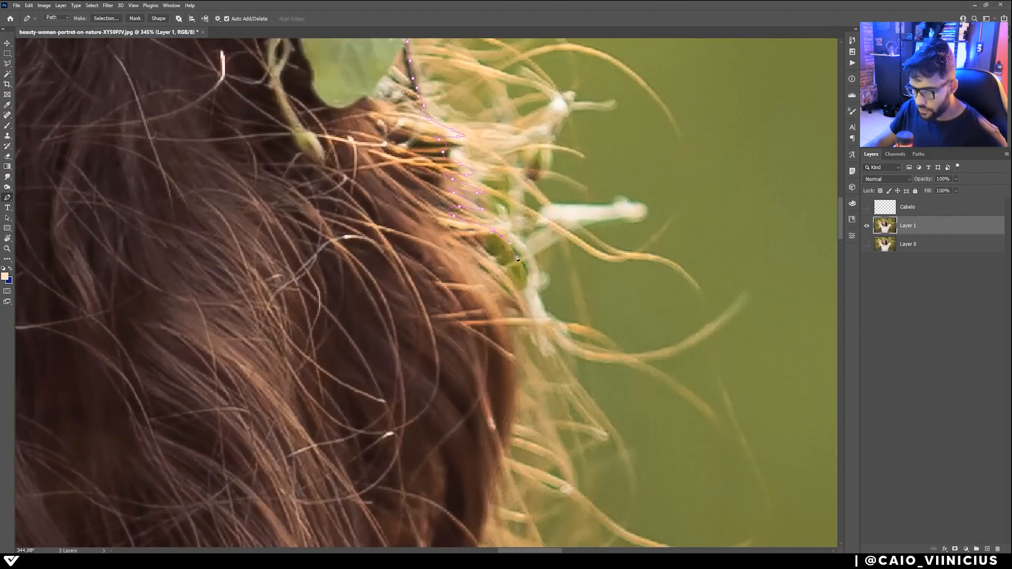
- Trace the remaining outer hair edge, the second bent arm and the underside of its sleeve toward the shirt's side
{"action": "left_click", "coordinate": [485, 337]}
{"action": "left_click", "coordinate": [447, 407]}
{"action": "left_click", "coordinate": [426, 434]}
{"action": "left_click_drag", "start_coordinate": [438, 441], "coordinate": [449, 446]}
{"action": "left_click_drag", "start_coordinate": [685, 411], "coordinate": [275, 388]}
{"action": "left_click_drag", "start_coordinate": [564, 263], "coordinate": [579, 267]}
{"action": "left_click", "coordinate": [557, 182]}
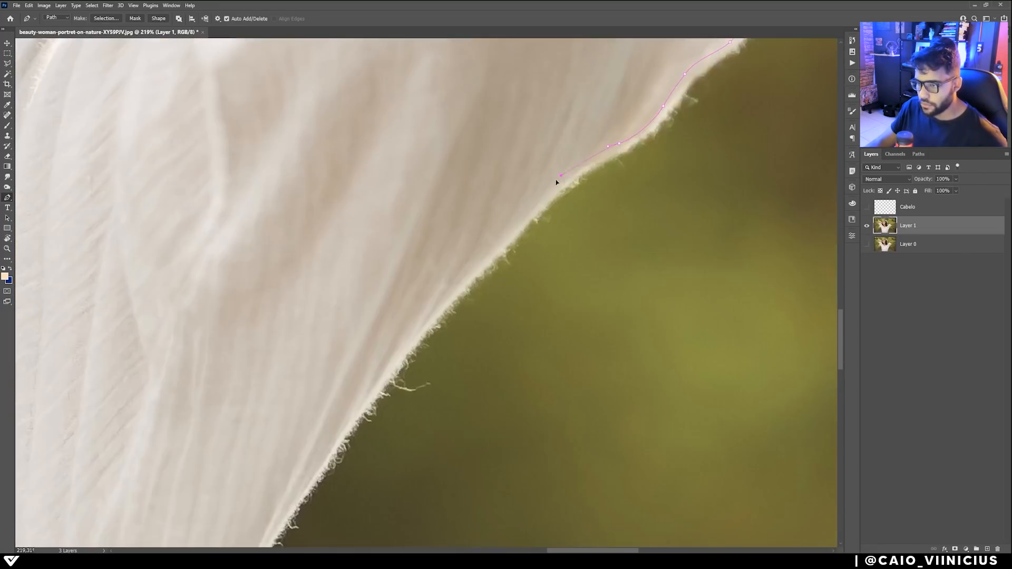
- Finish the woman's outer outline along the shirt and trace the background gap between the raised arm, hair and sleeve
{"action": "left_click_drag", "start_coordinate": [390, 185], "coordinate": [382, 221]}
{"action": "left_click", "coordinate": [479, 320]}
{"action": "left_click", "coordinate": [590, 317]}
{"action": "left_click", "coordinate": [668, 506]}
{"action": "left_click_drag", "start_coordinate": [606, 448], "coordinate": [601, 360]}
{"action": "left_click", "coordinate": [539, 402]}
{"action": "left_click", "coordinate": [438, 331]}
{"action": "left_click_drag", "start_coordinate": [352, 260], "coordinate": [347, 243]}
{"action": "left_click", "coordinate": [499, 267]}
{"action": "left_click_drag", "start_coordinate": [454, 211], "coordinate": [553, 345]}
{"action": "left_click", "coordinate": [528, 255]}
{"action": "left_click", "coordinate": [491, 223]}
- Trace a closed path around the small background gap between the second forearm and the shirt's shoulder
{"action": "left_click", "coordinate": [397, 389]}
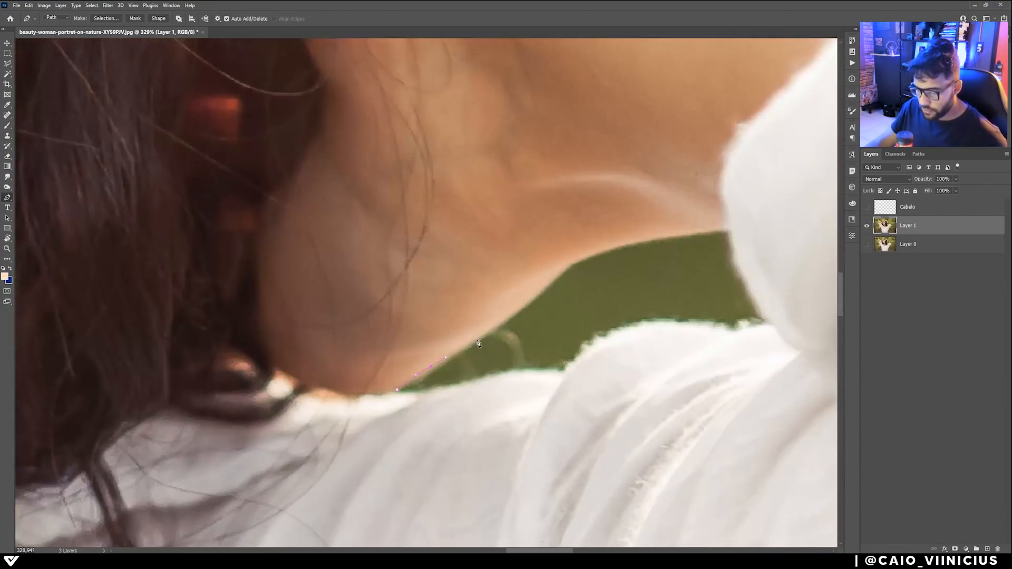
{"action": "left_click", "coordinate": [574, 256]}
{"action": "left_click", "coordinate": [738, 252]}
{"action": "left_click_drag", "start_coordinate": [517, 377], "coordinate": [498, 382]}
{"action": "key", "text": "ctrl+0"}
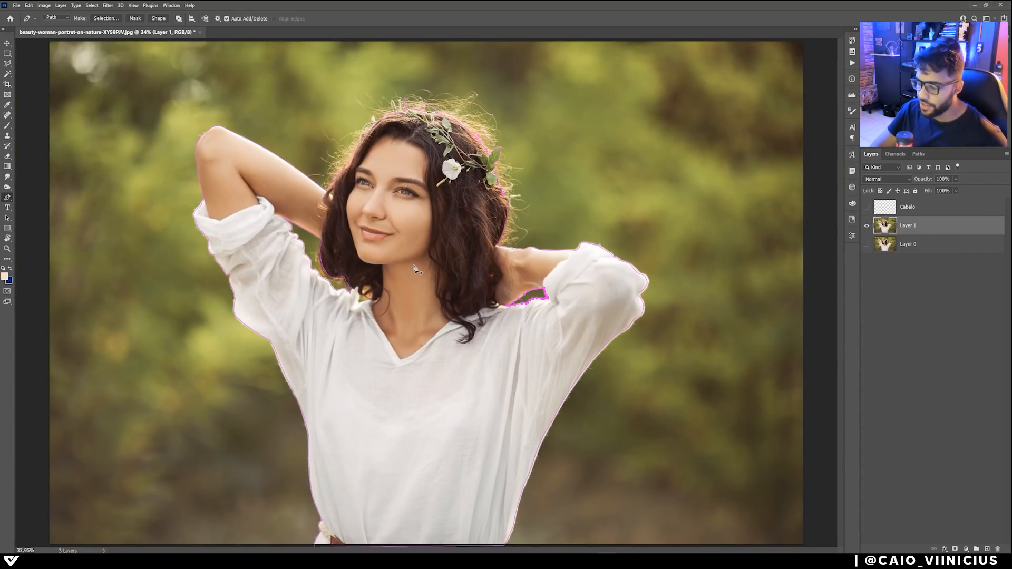
- Convert the completed path to a selection and add it as a layer mask on Layer 1
{"action": "key", "text": "ctrl+Return"}
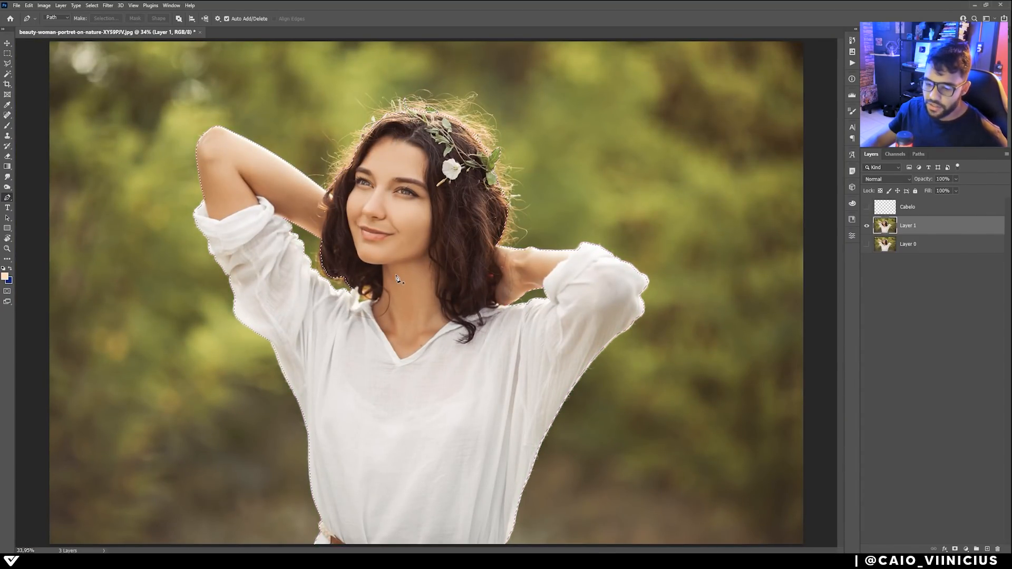
{"action": "scroll", "coordinate": [563, 301], "scroll_direction": "down", "scroll_amount": 3}
{"action": "scroll", "coordinate": [402, 244], "scroll_direction": "up", "scroll_amount": 5}
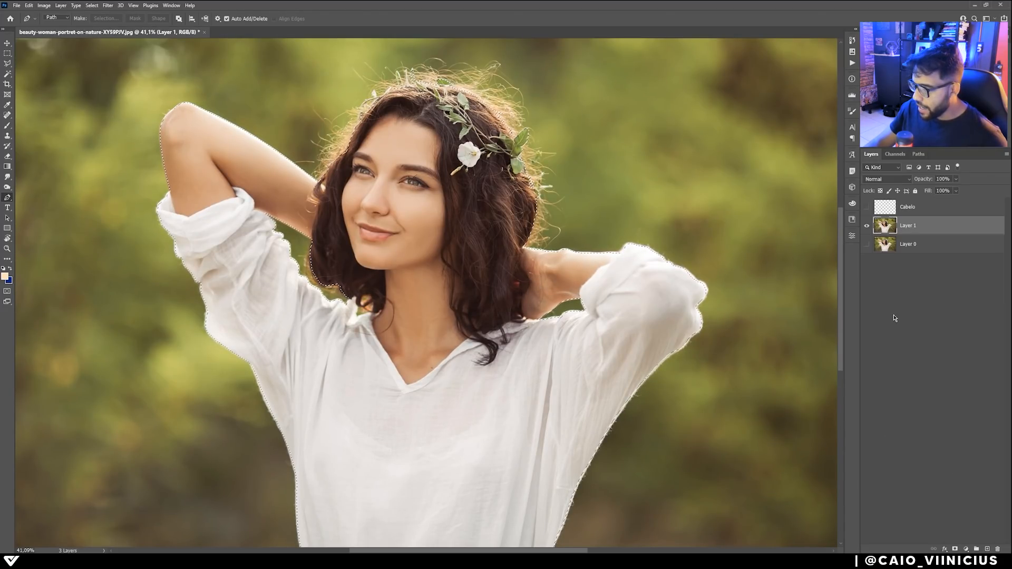
{"action": "left_click", "coordinate": [954, 549]}
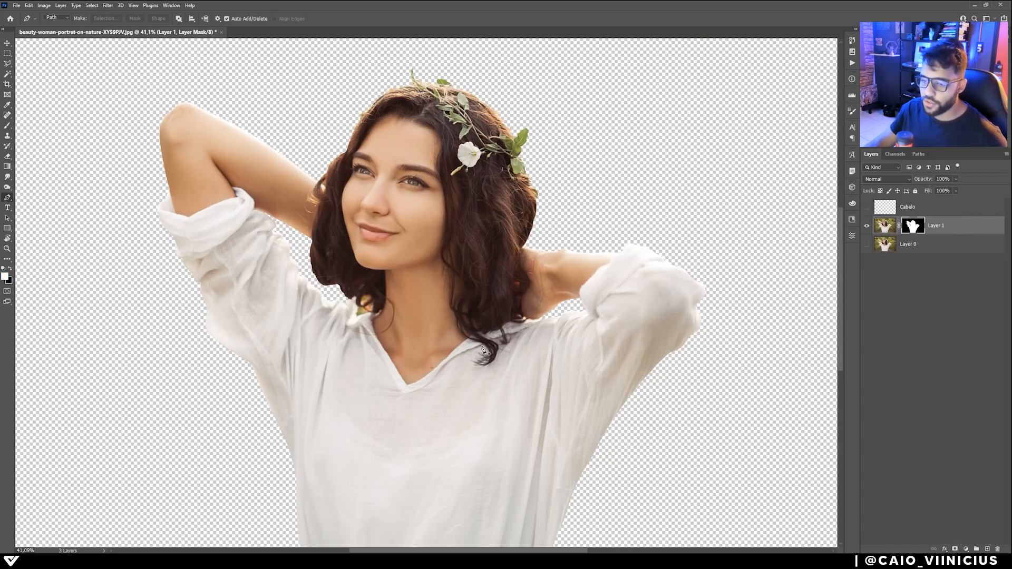
- Zoom in on the hair beside the raised arm and disable Layer 1's mask to compare the cutout with the original
{"action": "key", "text": "z"}
{"action": "left_click_drag", "start_coordinate": [270, 221], "coordinate": [1008, 256]}
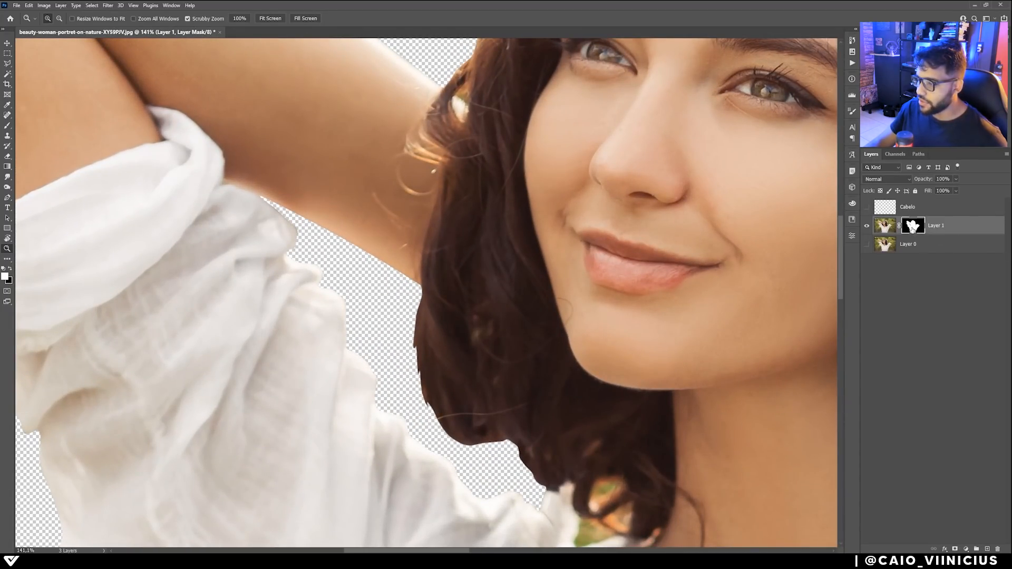
{"action": "left_click", "coordinate": [912, 227], "text": "shift"}
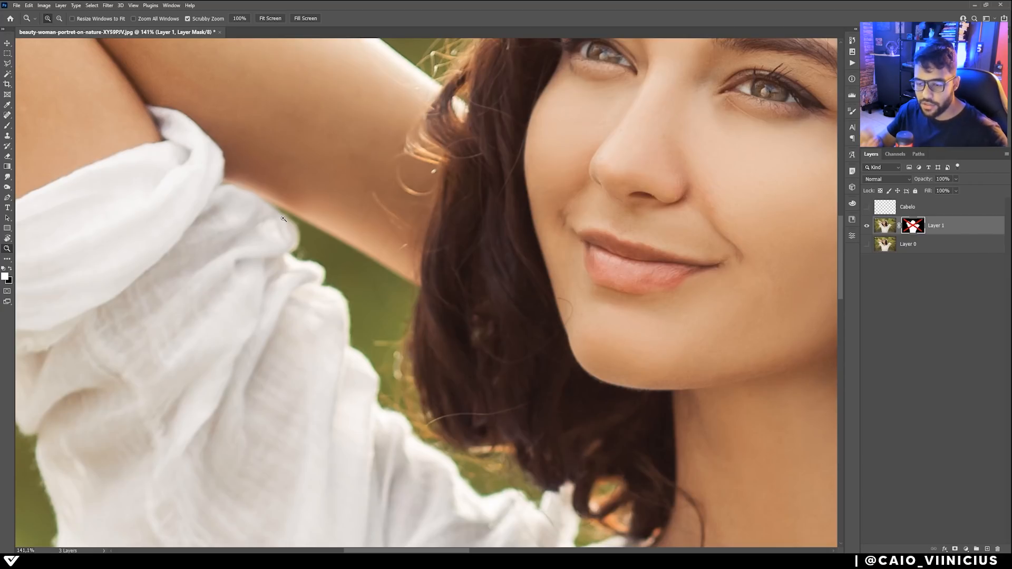
- Re-enable Layer 1's mask and set the mask's feather to 1,5 px
{"action": "left_click", "coordinate": [913, 225], "text": "shift"}
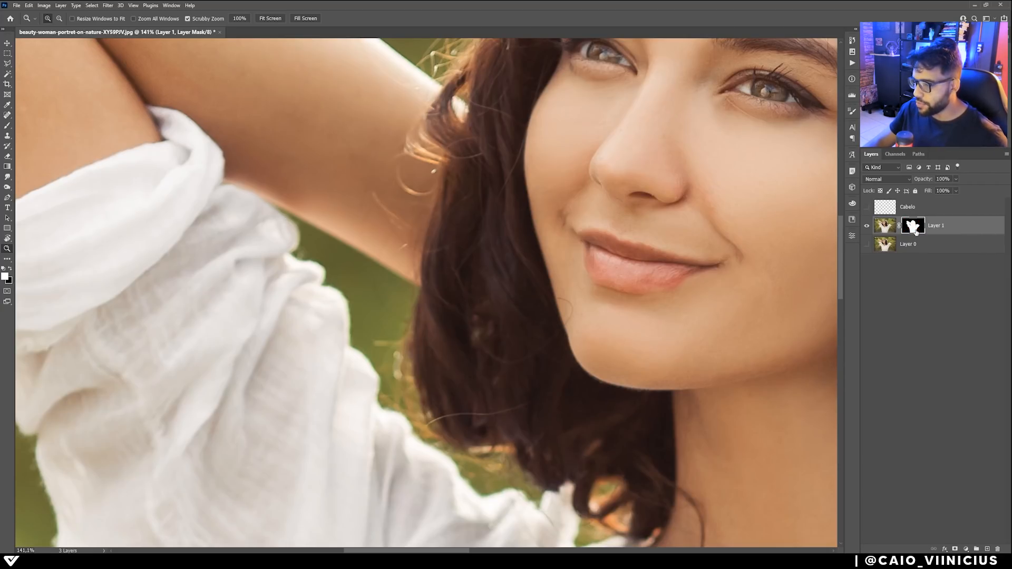
{"action": "left_click_drag", "start_coordinate": [467, 212], "coordinate": [442, 240]}
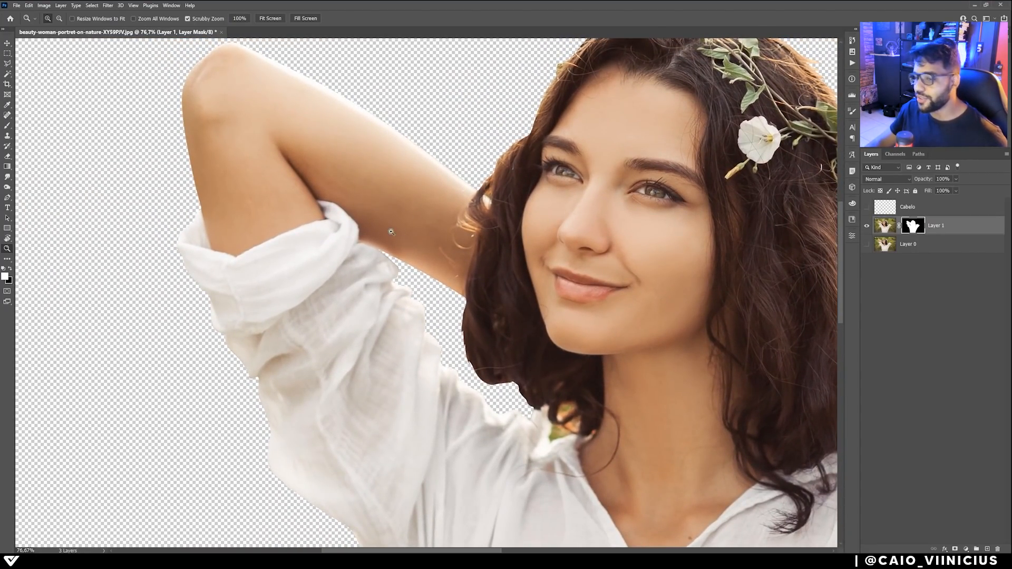
{"action": "left_click_drag", "start_coordinate": [446, 234], "coordinate": [553, 254]}
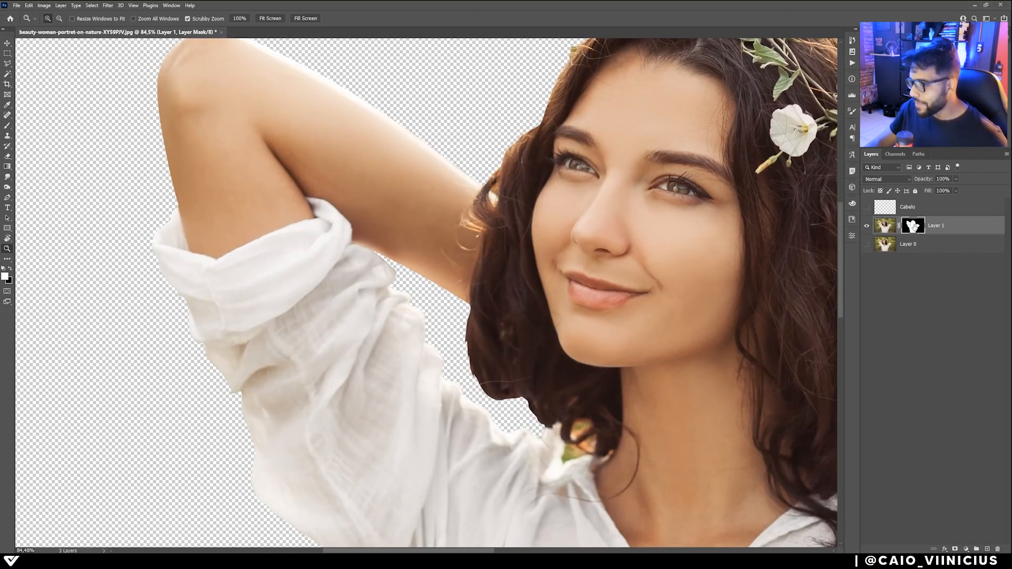
{"action": "left_click", "coordinate": [853, 236]}
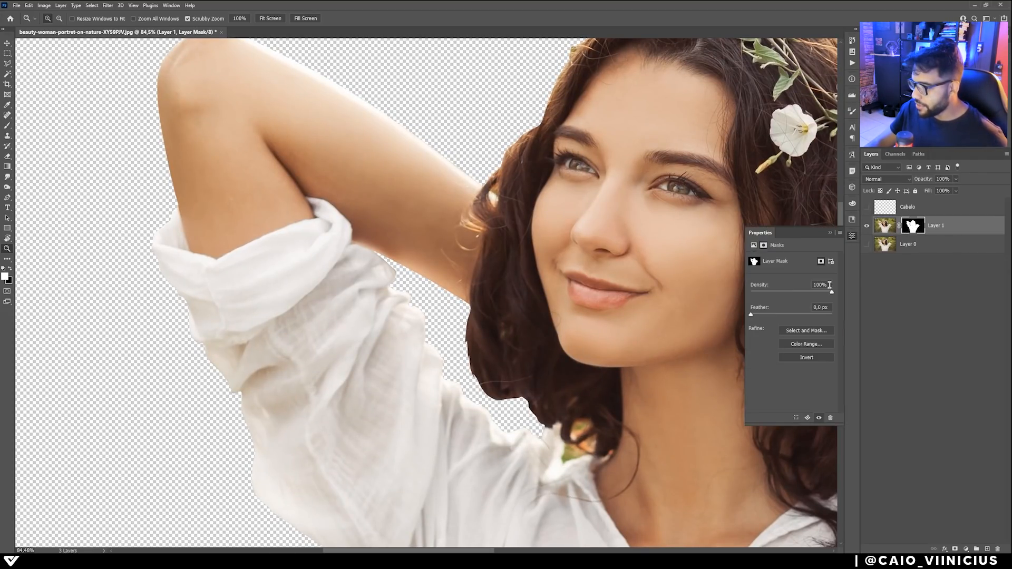
{"action": "left_click", "coordinate": [825, 306]}
{"action": "type", "text": "1"}
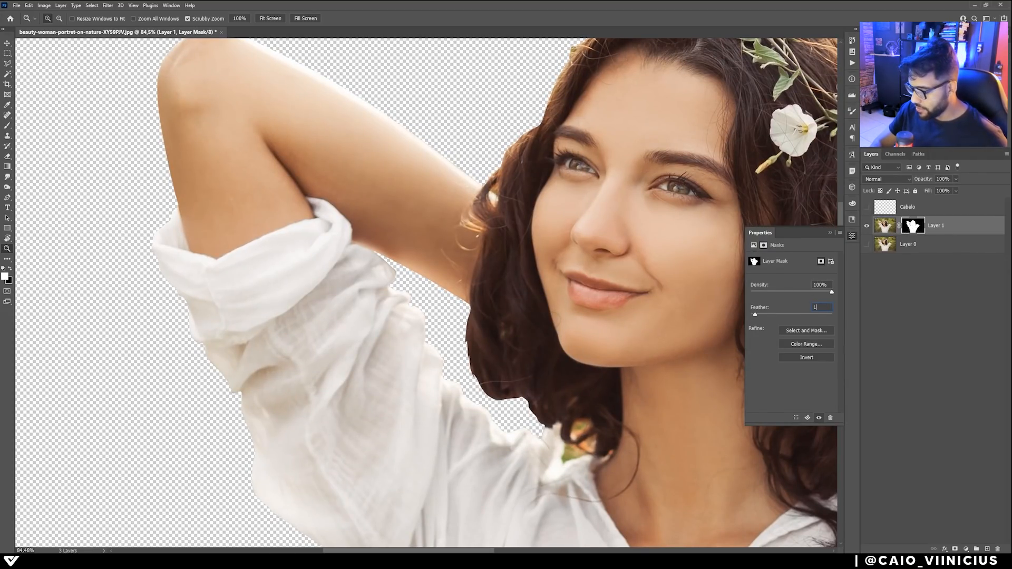
{"action": "type", "text": ",5"}
{"action": "key", "text": "Return"}
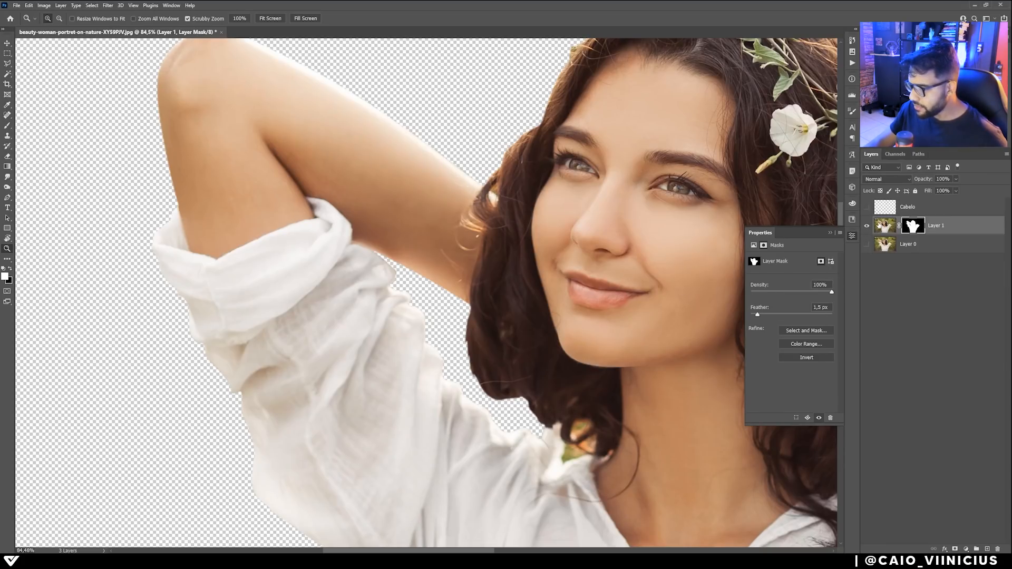
- Add a black Solid Color fill layer directly above Layer 0, behind the cutout woman
{"action": "left_click", "coordinate": [920, 246]}
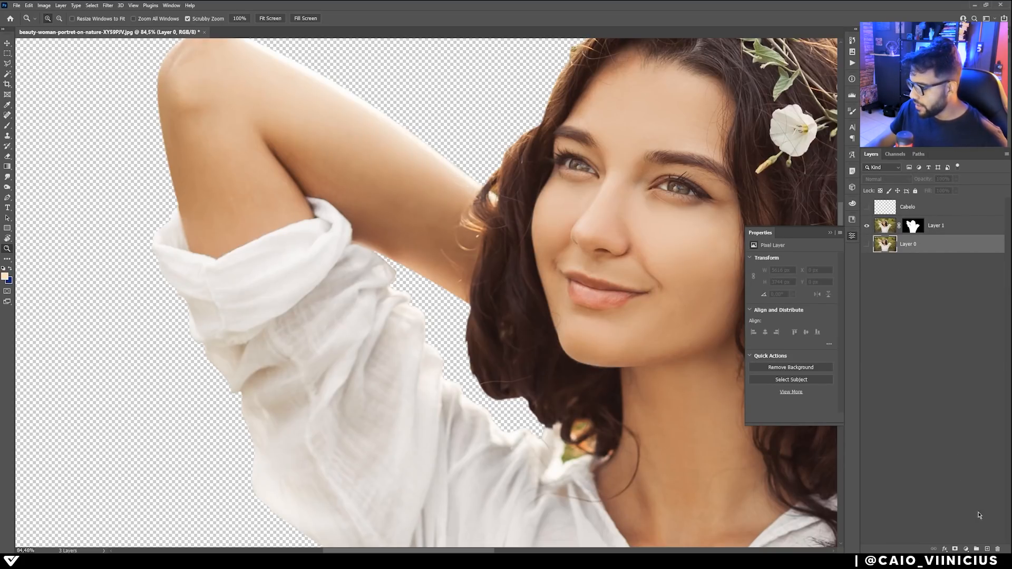
{"action": "left_click", "coordinate": [967, 549]}
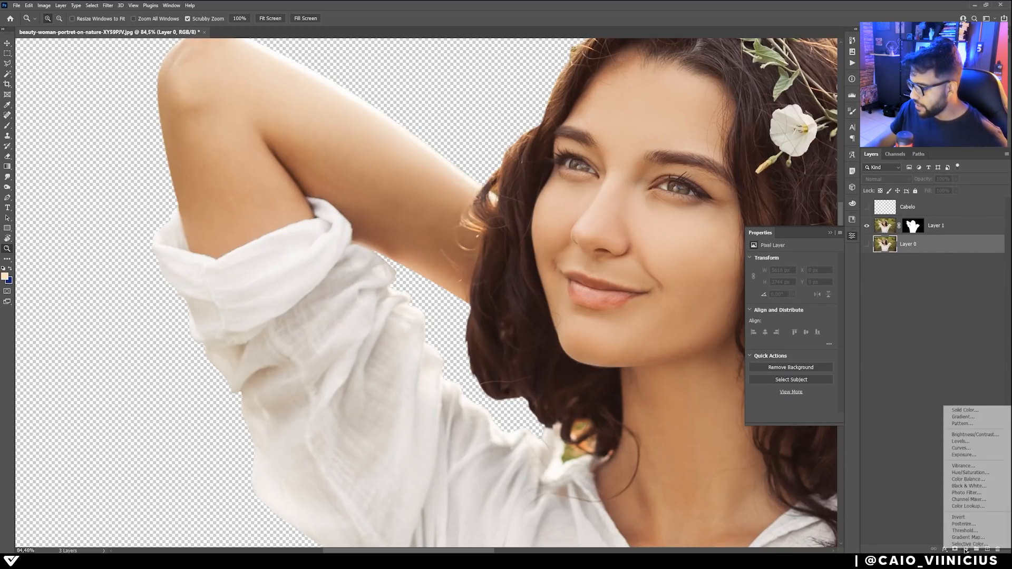
{"action": "left_click", "coordinate": [958, 410]}
{"action": "left_click_drag", "start_coordinate": [226, 149], "coordinate": [117, 204]}
{"action": "left_click", "coordinate": [326, 99]}
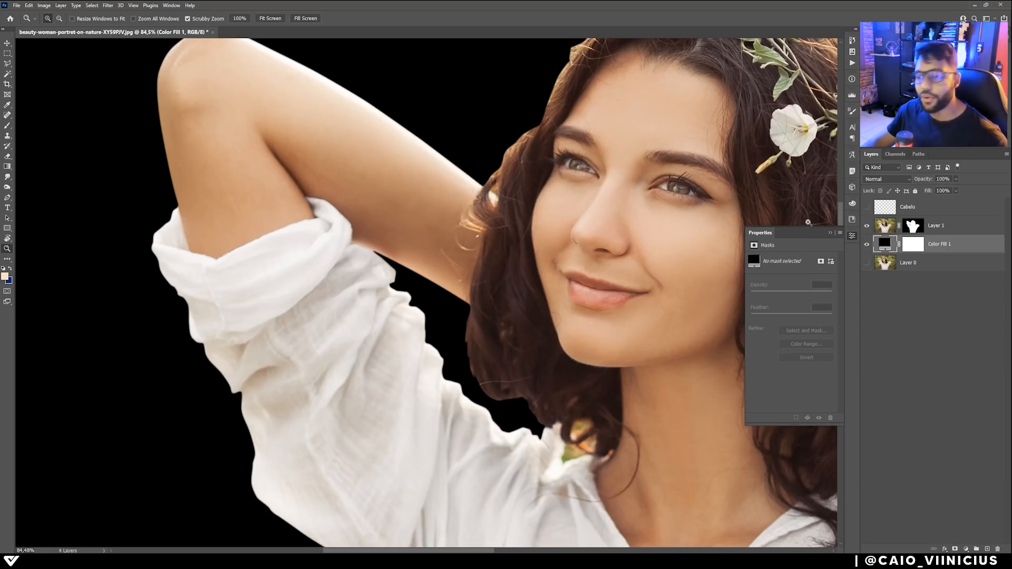
- Rename Layer 1 as Modelo and show the Cabelo layer
{"action": "left_click_drag", "start_coordinate": [509, 190], "coordinate": [492, 189]}
{"action": "left_click_drag", "start_coordinate": [602, 127], "coordinate": [510, 180]}
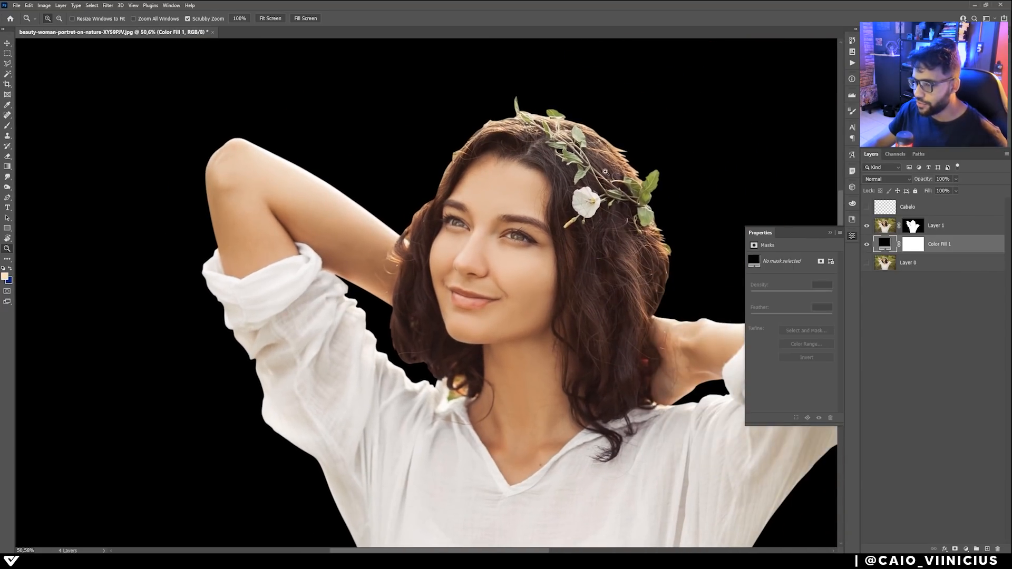
{"action": "left_click_drag", "start_coordinate": [571, 171], "coordinate": [580, 173]}
{"action": "double_click", "coordinate": [944, 226]}
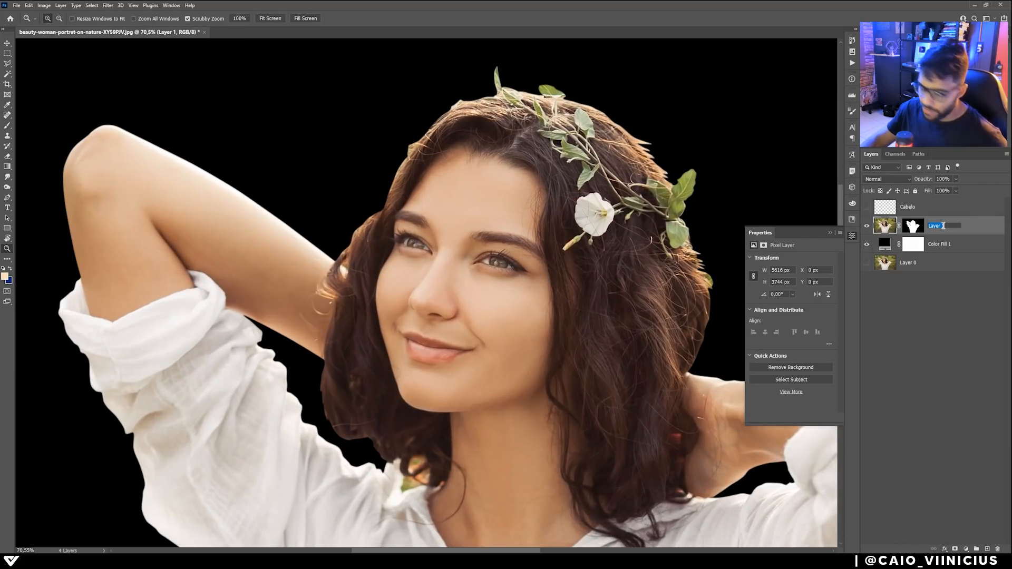
{"action": "type", "text": "Modelo"}
{"action": "key", "text": "Return"}
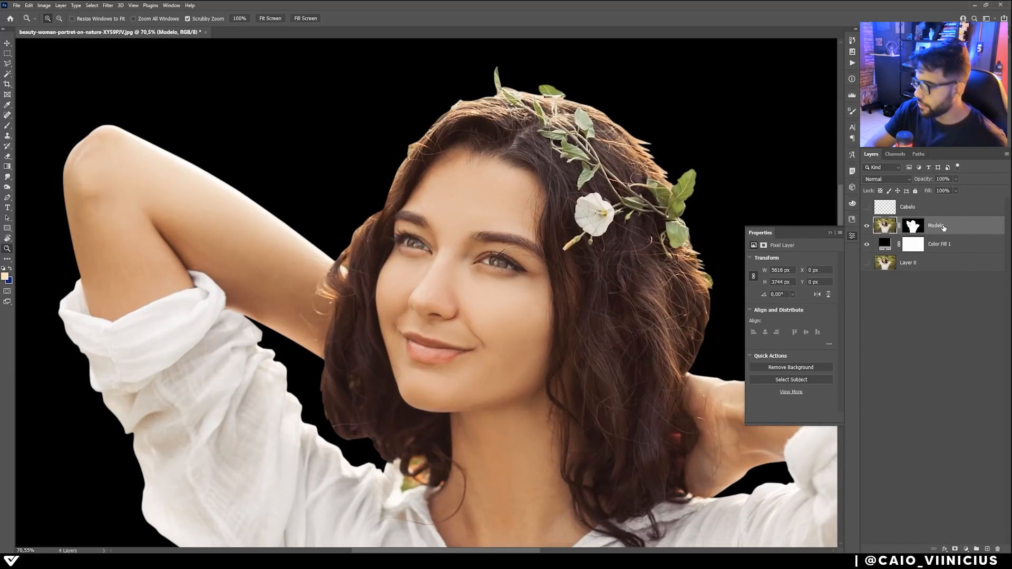
{"action": "left_click", "coordinate": [867, 208]}
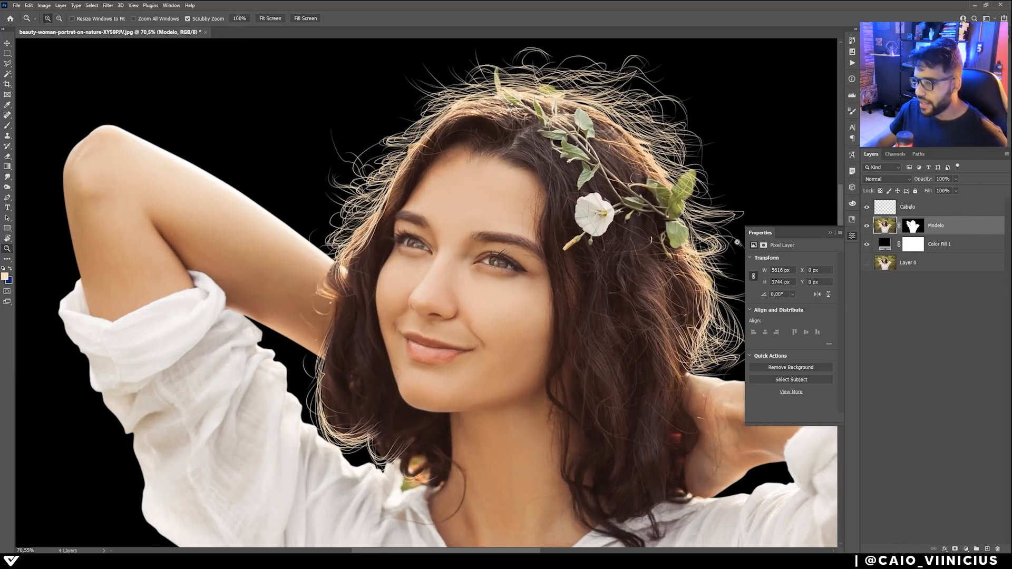
- Compare the cutout with and without the Cabelo hair strokes against the black background
{"action": "scroll", "coordinate": [490, 195], "scroll_direction": "down", "scroll_amount": 3}
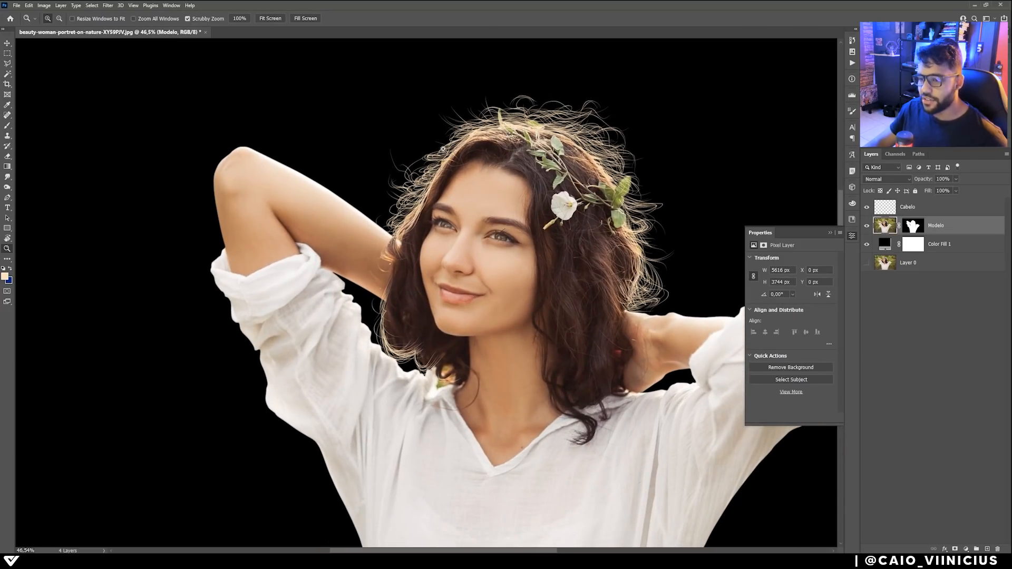
{"action": "scroll", "coordinate": [455, 140], "scroll_direction": "up", "scroll_amount": 2}
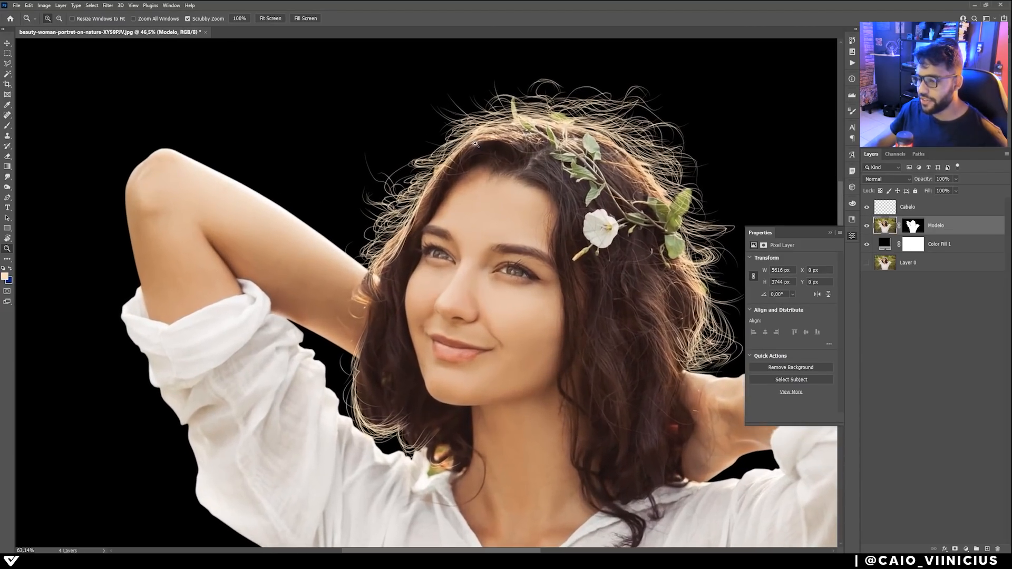
{"action": "left_click", "coordinate": [868, 208]}
{"action": "left_click", "coordinate": [867, 208]}
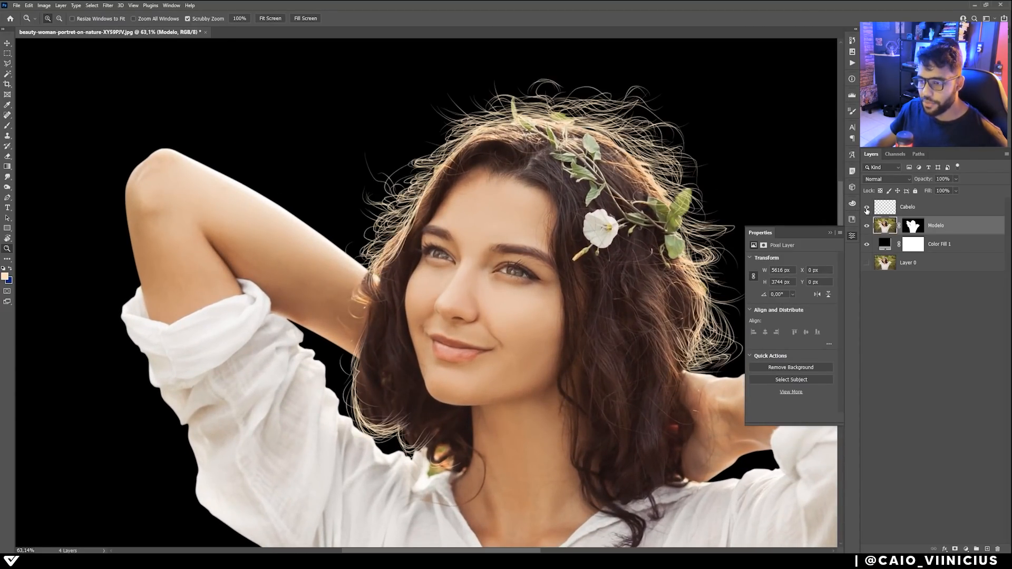
- Brush on the Modelo layer mask to clean up the leftover green background patch at the hairline beside the forehead
{"action": "left_click_drag", "start_coordinate": [494, 115], "coordinate": [530, 123]}
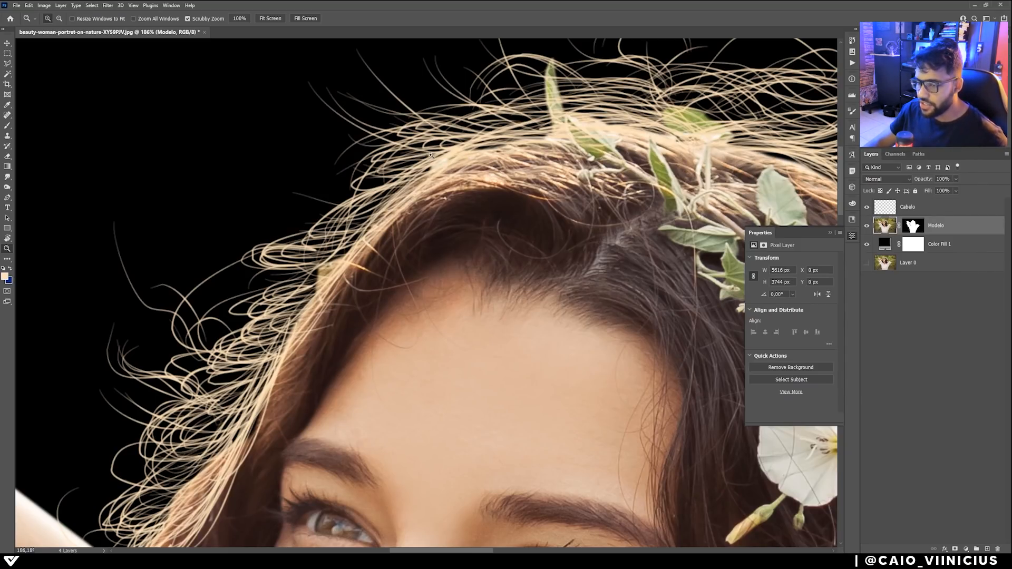
{"action": "left_click_drag", "start_coordinate": [432, 189], "coordinate": [441, 178]}
{"action": "left_click_drag", "start_coordinate": [377, 253], "coordinate": [413, 210]}
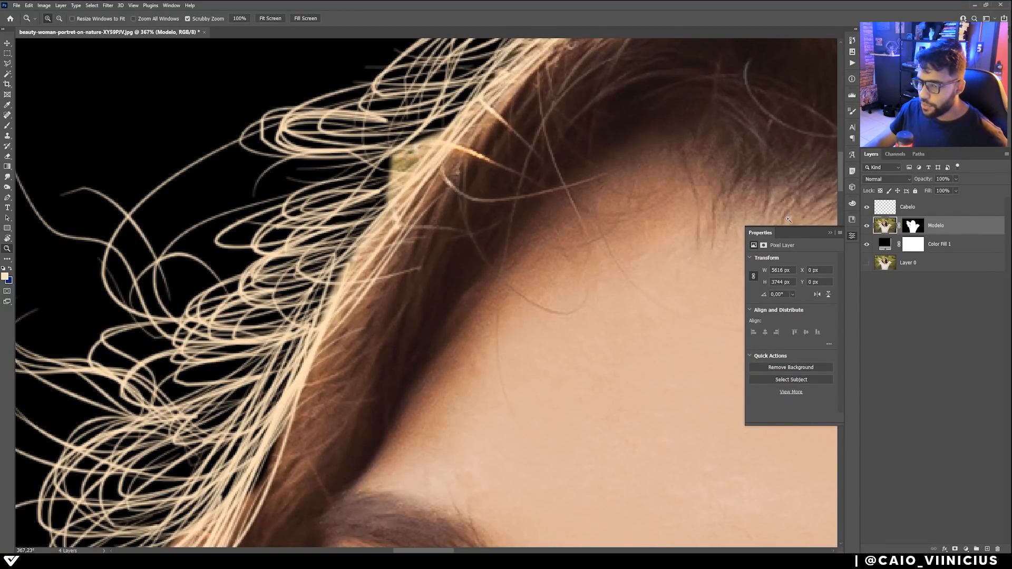
{"action": "left_click", "coordinate": [913, 226]}
{"action": "key", "text": "b"}
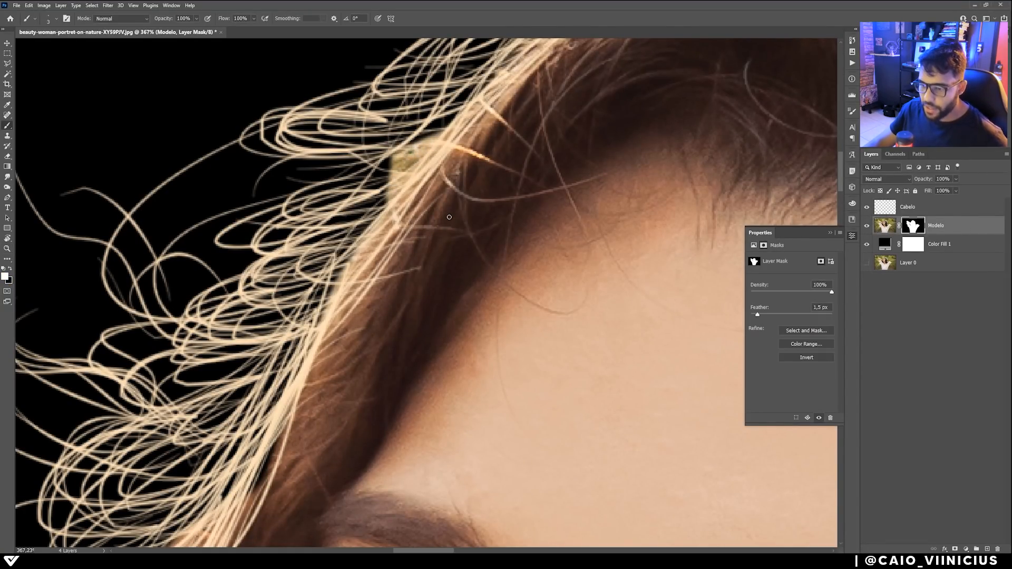
{"action": "mouse_move", "coordinate": [378, 196]}
{"action": "left_mouse_down"}
{"action": "mouse_move", "coordinate": [374, 161]}
{"action": "mouse_move", "coordinate": [400, 139]}
{"action": "mouse_move", "coordinate": [371, 167]}
{"action": "mouse_move", "coordinate": [419, 144]}
{"action": "mouse_move", "coordinate": [433, 122]}
{"action": "mouse_move", "coordinate": [411, 152]}
{"action": "mouse_move", "coordinate": [417, 142]}
{"action": "mouse_move", "coordinate": [357, 165]}
{"action": "mouse_move", "coordinate": [364, 158]}
{"action": "mouse_move", "coordinate": [351, 188]}
{"action": "left_mouse_up"}
{"action": "key", "text": "x"}
{"action": "scroll", "coordinate": [352, 188], "scroll_direction": "down", "scroll_amount": 5}
{"action": "scroll", "coordinate": [335, 271], "scroll_direction": "up", "scroll_amount": 3}
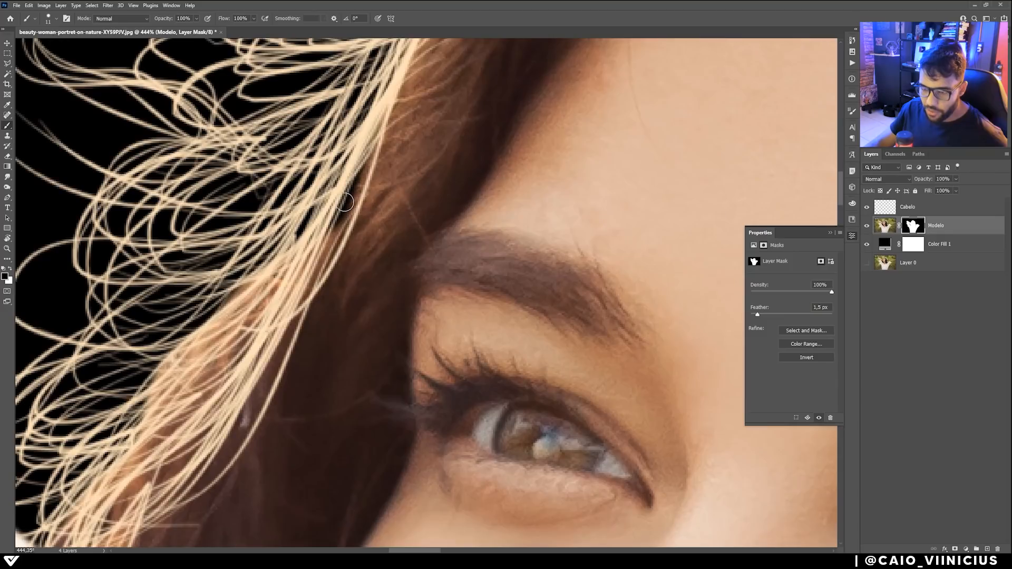
- Paint the Modelo mask white along the hair edge beside the eyebrow and eye to fill dark gaps beneath the strands
{"action": "key", "text": "x"}
{"action": "mouse_move", "coordinate": [364, 178]}
{"action": "left_mouse_down"}
{"action": "mouse_move", "coordinate": [343, 233]}
{"action": "mouse_move", "coordinate": [364, 189]}
{"action": "mouse_move", "coordinate": [349, 185]}
{"action": "mouse_move", "coordinate": [324, 233]}
{"action": "mouse_move", "coordinate": [331, 246]}
{"action": "mouse_move", "coordinate": [313, 253]}
{"action": "left_mouse_up"}
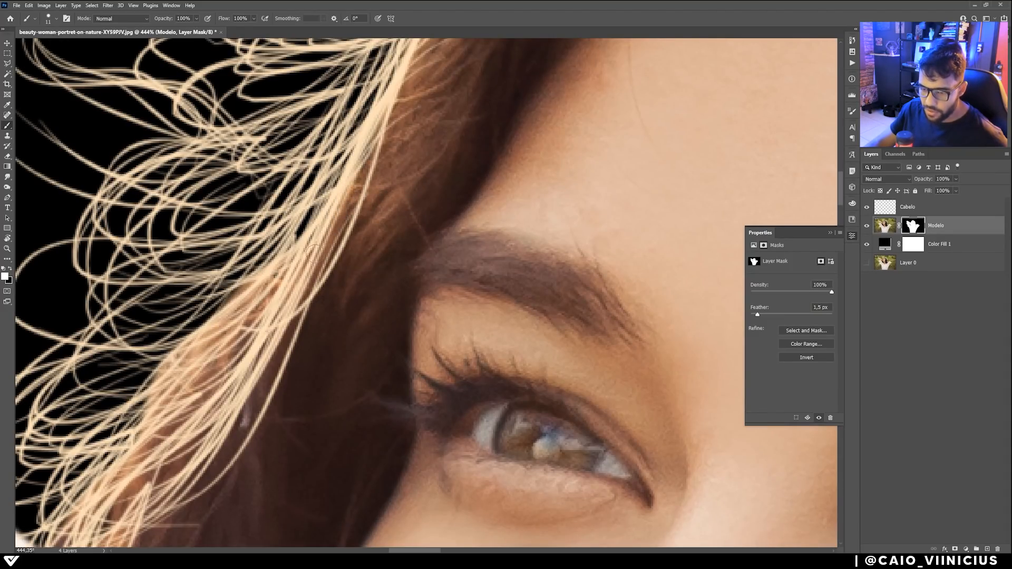
{"action": "left_click_drag", "start_coordinate": [238, 329], "coordinate": [327, 182]}
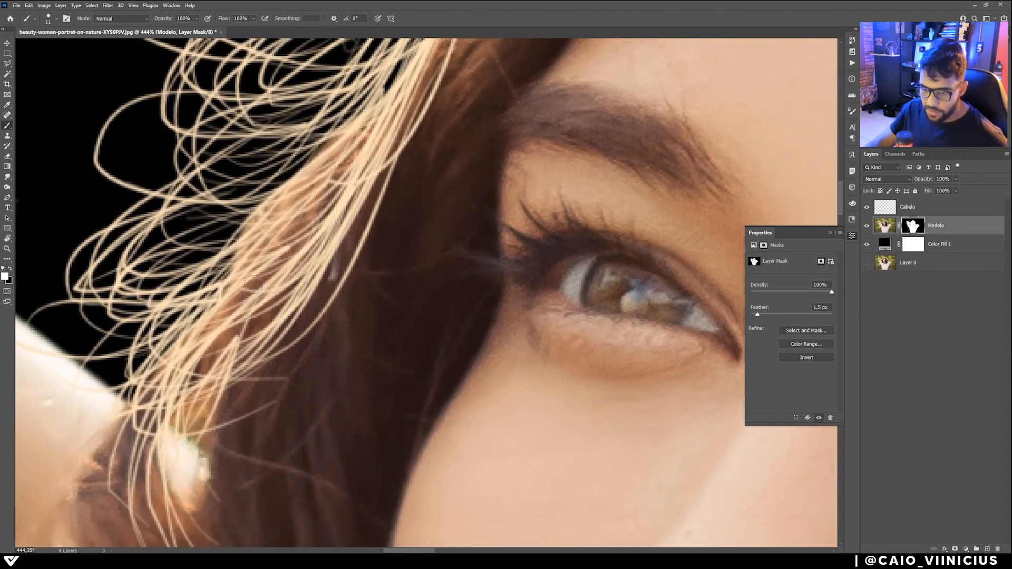
{"action": "left_click_drag", "start_coordinate": [224, 276], "coordinate": [222, 301]}
{"action": "scroll", "coordinate": [251, 270], "scroll_direction": "down", "scroll_amount": 3}
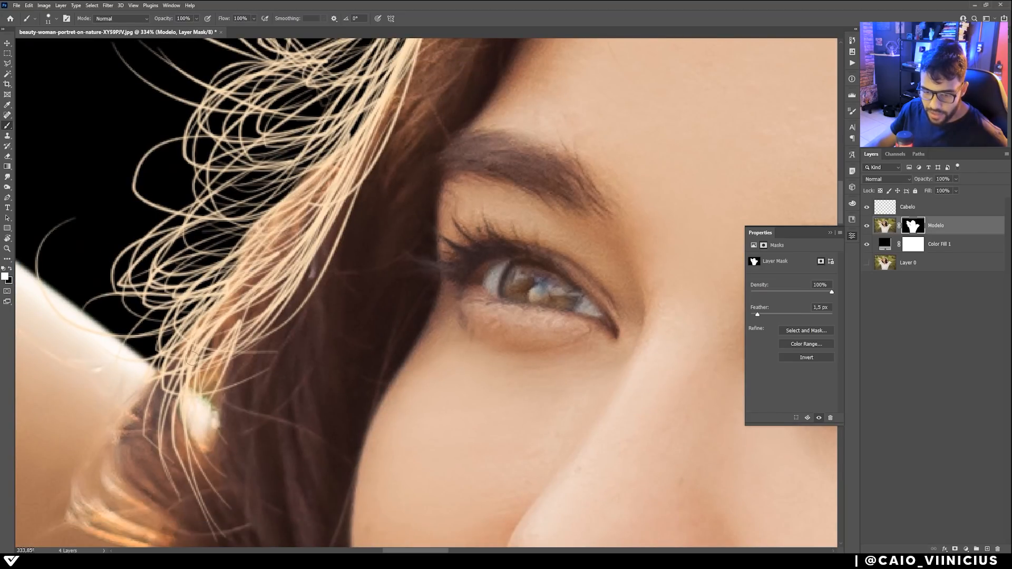
{"action": "left_click_drag", "start_coordinate": [159, 371], "coordinate": [181, 354]}
{"action": "scroll", "coordinate": [290, 277], "scroll_direction": "down", "scroll_amount": 5}
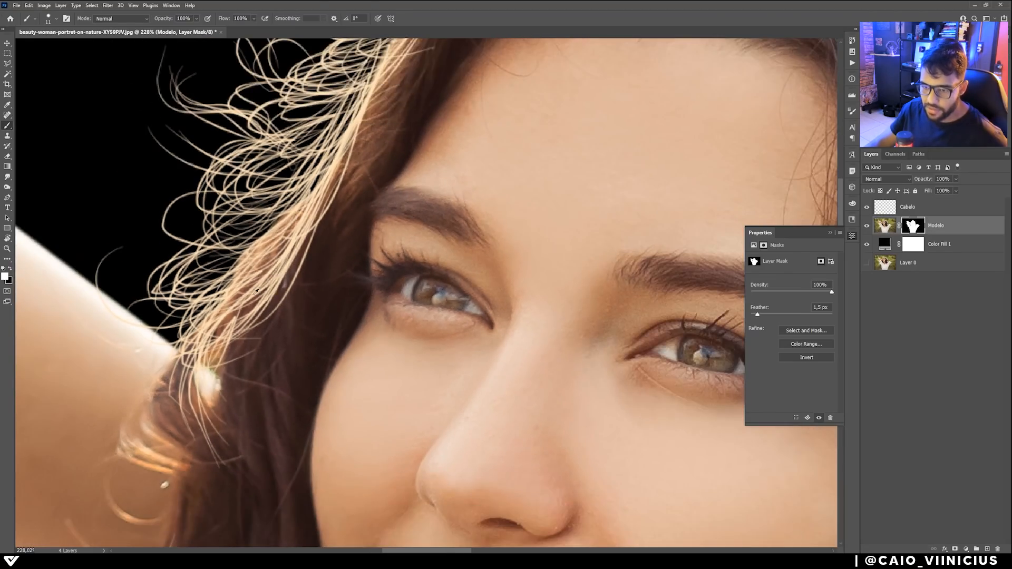
- Paint the Modelo mask white along the crown's outer hair edge behind the wreath, filling dark gaps under the strands
{"action": "scroll", "coordinate": [290, 272], "scroll_direction": "up", "scroll_amount": 4}
{"action": "scroll", "coordinate": [287, 276], "scroll_direction": "down", "scroll_amount": 12}
{"action": "scroll", "coordinate": [479, 243], "scroll_direction": "up", "scroll_amount": 6}
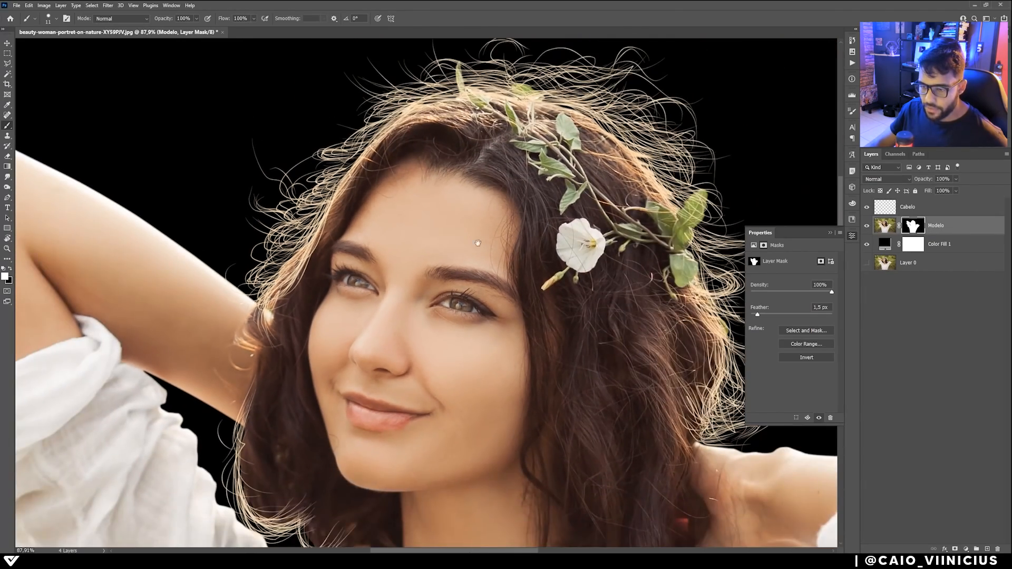
{"action": "scroll", "coordinate": [409, 240], "scroll_direction": "up", "scroll_amount": 5}
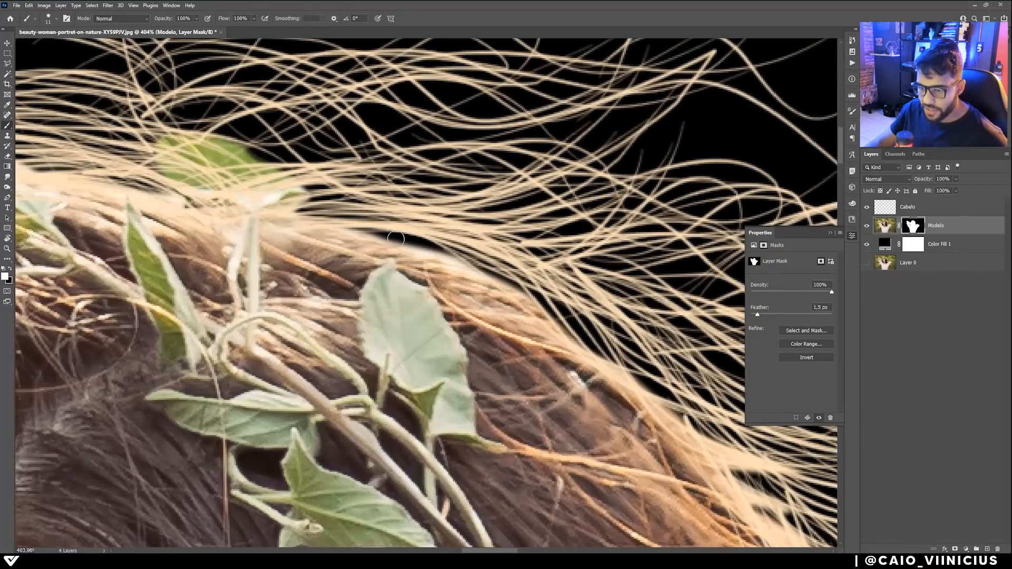
{"action": "mouse_move", "coordinate": [363, 237]}
{"action": "left_mouse_down"}
{"action": "mouse_move", "coordinate": [451, 258]}
{"action": "mouse_move", "coordinate": [313, 223]}
{"action": "mouse_move", "coordinate": [237, 160]}
{"action": "left_mouse_up"}
{"action": "key", "text": "ctrl+z"}
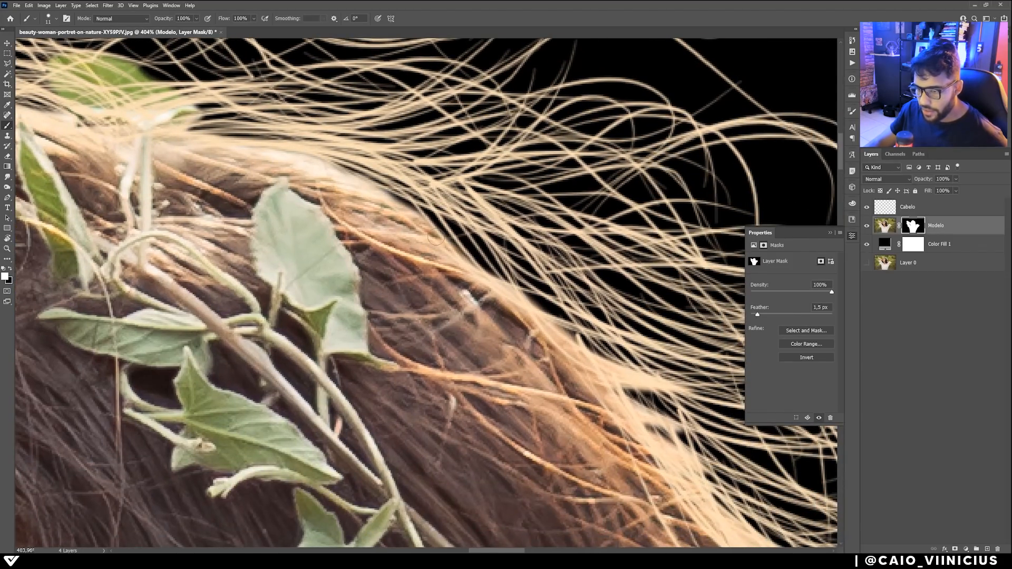
{"action": "left_click_drag", "start_coordinate": [385, 204], "coordinate": [411, 219]}
{"action": "left_click_drag", "start_coordinate": [468, 300], "coordinate": [314, 148]}
{"action": "left_click_drag", "start_coordinate": [470, 290], "coordinate": [320, 165]}
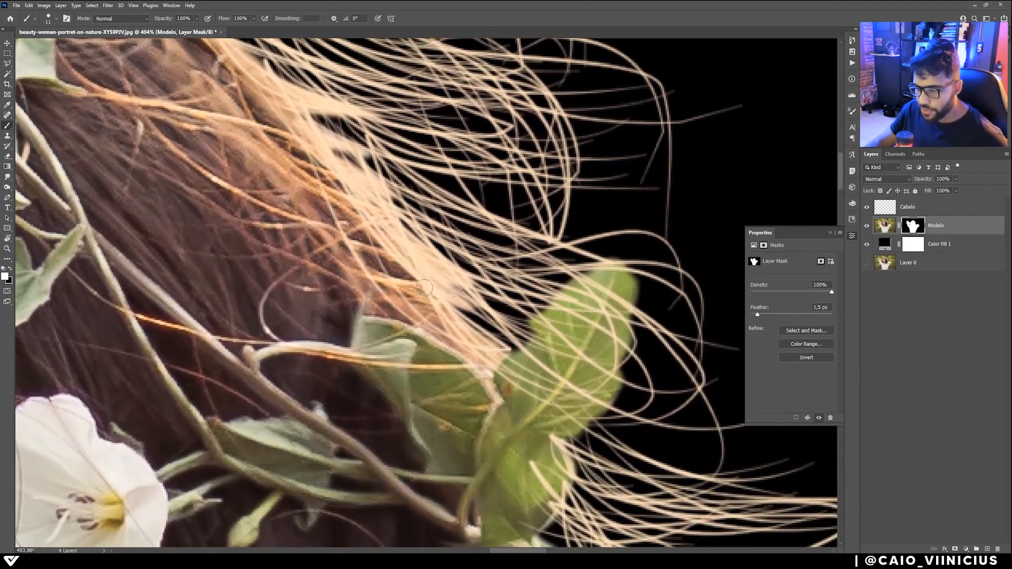
- Paint the Modelo mask black with a smaller brush to hide background remnants beside the junction of the two outer wreath leaves
{"action": "left_click_drag", "start_coordinate": [467, 334], "coordinate": [353, 131]}
{"action": "left_click_drag", "start_coordinate": [502, 422], "coordinate": [433, 292]}
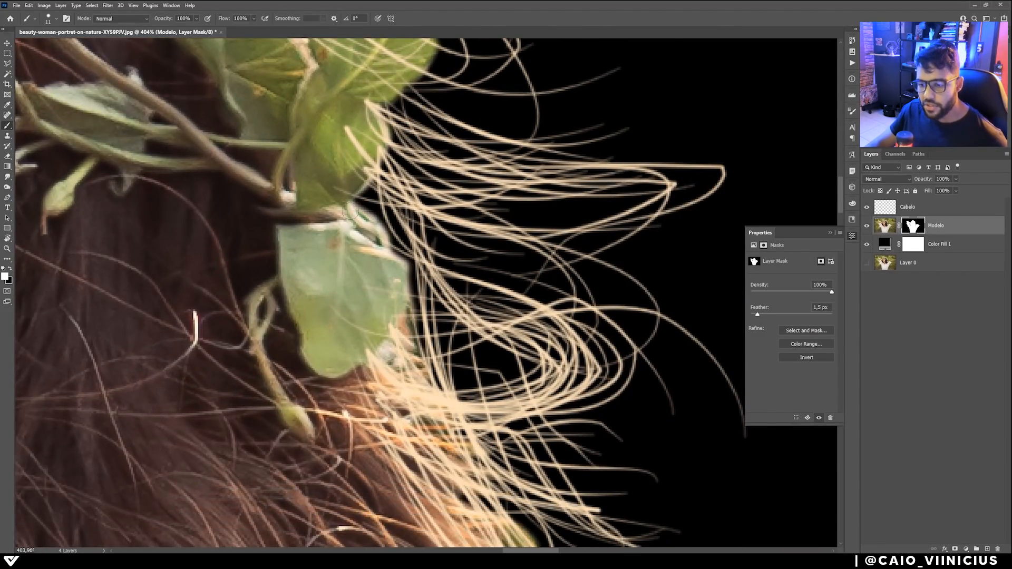
{"action": "scroll", "coordinate": [363, 213], "scroll_direction": "up", "scroll_amount": 5}
{"action": "right_click", "coordinate": [373, 207], "text": "alt"}
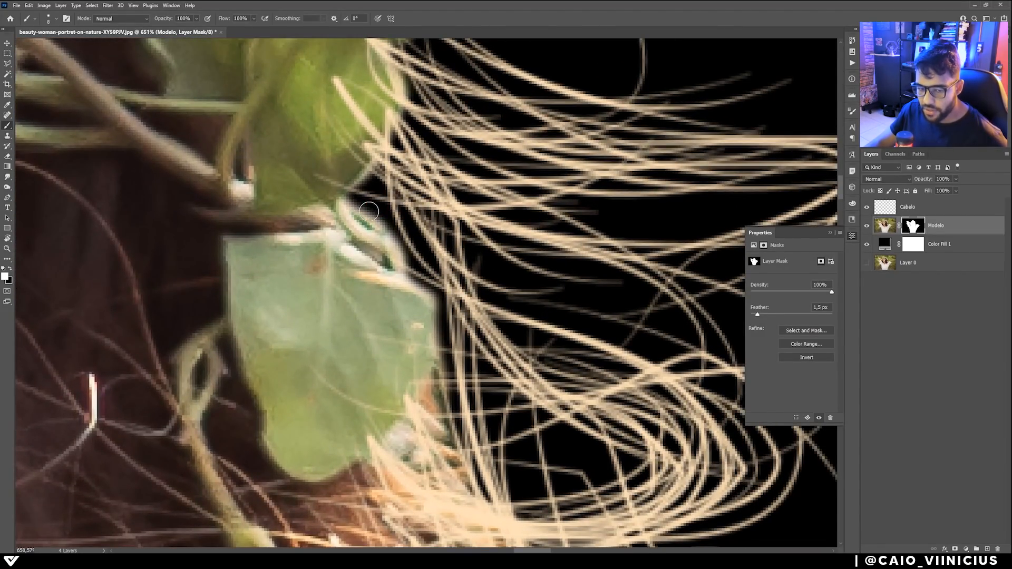
{"action": "key", "text": "x"}
{"action": "right_click", "coordinate": [383, 216], "text": "alt"}
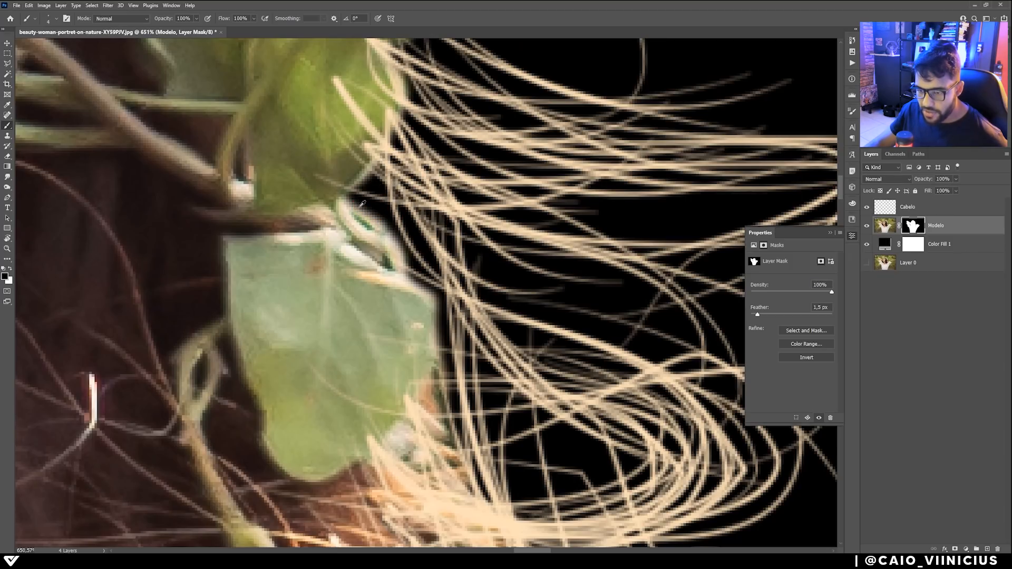
{"action": "left_click_drag", "start_coordinate": [362, 203], "coordinate": [403, 257]}
{"action": "scroll", "coordinate": [437, 320], "scroll_direction": "down", "scroll_amount": 5}
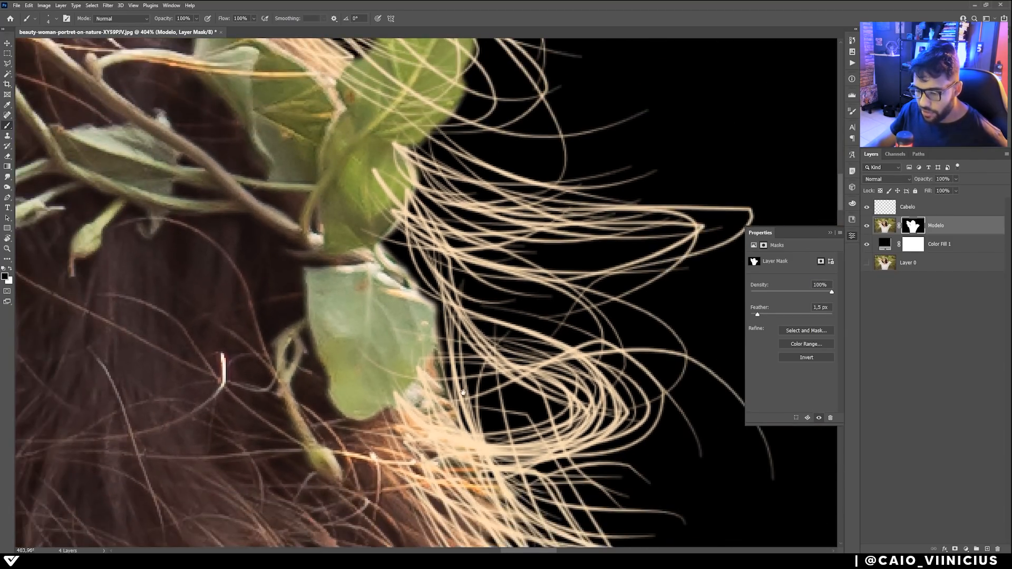
- Paint the Modelo mask white with a larger brush to restore the outer hair edge below the wreath leaves
{"action": "left_click_drag", "start_coordinate": [463, 392], "coordinate": [436, 314]}
{"action": "scroll", "coordinate": [509, 390], "scroll_direction": "up", "scroll_amount": 3}
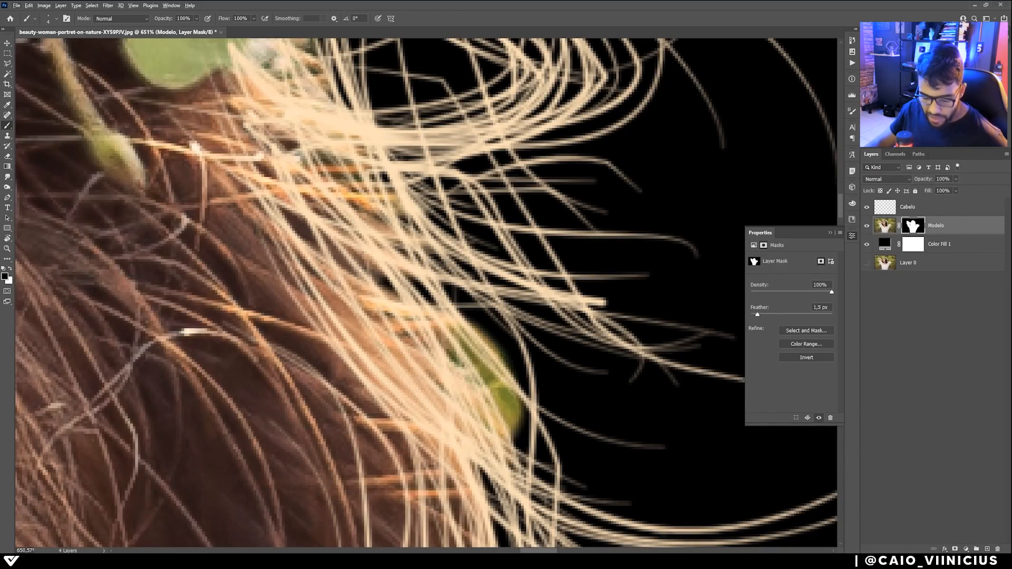
{"action": "key", "text": "x"}
{"action": "key", "text": "]"}
{"action": "key", "text": "]"}
{"action": "key", "text": "]"}
{"action": "mouse_move", "coordinate": [379, 284]}
{"action": "left_mouse_down"}
{"action": "mouse_move", "coordinate": [401, 273]}
{"action": "mouse_move", "coordinate": [435, 306]}
{"action": "left_mouse_up"}
{"action": "left_click_drag", "start_coordinate": [430, 311], "coordinate": [369, 159]}
{"action": "mouse_move", "coordinate": [363, 454]}
{"action": "left_mouse_down"}
{"action": "mouse_move", "coordinate": [448, 132]}
{"action": "mouse_move", "coordinate": [388, 490]}
{"action": "left_mouse_up"}
{"action": "key", "text": "]"}
{"action": "mouse_move", "coordinate": [395, 366]}
{"action": "left_mouse_down"}
{"action": "mouse_move", "coordinate": [377, 165]}
{"action": "mouse_move", "coordinate": [422, 487]}
{"action": "left_mouse_up"}
{"action": "mouse_move", "coordinate": [364, 132]}
{"action": "left_mouse_down"}
{"action": "mouse_move", "coordinate": [422, 485]}
{"action": "mouse_move", "coordinate": [417, 475]}
{"action": "left_mouse_up"}
- Paint the Modelo mask black with a smaller brush to hide green background remnants under the strands below the wreath leaves
{"action": "key", "text": "["}
{"action": "key", "text": "["}
{"action": "key", "text": "["}
{"action": "key", "text": "["}
{"action": "left_click_drag", "start_coordinate": [391, 239], "coordinate": [439, 286]}
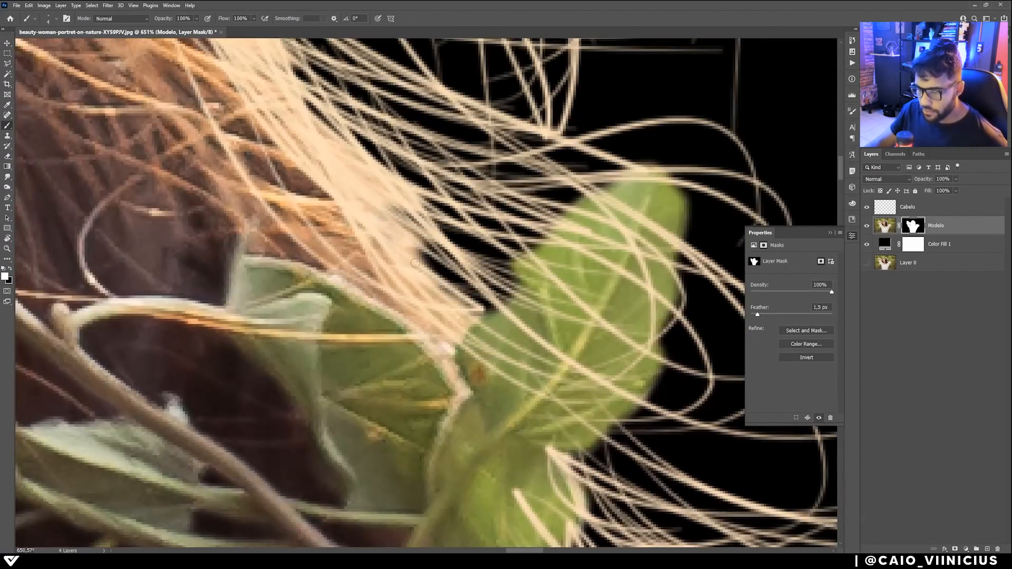
- Paint the Modelo mask white to fill dark gaps along the hair edge where it meets the outer wreath leaf
{"action": "left_click_drag", "start_coordinate": [416, 249], "coordinate": [494, 314]}
{"action": "left_click_drag", "start_coordinate": [396, 209], "coordinate": [505, 305]}
{"action": "left_click_drag", "start_coordinate": [327, 131], "coordinate": [554, 475]}
{"action": "left_click_drag", "start_coordinate": [465, 327], "coordinate": [424, 294]}
{"action": "left_click_drag", "start_coordinate": [453, 268], "coordinate": [385, 234]}
{"action": "left_click_drag", "start_coordinate": [185, 100], "coordinate": [553, 495]}
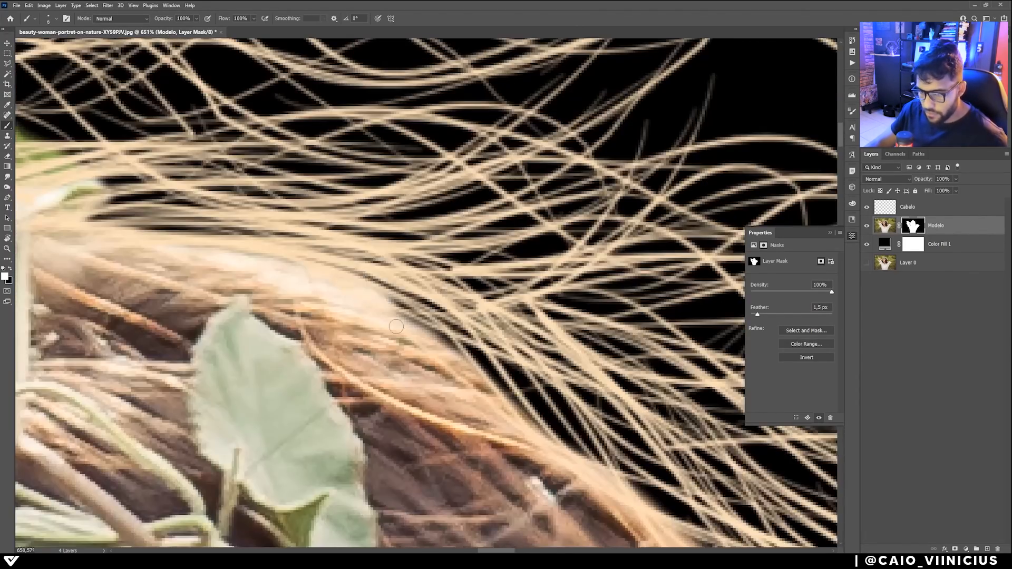
- Paint the Modelo mask white with a smaller brush along the crown's hair edge above the pale green wreath leaf
{"action": "left_click_drag", "start_coordinate": [248, 295], "coordinate": [466, 317]}
{"action": "key", "text": "["}
{"action": "key", "text": "["}
{"action": "key", "text": "["}
{"action": "left_click_drag", "start_coordinate": [467, 263], "coordinate": [322, 254]}
{"action": "left_click_drag", "start_coordinate": [285, 247], "coordinate": [372, 233]}
{"action": "scroll", "coordinate": [371, 233], "scroll_direction": "down", "scroll_amount": 5}
{"action": "mouse_move", "coordinate": [436, 239]}
{"action": "left_mouse_down"}
{"action": "mouse_move", "coordinate": [546, 279]}
{"action": "mouse_move", "coordinate": [576, 307]}
{"action": "left_mouse_up"}
{"action": "scroll", "coordinate": [436, 240], "scroll_direction": "up", "scroll_amount": 3}
{"action": "left_click_drag", "start_coordinate": [566, 281], "coordinate": [601, 329]}
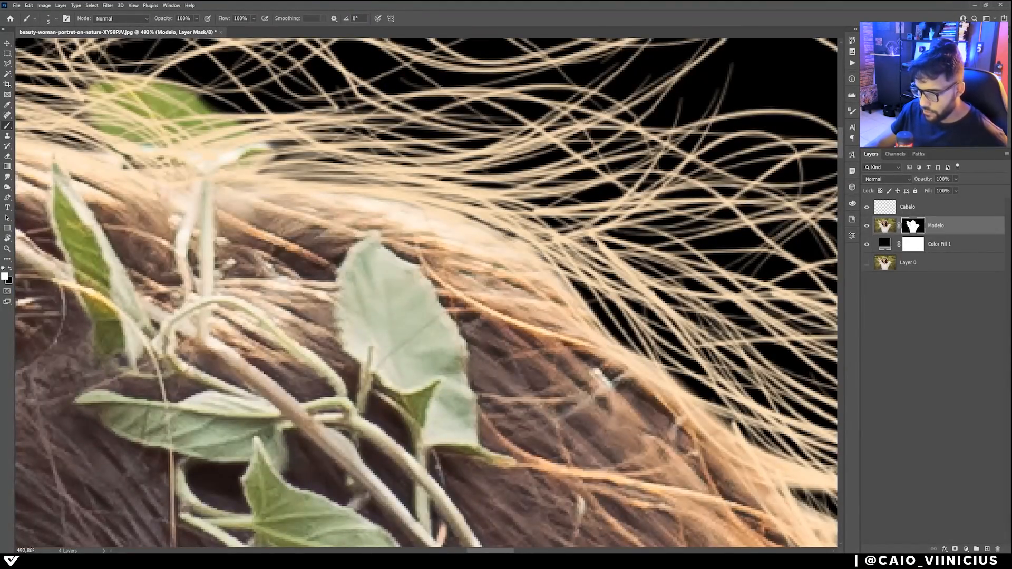
- Touch up the Modelo mask with a larger brush along the hair edge beside the eye, alternating white and black
{"action": "scroll", "coordinate": [575, 316], "scroll_direction": "down", "scroll_amount": 2}
{"action": "scroll", "coordinate": [575, 295], "scroll_direction": "down", "scroll_amount": 5}
{"action": "scroll", "coordinate": [295, 311], "scroll_direction": "up", "scroll_amount": 5}
{"action": "key", "text": "]"}
{"action": "key", "text": "]"}
{"action": "key", "text": "]"}
{"action": "key", "text": "]"}
{"action": "key", "text": "]"}
{"action": "left_click_drag", "start_coordinate": [293, 311], "coordinate": [369, 185]}
{"action": "left_click_drag", "start_coordinate": [232, 359], "coordinate": [345, 224]}
{"action": "key", "text": "x"}
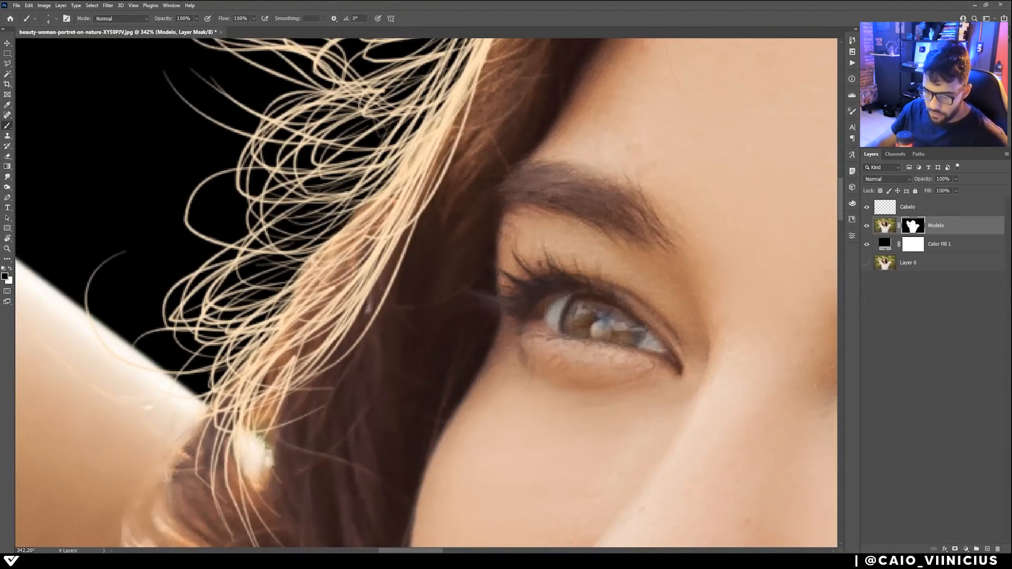
{"action": "left_click_drag", "start_coordinate": [337, 474], "coordinate": [421, 158]}
{"action": "key", "text": "x"}
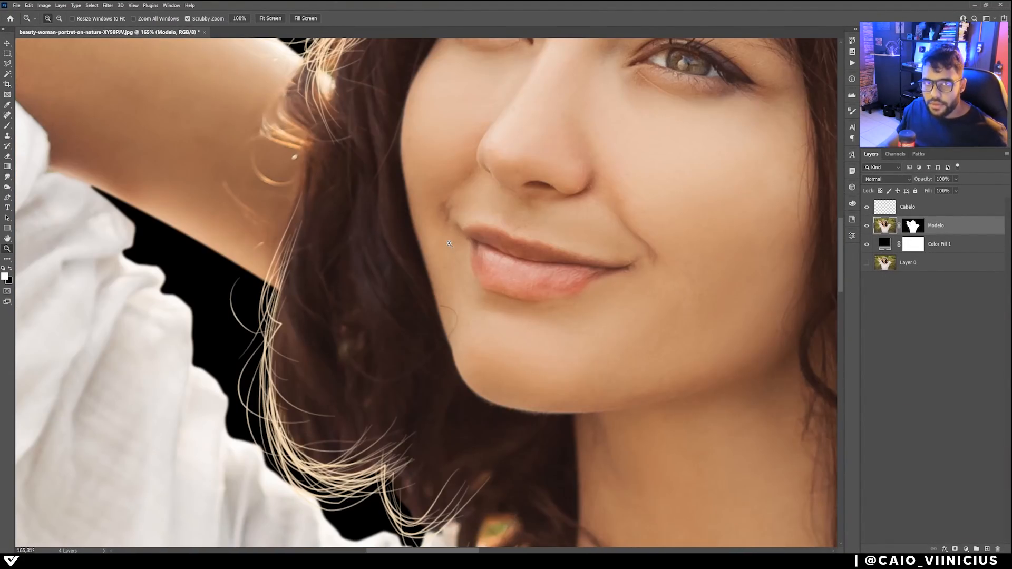
- On the Cabelo layer, select the light strands beside the raised arm and below the cheek with a Polygonal Lasso outline
{"action": "scroll", "coordinate": [381, 256], "scroll_direction": "down", "scroll_amount": 5}
{"action": "scroll", "coordinate": [374, 274], "scroll_direction": "up", "scroll_amount": 5}
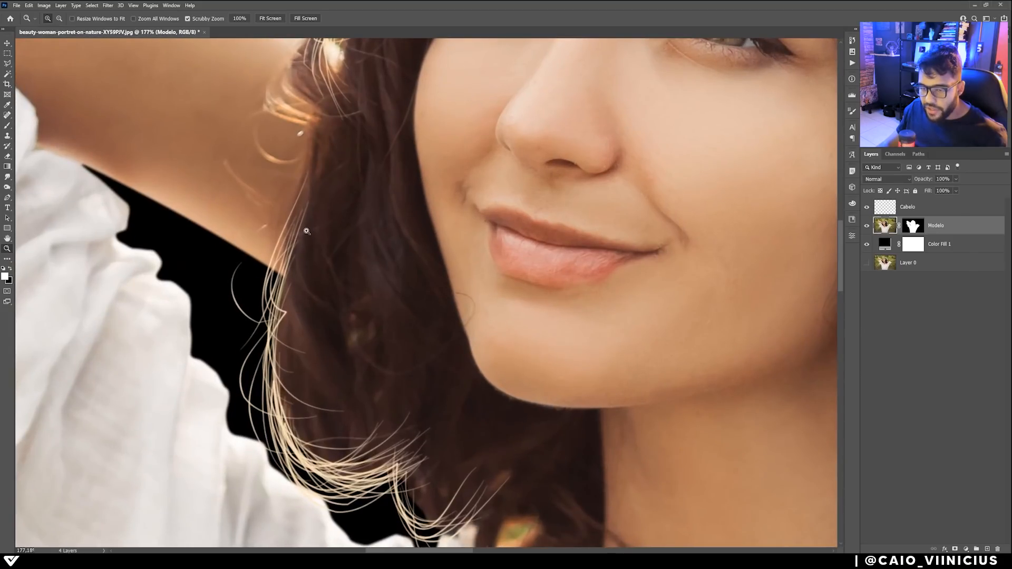
{"action": "left_click_drag", "start_coordinate": [325, 231], "coordinate": [313, 235]}
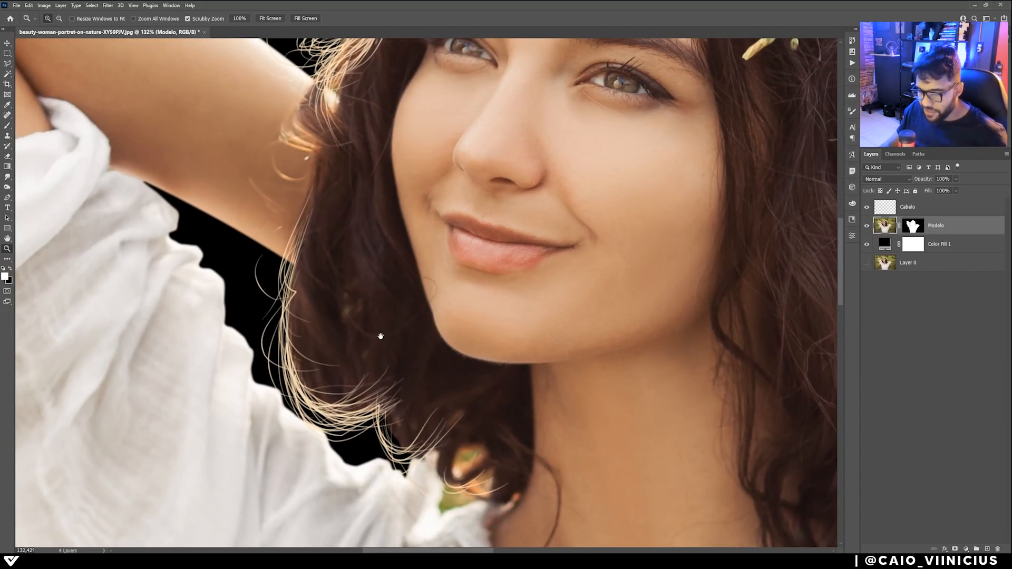
{"action": "scroll", "coordinate": [381, 336], "scroll_direction": "down", "scroll_amount": 2}
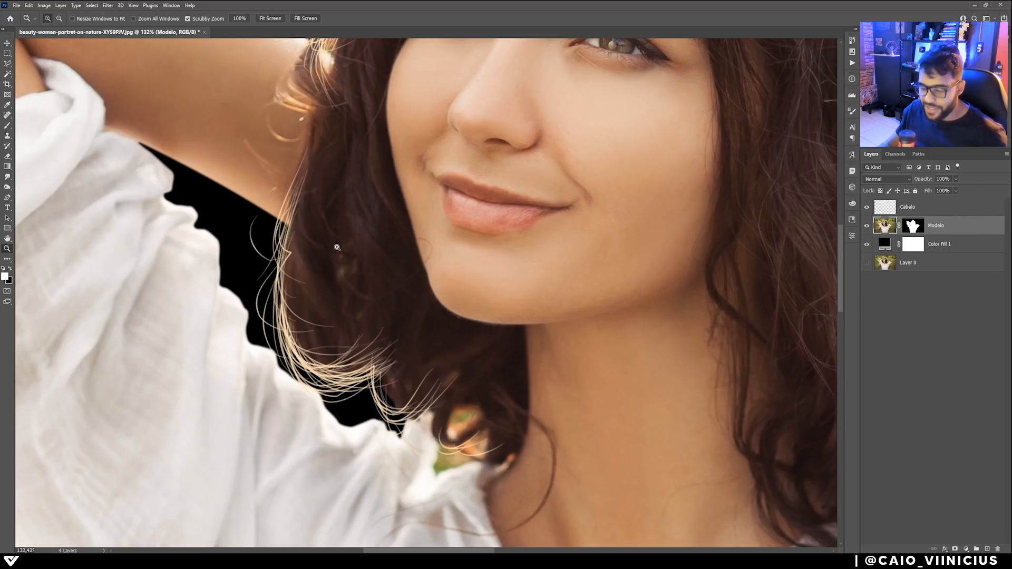
{"action": "left_click_drag", "start_coordinate": [408, 273], "coordinate": [441, 339]}
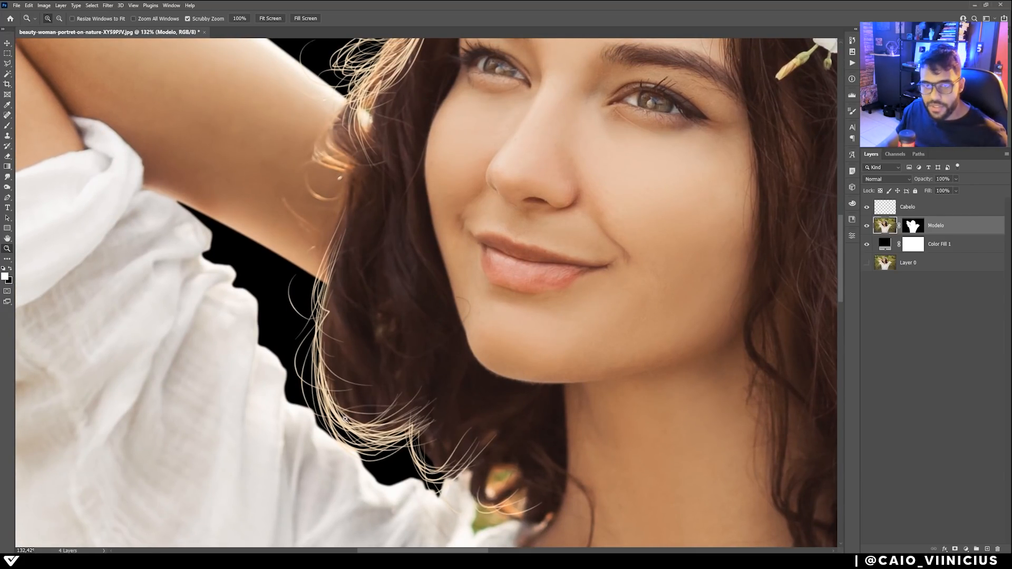
{"action": "left_click", "coordinate": [902, 209]}
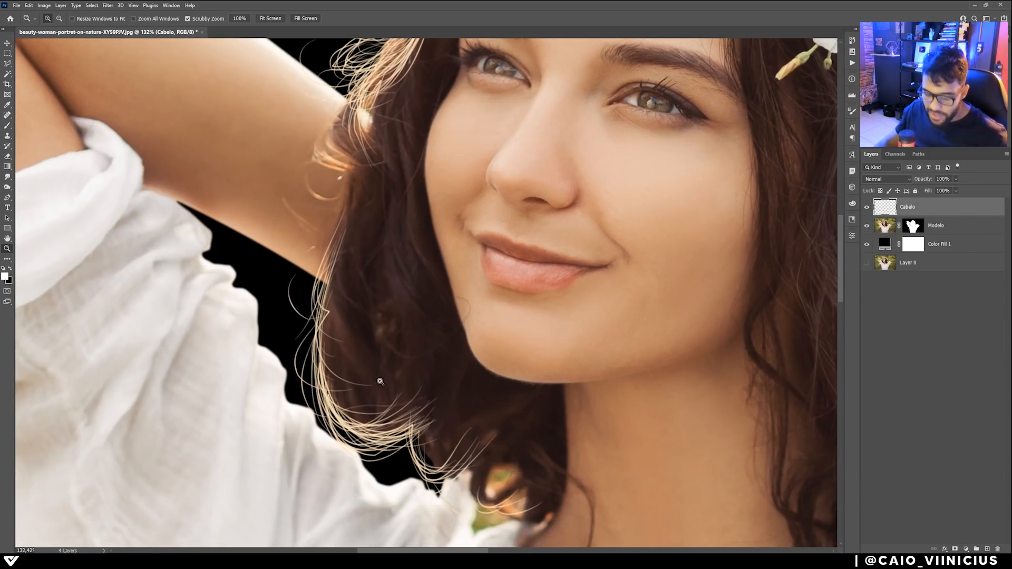
{"action": "left_click", "coordinate": [8, 63]}
{"action": "left_click", "coordinate": [320, 186]}
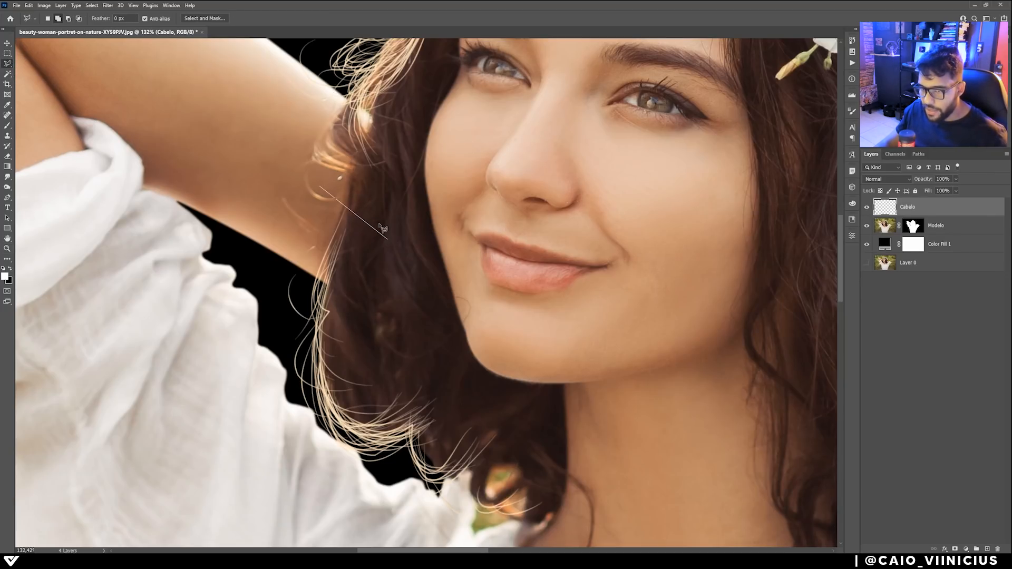
{"action": "left_click", "coordinate": [363, 199]}
{"action": "left_click", "coordinate": [460, 347]}
{"action": "left_click", "coordinate": [610, 452]}
{"action": "left_click", "coordinate": [563, 531]}
{"action": "left_click", "coordinate": [477, 542]}
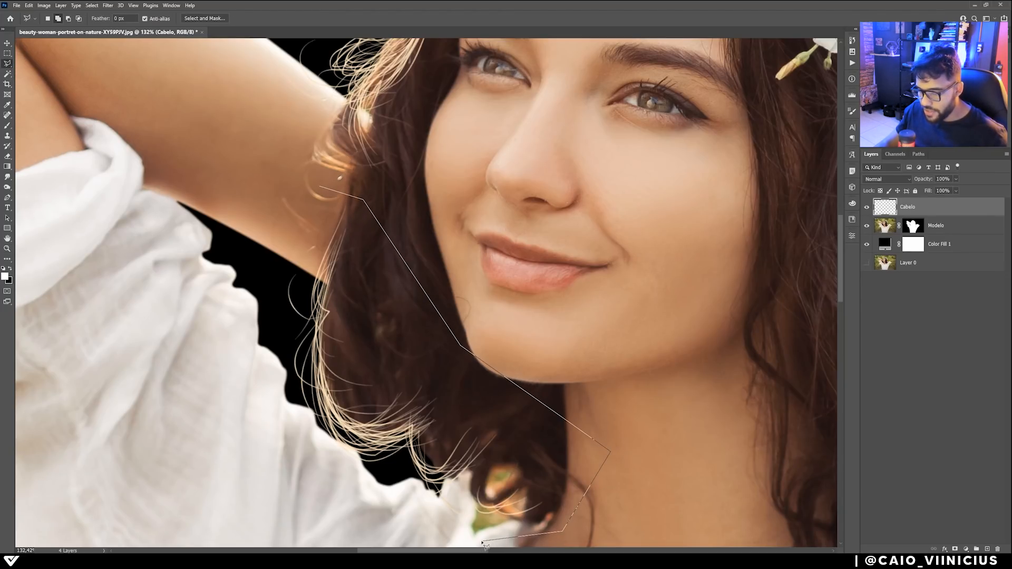
{"action": "left_click", "coordinate": [310, 506]}
{"action": "left_click", "coordinate": [258, 344]}
{"action": "left_click", "coordinate": [254, 209]}
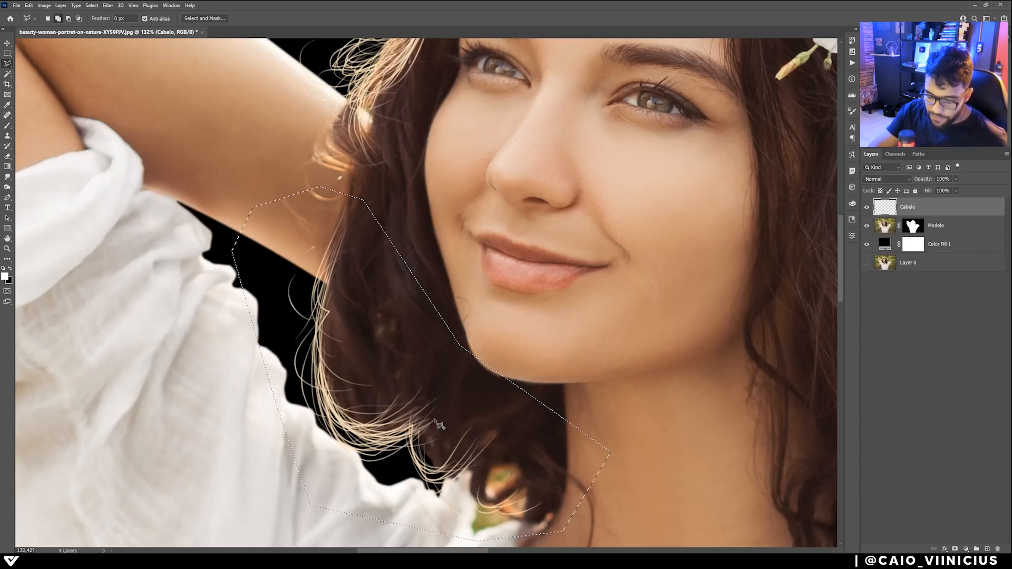
- Darken the selected Cabelo strands with a colorized Hue/Saturation adjustment of hue 13, saturation 23 and lightness -77, then deselect
{"action": "key", "text": "ctrl+u"}
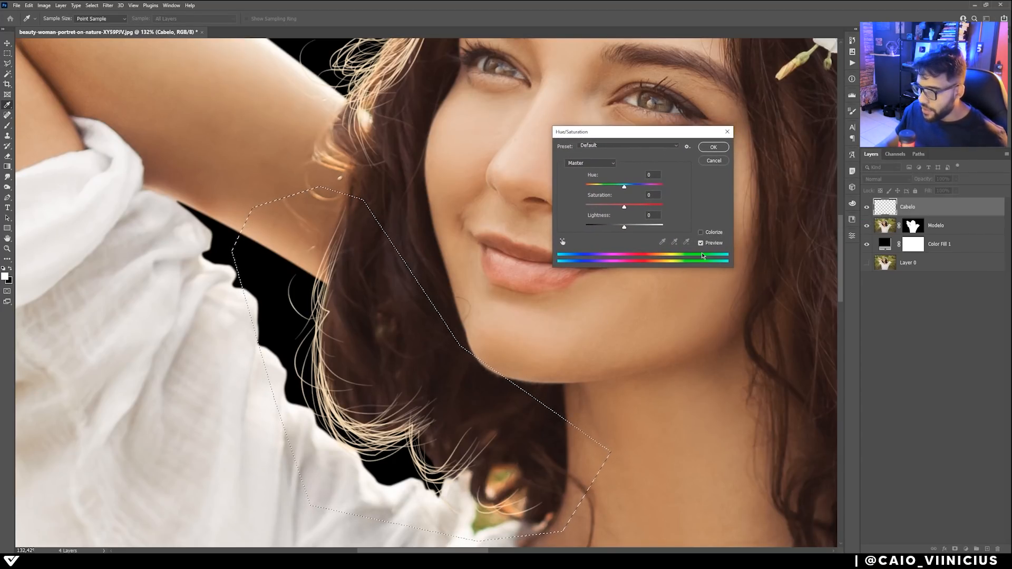
{"action": "left_click", "coordinate": [701, 233]}
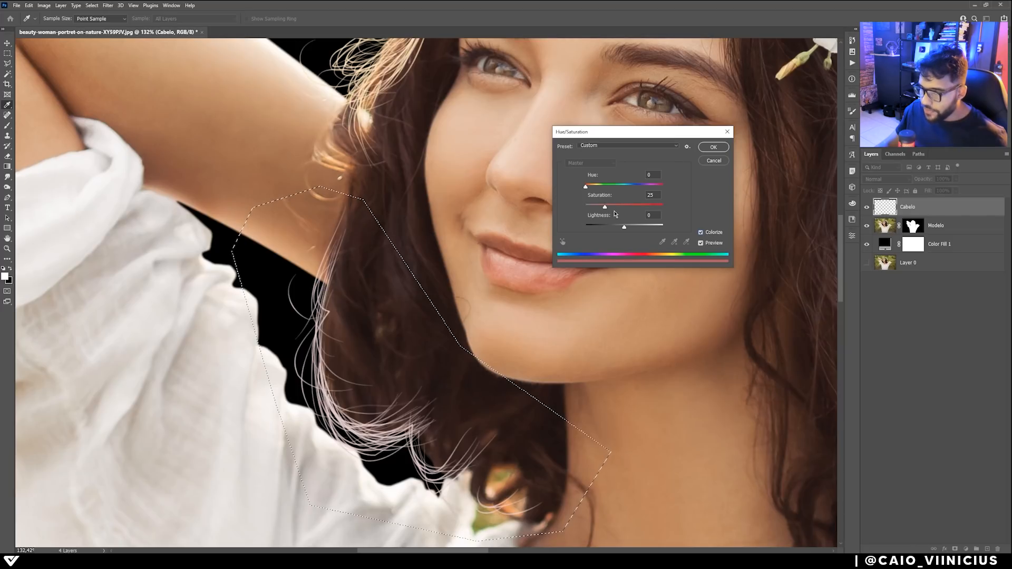
{"action": "left_click_drag", "start_coordinate": [588, 189], "coordinate": [590, 187]}
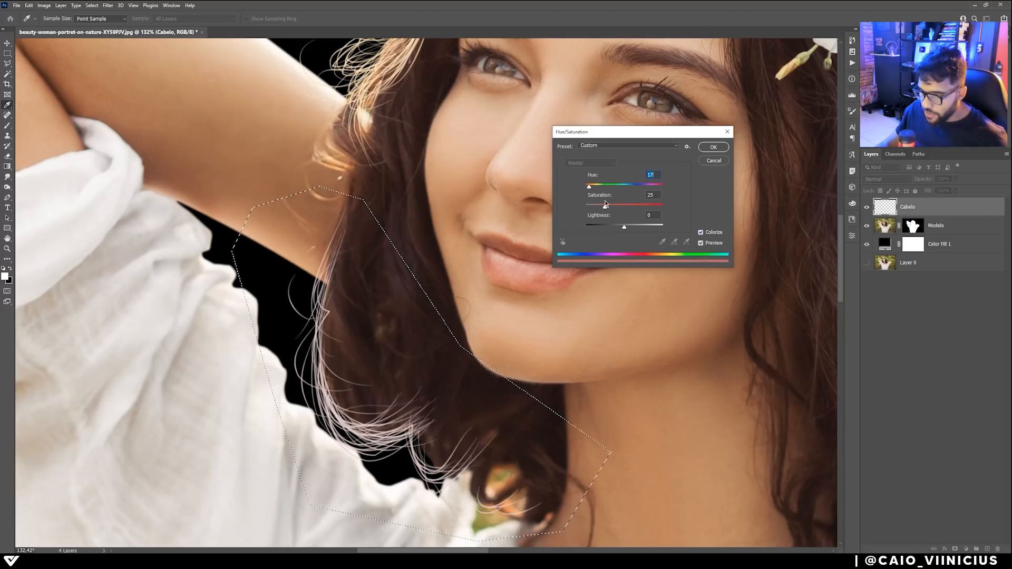
{"action": "left_click_drag", "start_coordinate": [625, 226], "coordinate": [597, 230]}
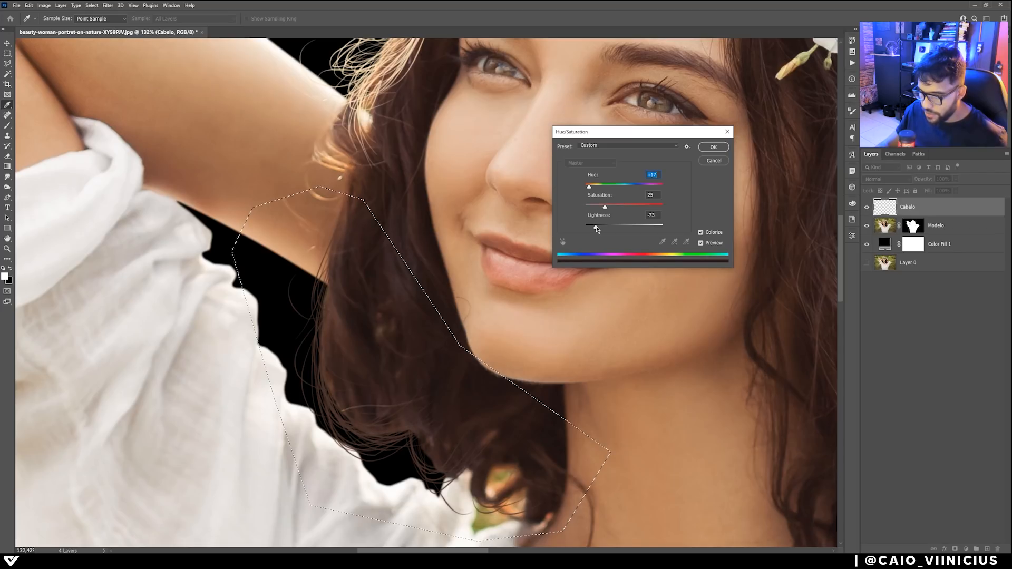
{"action": "left_click_drag", "start_coordinate": [597, 230], "coordinate": [589, 189]}
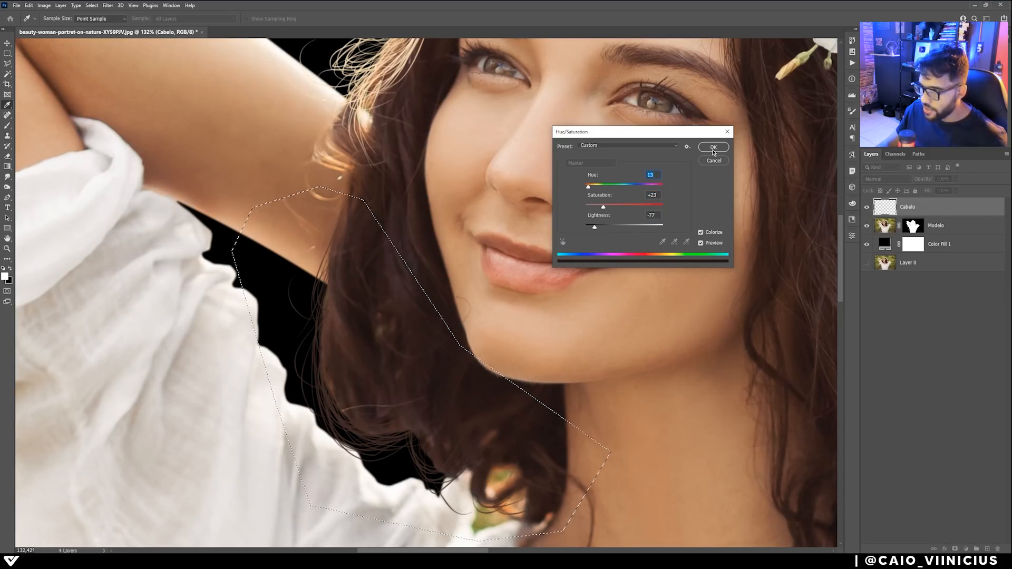
{"action": "key", "text": "Return"}
{"action": "key", "text": "ctrl+d"}
- Cut the selected darkened strands out of Cabelo onto their own new layer
{"action": "key", "text": "z"}
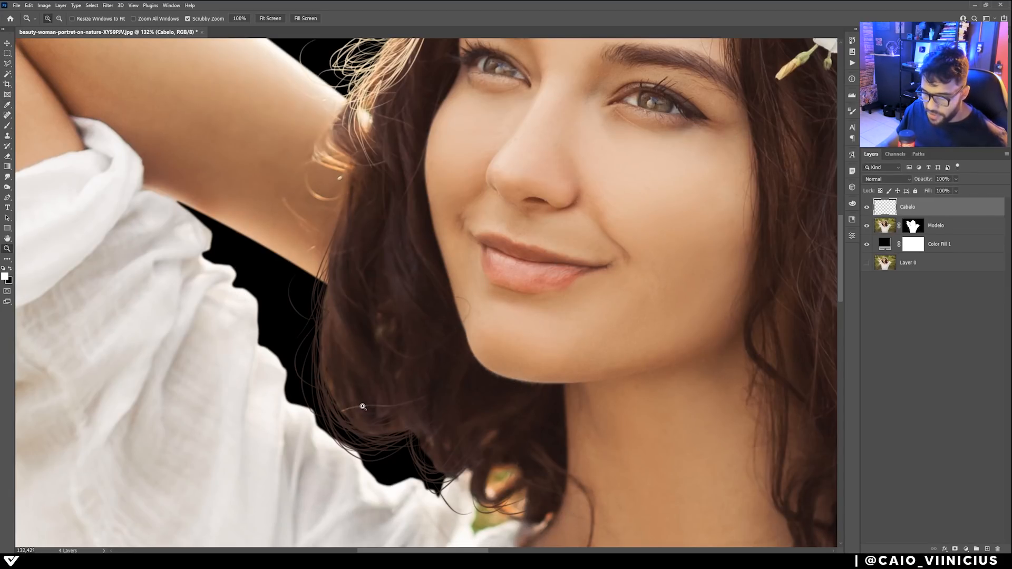
{"action": "left_click_drag", "start_coordinate": [316, 406], "coordinate": [329, 405]}
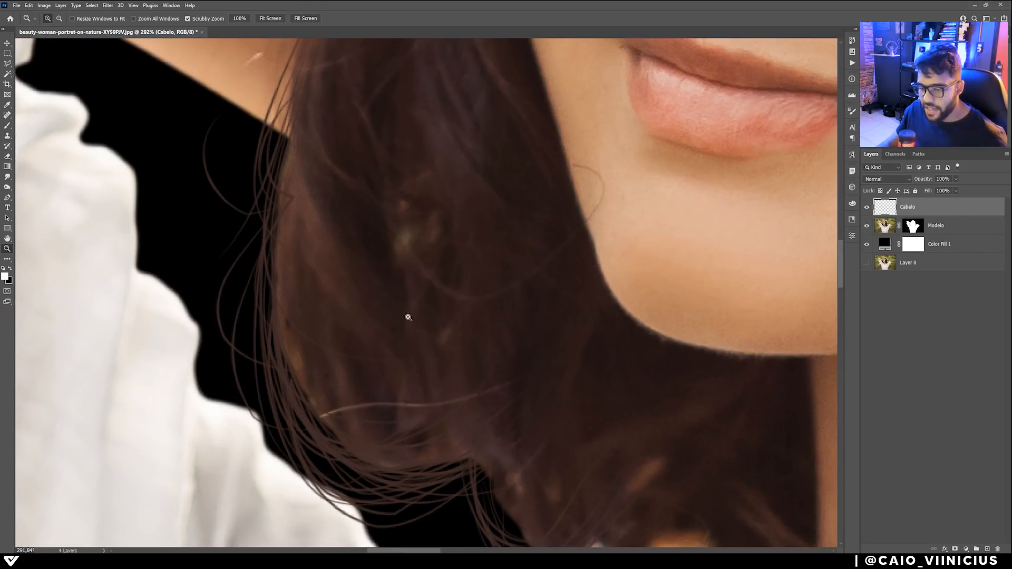
{"action": "left_click_drag", "start_coordinate": [404, 312], "coordinate": [365, 416]}
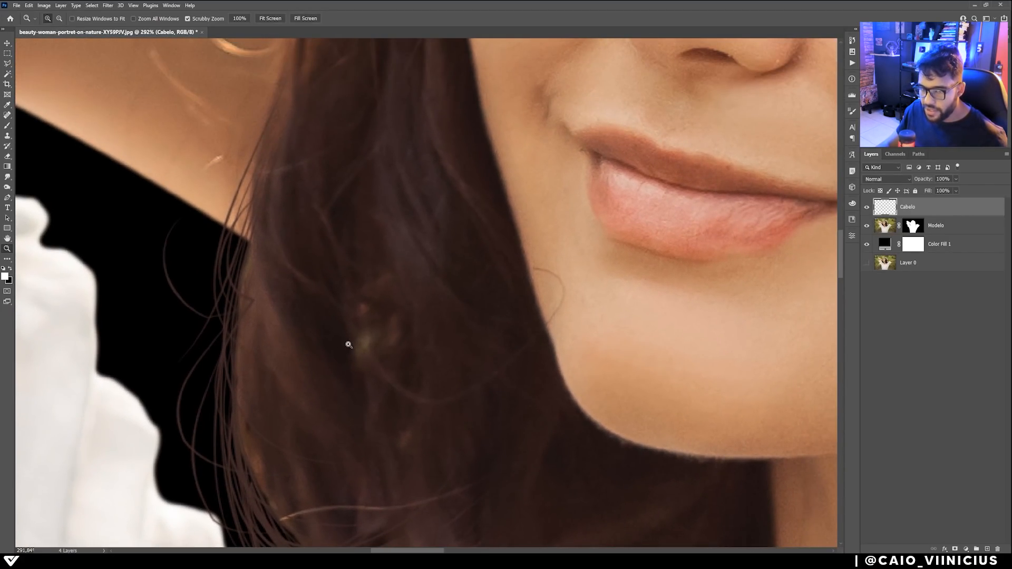
{"action": "mouse_move", "coordinate": [321, 331]}
{"action": "left_mouse_down"}
{"action": "mouse_move", "coordinate": [311, 336]}
{"action": "mouse_move", "coordinate": [317, 315]}
{"action": "mouse_move", "coordinate": [318, 328]}
{"action": "left_mouse_up"}
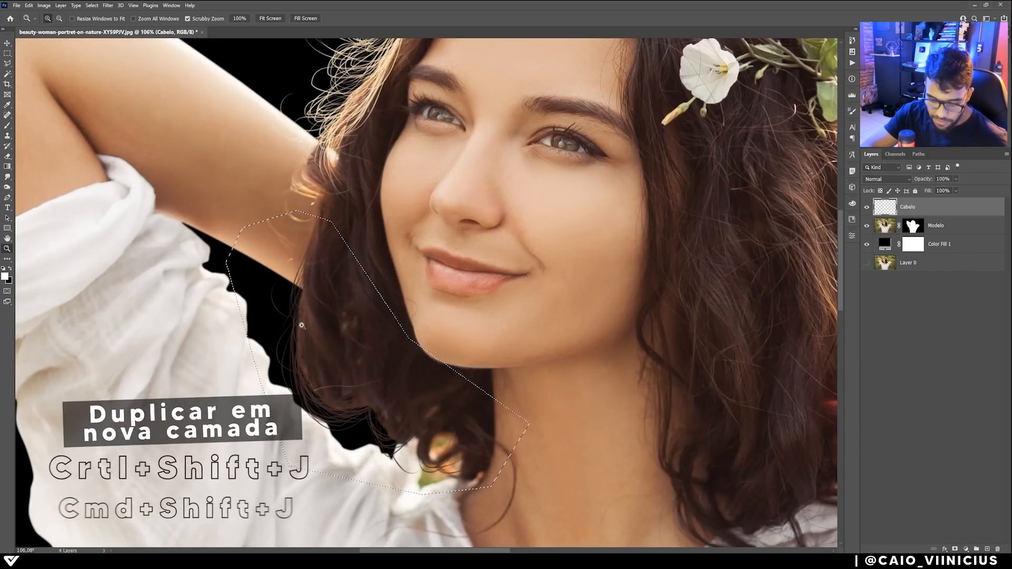
{"action": "key", "text": "ctrl+shift+j"}
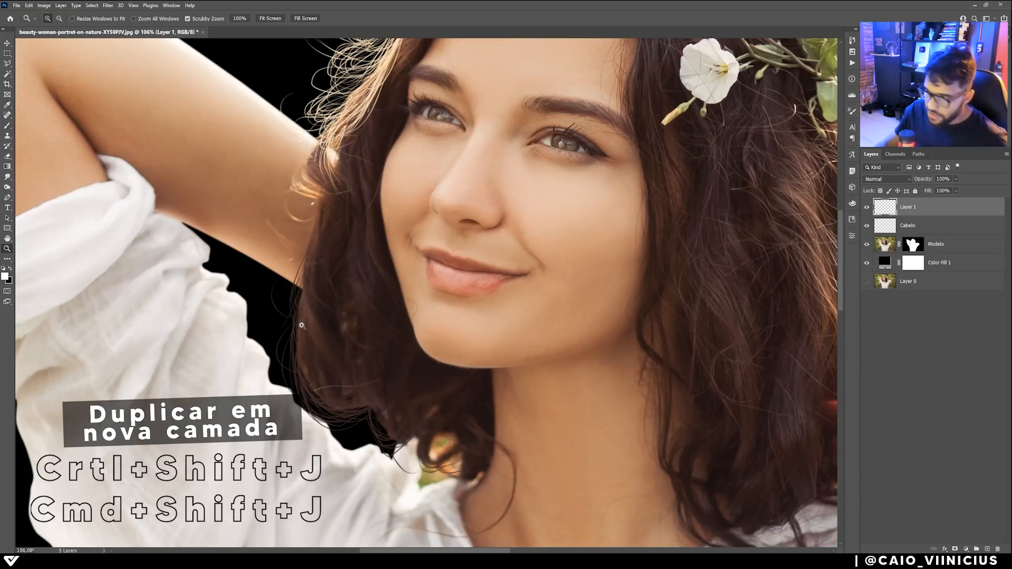
- Toggle the new layer's visibility to compare the hair with and without the separated dark strands
{"action": "left_click", "coordinate": [866, 211]}
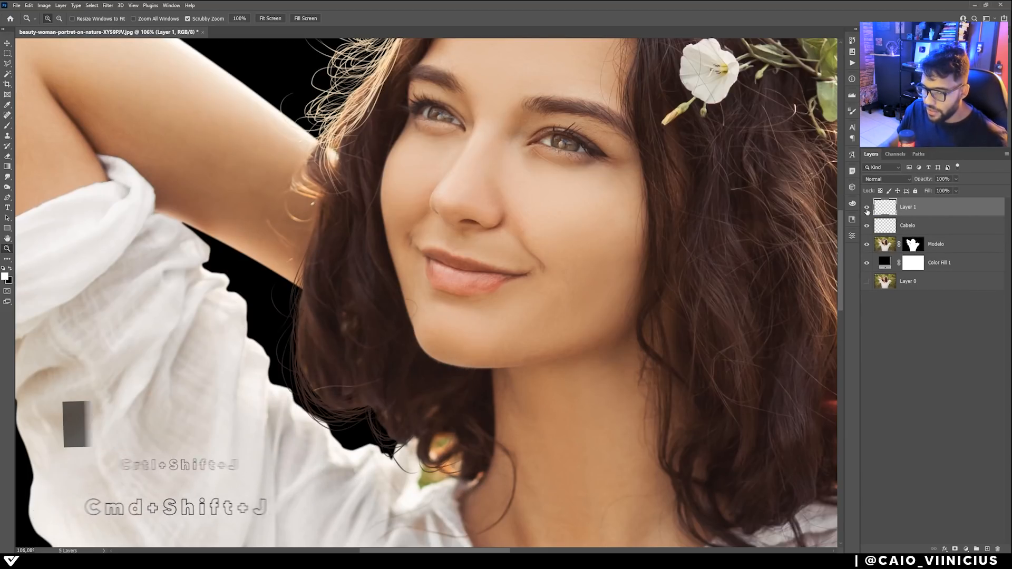
{"action": "left_click", "coordinate": [867, 211]}
{"action": "left_click", "coordinate": [867, 211]}
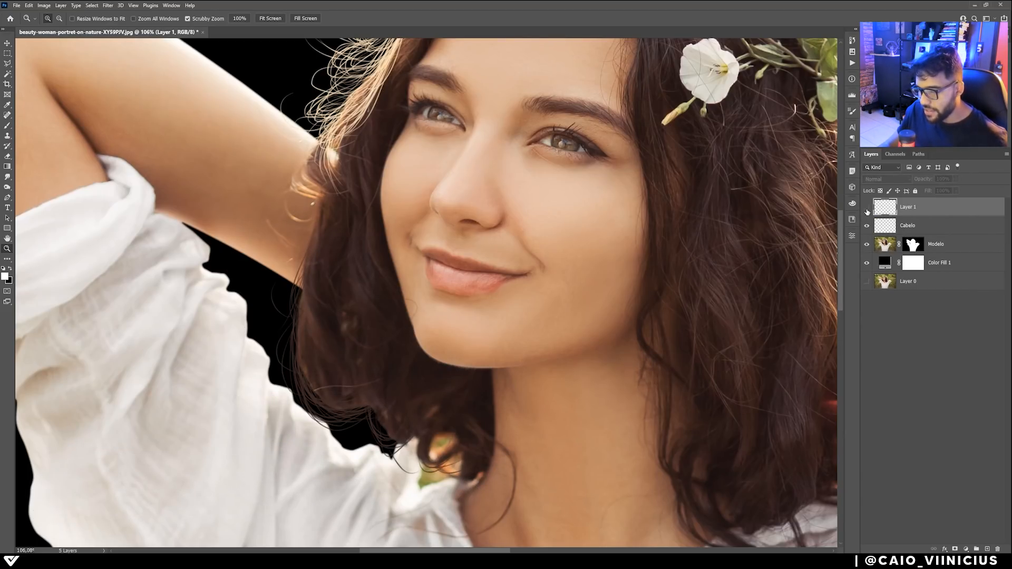
{"action": "left_click", "coordinate": [867, 211]}
{"action": "left_click", "coordinate": [866, 211]}
{"action": "left_click", "coordinate": [866, 210]}
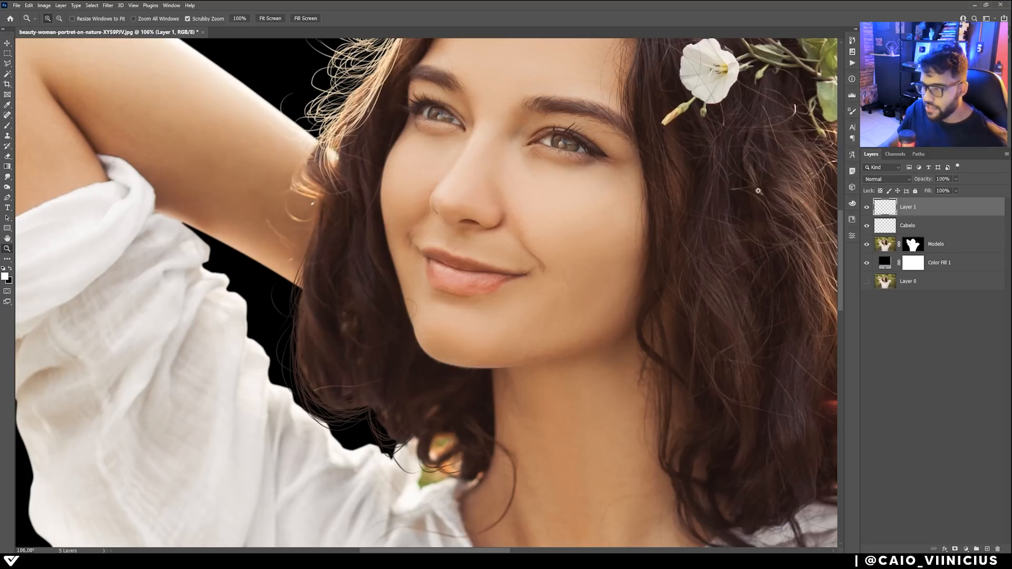
- Rename the new strand layer as Cabelo 2
{"action": "double_click", "coordinate": [907, 207]}
{"action": "type", "text": "C"}
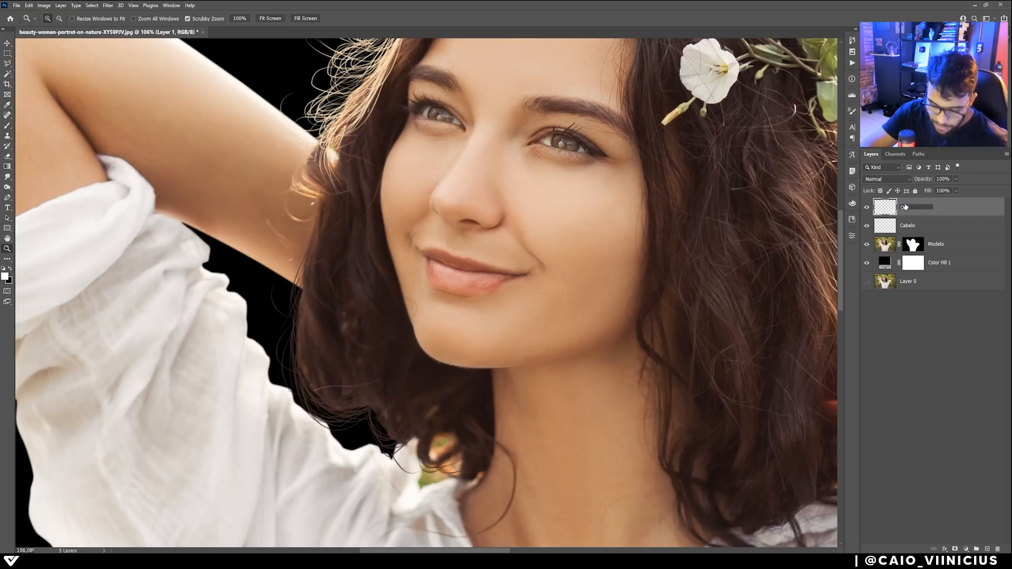
{"action": "type", "text": "abelo 2"}
{"action": "key", "text": "Return"}
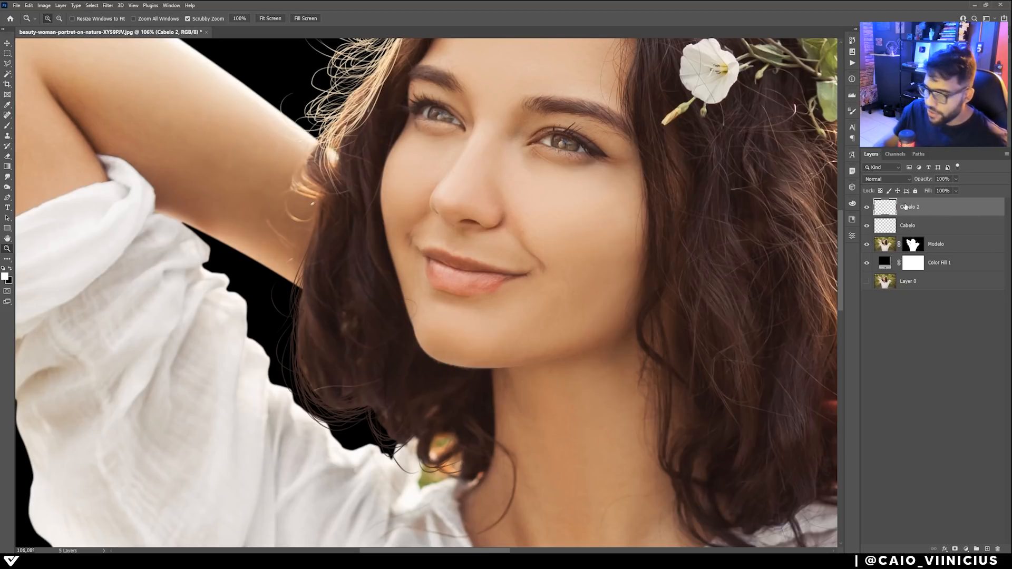
- Disable the Modelo mask and hide Cabelo and Cabelo 2 to compare the cutout's hair with the original photo
{"action": "left_click_drag", "start_coordinate": [522, 253], "coordinate": [487, 261]}
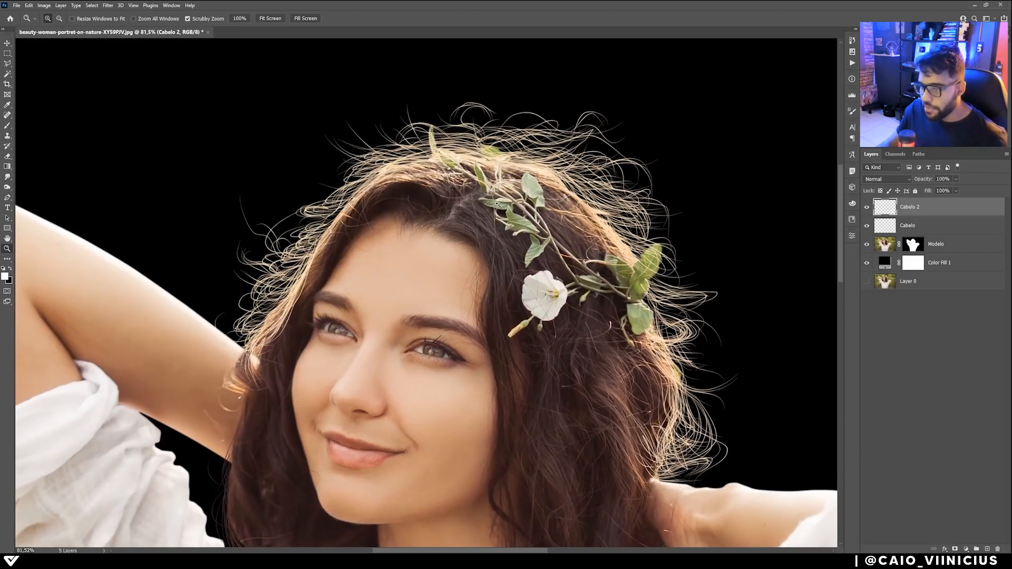
{"action": "left_click_drag", "start_coordinate": [499, 181], "coordinate": [487, 219]}
{"action": "left_click_drag", "start_coordinate": [424, 276], "coordinate": [423, 253]}
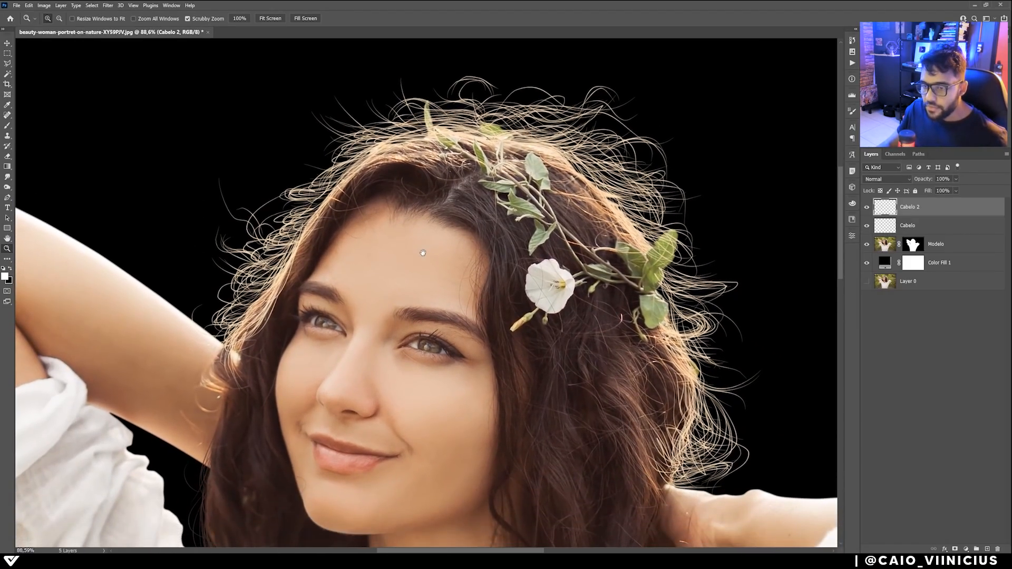
{"action": "left_click_drag", "start_coordinate": [580, 258], "coordinate": [537, 252]}
{"action": "left_click_drag", "start_coordinate": [435, 230], "coordinate": [400, 246]}
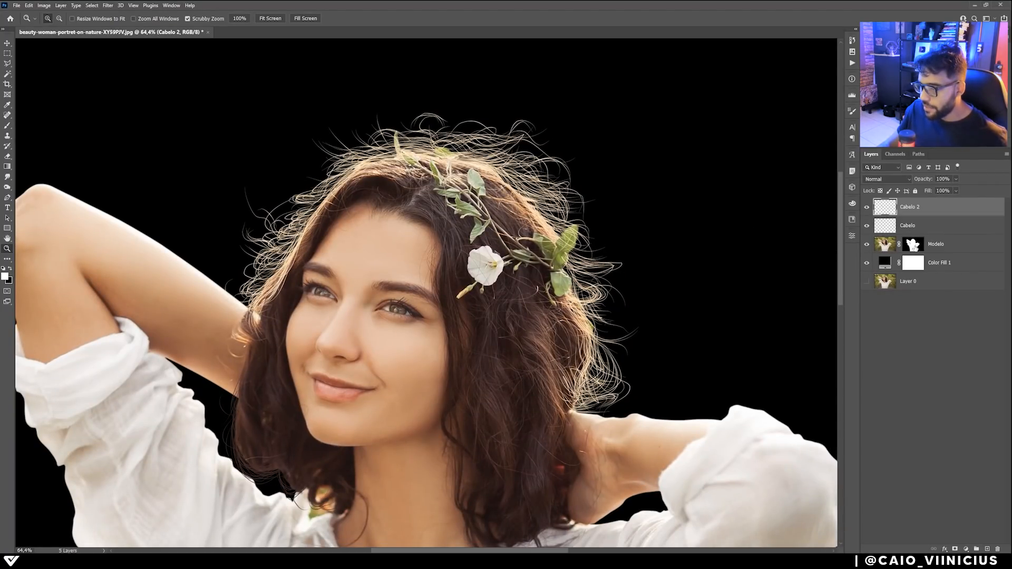
{"action": "mouse_move", "coordinate": [377, 210]}
{"action": "left_mouse_down"}
{"action": "mouse_move", "coordinate": [405, 200]}
{"action": "mouse_move", "coordinate": [369, 199]}
{"action": "mouse_move", "coordinate": [377, 201]}
{"action": "left_mouse_up"}
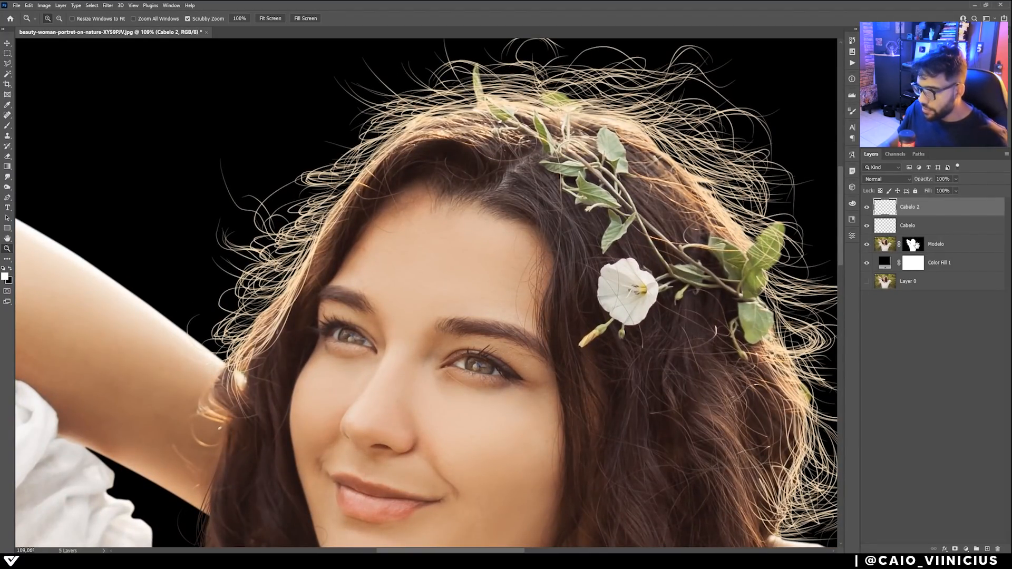
{"action": "left_click", "coordinate": [917, 244], "text": "shift"}
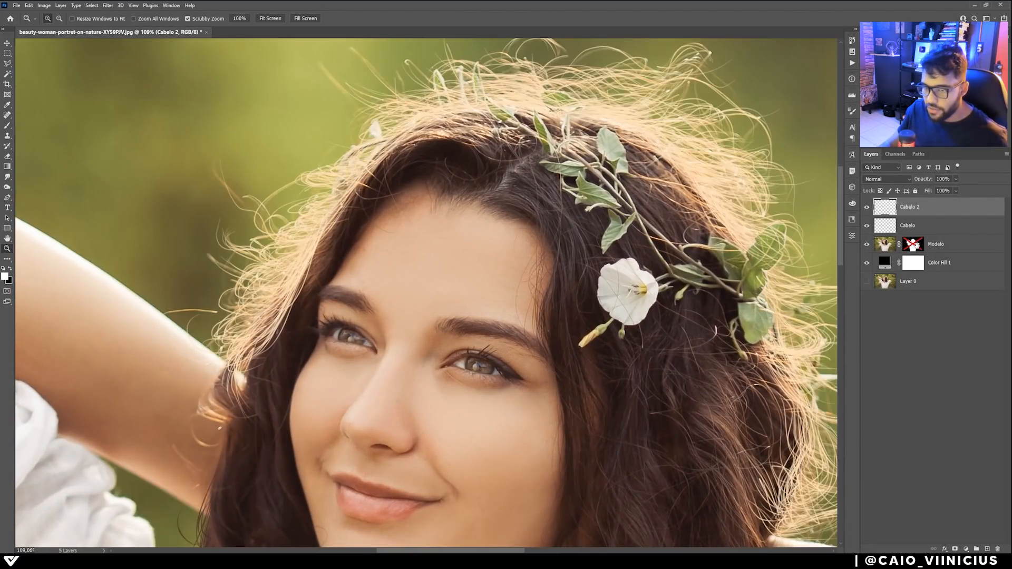
{"action": "left_click", "coordinate": [868, 207]}
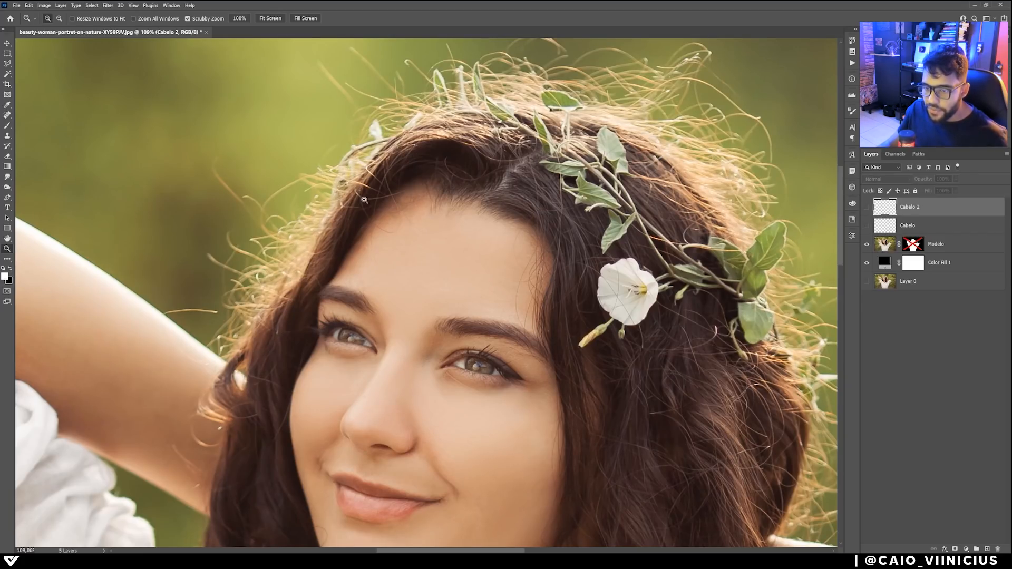
{"action": "left_click_drag", "start_coordinate": [331, 250], "coordinate": [342, 249]}
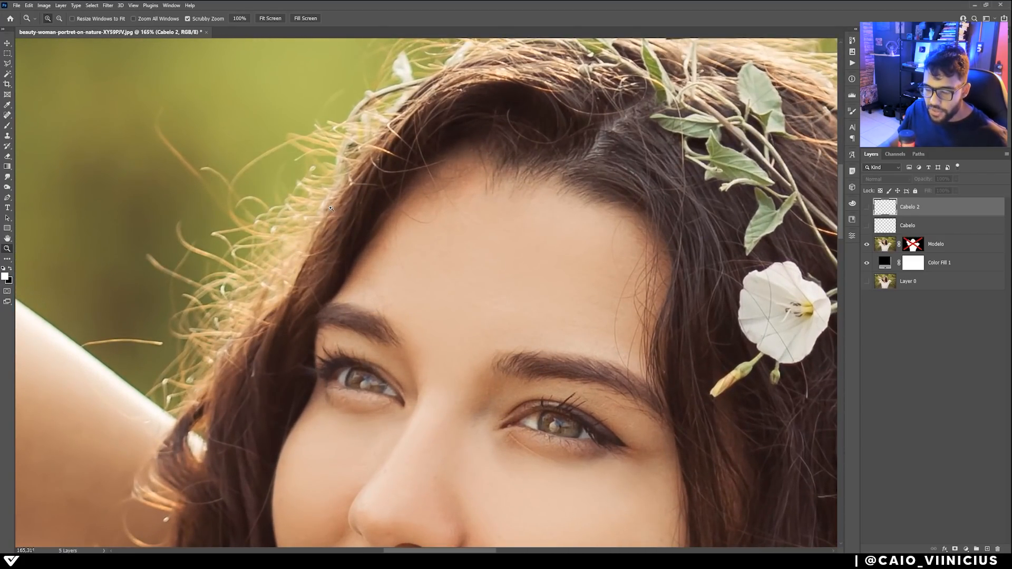
- Examine the original photo's flyaway hairs around the head, especially how their tips thin out along the side and above the crown
{"action": "left_click_drag", "start_coordinate": [331, 208], "coordinate": [333, 214]}
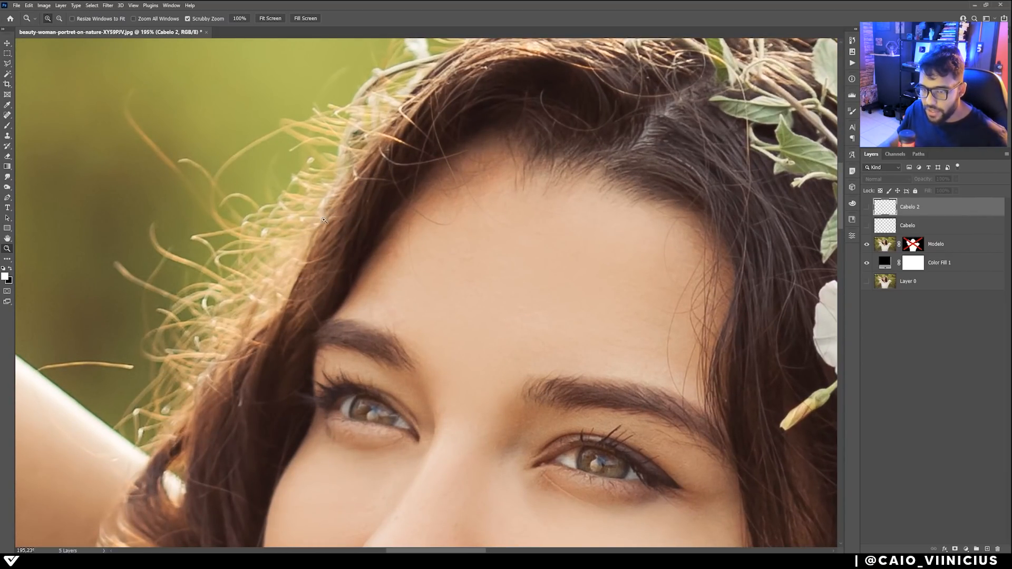
{"action": "left_click_drag", "start_coordinate": [205, 276], "coordinate": [235, 257]}
{"action": "left_click_drag", "start_coordinate": [297, 252], "coordinate": [148, 391]}
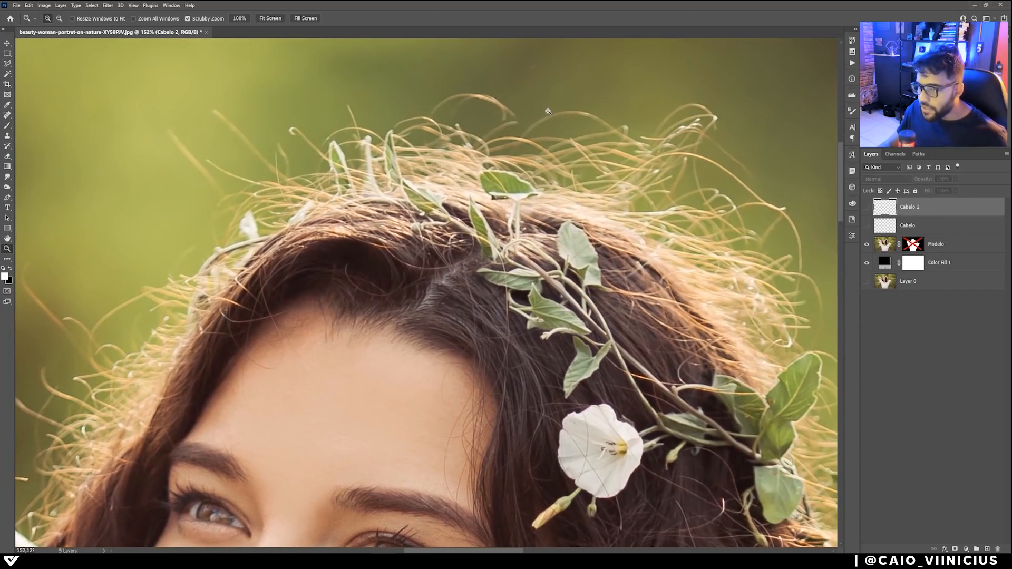
{"action": "left_click_drag", "start_coordinate": [556, 114], "coordinate": [663, 146]}
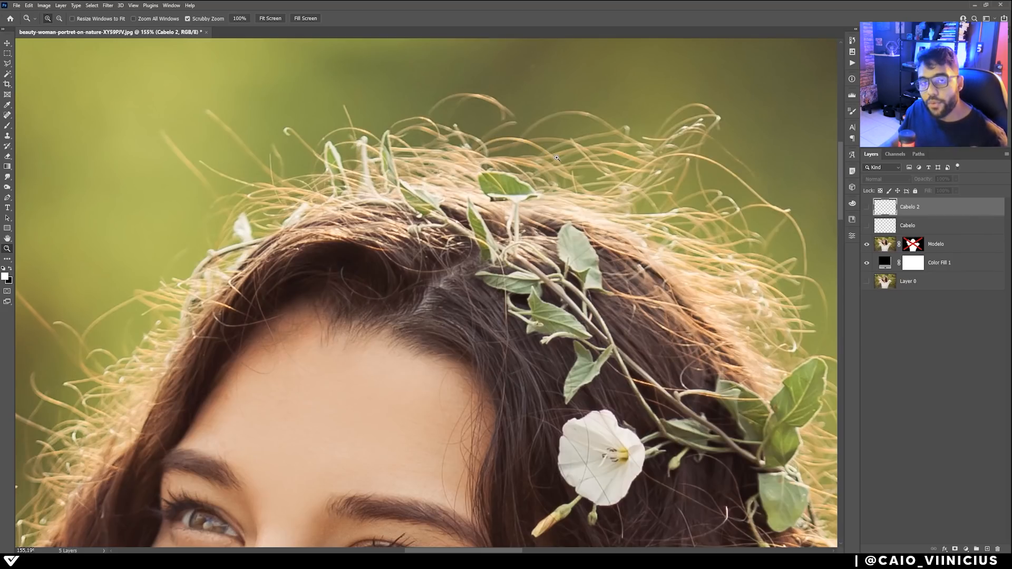
{"action": "left_click", "coordinate": [734, 120]}
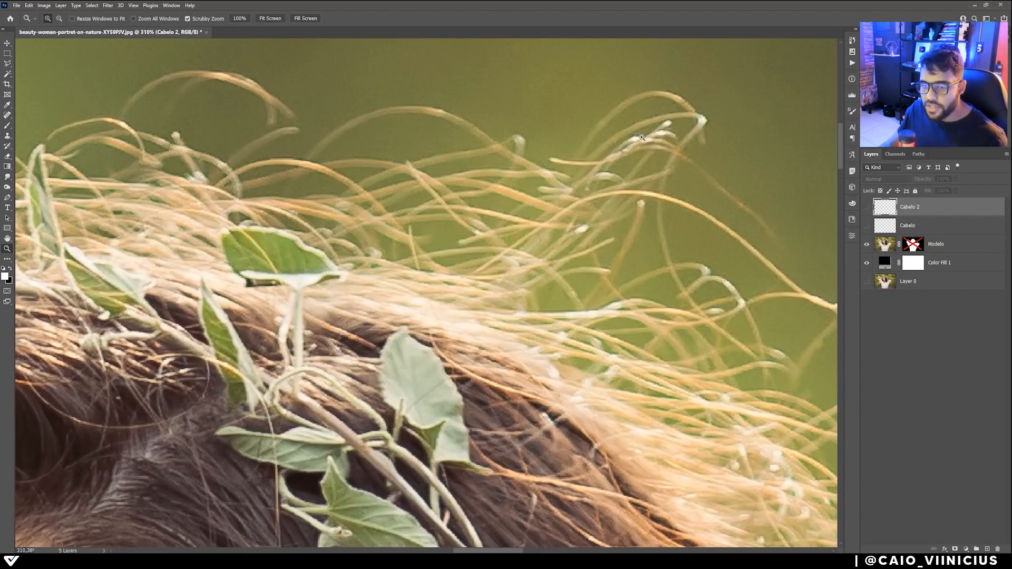
{"action": "left_click_drag", "start_coordinate": [642, 138], "coordinate": [606, 160]}
{"action": "left_click_drag", "start_coordinate": [678, 262], "coordinate": [629, 256]}
{"action": "left_click_drag", "start_coordinate": [680, 290], "coordinate": [710, 308]}
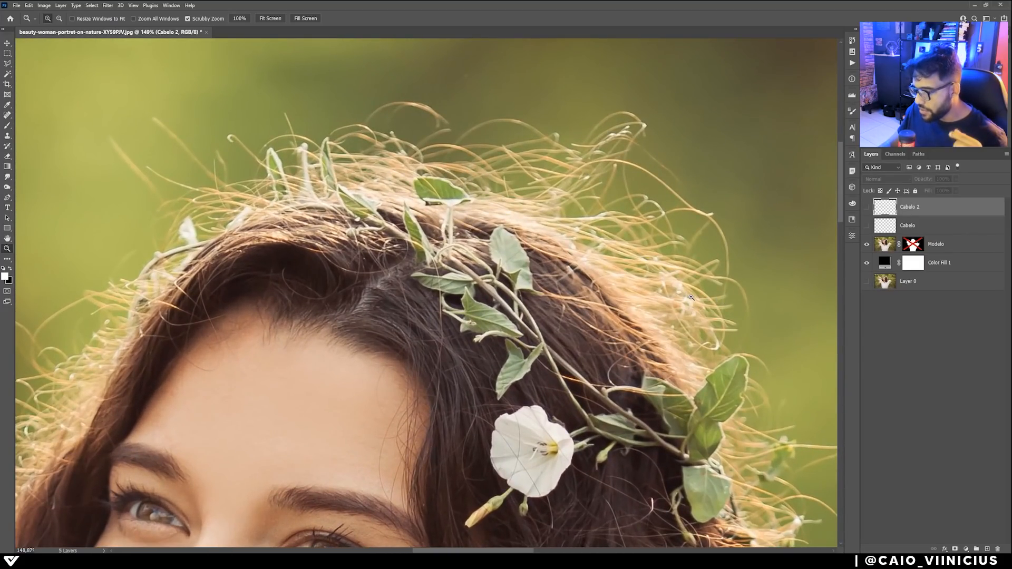
- Re-enable the Modelo layer mask, then show the Cabelo layer and make it active
{"action": "left_click", "coordinate": [914, 249], "text": "shift"}
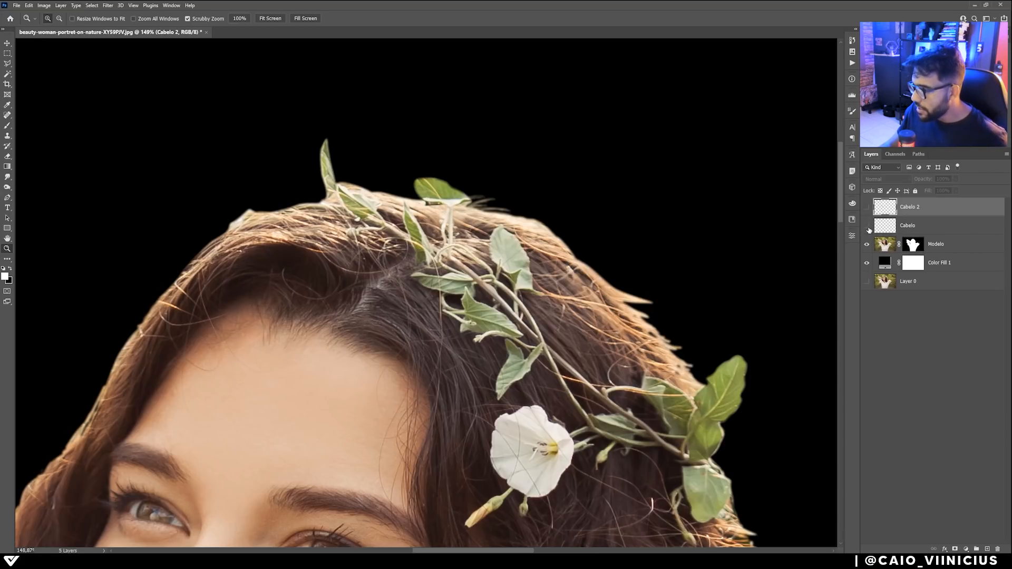
{"action": "left_click", "coordinate": [866, 226]}
{"action": "left_click", "coordinate": [906, 227]}
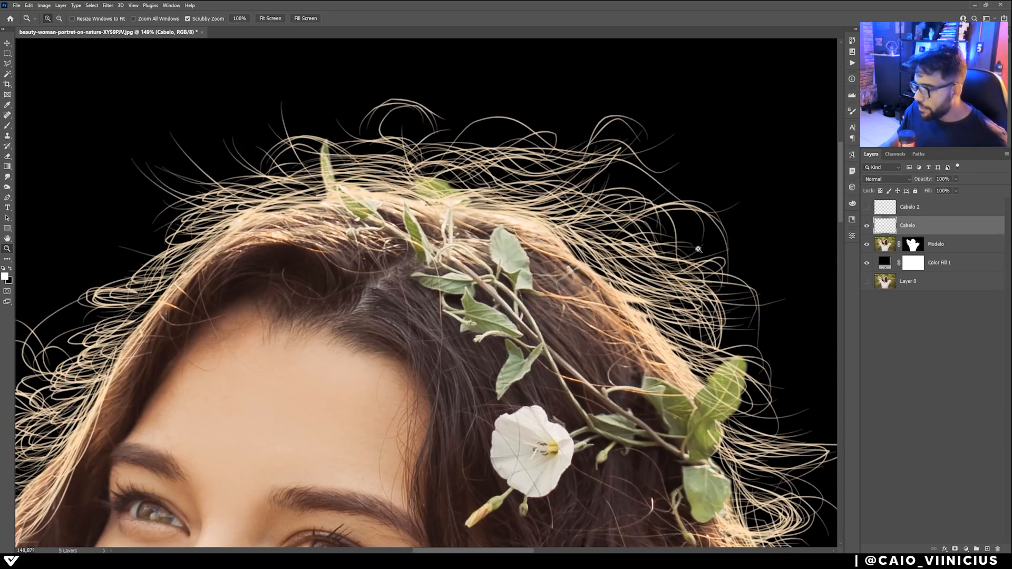
- Deselect the Cabelo strands and set up a round Eraser at 75 px with 60% hardness
{"action": "left_click_drag", "start_coordinate": [477, 204], "coordinate": [709, 223]}
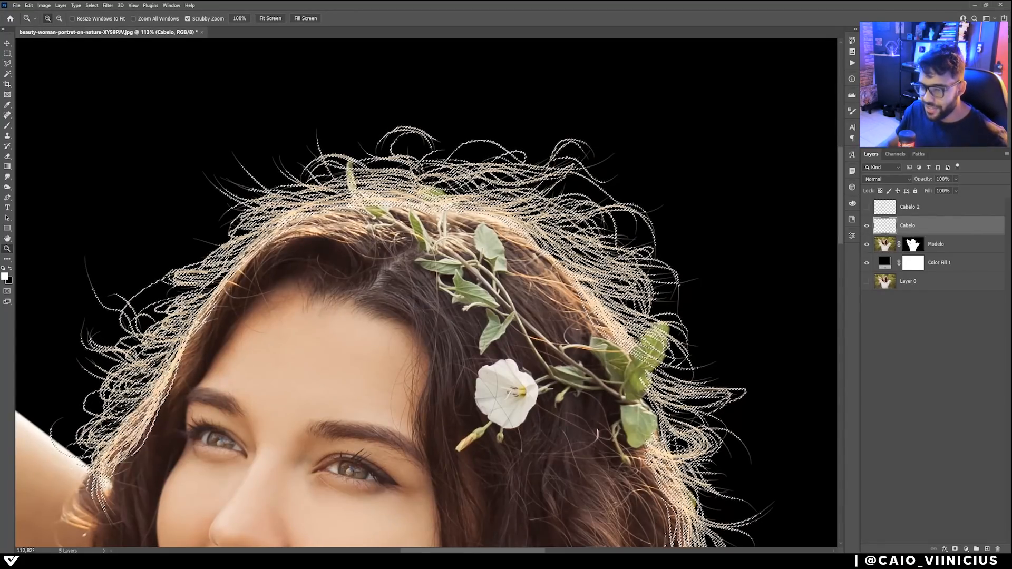
{"action": "left_click_drag", "start_coordinate": [493, 191], "coordinate": [500, 191]}
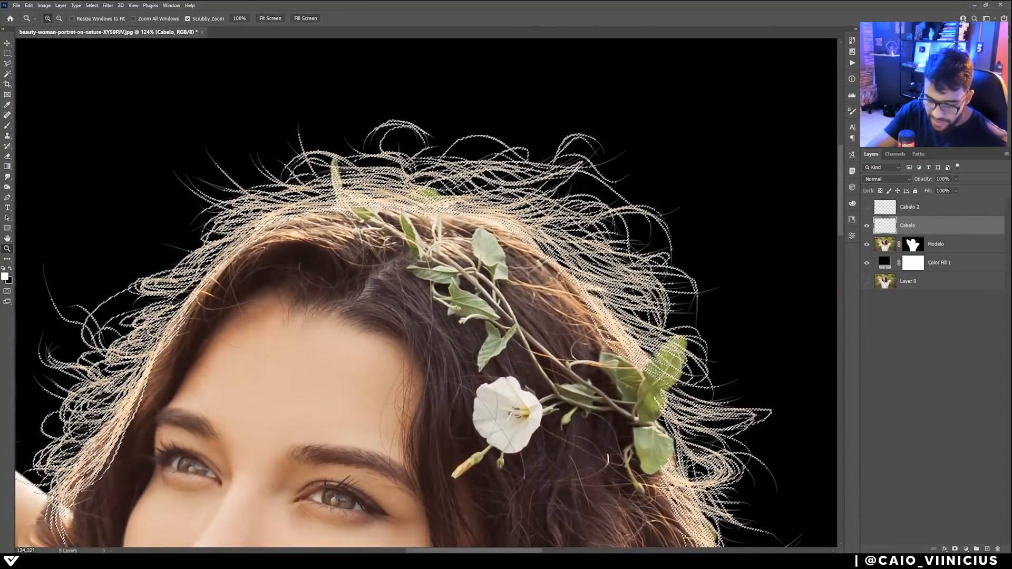
{"action": "key", "text": "ctrl+d"}
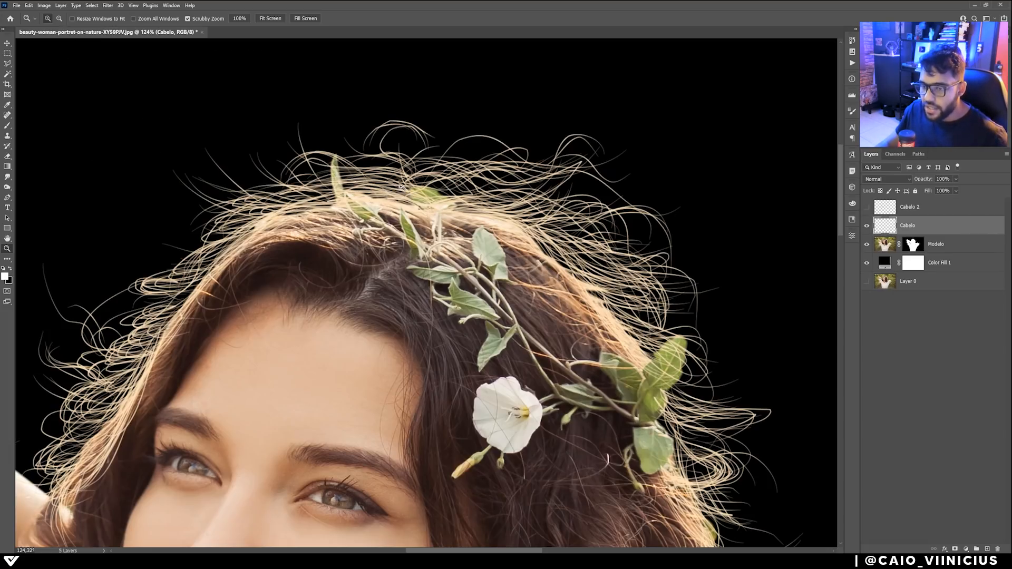
{"action": "key", "text": "e"}
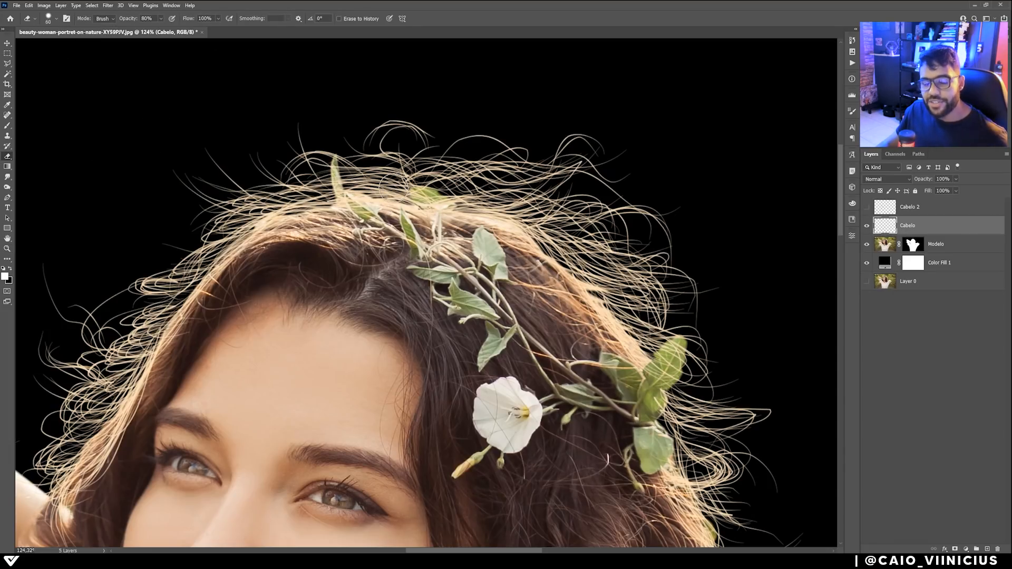
{"action": "left_click_drag", "start_coordinate": [350, 122], "coordinate": [353, 125]}
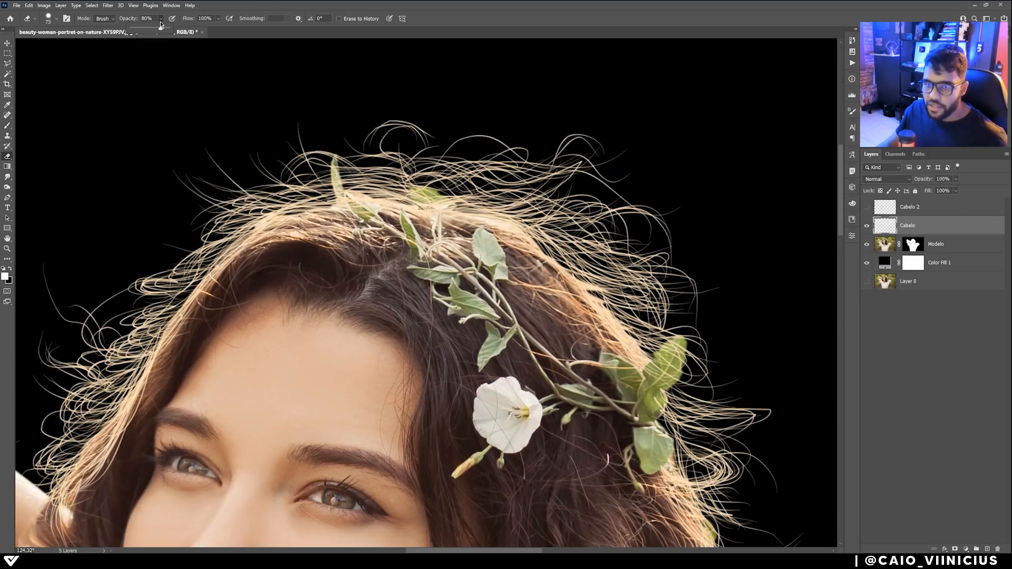
{"action": "right_click", "coordinate": [238, 74]}
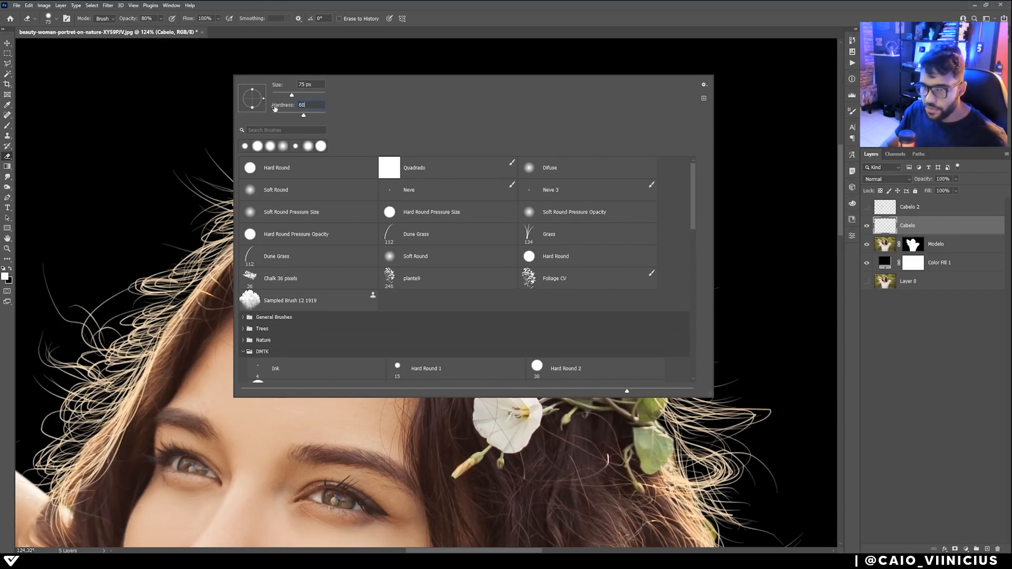
{"action": "key", "text": "Return"}
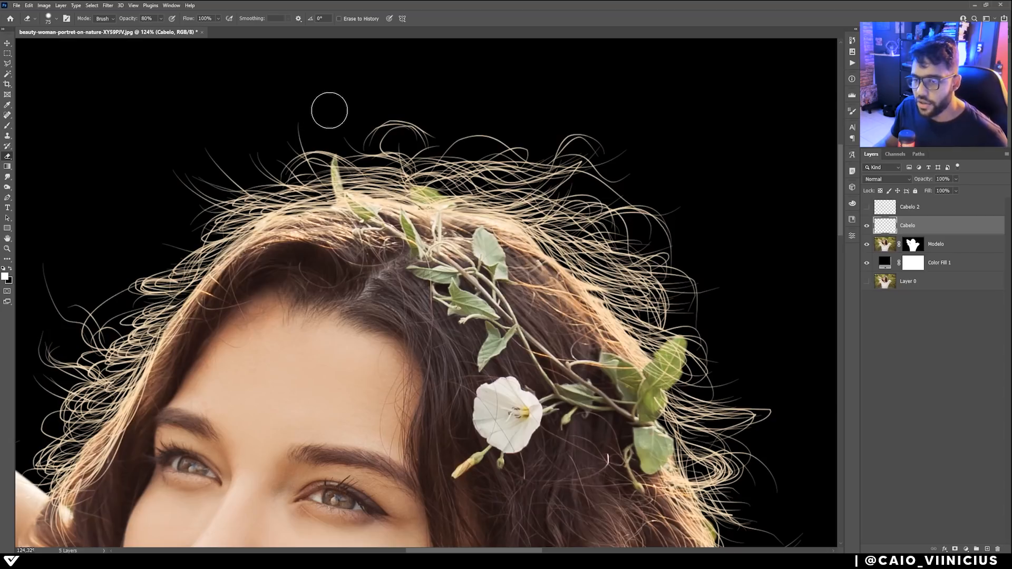
- Fade the tips of the Cabelo flyaways above the crown of the head with the Eraser reduced to 31 px
{"action": "scroll", "coordinate": [330, 109], "scroll_direction": "up", "scroll_amount": 2}
{"action": "left_click_drag", "start_coordinate": [519, 134], "coordinate": [498, 136]}
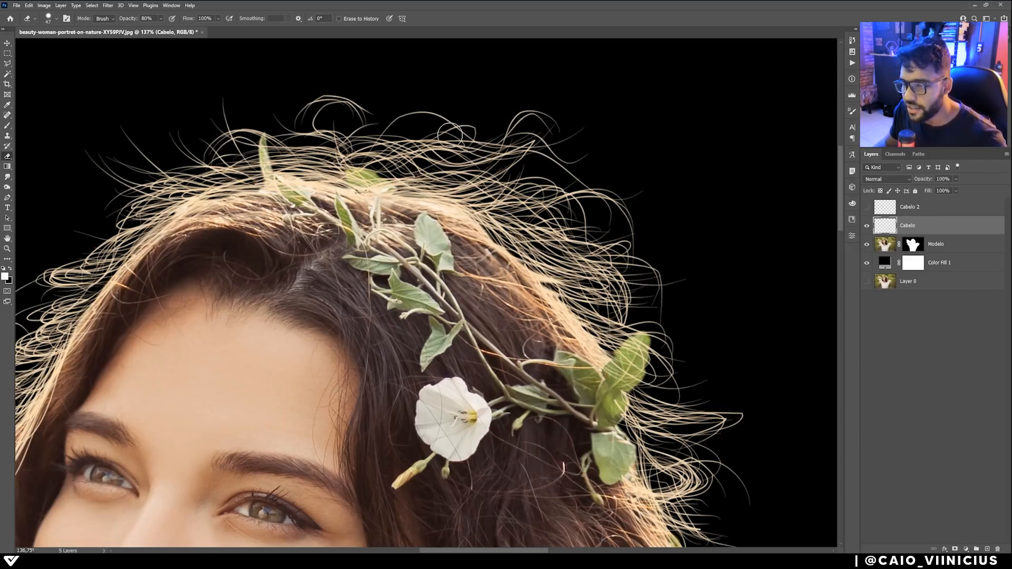
{"action": "key", "text": "bracketleft"}
{"action": "key", "text": "bracketleft"}
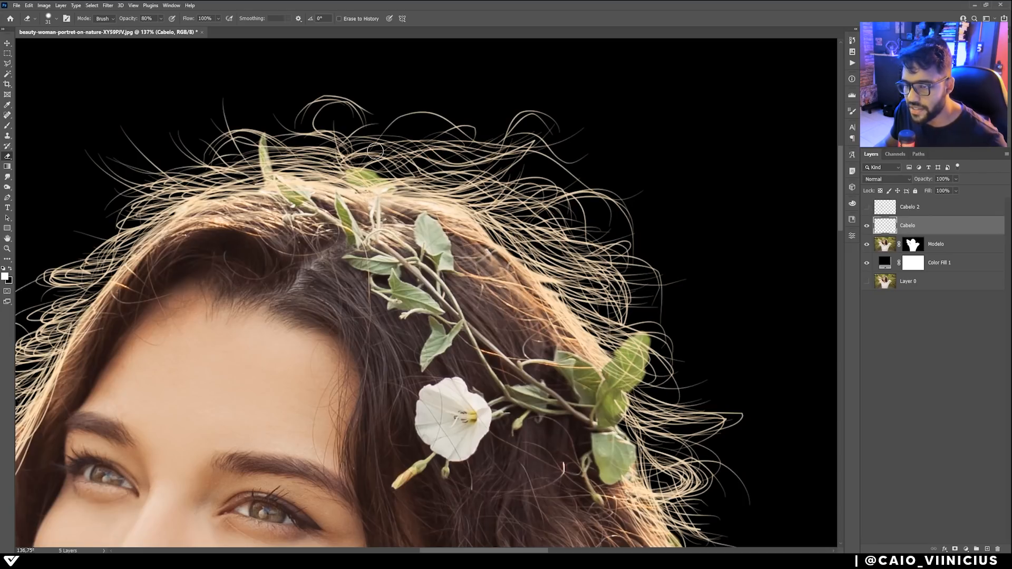
{"action": "scroll", "coordinate": [423, 160], "scroll_direction": "up", "scroll_amount": 1}
{"action": "scroll", "coordinate": [422, 166], "scroll_direction": "up", "scroll_amount": 1}
{"action": "scroll", "coordinate": [425, 158], "scroll_direction": "up", "scroll_amount": 2}
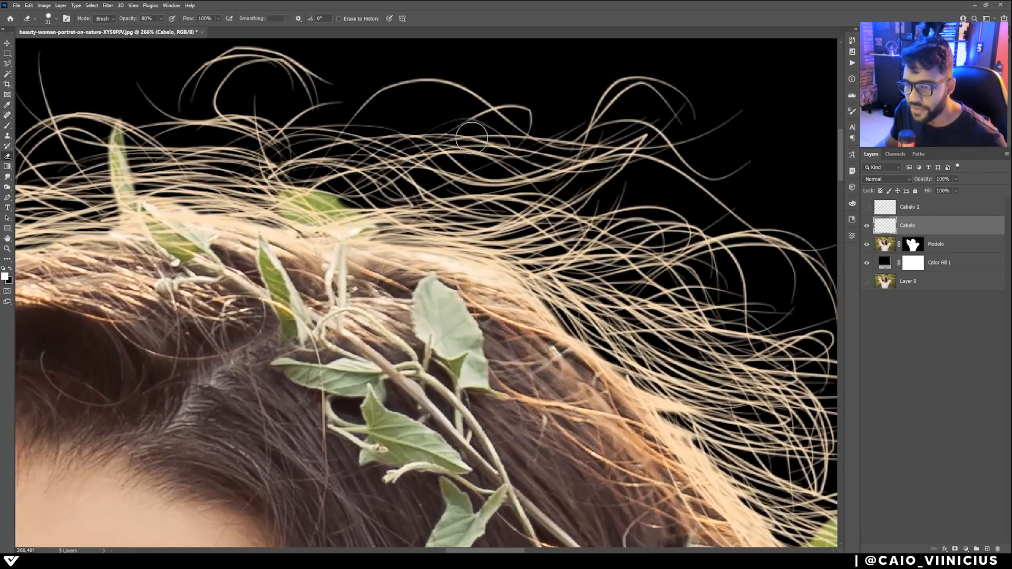
{"action": "scroll", "coordinate": [429, 152], "scroll_direction": "up", "scroll_amount": 1}
{"action": "scroll", "coordinate": [428, 151], "scroll_direction": "down", "scroll_amount": 3}
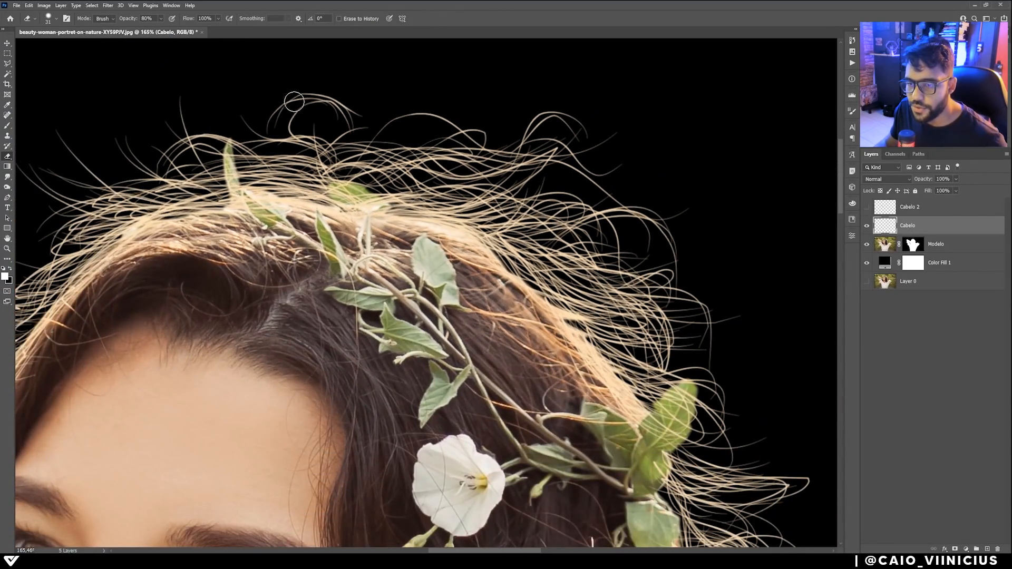
{"action": "left_click_drag", "start_coordinate": [253, 127], "coordinate": [400, 131]}
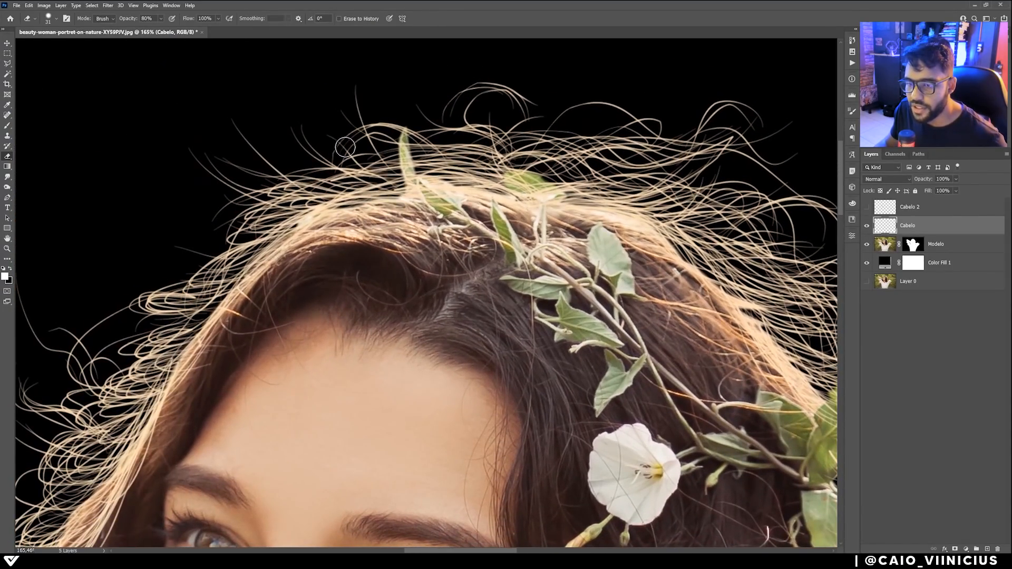
- Fade the Cabelo flyaway tips down the left side of the hair, erasing at 53 px and at 34 px near the raised arm
{"action": "scroll", "coordinate": [321, 156], "scroll_direction": "down", "scroll_amount": 2}
{"action": "left_click_drag", "start_coordinate": [238, 143], "coordinate": [257, 160]}
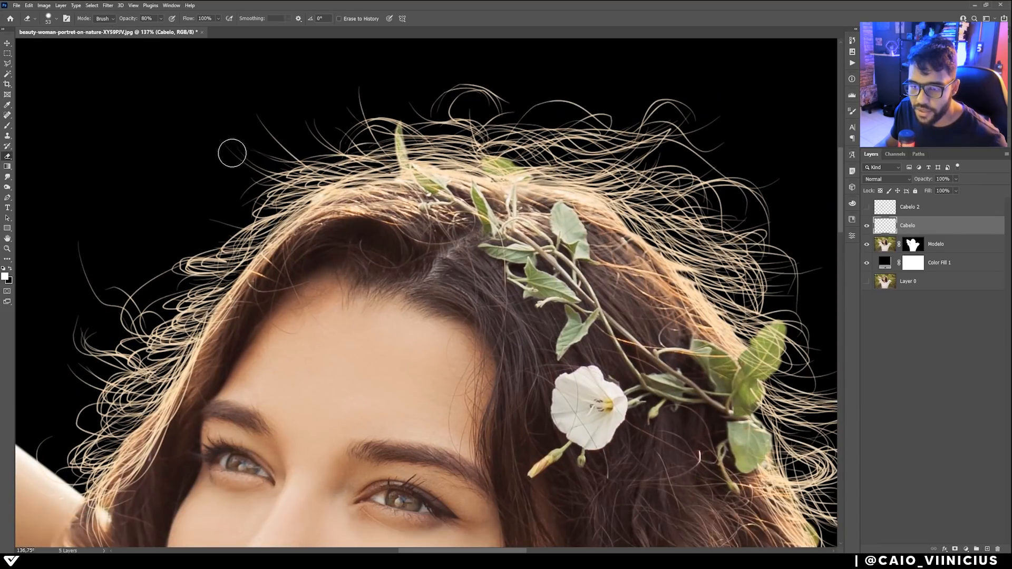
{"action": "mouse_move", "coordinate": [254, 126]}
{"action": "left_mouse_down"}
{"action": "mouse_move", "coordinate": [301, 154]}
{"action": "mouse_move", "coordinate": [198, 206]}
{"action": "left_mouse_up"}
{"action": "left_click_drag", "start_coordinate": [211, 245], "coordinate": [364, 185]}
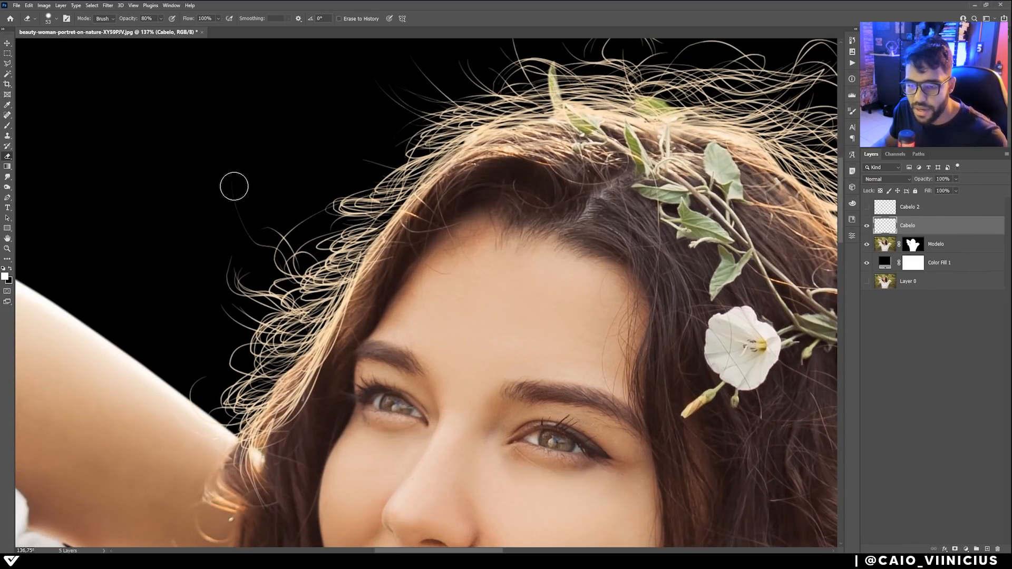
{"action": "left_click_drag", "start_coordinate": [341, 240], "coordinate": [419, 183]}
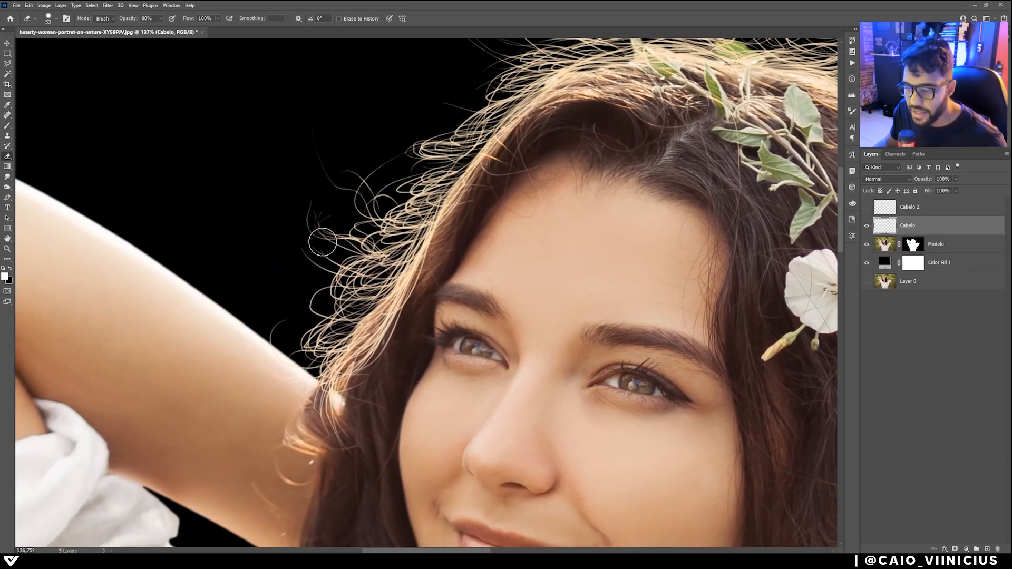
{"action": "key", "text": "bracketleft"}
{"action": "key", "text": "bracketleft"}
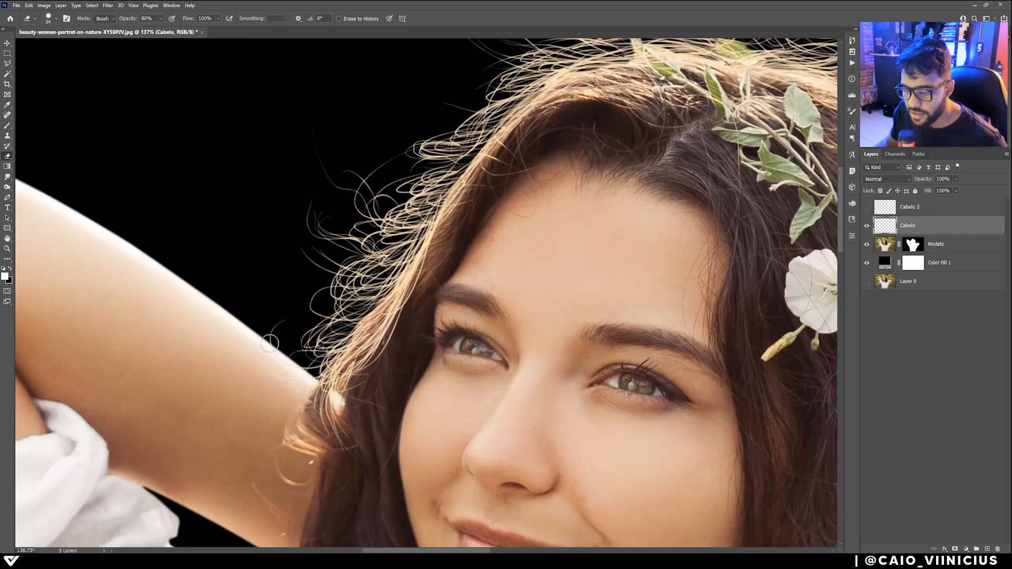
{"action": "left_click_drag", "start_coordinate": [314, 339], "coordinate": [219, 375]}
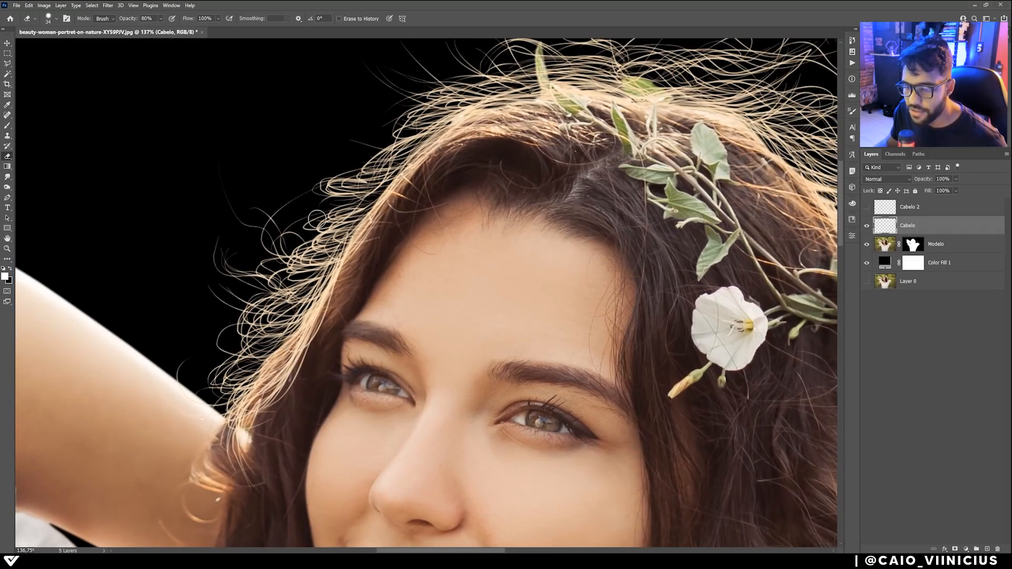
{"action": "left_click_drag", "start_coordinate": [401, 210], "coordinate": [203, 291]}
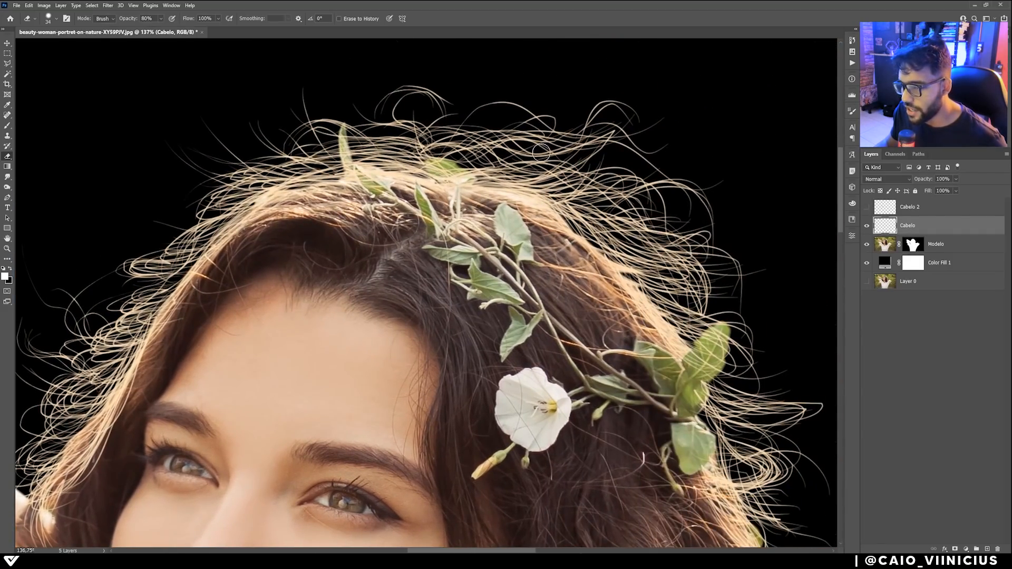
- Fade the Cabelo flyaway tips down the right side of the hair with a 21 px Eraser, undoing unwanted strokes
{"action": "left_click_drag", "start_coordinate": [588, 177], "coordinate": [424, 151]}
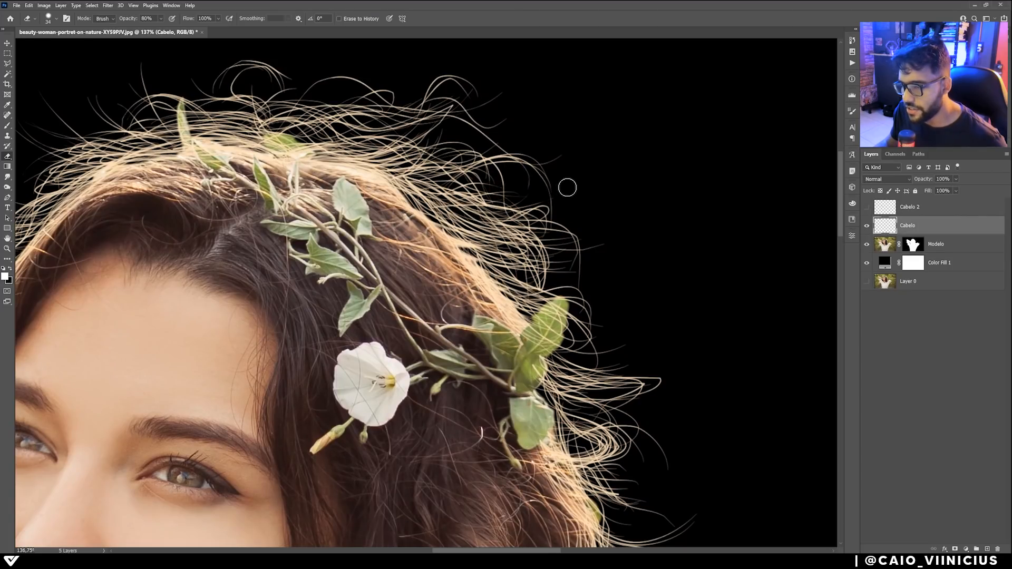
{"action": "right_click", "coordinate": [481, 228], "text": "alt"}
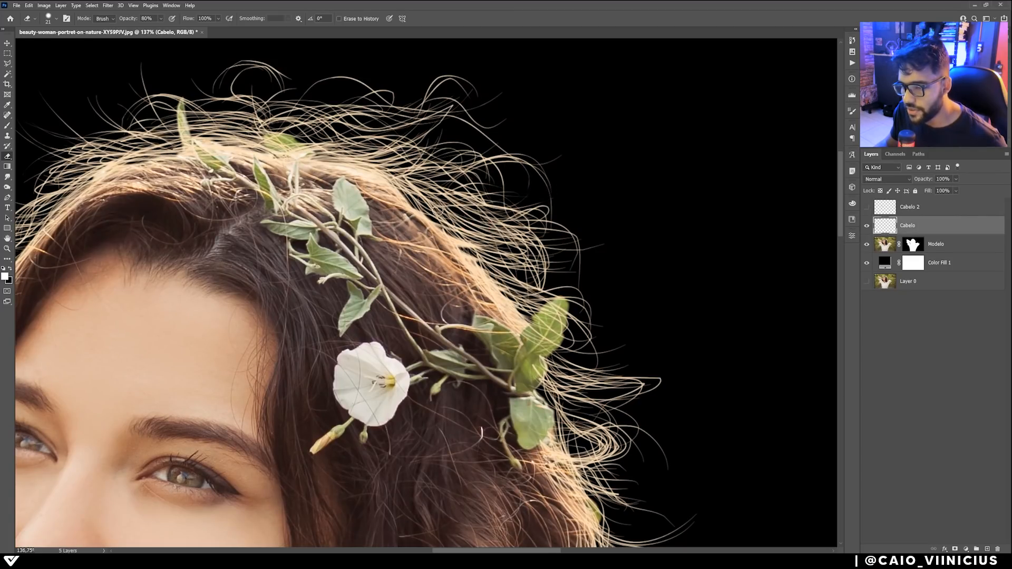
{"action": "mouse_move", "coordinate": [501, 205]}
{"action": "left_mouse_down"}
{"action": "mouse_move", "coordinate": [549, 217]}
{"action": "mouse_move", "coordinate": [543, 225]}
{"action": "left_mouse_up"}
{"action": "key", "text": "ctrl+z"}
{"action": "key", "text": "ctrl+z"}
{"action": "mouse_move", "coordinate": [546, 257]}
{"action": "left_mouse_down"}
{"action": "mouse_move", "coordinate": [501, 194]}
{"action": "mouse_move", "coordinate": [421, 173]}
{"action": "left_mouse_up"}
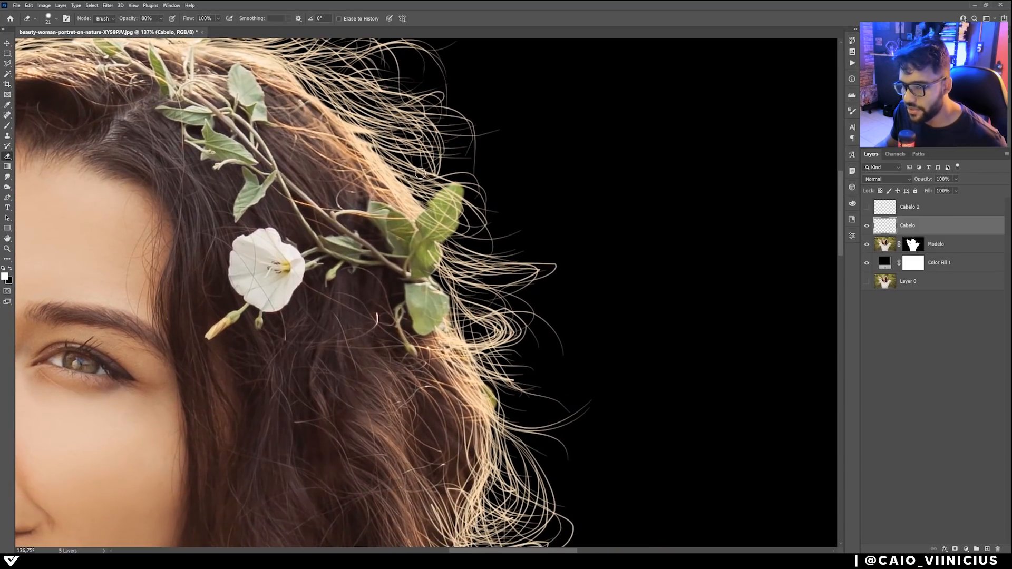
{"action": "left_click_drag", "start_coordinate": [501, 224], "coordinate": [413, 169]}
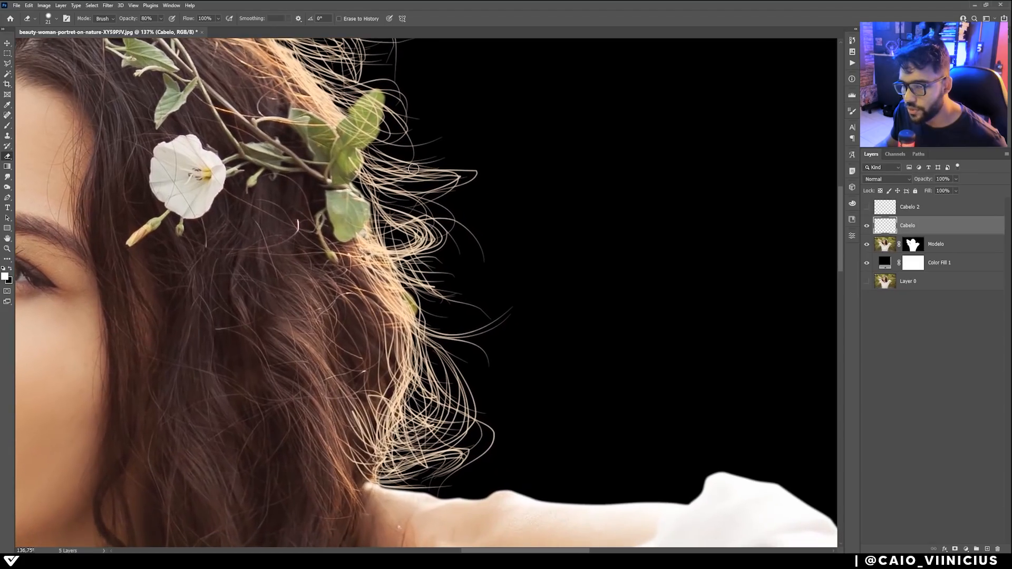
{"action": "mouse_move", "coordinate": [440, 216]}
{"action": "left_mouse_down"}
{"action": "mouse_move", "coordinate": [422, 238]}
{"action": "mouse_move", "coordinate": [428, 196]}
{"action": "left_mouse_up"}
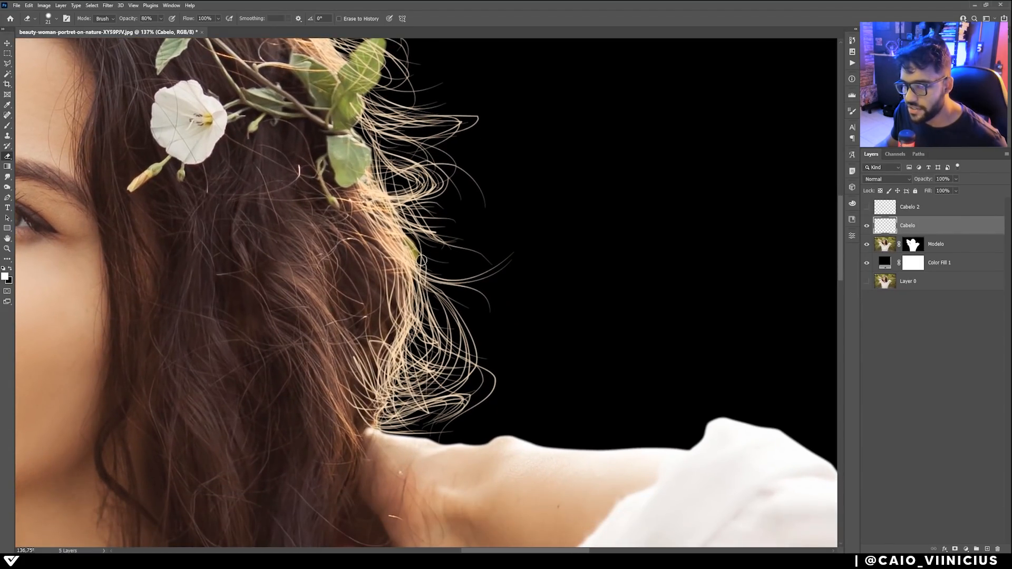
{"action": "mouse_move", "coordinate": [464, 232]}
{"action": "left_mouse_down"}
{"action": "mouse_move", "coordinate": [457, 185]}
{"action": "mouse_move", "coordinate": [421, 109]}
{"action": "left_mouse_up"}
{"action": "left_click_drag", "start_coordinate": [438, 255], "coordinate": [431, 233]}
- Fade the Cabelo strand tips just above the arm on the right with a slightly larger Eraser, and return to the flower crown
{"action": "right_click", "coordinate": [440, 233]}
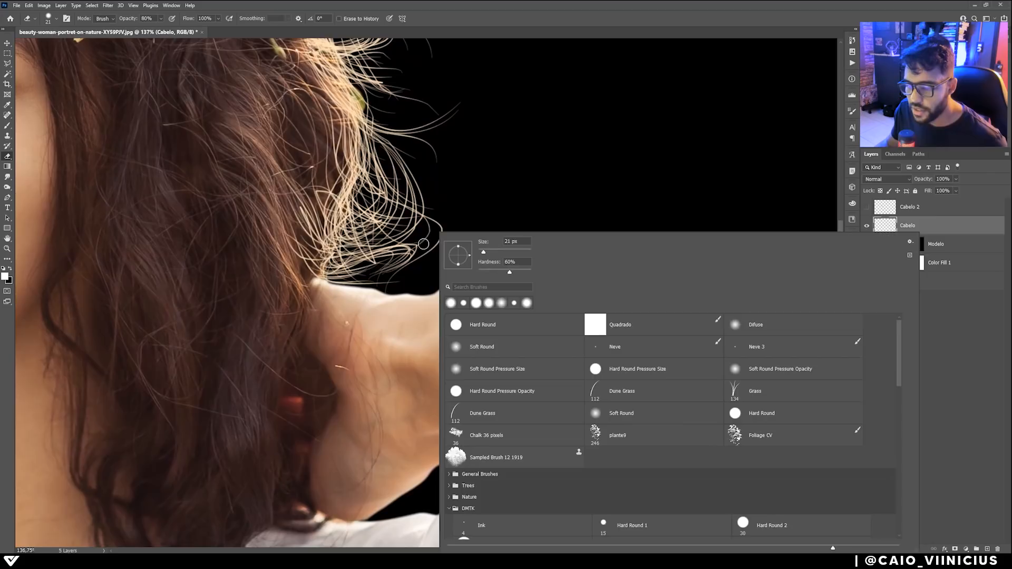
{"action": "right_click", "coordinate": [418, 242], "text": "alt"}
{"action": "mouse_move", "coordinate": [385, 196]}
{"action": "left_mouse_down"}
{"action": "mouse_move", "coordinate": [388, 226]}
{"action": "mouse_move", "coordinate": [405, 227]}
{"action": "mouse_move", "coordinate": [389, 210]}
{"action": "left_mouse_up"}
{"action": "left_click_drag", "start_coordinate": [402, 176], "coordinate": [409, 210]}
{"action": "mouse_move", "coordinate": [427, 210]}
{"action": "left_mouse_down"}
{"action": "mouse_move", "coordinate": [469, 178]}
{"action": "mouse_move", "coordinate": [439, 187]}
{"action": "mouse_move", "coordinate": [424, 224]}
{"action": "mouse_move", "coordinate": [429, 242]}
{"action": "left_mouse_up"}
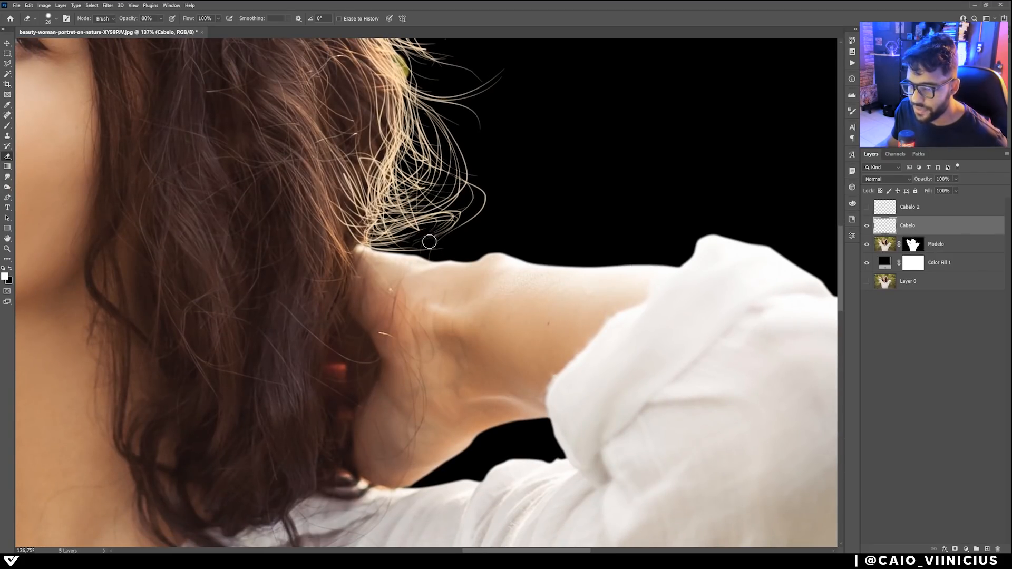
{"action": "left_click_drag", "start_coordinate": [433, 180], "coordinate": [438, 231]}
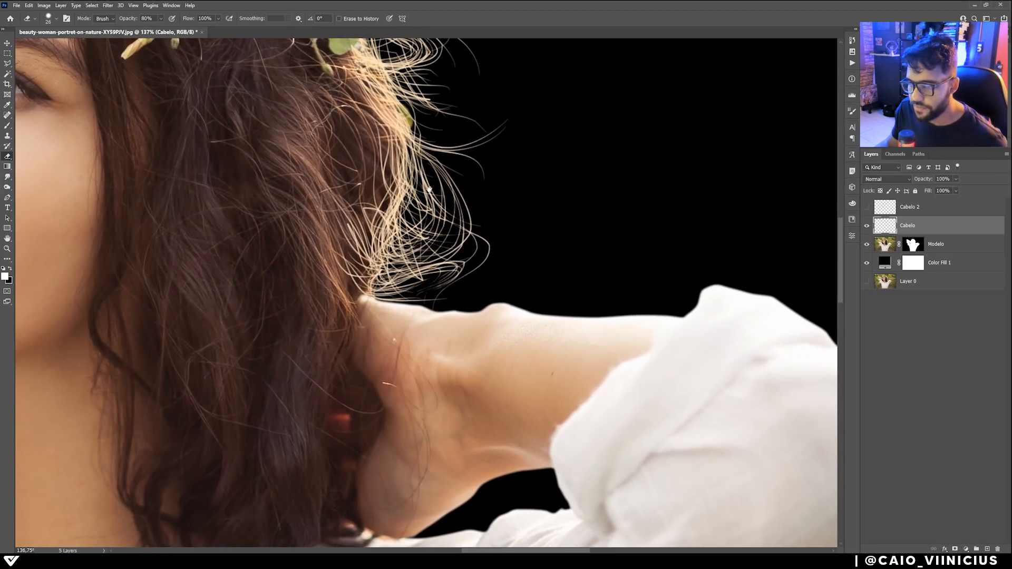
{"action": "left_click_drag", "start_coordinate": [422, 173], "coordinate": [459, 264]}
{"action": "left_click_drag", "start_coordinate": [430, 160], "coordinate": [477, 254]}
{"action": "left_click_drag", "start_coordinate": [454, 206], "coordinate": [477, 257]}
{"action": "left_click_drag", "start_coordinate": [446, 130], "coordinate": [477, 183]}
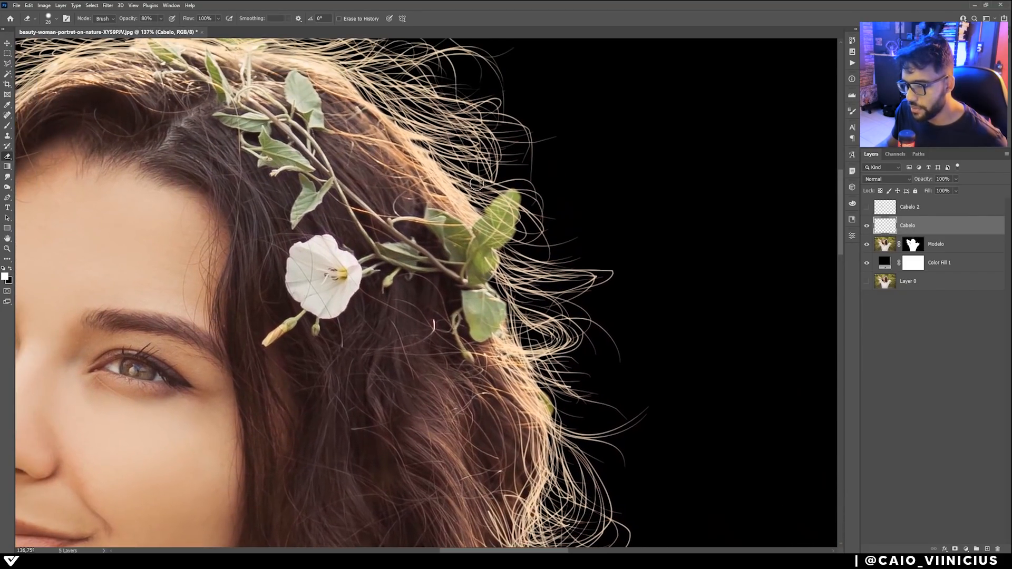
{"action": "left_click_drag", "start_coordinate": [475, 139], "coordinate": [537, 216]}
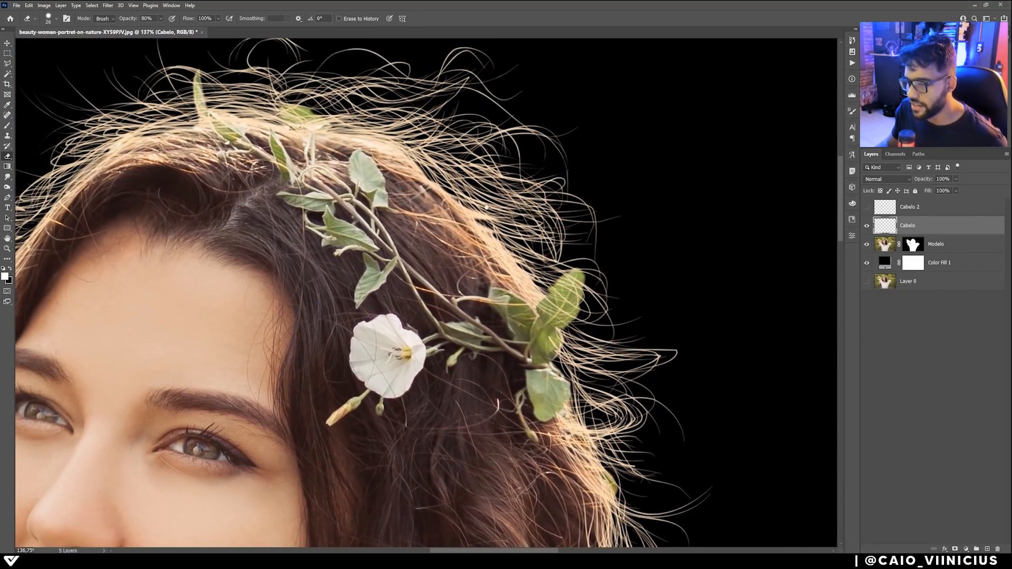
- Fade stray Cabelo flyaway tips down the left side of the hair to the raised arm, with the Eraser reduced to 19 px
{"action": "left_click_drag", "start_coordinate": [469, 163], "coordinate": [552, 246]}
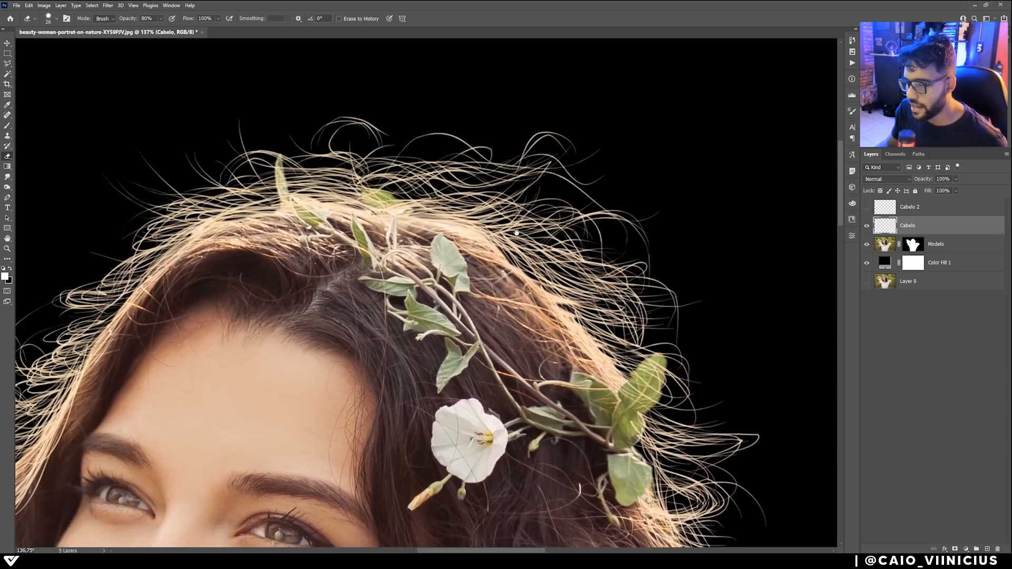
{"action": "left_click_drag", "start_coordinate": [500, 216], "coordinate": [562, 246]}
{"action": "left_click_drag", "start_coordinate": [420, 201], "coordinate": [558, 190]}
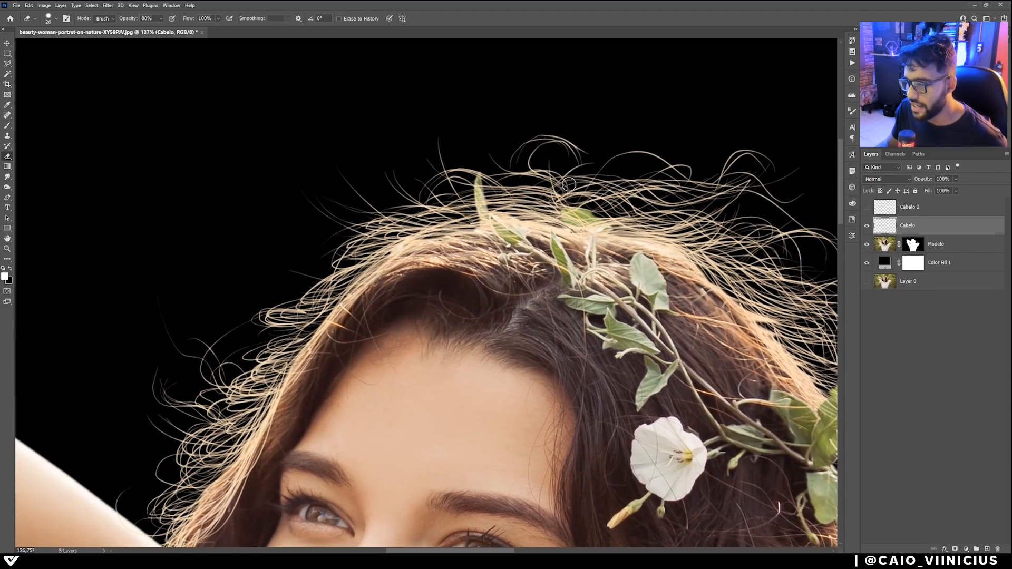
{"action": "left_click_drag", "start_coordinate": [493, 199], "coordinate": [514, 178]}
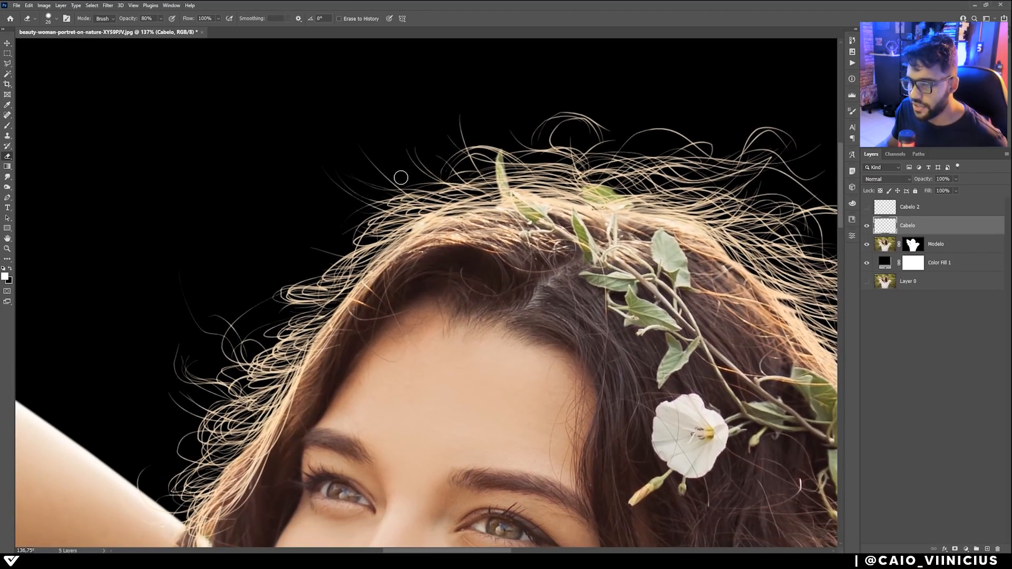
{"action": "left_click_drag", "start_coordinate": [391, 217], "coordinate": [516, 75]}
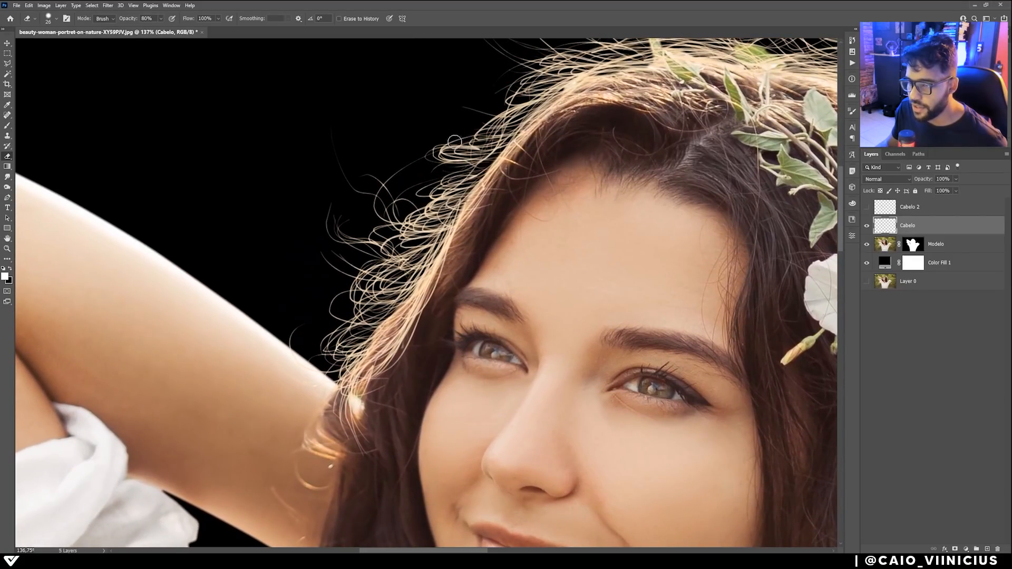
{"action": "left_click_drag", "start_coordinate": [428, 181], "coordinate": [381, 133]}
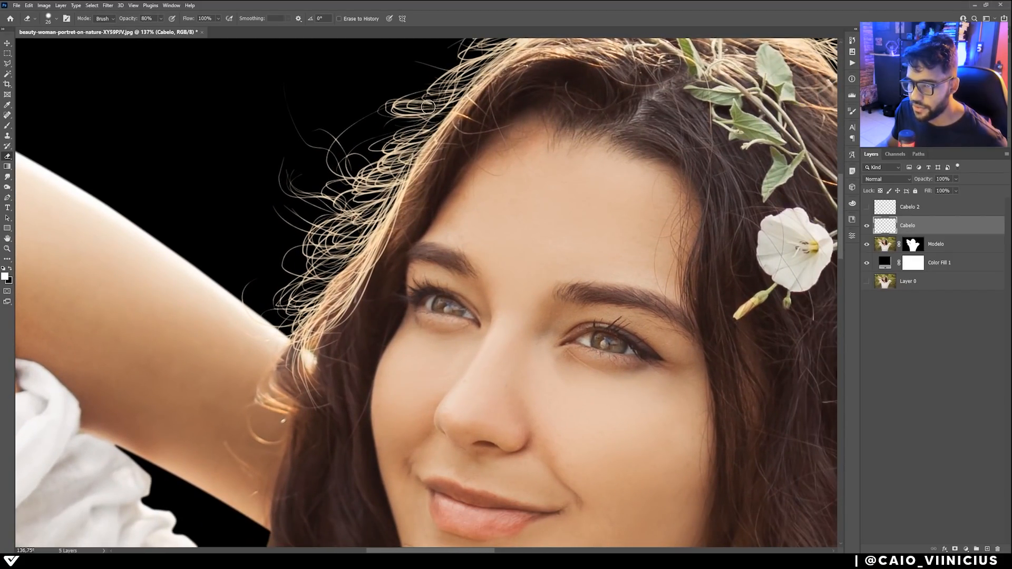
{"action": "left_click_drag", "start_coordinate": [430, 100], "coordinate": [427, 101]}
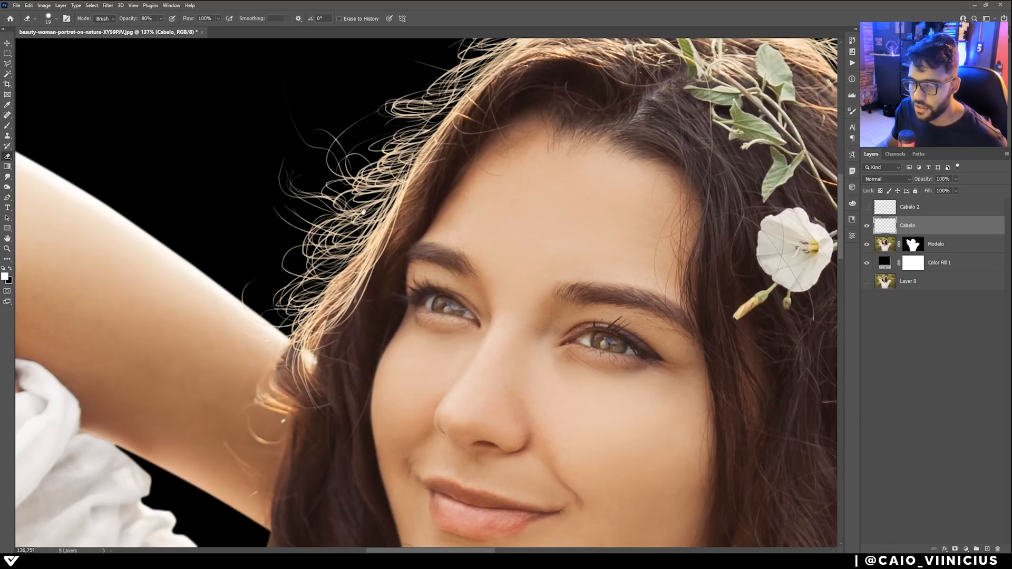
{"action": "left_click_drag", "start_coordinate": [364, 212], "coordinate": [371, 176]}
{"action": "left_click_drag", "start_coordinate": [316, 243], "coordinate": [261, 264]}
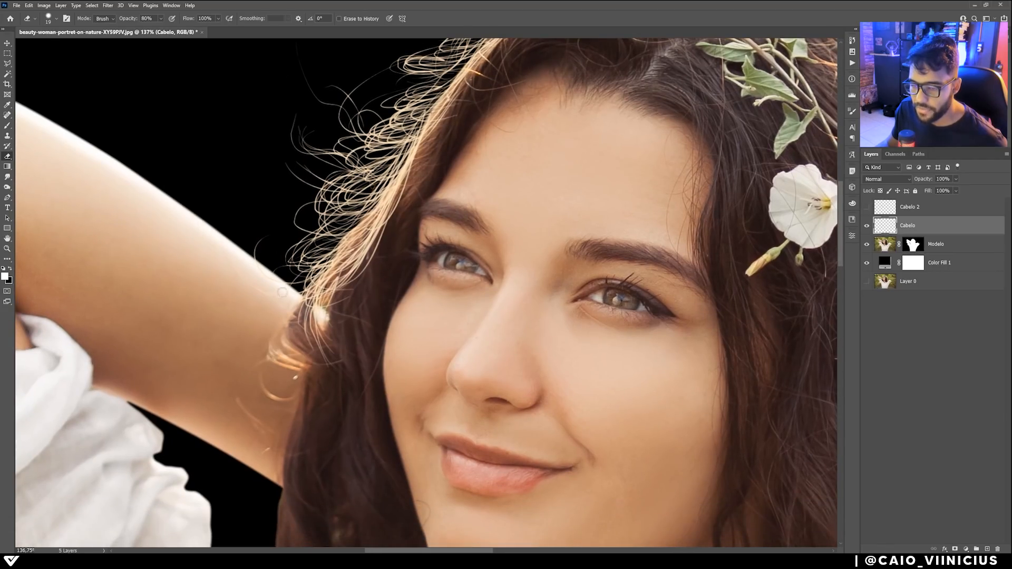
{"action": "scroll", "coordinate": [268, 247], "scroll_direction": "down", "scroll_amount": 3}
{"action": "scroll", "coordinate": [285, 205], "scroll_direction": "down", "scroll_amount": 1}
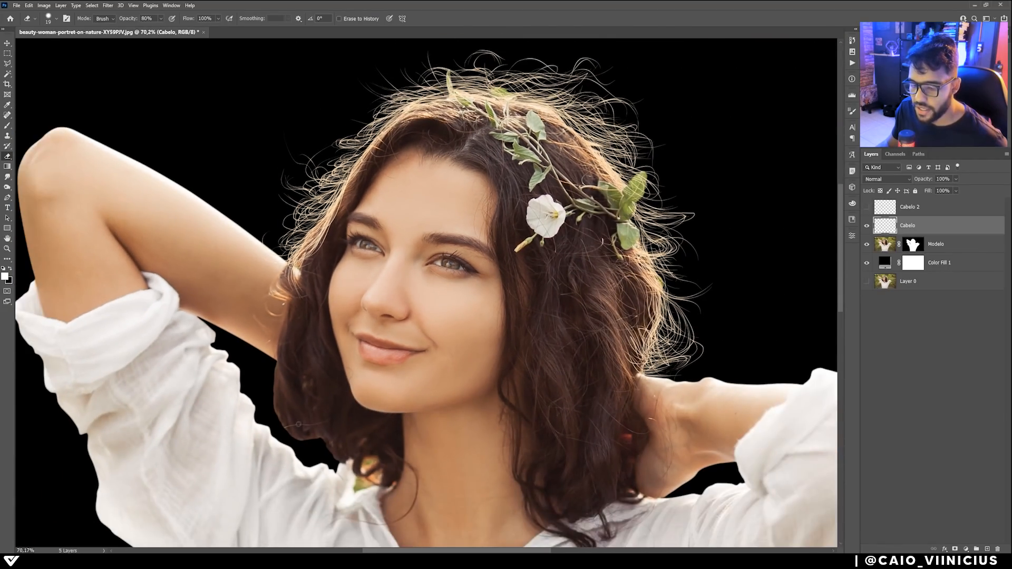
- Fade the Cabelo flyaway tips on the right side of the hair and around the crown, enlarging the Eraser to 29 px and 36 px
{"action": "scroll", "coordinate": [677, 340], "scroll_direction": "up", "scroll_amount": 4}
{"action": "key", "text": "bracketright"}
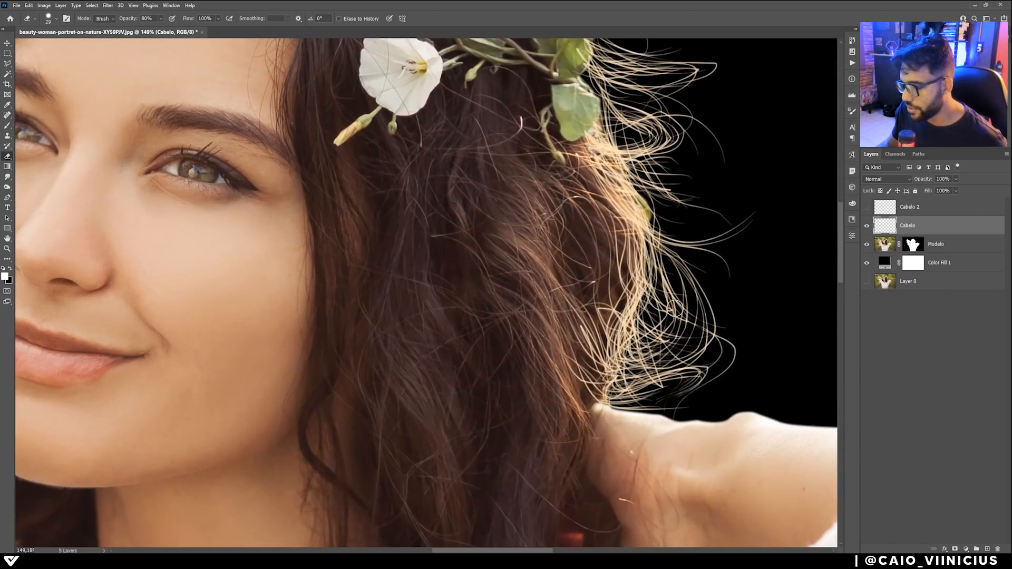
{"action": "mouse_move", "coordinate": [718, 235]}
{"action": "left_mouse_down"}
{"action": "mouse_move", "coordinate": [764, 204]}
{"action": "mouse_move", "coordinate": [614, 327]}
{"action": "left_mouse_up"}
{"action": "scroll", "coordinate": [619, 230], "scroll_direction": "down", "scroll_amount": 6}
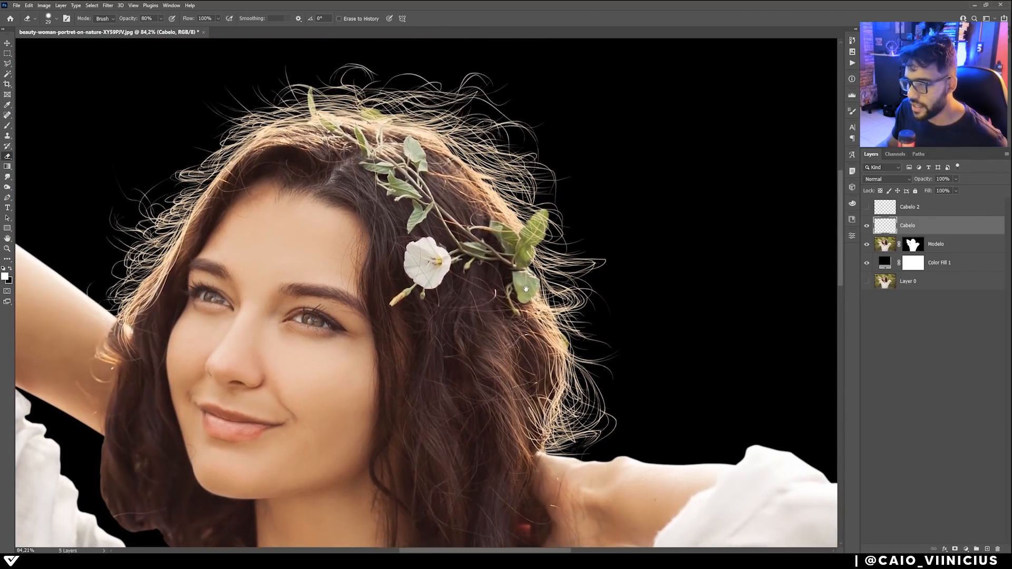
{"action": "left_click_drag", "start_coordinate": [526, 289], "coordinate": [526, 297]}
{"action": "left_click_drag", "start_coordinate": [511, 226], "coordinate": [526, 226]}
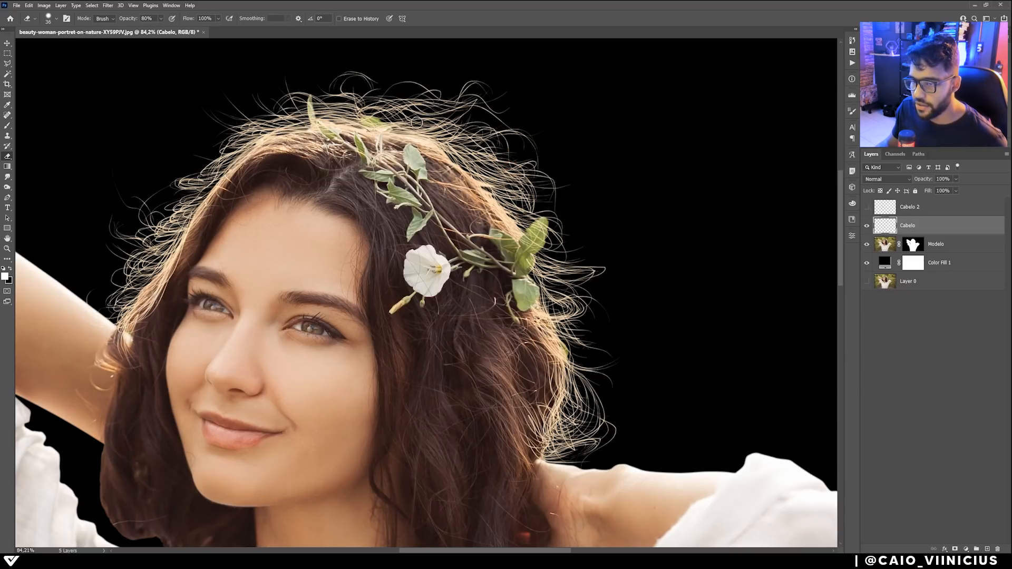
{"action": "key", "text": "z"}
{"action": "left_click_drag", "start_coordinate": [421, 121], "coordinate": [391, 122]}
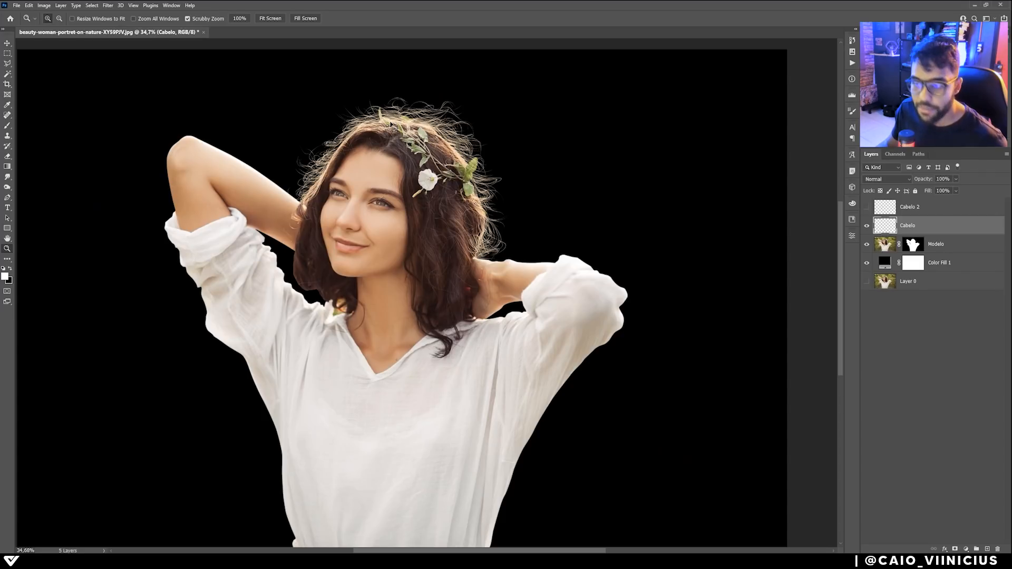
{"action": "key", "text": "ctrl+shift+i"}
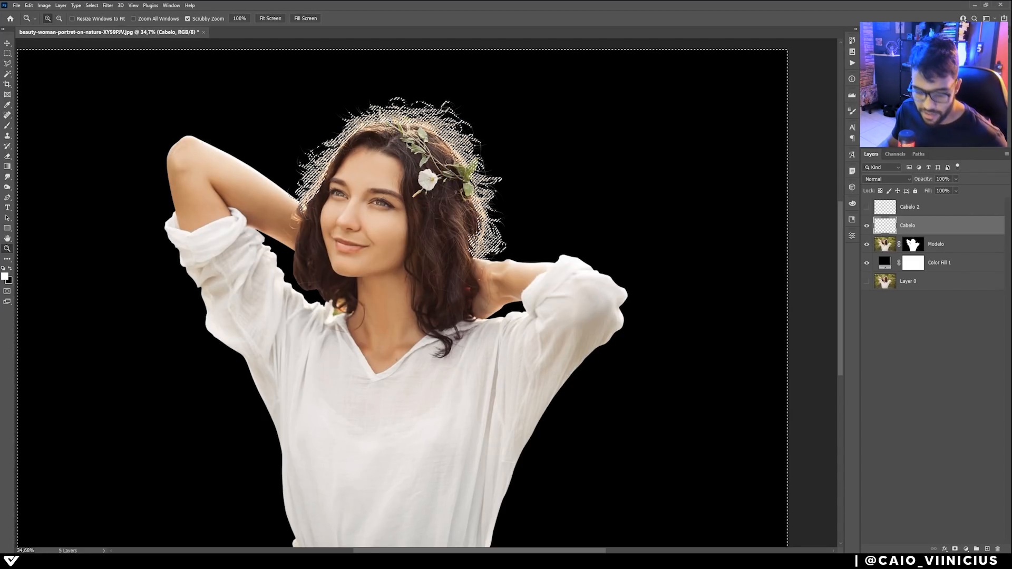
{"action": "key", "text": "ctrl+d"}
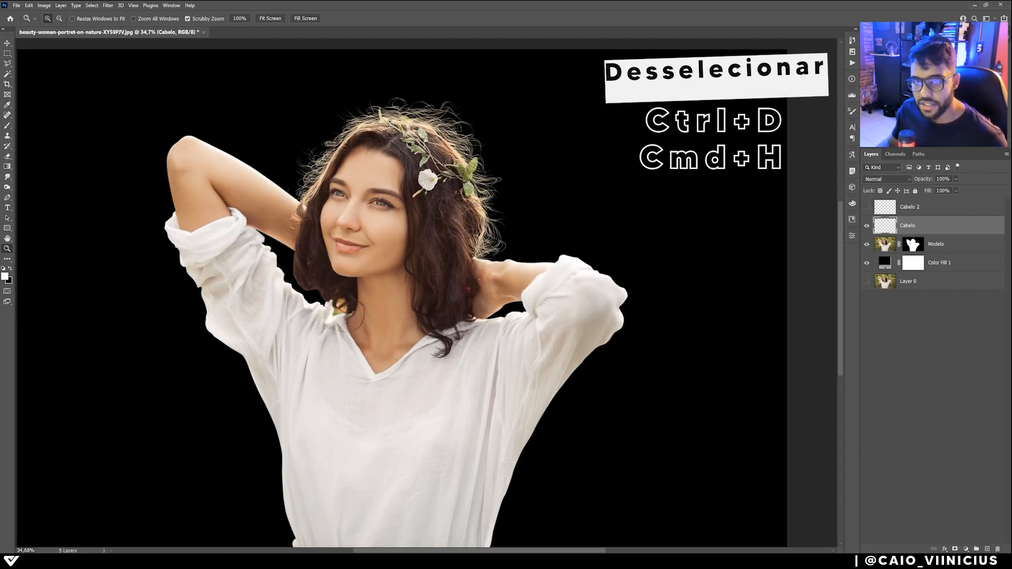
- Load the Cabelo layer's strands as a selection and take the selection outline off the canvas
{"action": "left_click_drag", "start_coordinate": [389, 122], "coordinate": [429, 104]}
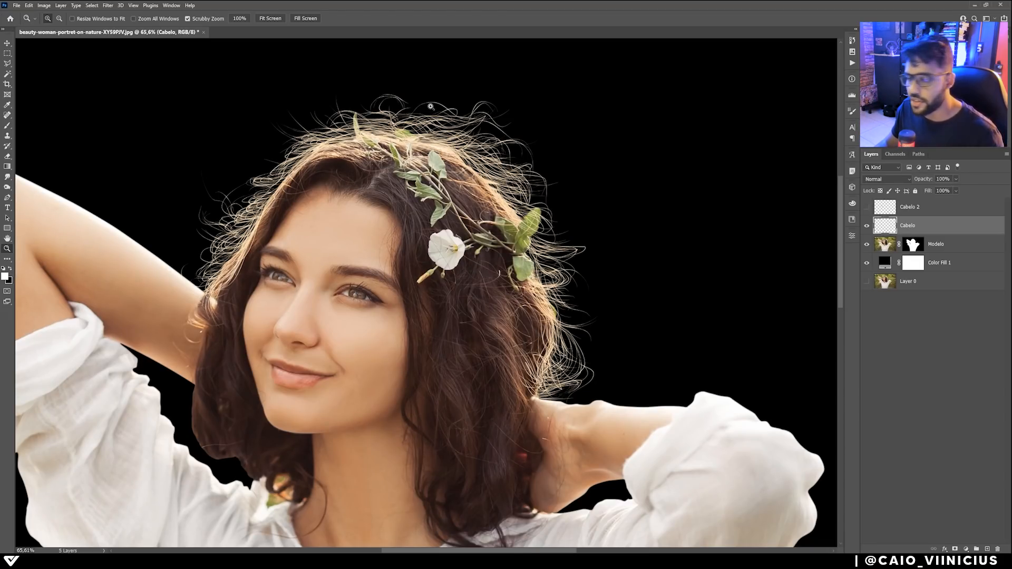
{"action": "left_click", "coordinate": [882, 226], "text": "ctrl"}
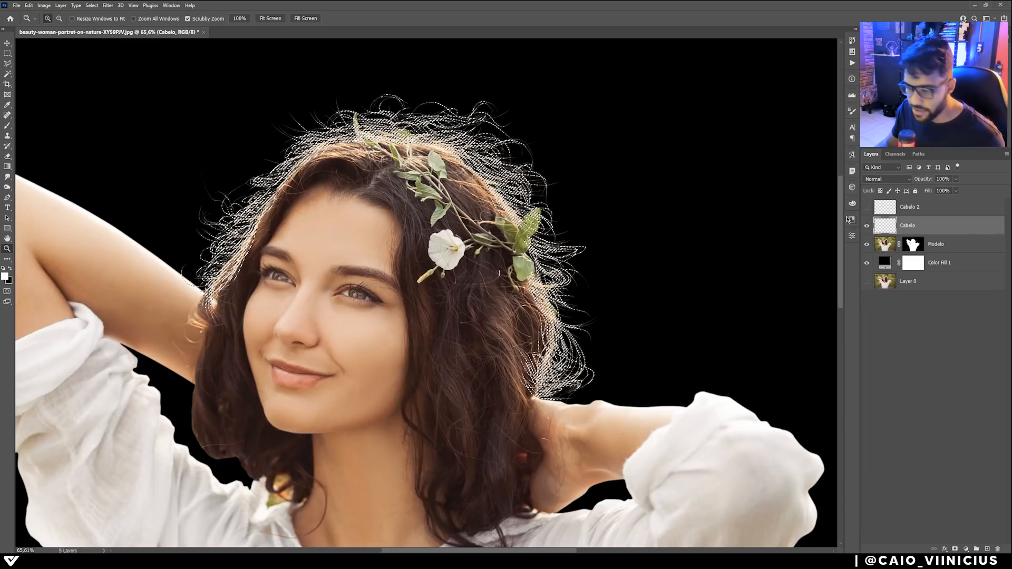
{"action": "key", "text": "ctrl+d"}
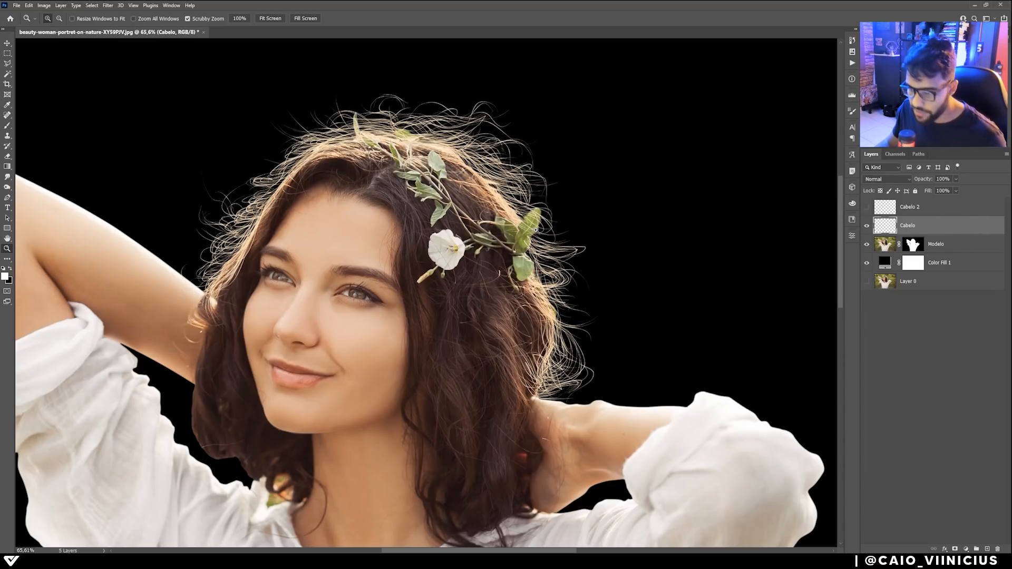
- Prepare the 7 px Hard Round Brush for the Cabelo strands, editing its hardness and setting its opacity to 40%
{"action": "key", "text": "b"}
{"action": "scroll", "coordinate": [446, 135], "scroll_direction": "up", "scroll_amount": 2}
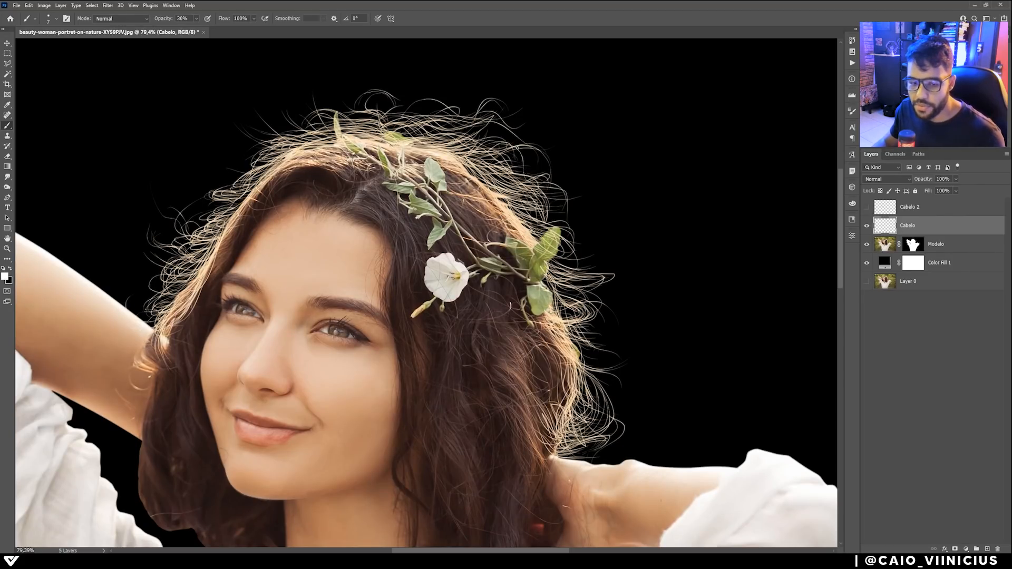
{"action": "scroll", "coordinate": [245, 139], "scroll_direction": "up", "scroll_amount": 2}
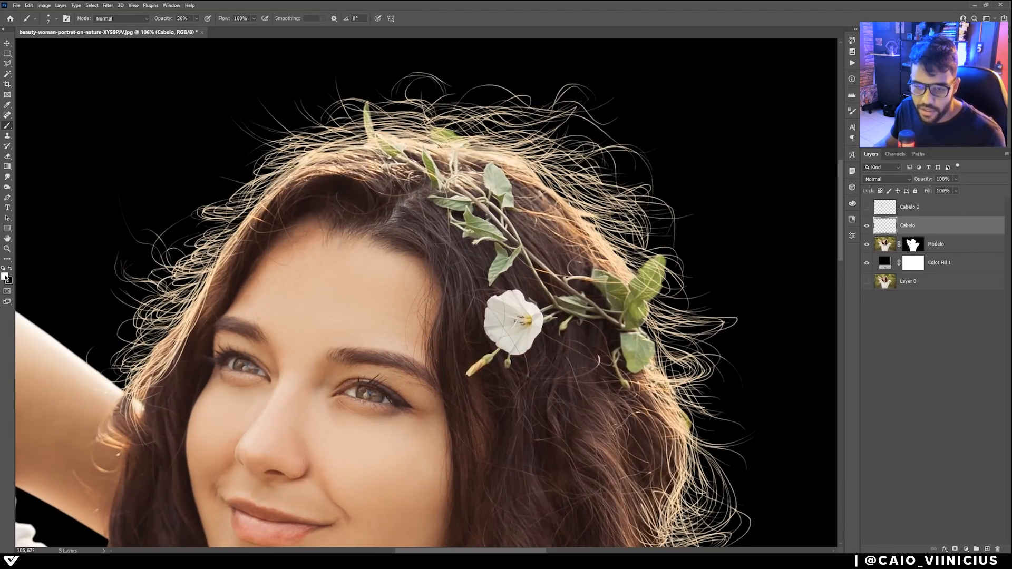
{"action": "right_click", "coordinate": [197, 69]}
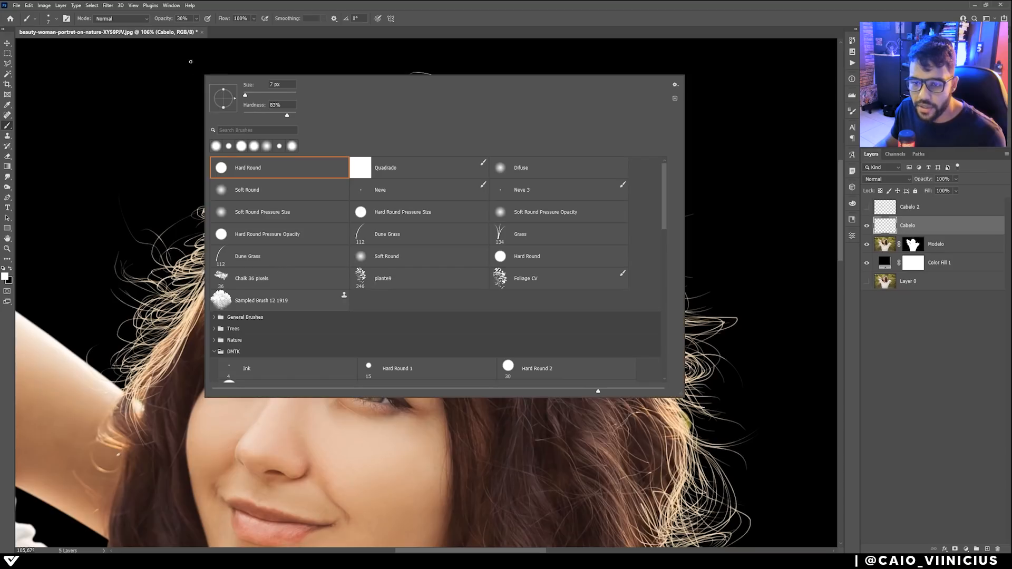
{"action": "left_click_drag", "start_coordinate": [284, 107], "coordinate": [257, 111]}
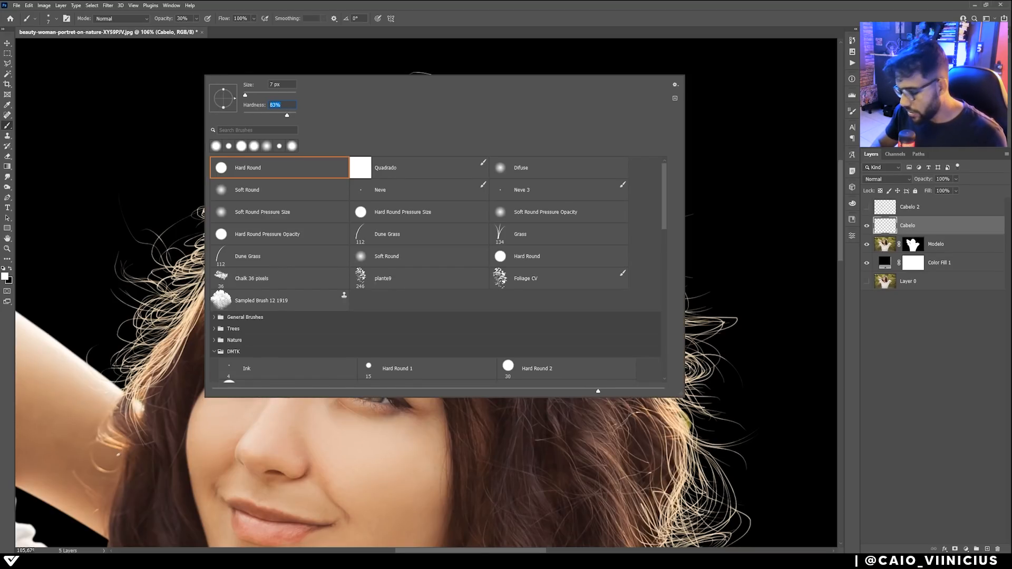
{"action": "key", "text": "Return"}
{"action": "scroll", "coordinate": [309, 110], "scroll_direction": "up", "scroll_amount": 2}
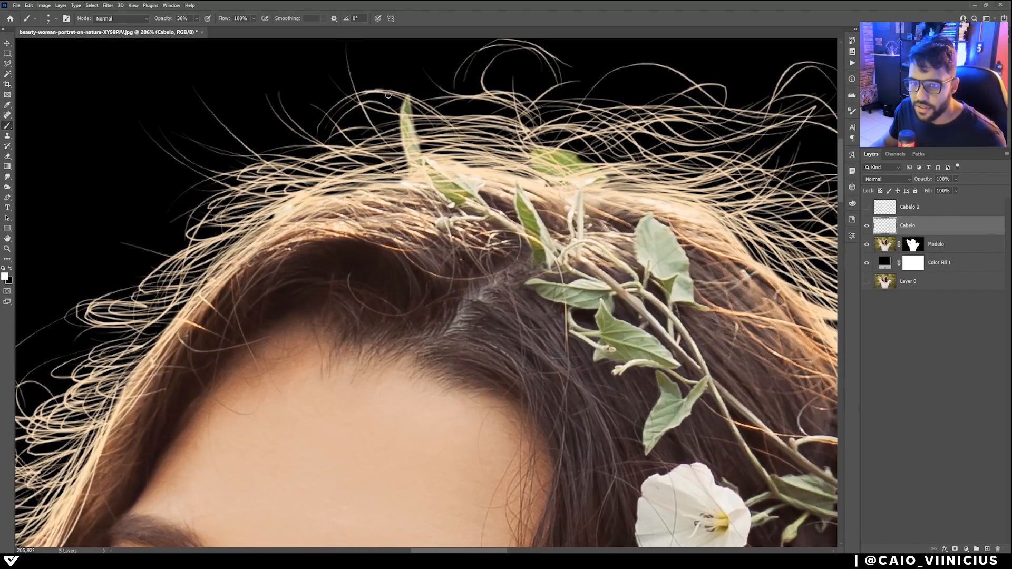
{"action": "key", "text": "4"}
- Paint white highlights along the Cabelo flyaways over the crown and down the right side, past the crown's green leaves
{"action": "left_click_drag", "start_coordinate": [385, 83], "coordinate": [326, 263]}
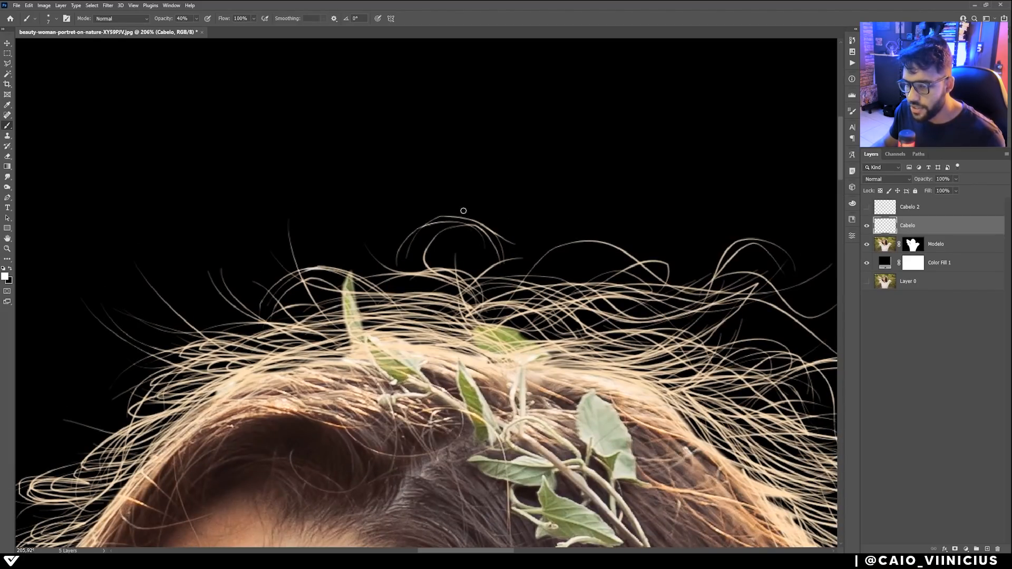
{"action": "left_click_drag", "start_coordinate": [571, 235], "coordinate": [372, 185]}
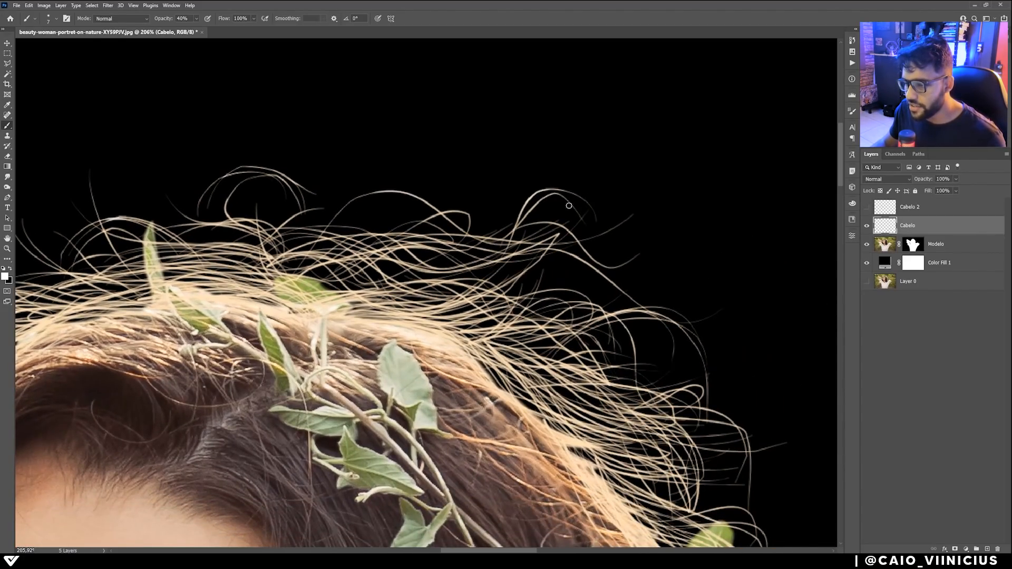
{"action": "left_click_drag", "start_coordinate": [565, 207], "coordinate": [430, 152]}
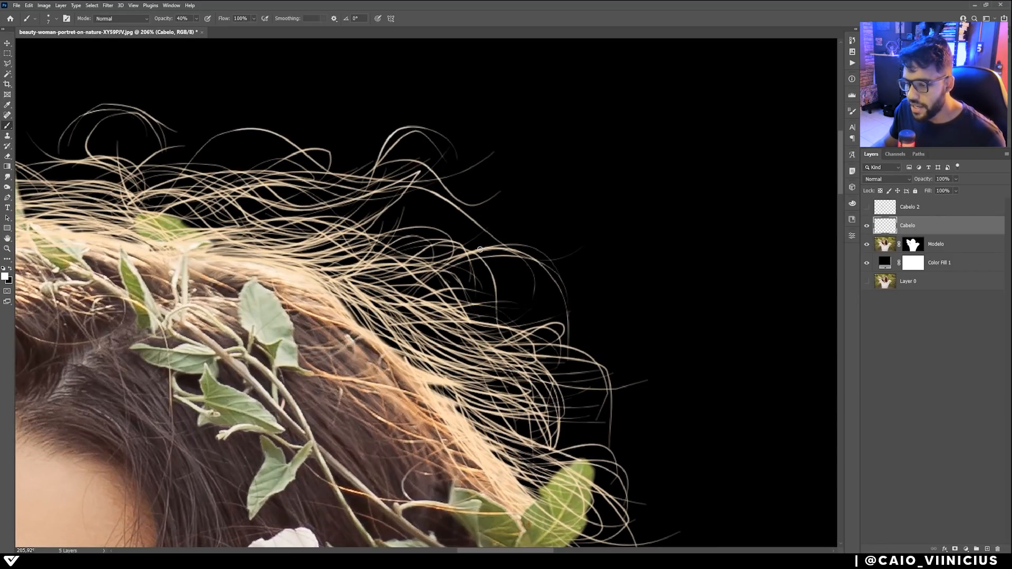
{"action": "mouse_move", "coordinate": [479, 251]}
{"action": "left_mouse_down"}
{"action": "mouse_move", "coordinate": [516, 252]}
{"action": "mouse_move", "coordinate": [458, 146]}
{"action": "left_mouse_up"}
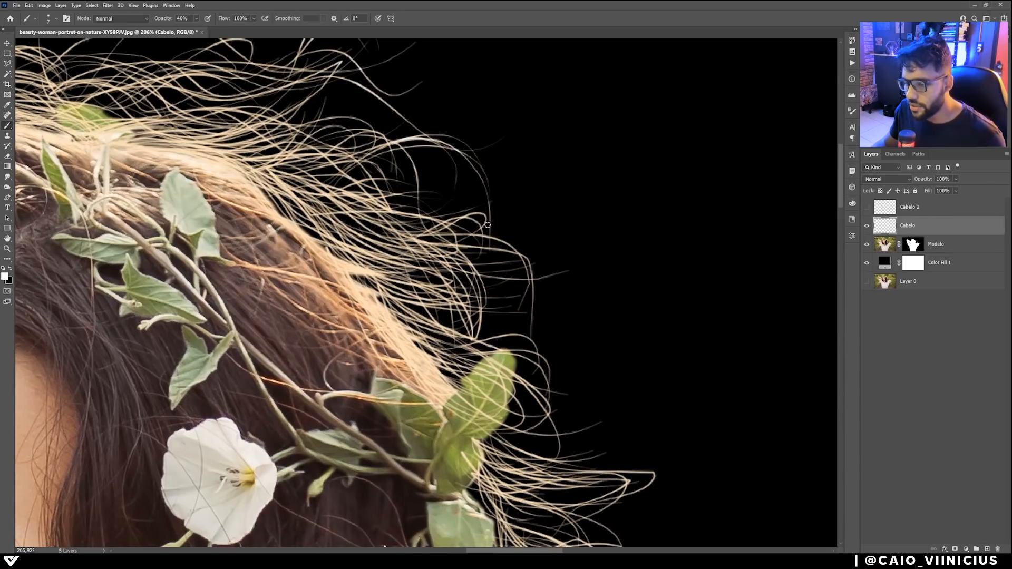
{"action": "mouse_move", "coordinate": [491, 238]}
{"action": "left_mouse_down"}
{"action": "mouse_move", "coordinate": [526, 260]}
{"action": "mouse_move", "coordinate": [472, 118]}
{"action": "left_mouse_up"}
{"action": "mouse_move", "coordinate": [572, 332]}
{"action": "left_mouse_down"}
{"action": "mouse_move", "coordinate": [569, 343]}
{"action": "mouse_move", "coordinate": [589, 337]}
{"action": "left_mouse_up"}
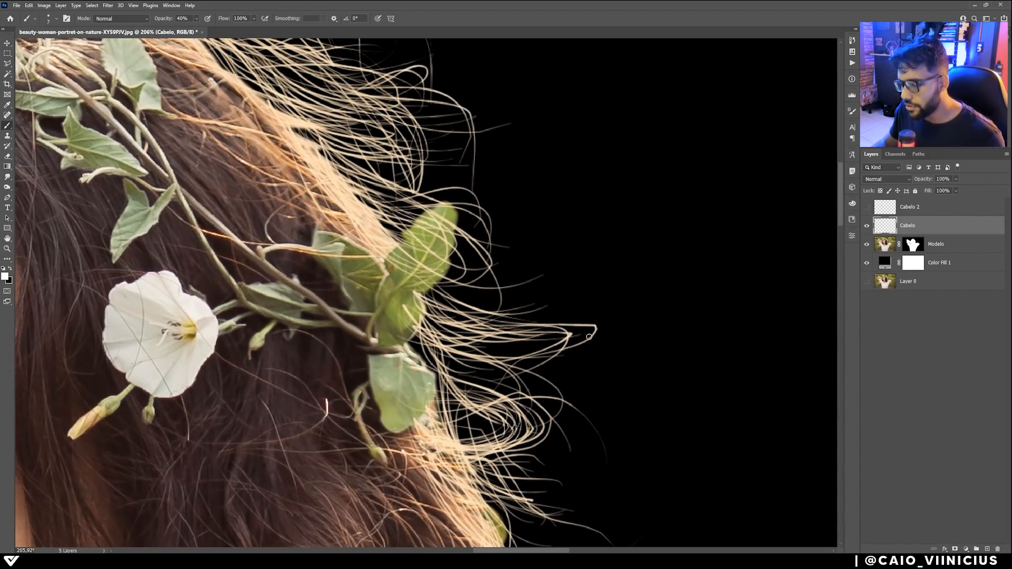
{"action": "left_click_drag", "start_coordinate": [411, 217], "coordinate": [553, 350]}
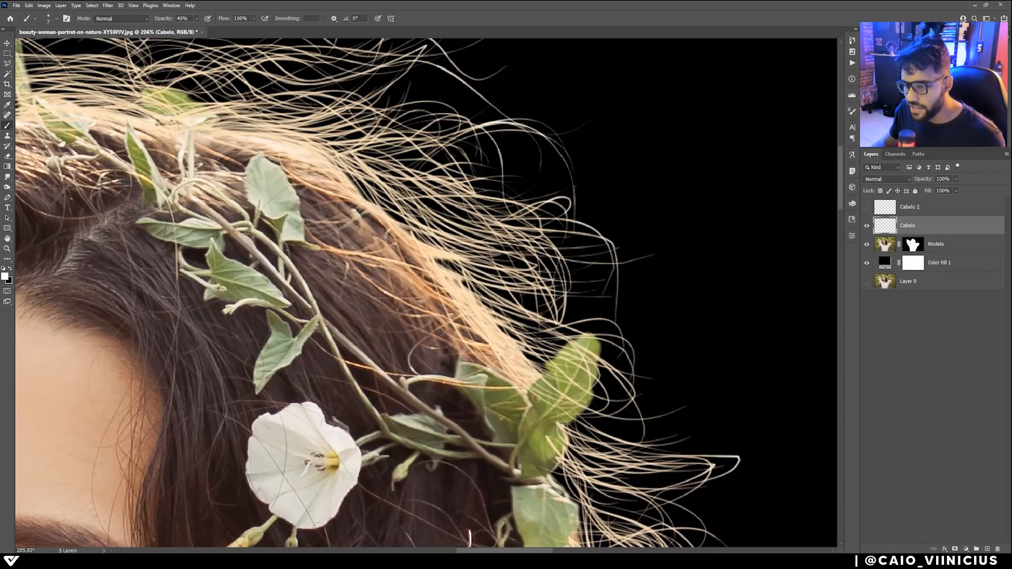
{"action": "left_click_drag", "start_coordinate": [429, 175], "coordinate": [537, 278]}
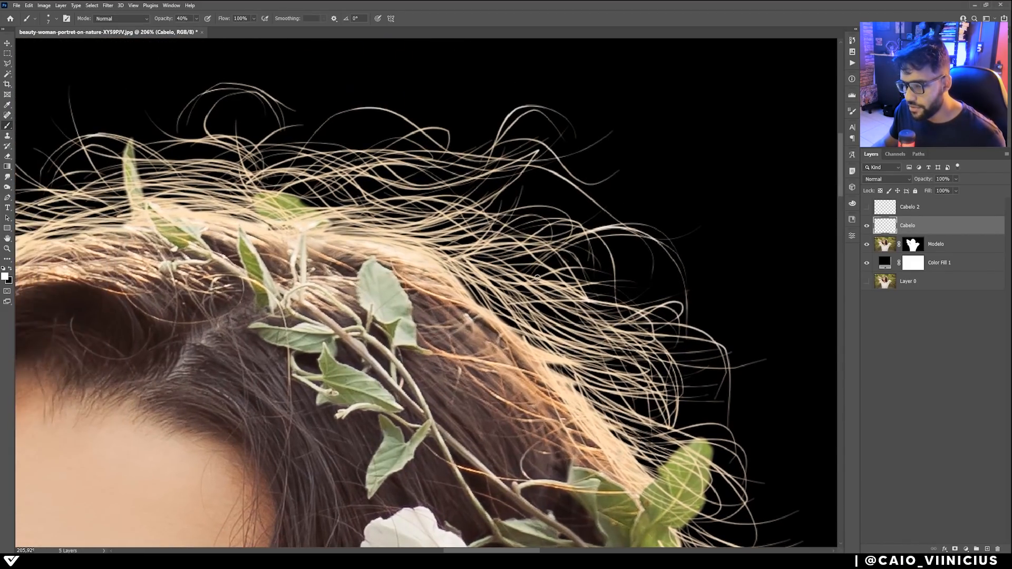
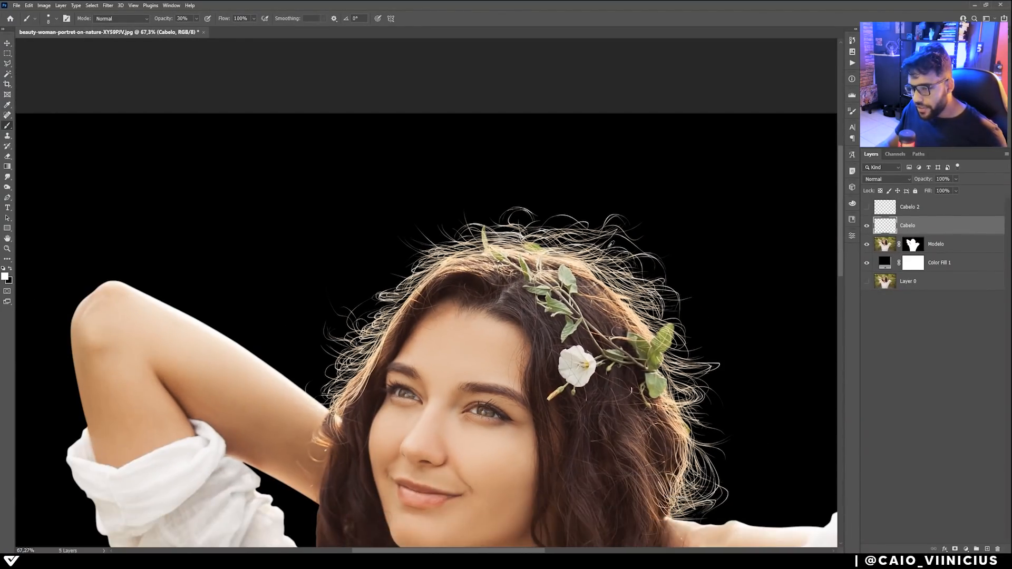
- Examine the highlighted Cabelo flyaways against the black background, both up close and across the whole portrait
{"action": "scroll", "coordinate": [534, 233], "scroll_direction": "up", "scroll_amount": 5}
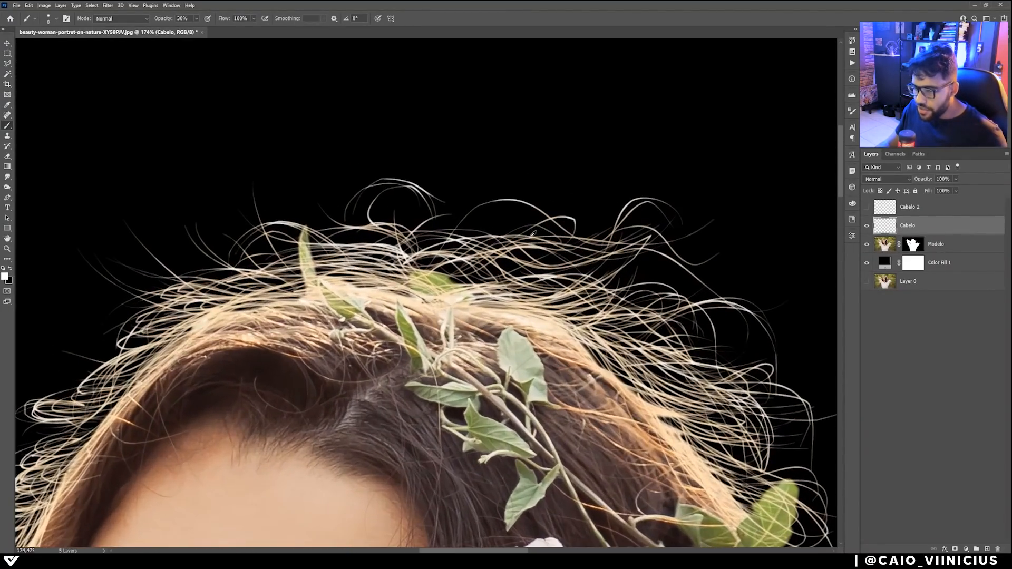
{"action": "scroll", "coordinate": [534, 233], "scroll_direction": "down", "scroll_amount": 7}
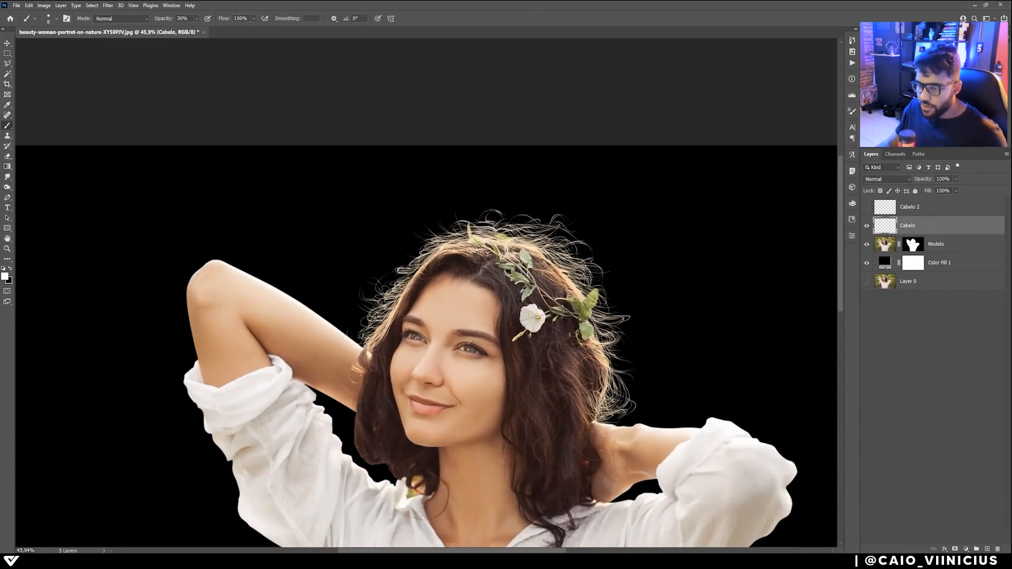
{"action": "scroll", "coordinate": [523, 291], "scroll_direction": "up", "scroll_amount": 1}
{"action": "scroll", "coordinate": [524, 291], "scroll_direction": "down", "scroll_amount": 1}
{"action": "scroll", "coordinate": [523, 291], "scroll_direction": "up", "scroll_amount": 1}
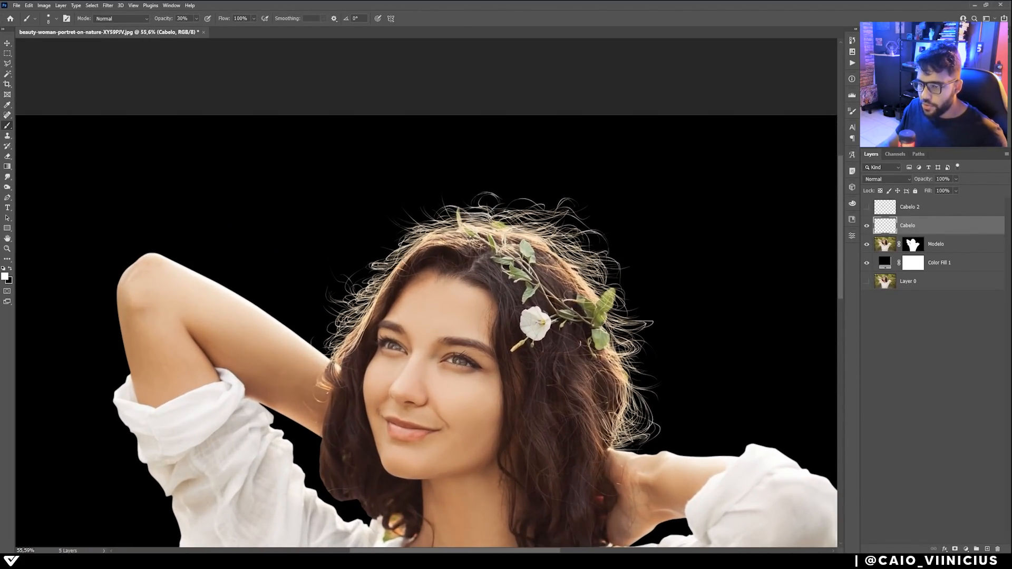
{"action": "left_click_drag", "start_coordinate": [509, 282], "coordinate": [460, 184]}
{"action": "scroll", "coordinate": [459, 184], "scroll_direction": "down", "scroll_amount": 1}
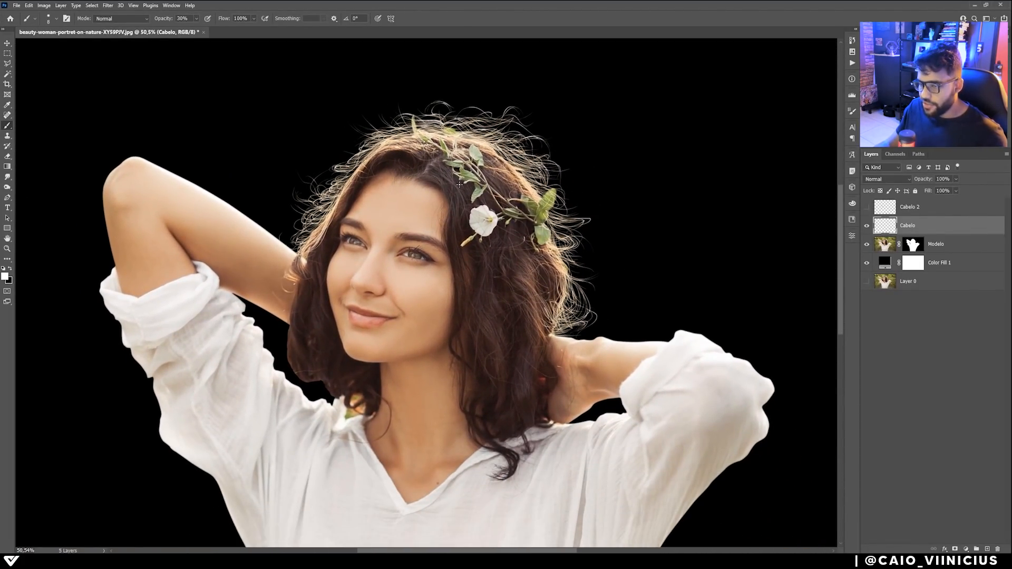
{"action": "scroll", "coordinate": [459, 184], "scroll_direction": "up", "scroll_amount": 2}
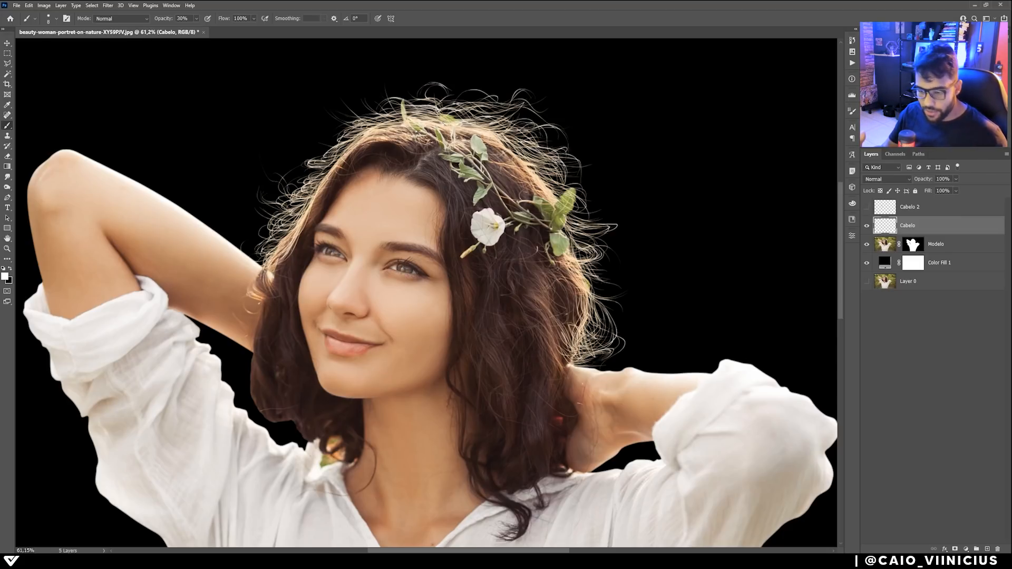
- Start a Gaussian Blur on the Cabelo flyaways over the crown and set its radius to 0,5 pixels
{"action": "key", "text": "ctrl+h"}
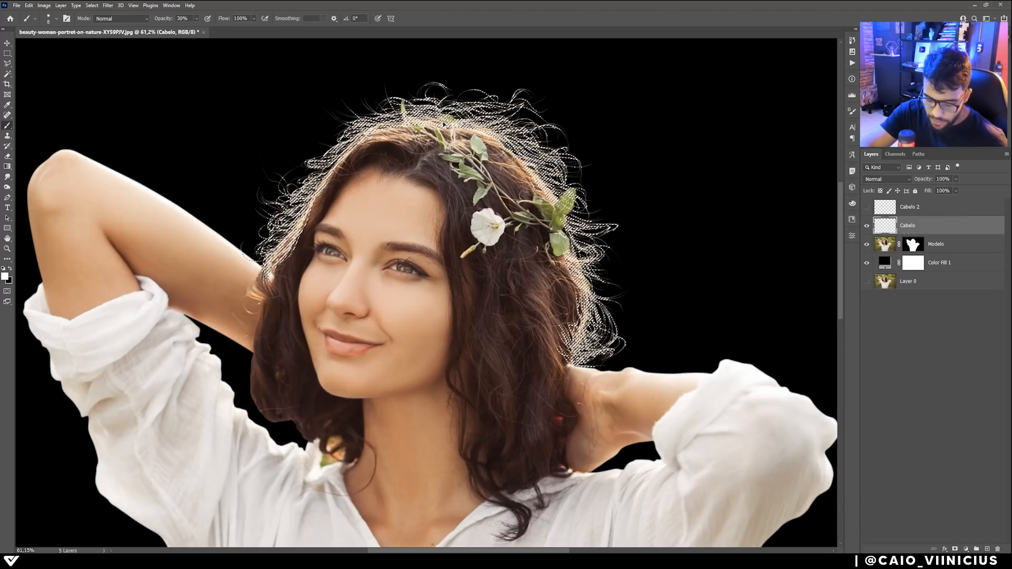
{"action": "key", "text": "ctrl+h"}
{"action": "key", "text": "z"}
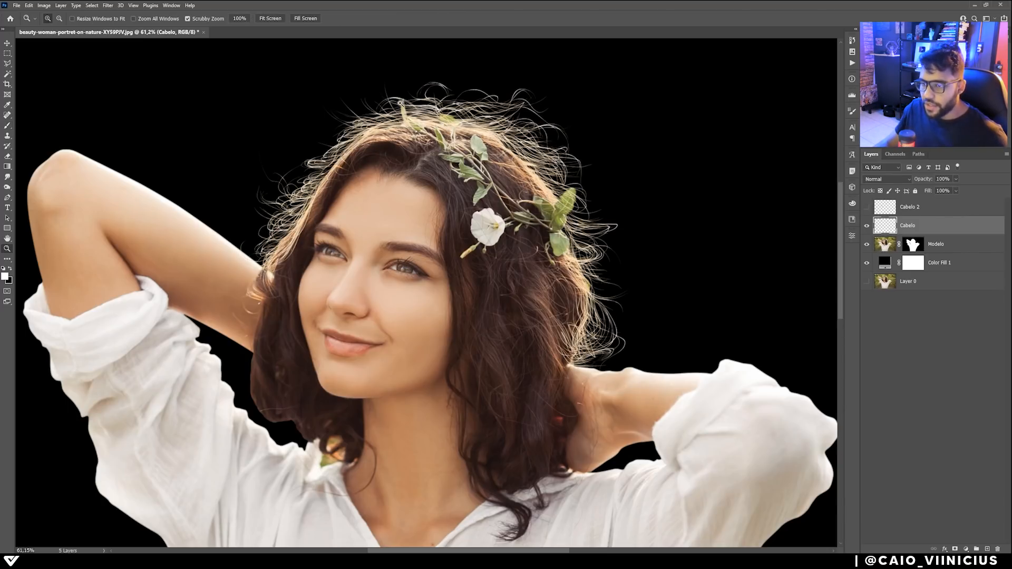
{"action": "left_click_drag", "start_coordinate": [381, 91], "coordinate": [423, 107]}
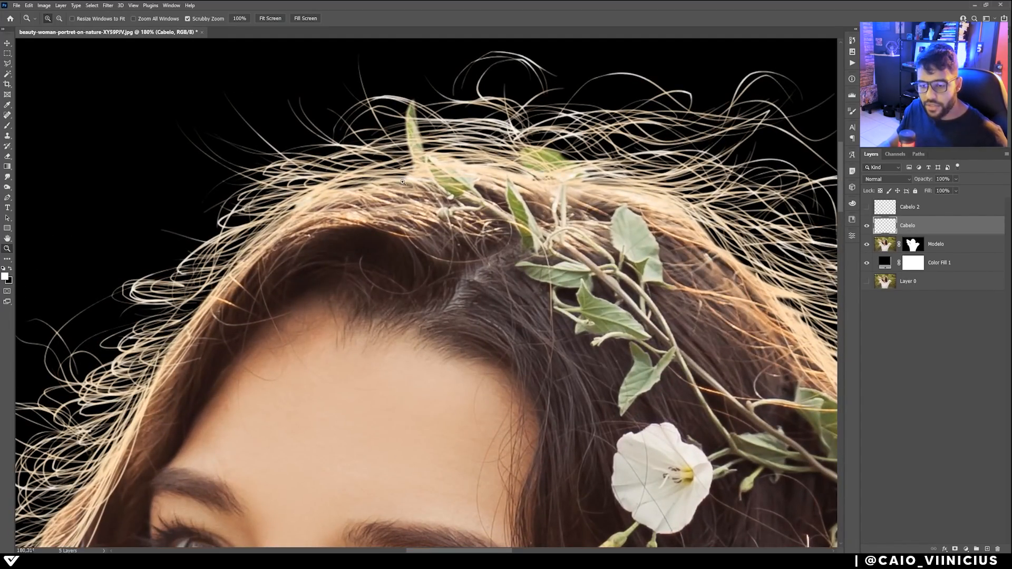
{"action": "left_click_drag", "start_coordinate": [545, 168], "coordinate": [361, 257]}
{"action": "left_click", "coordinate": [107, 6]}
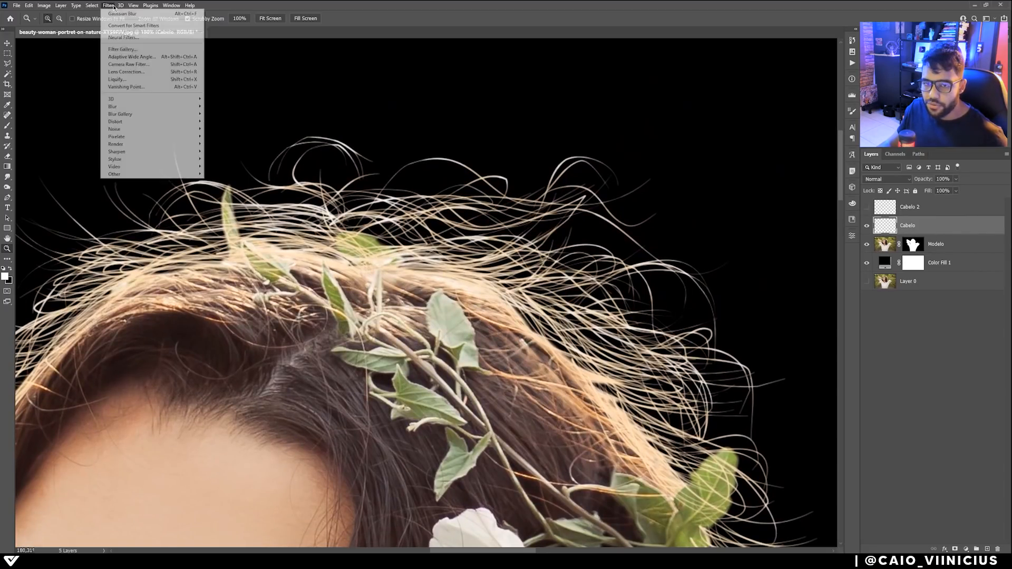
{"action": "mouse_move", "coordinate": [123, 108]}
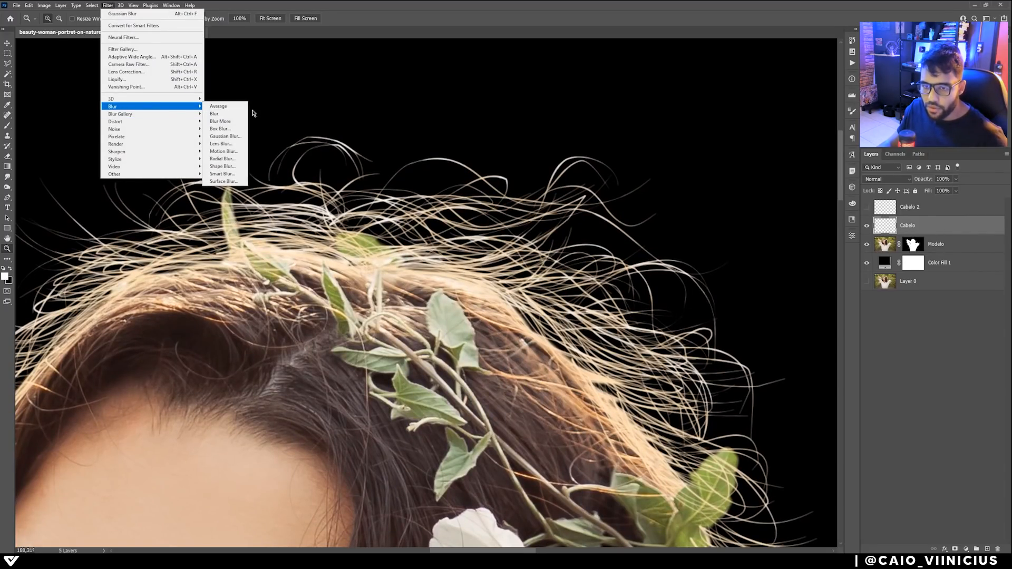
{"action": "left_click", "coordinate": [232, 134]}
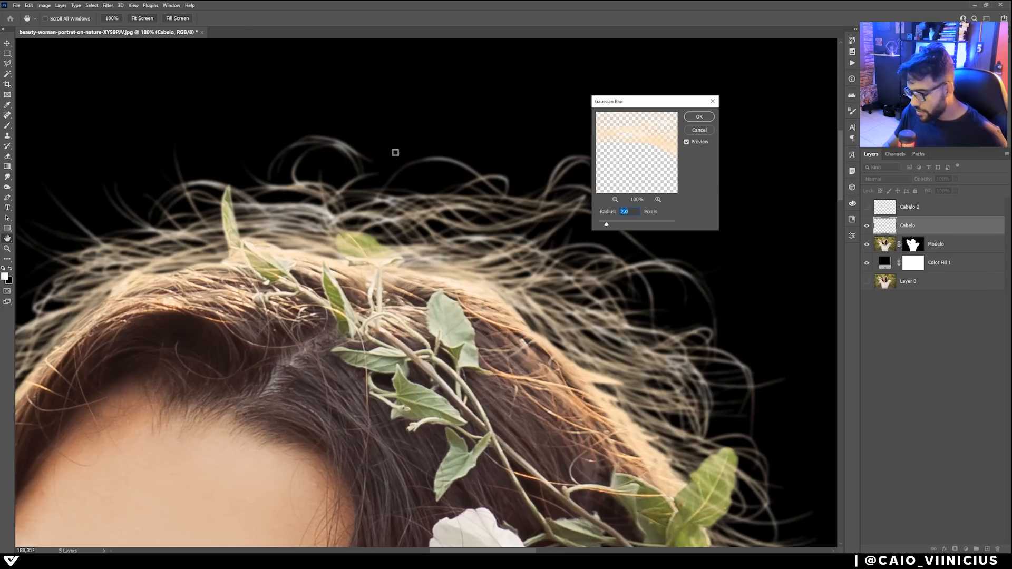
{"action": "type", "text": "0,5"}
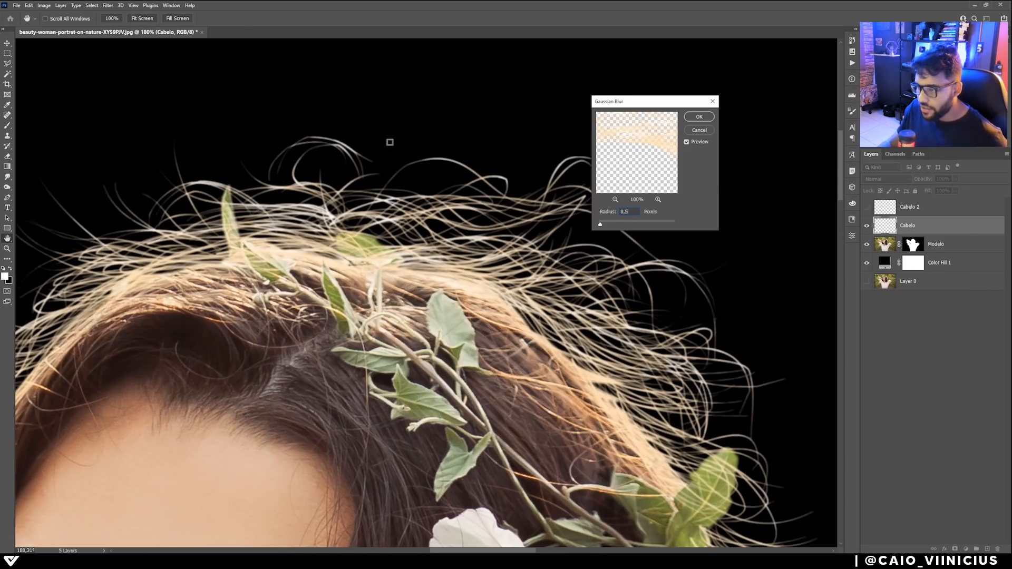
- Compare the Cabelo flyaways with and without the Gaussian Blur preview, and apply the blur
{"action": "left_click", "coordinate": [688, 143]}
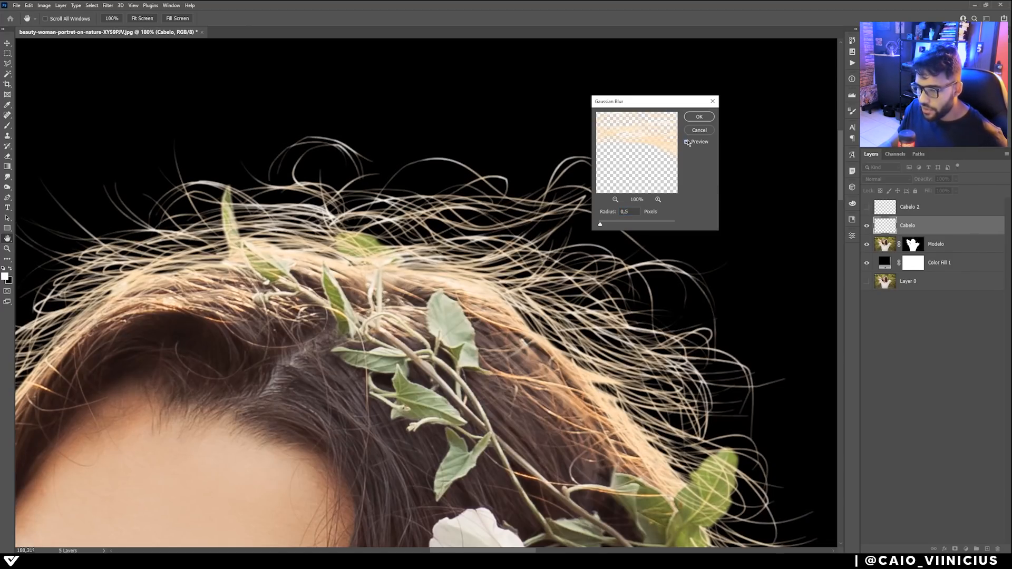
{"action": "left_click", "coordinate": [688, 142]}
{"action": "left_click", "coordinate": [688, 143]}
{"action": "left_click", "coordinate": [688, 143]}
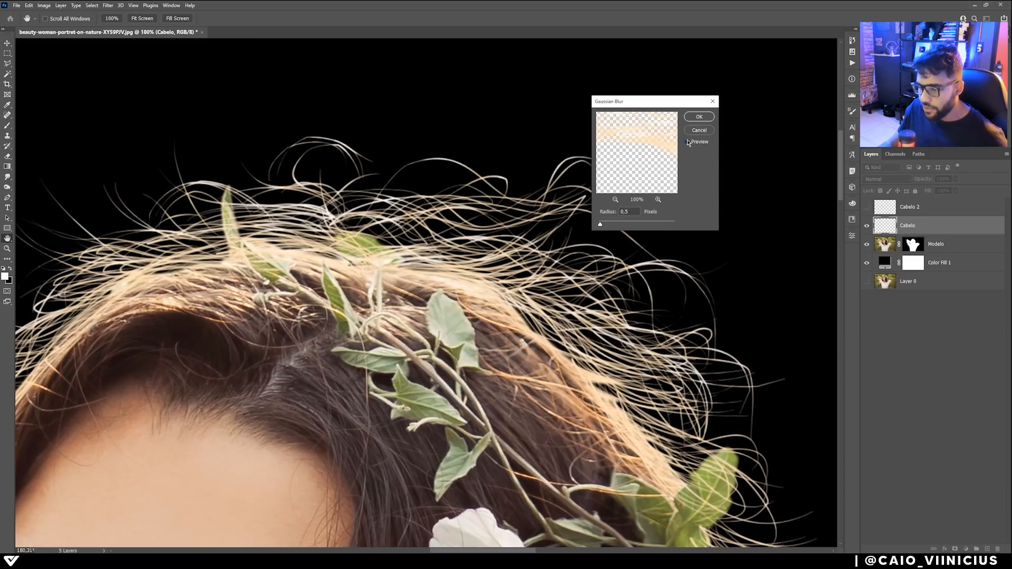
{"action": "left_click", "coordinate": [687, 142]}
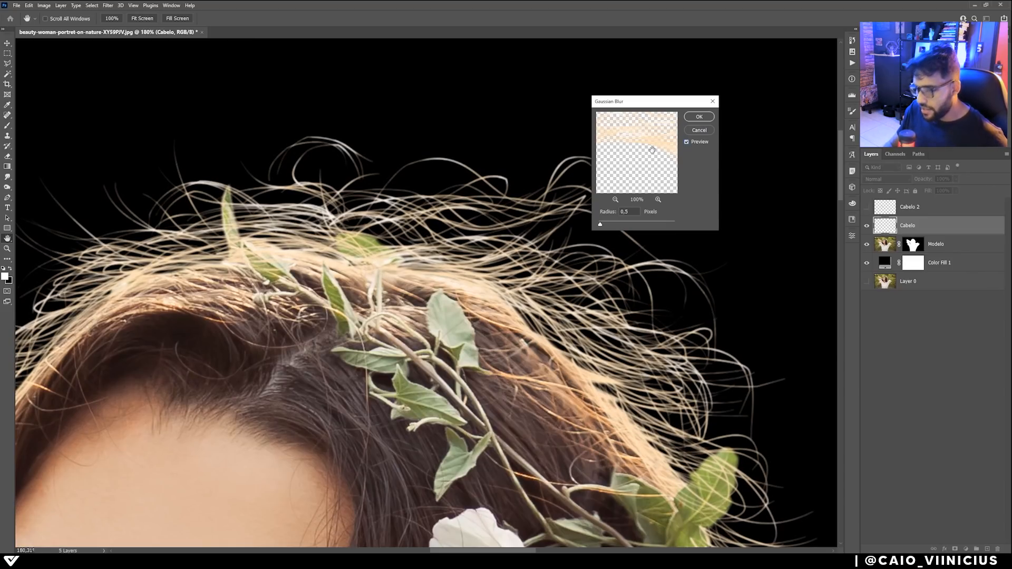
{"action": "double_click", "coordinate": [627, 211]}
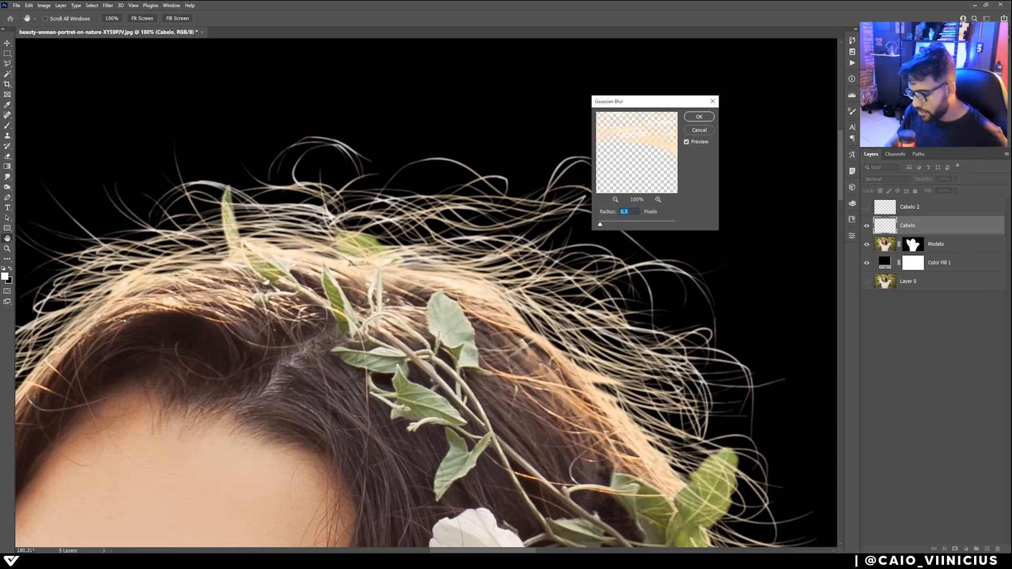
{"action": "key", "text": "Return"}
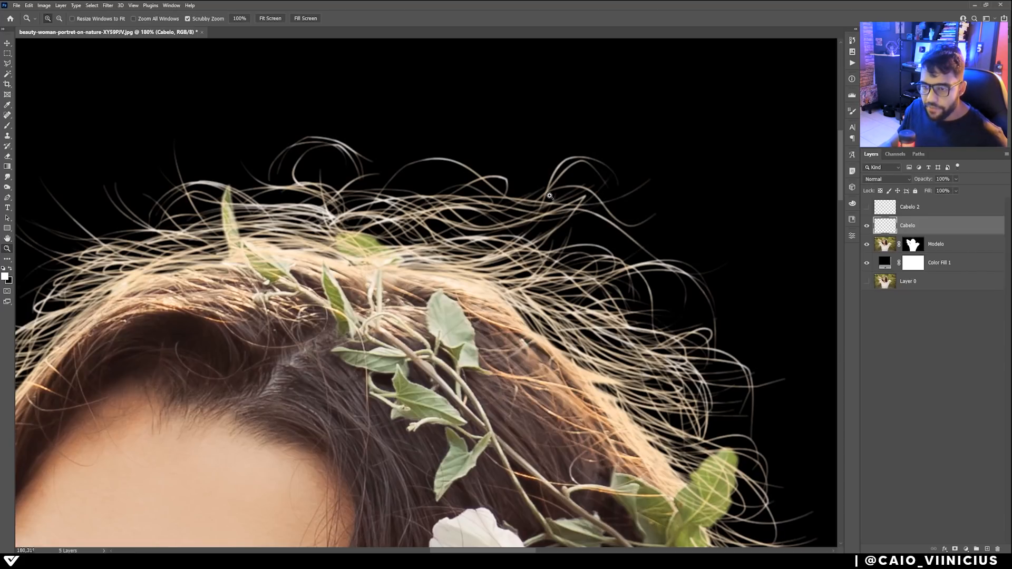
- Add 2% monochromatic noise with Gaussian distribution to the Cabelo flyaways
{"action": "left_click", "coordinate": [108, 6]}
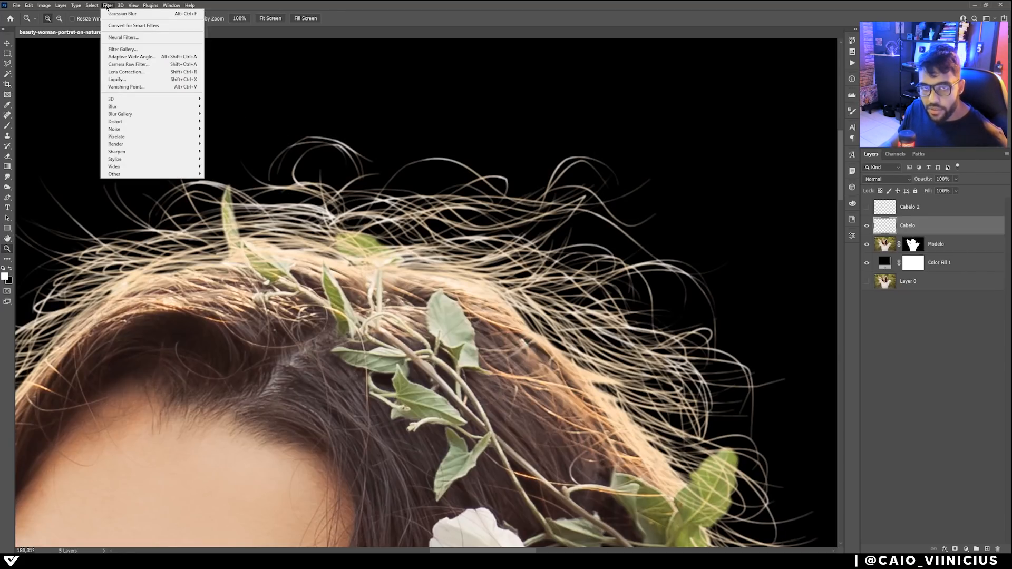
{"action": "mouse_move", "coordinate": [174, 129]}
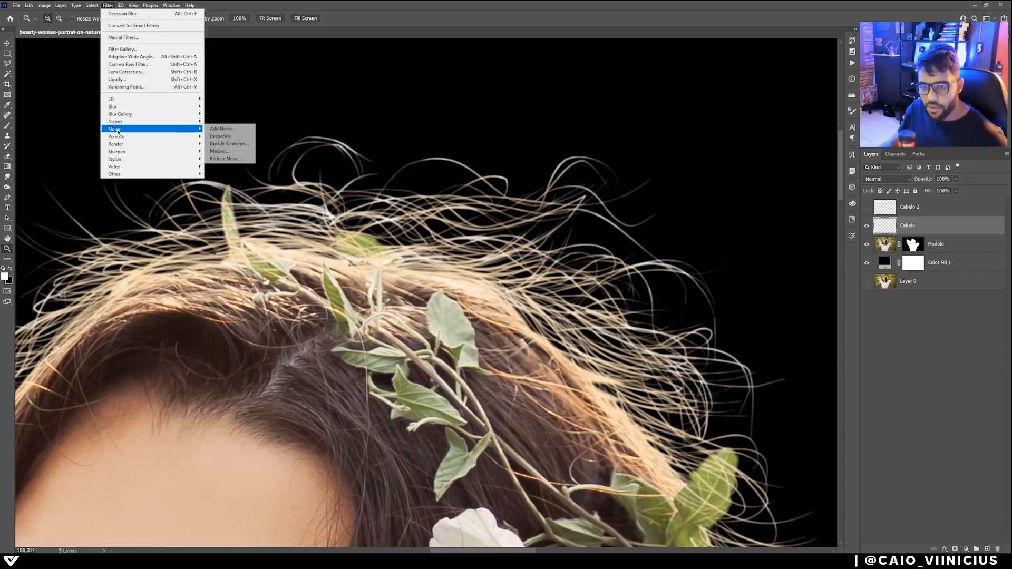
{"action": "left_click", "coordinate": [226, 129]}
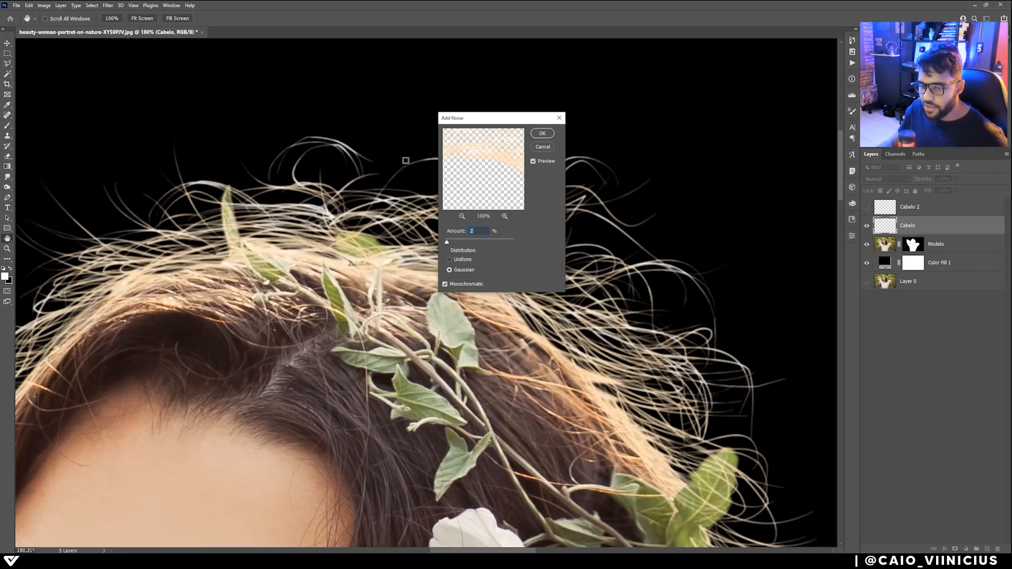
{"action": "left_click", "coordinate": [543, 135]}
- Show the Cabelo 2 layer and make it active for work on the hair beside the chin and raised sleeve
{"action": "left_click_drag", "start_coordinate": [483, 205], "coordinate": [449, 138]}
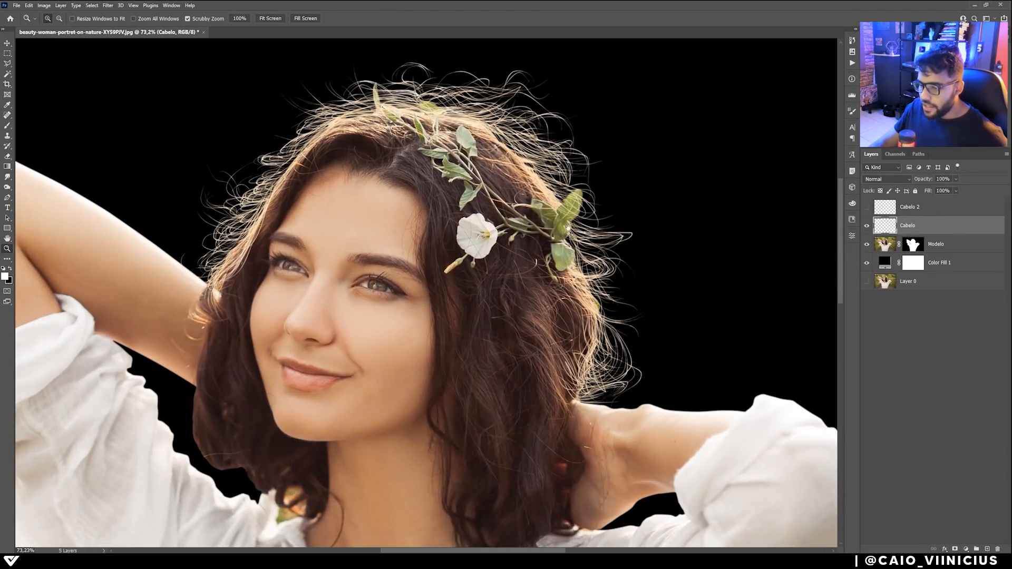
{"action": "left_click_drag", "start_coordinate": [568, 228], "coordinate": [584, 150]}
{"action": "left_click_drag", "start_coordinate": [257, 276], "coordinate": [294, 218]}
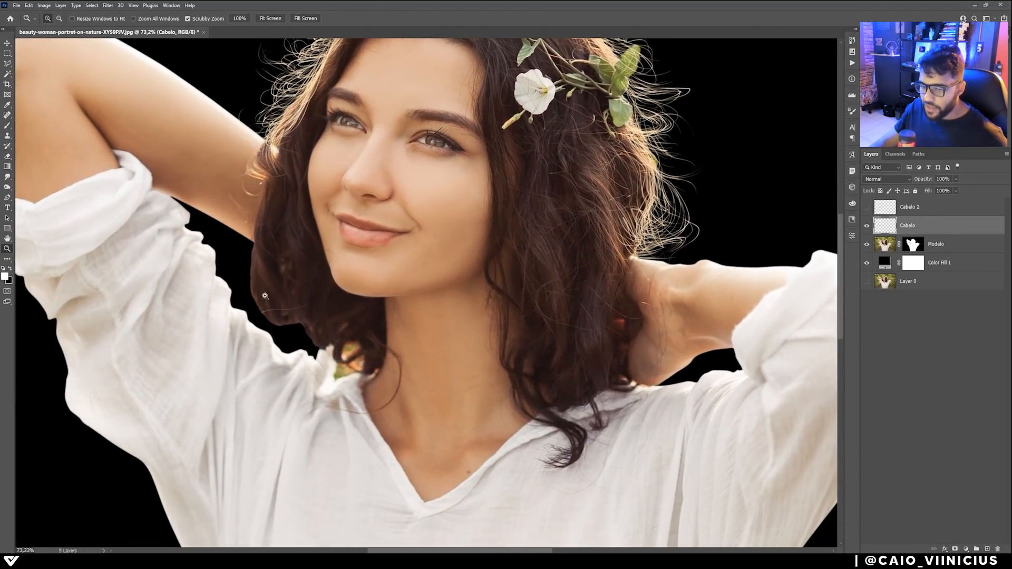
{"action": "left_click_drag", "start_coordinate": [262, 284], "coordinate": [311, 323]}
{"action": "left_click", "coordinate": [866, 207]}
{"action": "left_click", "coordinate": [907, 208]}
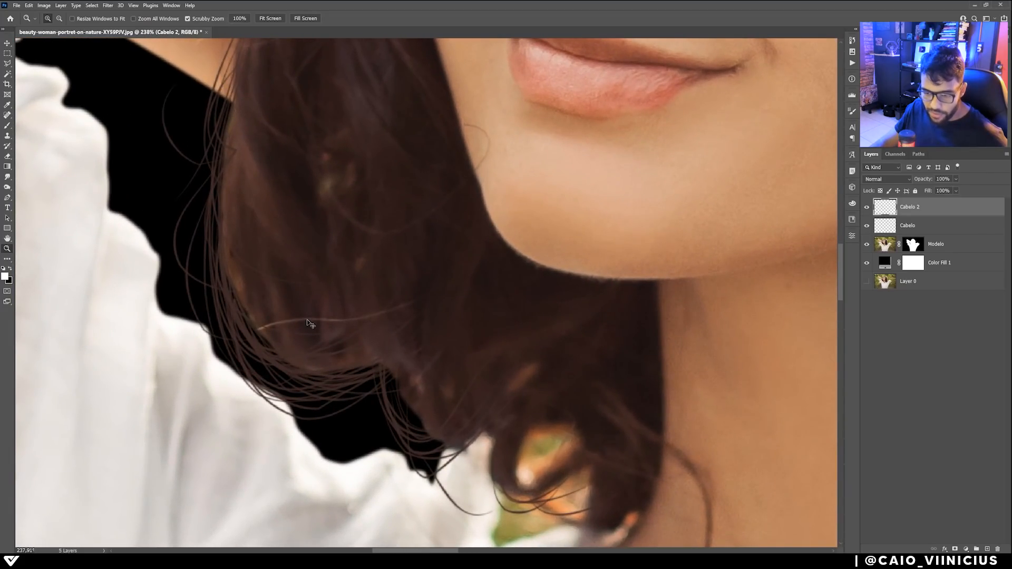
- Warp the Cabelo 2 strands inward so they follow the lower hair contour beside the sleeve
{"action": "left_click", "coordinate": [288, 355]}
{"action": "key", "text": "ctrl+t"}
{"action": "scroll", "coordinate": [304, 361], "scroll_direction": "down", "scroll_amount": 4}
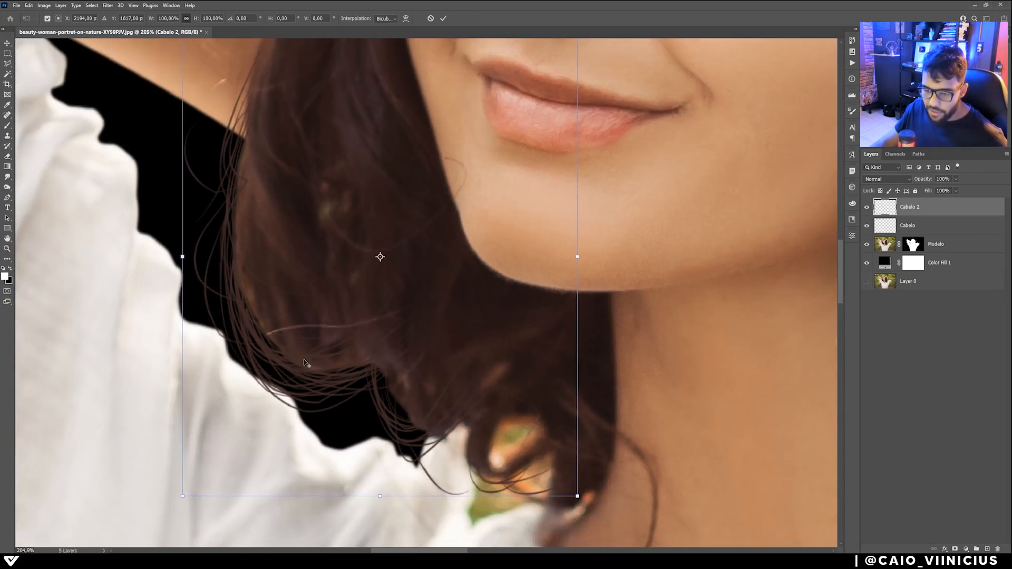
{"action": "scroll", "coordinate": [307, 362], "scroll_direction": "down", "scroll_amount": 1}
{"action": "right_click", "coordinate": [308, 342]}
{"action": "left_click", "coordinate": [325, 395]}
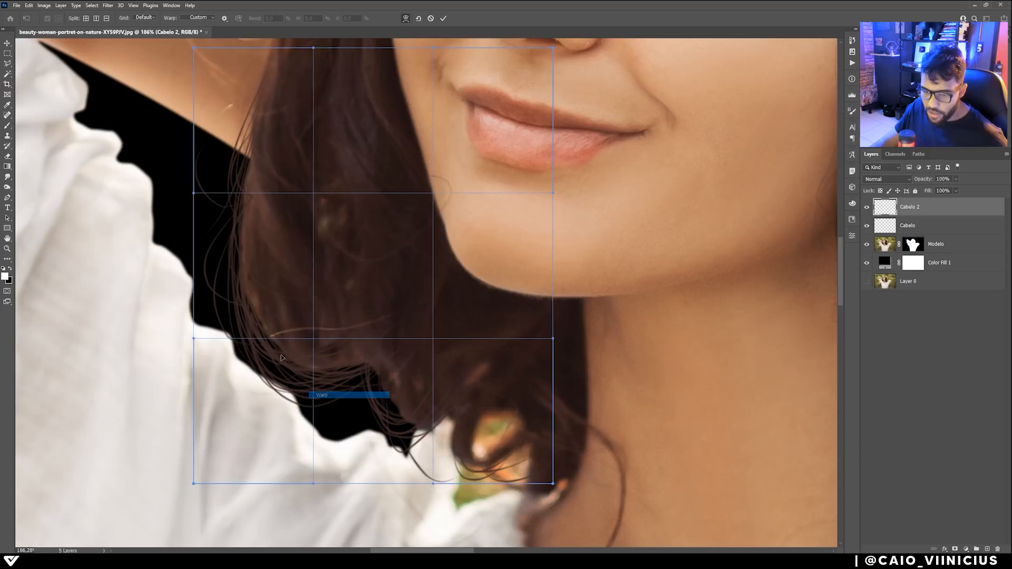
{"action": "left_click_drag", "start_coordinate": [270, 338], "coordinate": [276, 333]}
{"action": "left_click_drag", "start_coordinate": [251, 267], "coordinate": [253, 267]}
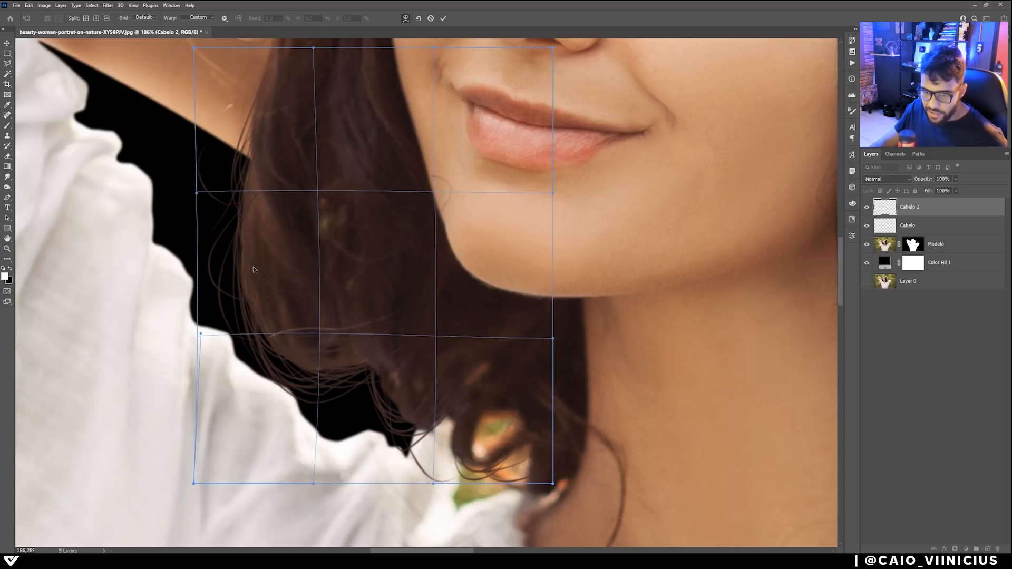
{"action": "left_click_drag", "start_coordinate": [251, 165], "coordinate": [254, 166]}
{"action": "left_click_drag", "start_coordinate": [280, 336], "coordinate": [274, 335]}
{"action": "left_click_drag", "start_coordinate": [372, 381], "coordinate": [370, 373]}
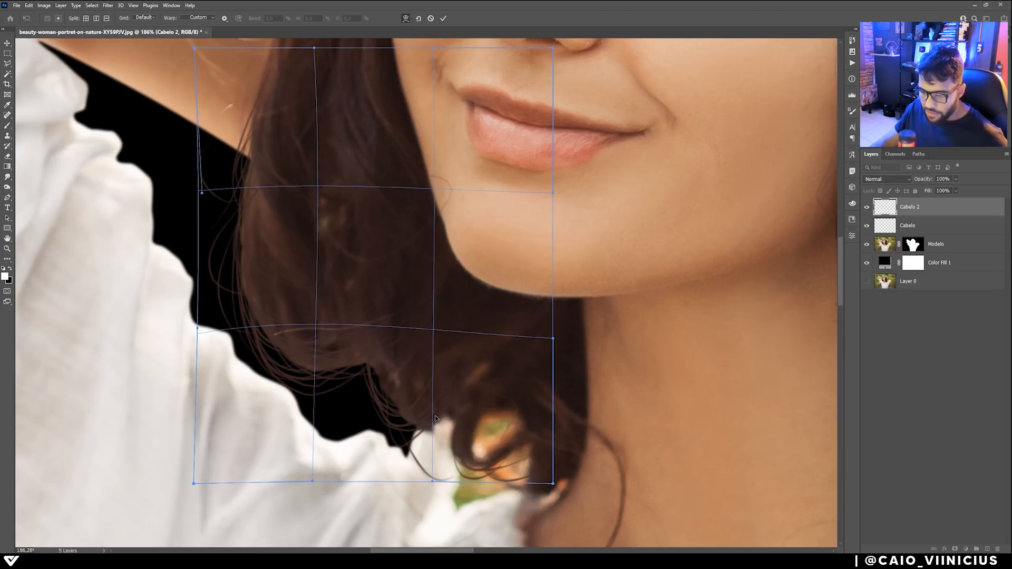
{"action": "left_click_drag", "start_coordinate": [435, 415], "coordinate": [441, 415]}
{"action": "left_click_drag", "start_coordinate": [373, 369], "coordinate": [387, 365]}
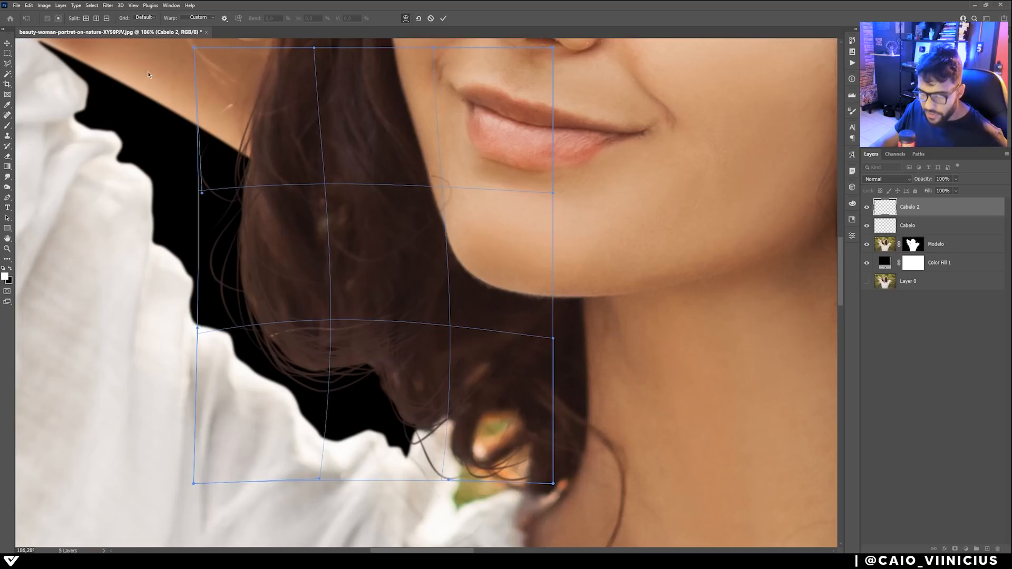
- Add a vertical split through the Cabelo 2 warp grid, refine the strands around the lower hair edge and apply the warp
{"action": "left_click", "coordinate": [393, 383]}
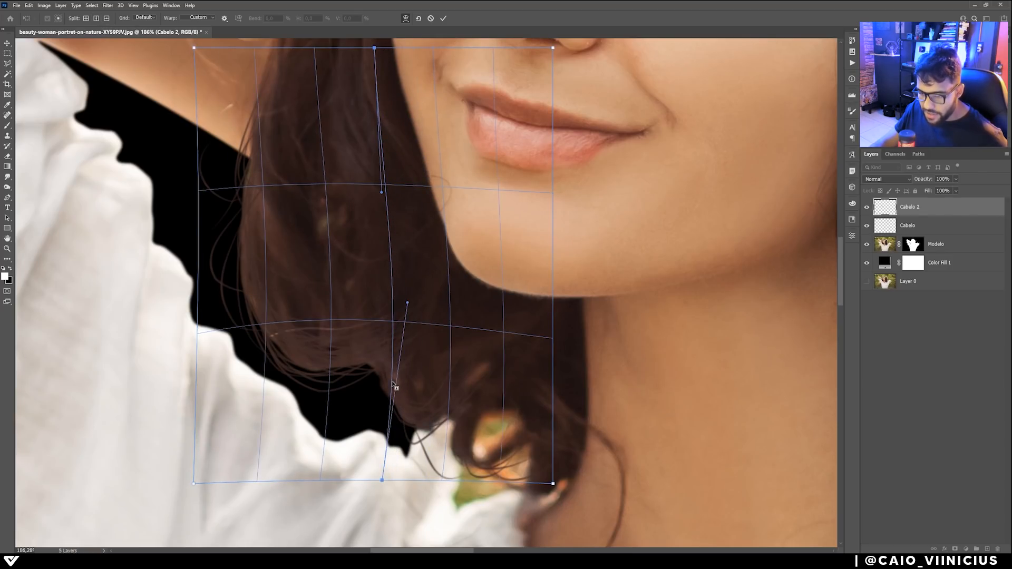
{"action": "left_click_drag", "start_coordinate": [391, 383], "coordinate": [363, 360]}
{"action": "left_click_drag", "start_coordinate": [287, 345], "coordinate": [289, 345]}
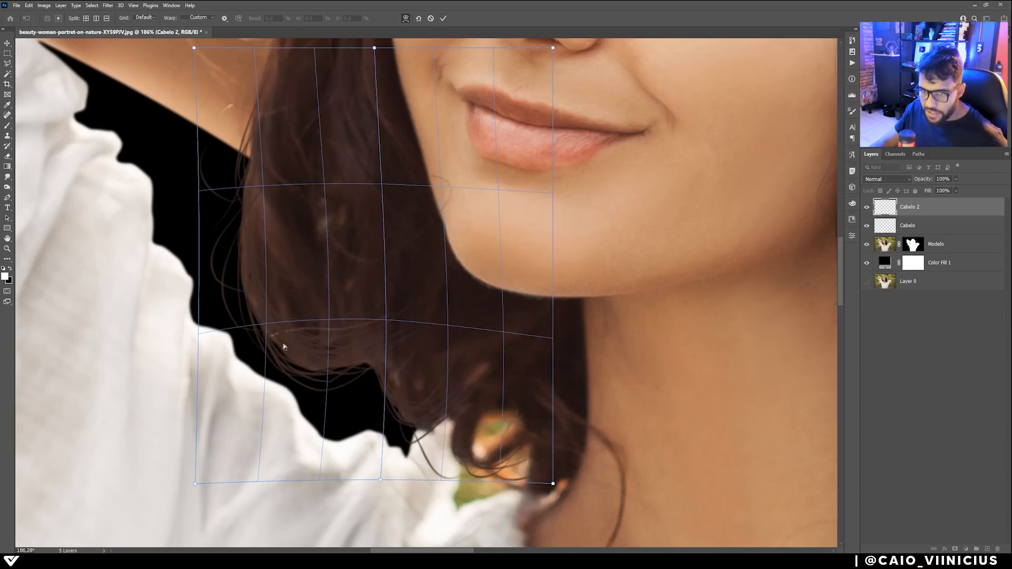
{"action": "left_click", "coordinate": [443, 18]}
- Duplicate the Cabelo 2 layer and shift the copy's strands slightly down and to the right to thicken the hair edge
{"action": "key", "text": "z"}
{"action": "left_click_drag", "start_coordinate": [270, 312], "coordinate": [236, 288]}
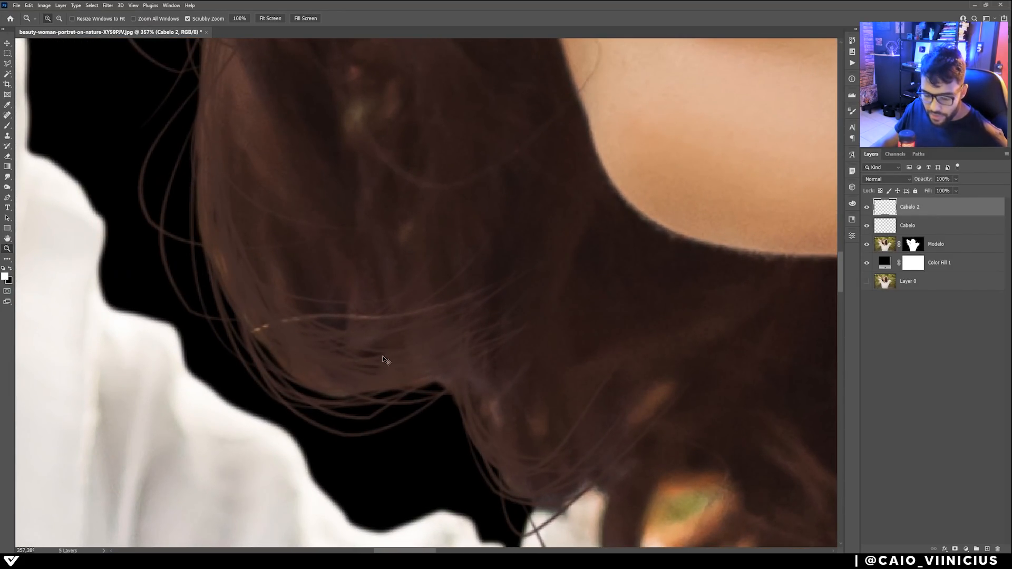
{"action": "left_click_drag", "start_coordinate": [375, 387], "coordinate": [339, 363]}
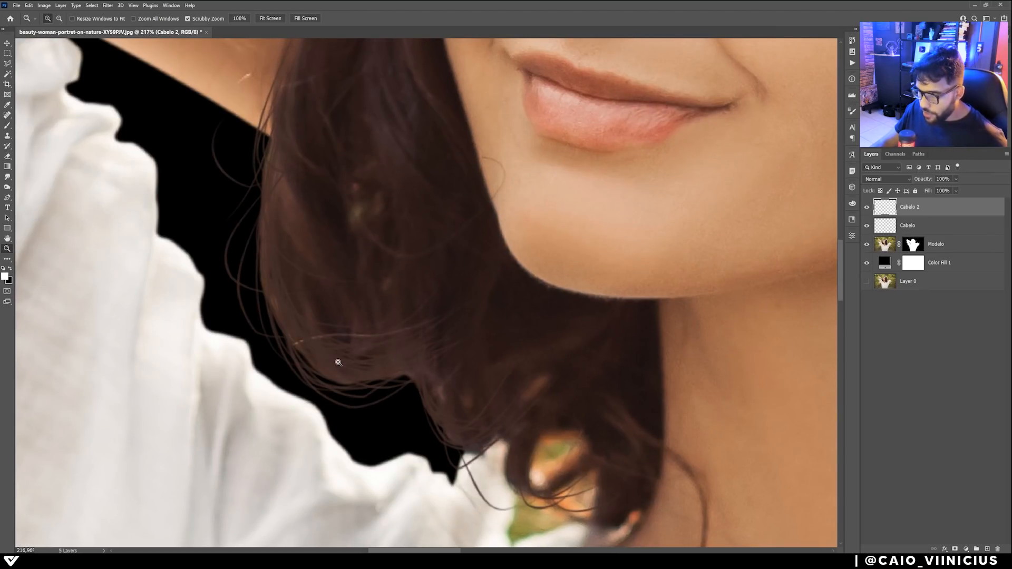
{"action": "key", "text": "ctrl+j"}
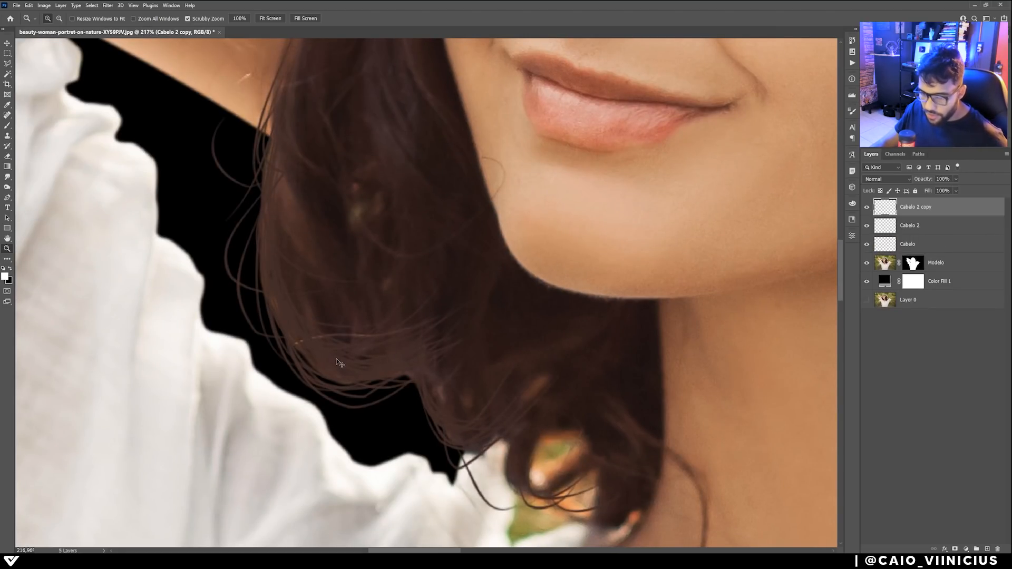
{"action": "key", "text": "ctrl+t"}
{"action": "mouse_move", "coordinate": [407, 366]}
{"action": "left_mouse_down"}
{"action": "mouse_move", "coordinate": [428, 356]}
{"action": "mouse_move", "coordinate": [413, 376]}
{"action": "left_mouse_up"}
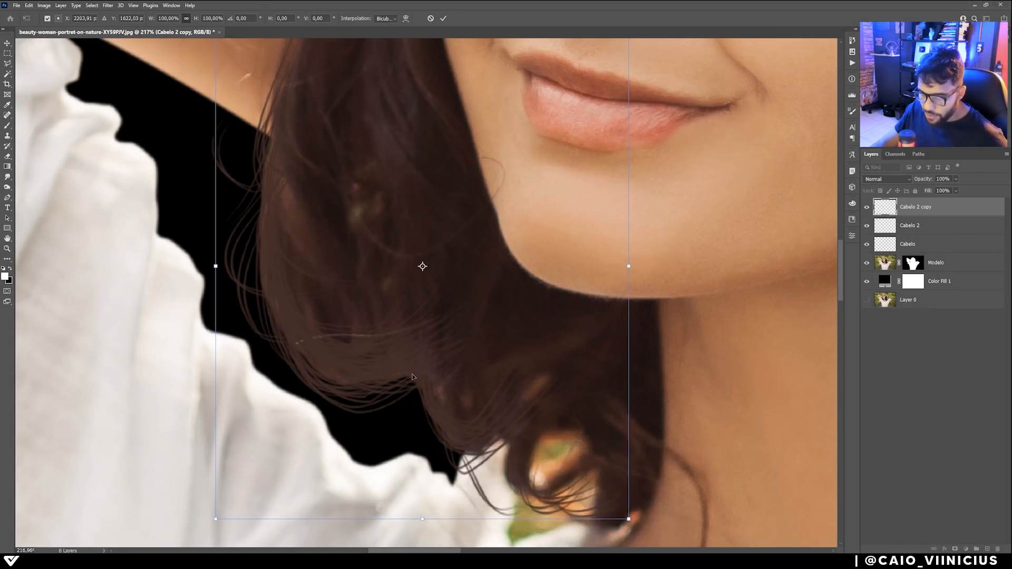
- Warp the Cabelo 2 copy strands near the arm and over the lower hair so they differ from the originals
{"action": "right_click", "coordinate": [262, 215]}
{"action": "left_click", "coordinate": [276, 270]}
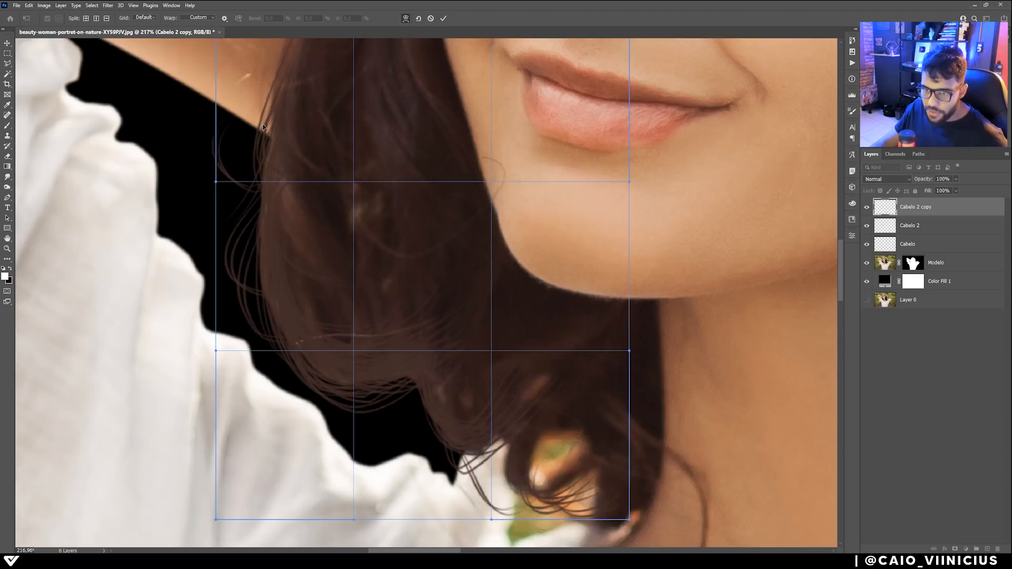
{"action": "left_click_drag", "start_coordinate": [261, 134], "coordinate": [269, 125]}
{"action": "left_click_drag", "start_coordinate": [456, 365], "coordinate": [464, 375]}
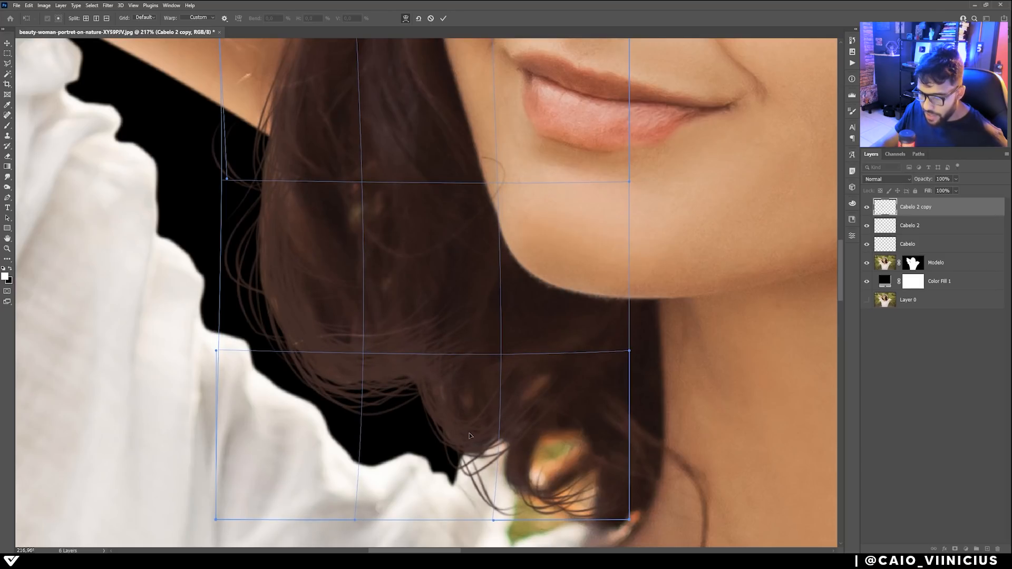
- Split the Cabelo 2 copy warp grid crosswise near the hair tips, reshape the strands around the split and apply the warp
{"action": "left_click", "coordinate": [86, 18]}
{"action": "left_click", "coordinate": [476, 409]}
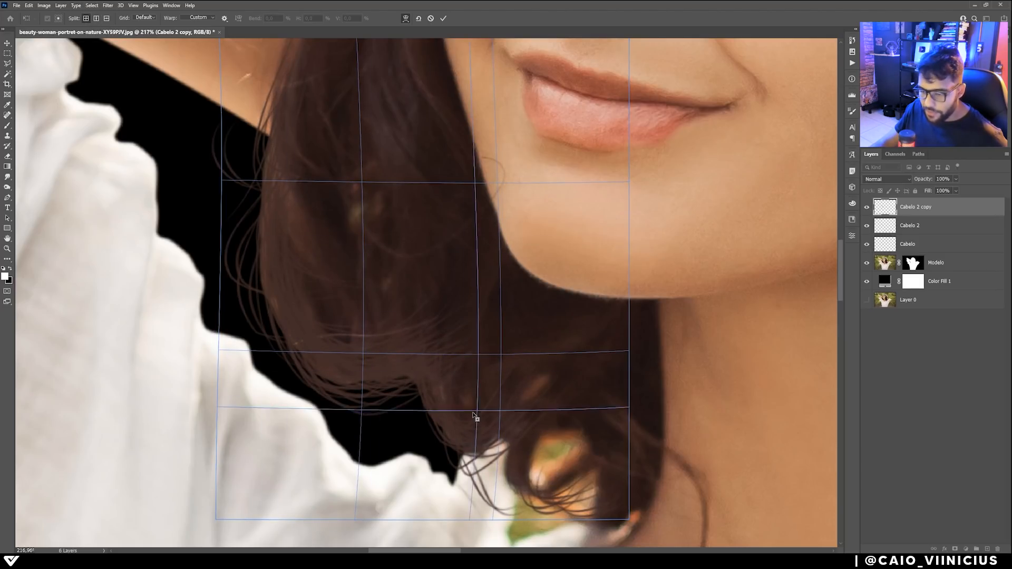
{"action": "left_click", "coordinate": [436, 421]}
{"action": "left_click_drag", "start_coordinate": [435, 421], "coordinate": [421, 408]}
{"action": "left_click_drag", "start_coordinate": [494, 434], "coordinate": [498, 442]}
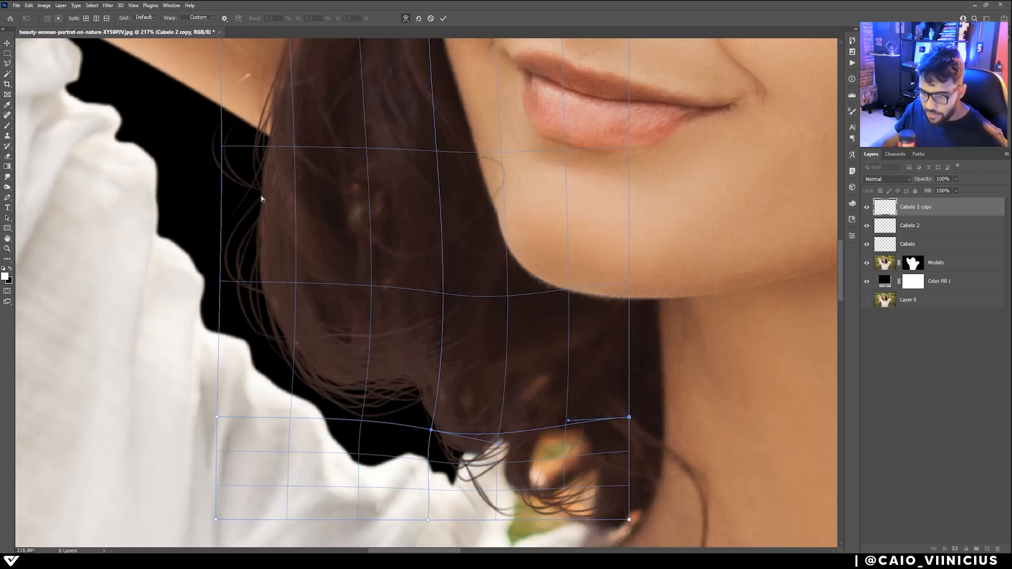
{"action": "left_click_drag", "start_coordinate": [268, 157], "coordinate": [265, 158]}
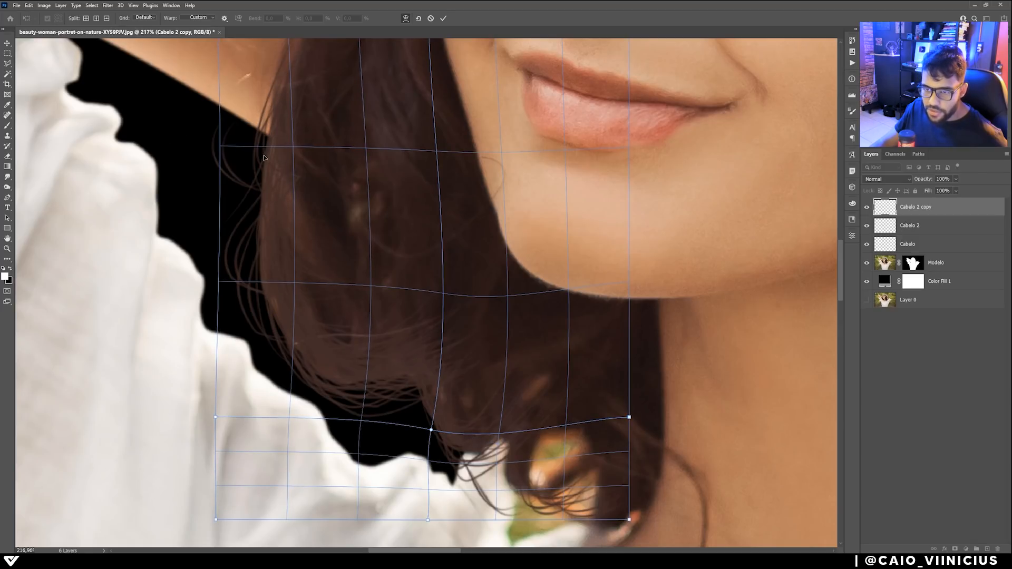
{"action": "left_click", "coordinate": [443, 17]}
- Merge the Cabelo 2 layer with its copy and soften the merged strands with a 1.5-pixel Gaussian Blur
{"action": "left_click", "coordinate": [934, 227], "text": "shift"}
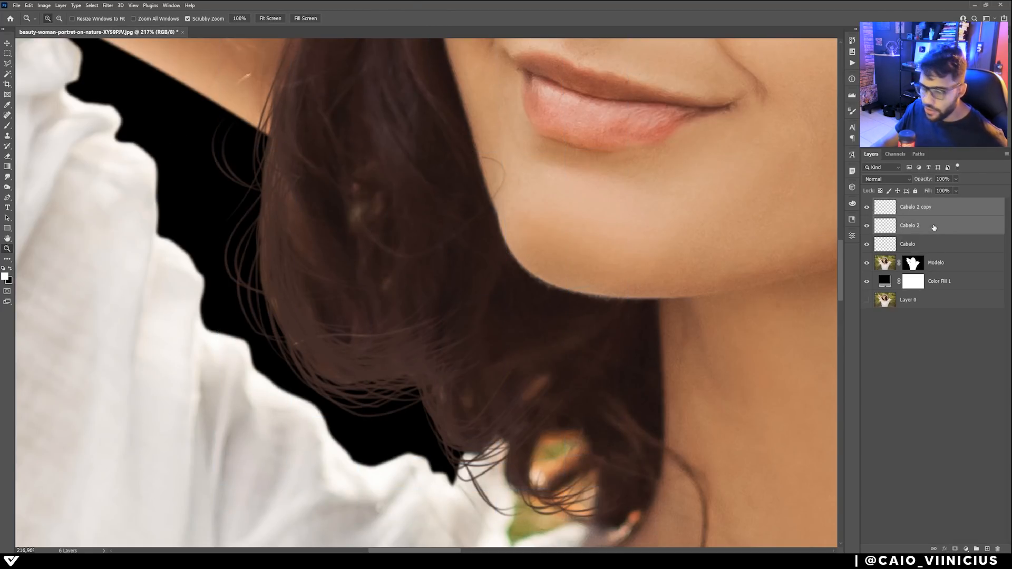
{"action": "key", "text": "ctrl+e"}
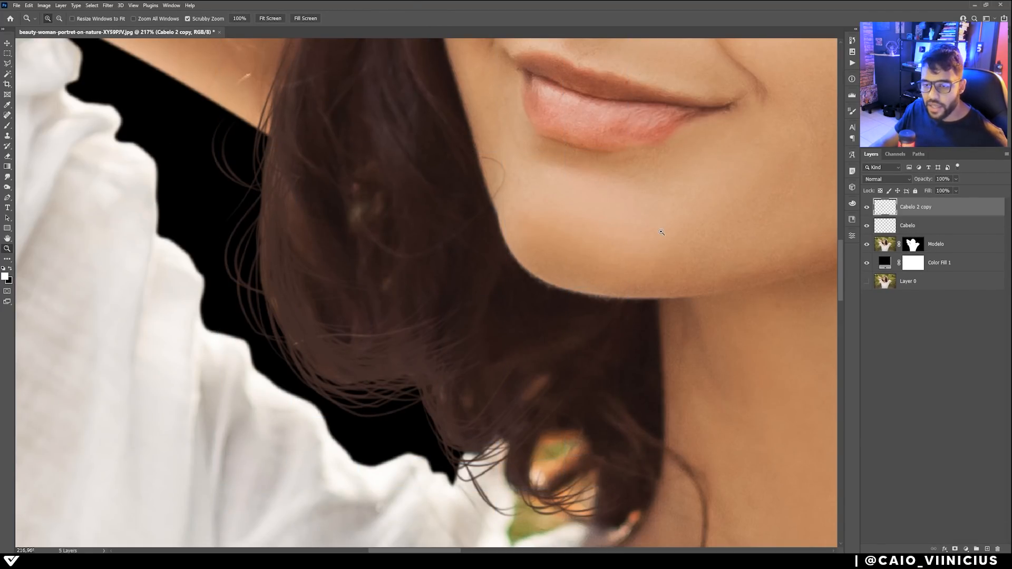
{"action": "left_click_drag", "start_coordinate": [248, 314], "coordinate": [472, 343]}
{"action": "left_click_drag", "start_coordinate": [504, 253], "coordinate": [364, 332]}
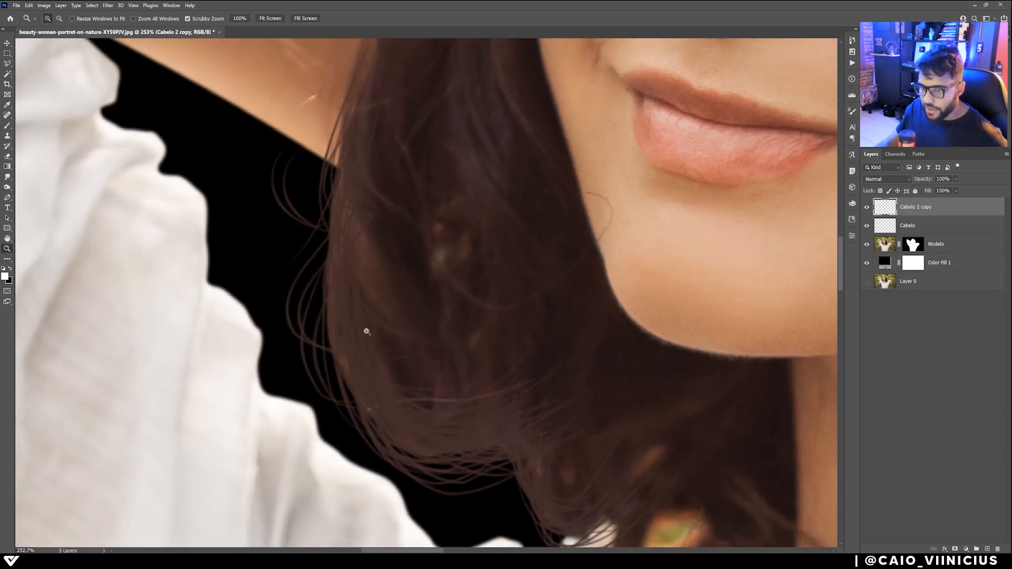
{"action": "left_click_drag", "start_coordinate": [380, 201], "coordinate": [448, 340]}
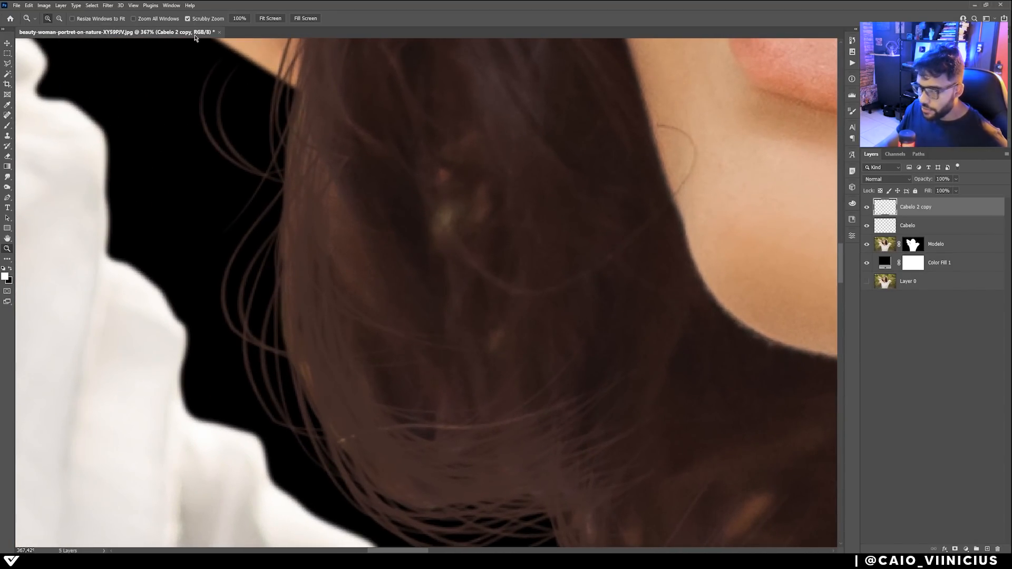
{"action": "left_click", "coordinate": [108, 5]}
{"action": "mouse_move", "coordinate": [117, 107]}
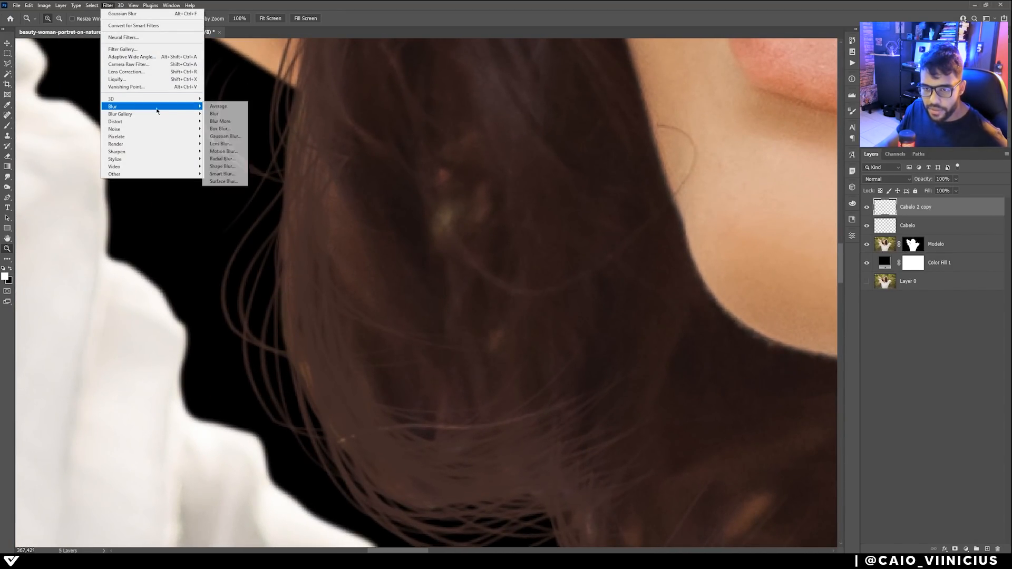
{"action": "left_click", "coordinate": [227, 136]}
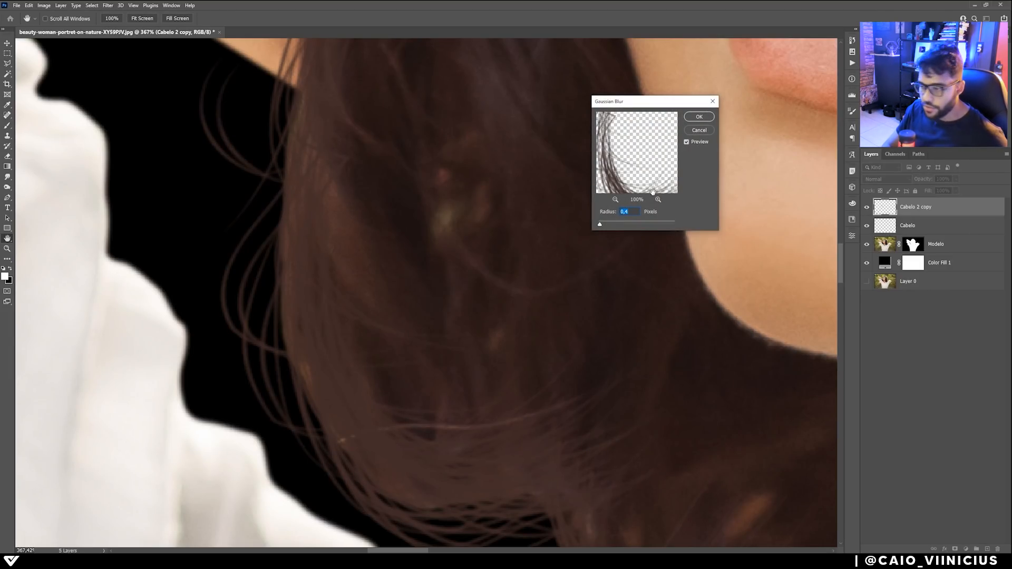
{"action": "type", "text": "1,5"}
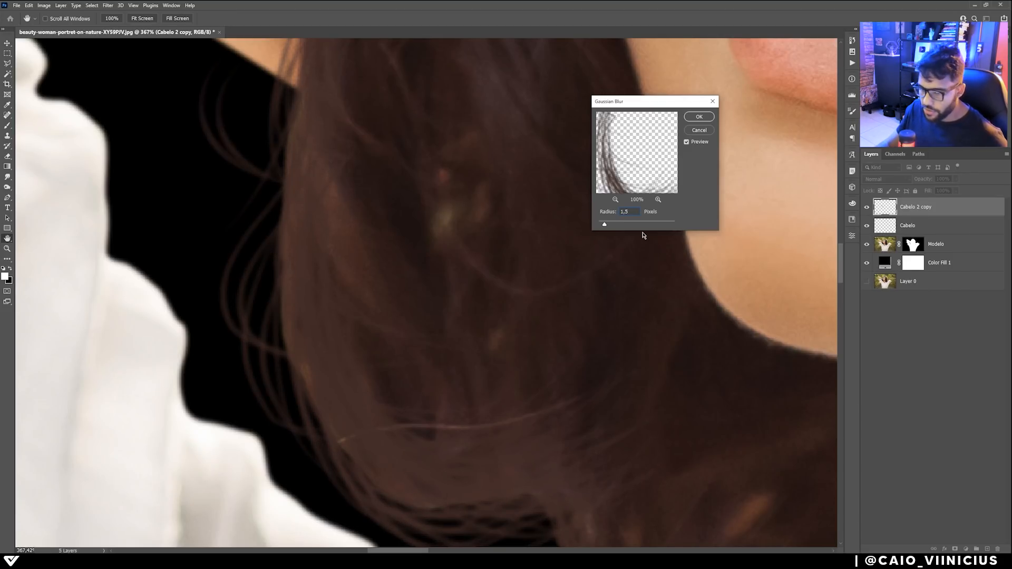
{"action": "left_click", "coordinate": [699, 117]}
- Darken the merged Cabelo 2 copy strands by setting the Hue/Saturation lightness to -41
{"action": "left_click_drag", "start_coordinate": [518, 289], "coordinate": [453, 287]}
{"action": "mouse_move", "coordinate": [553, 376]}
{"action": "left_mouse_down"}
{"action": "mouse_move", "coordinate": [517, 359]}
{"action": "mouse_move", "coordinate": [543, 355]}
{"action": "left_mouse_up"}
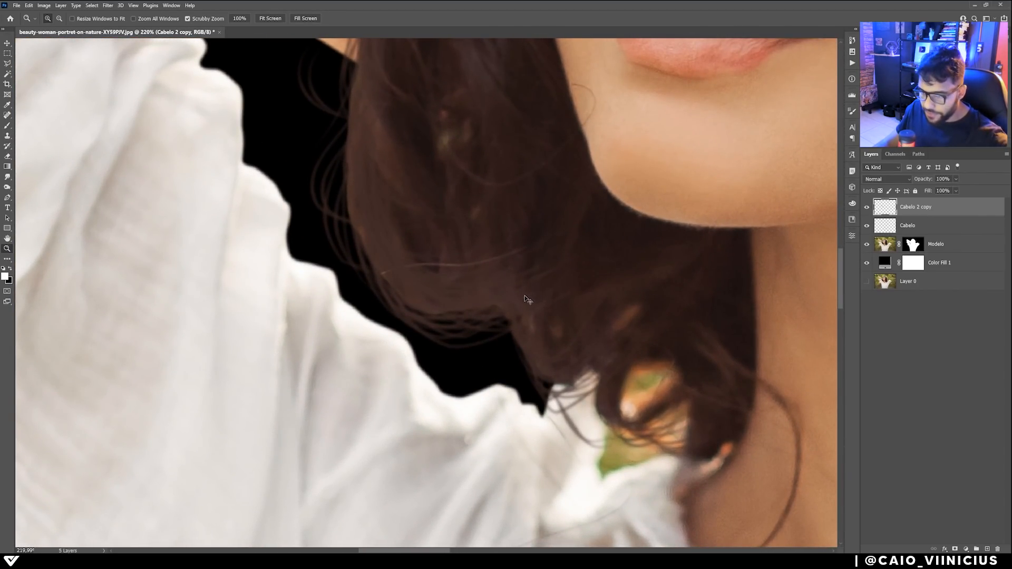
{"action": "key", "text": "ctrl+u"}
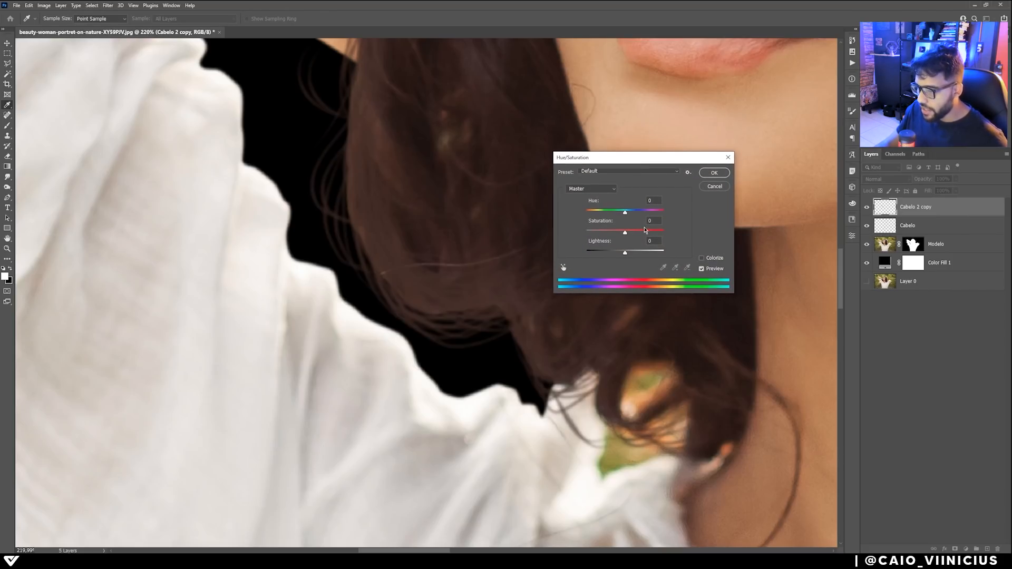
{"action": "left_click_drag", "start_coordinate": [625, 254], "coordinate": [610, 255]}
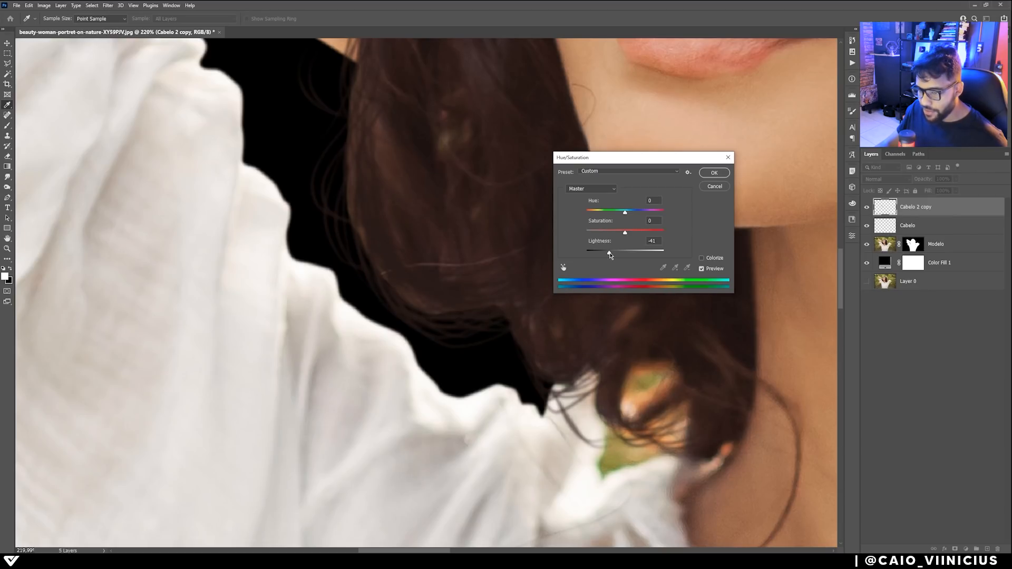
{"action": "left_click", "coordinate": [714, 173]}
- Add 1% monochromatic Gaussian noise to the Cabelo 2 copy strands to match the grain of the hair
{"action": "key", "text": "z"}
{"action": "left_click_drag", "start_coordinate": [382, 197], "coordinate": [410, 234]}
{"action": "left_click_drag", "start_coordinate": [428, 171], "coordinate": [406, 170]}
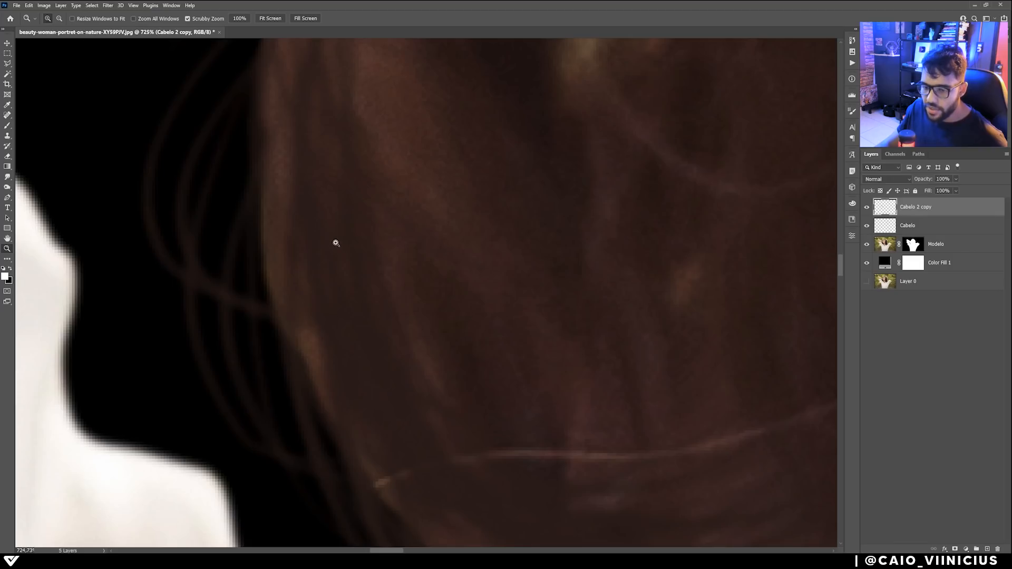
{"action": "left_click", "coordinate": [107, 5]}
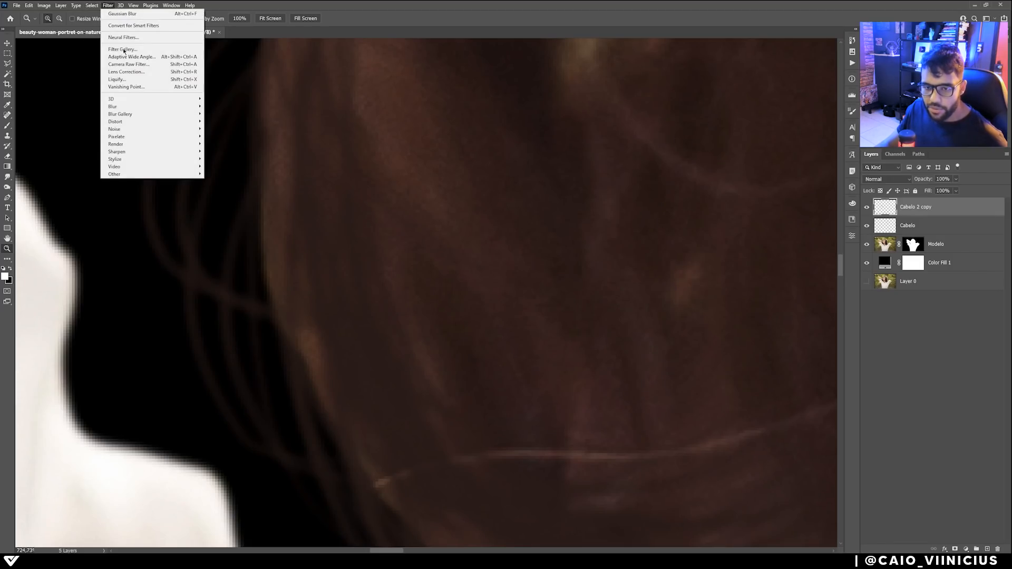
{"action": "mouse_move", "coordinate": [119, 128]}
{"action": "left_click", "coordinate": [222, 130]}
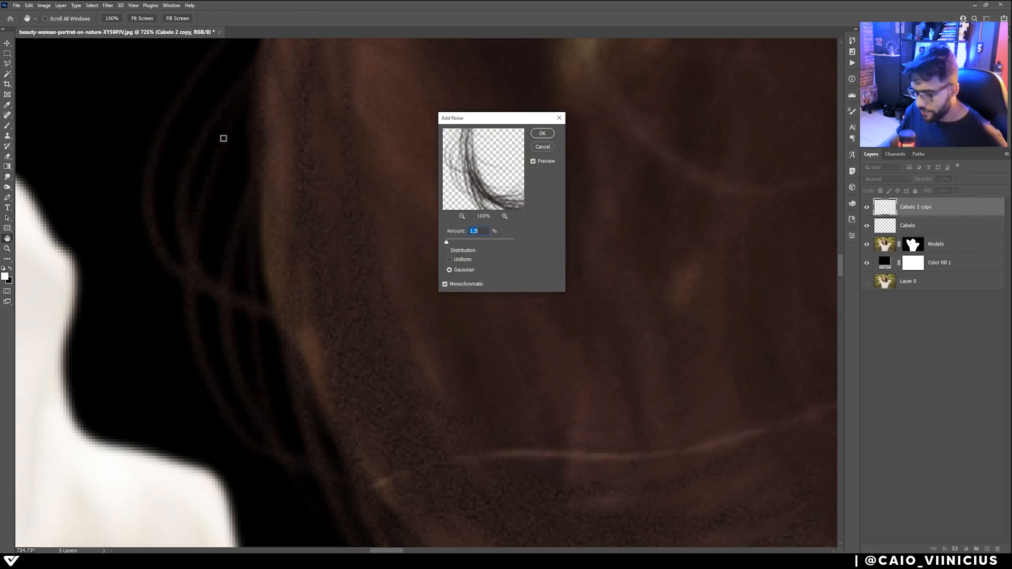
{"action": "type", "text": "1"}
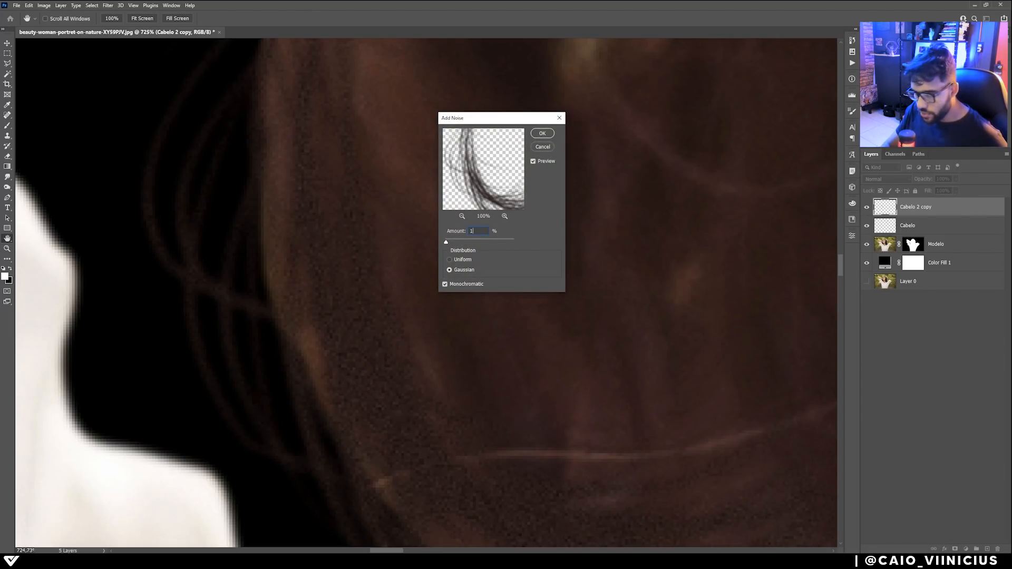
{"action": "left_click", "coordinate": [542, 133]}
- Soften the noise on the Cabelo 2 copy strands with a 0.4-pixel Gaussian Blur
{"action": "key", "text": "z"}
{"action": "mouse_move", "coordinate": [445, 324]}
{"action": "left_mouse_down"}
{"action": "mouse_move", "coordinate": [406, 328]}
{"action": "mouse_move", "coordinate": [439, 335]}
{"action": "left_mouse_up"}
{"action": "left_click", "coordinate": [109, 7]}
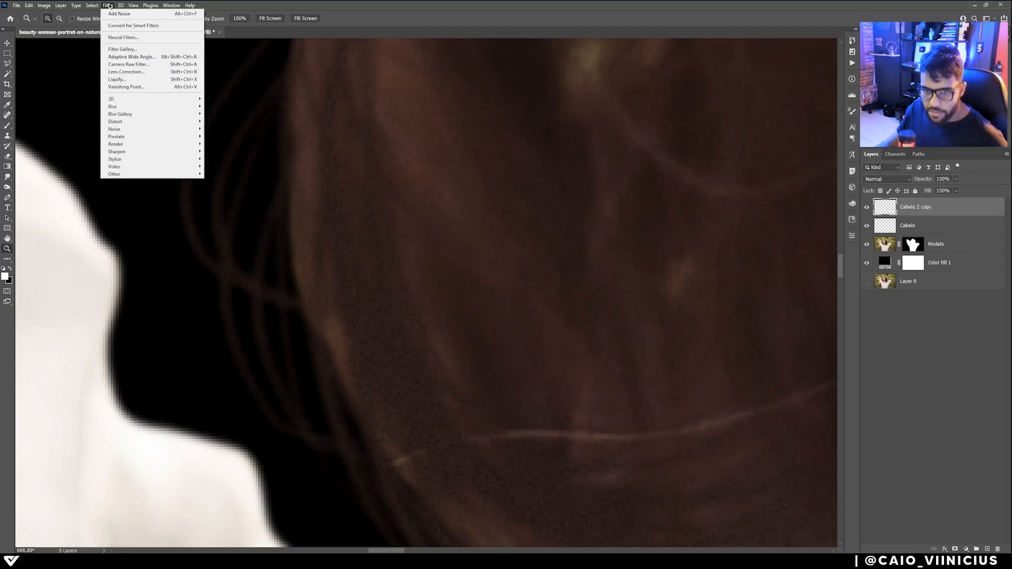
{"action": "mouse_move", "coordinate": [189, 106]}
{"action": "left_click", "coordinate": [225, 136]}
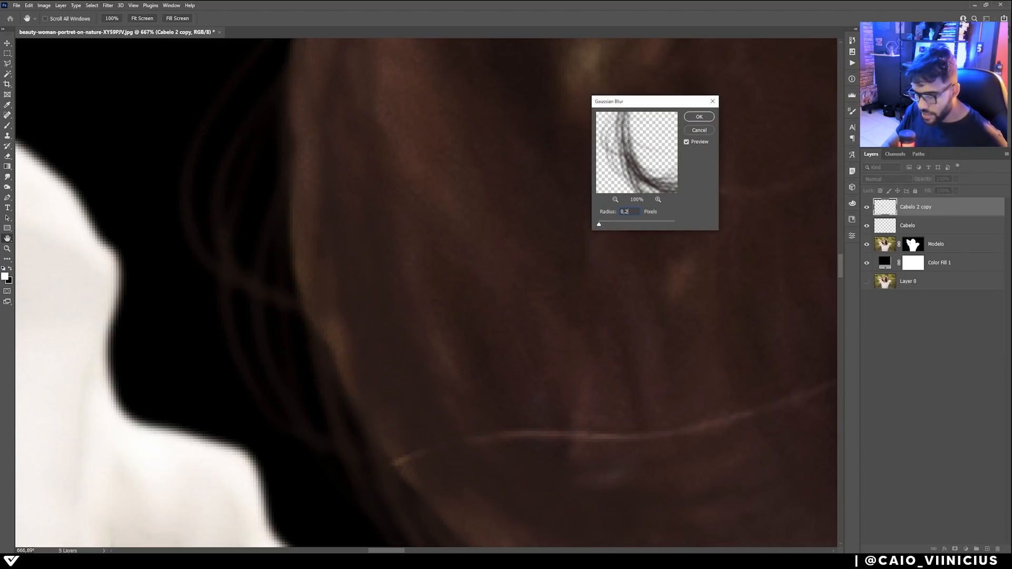
{"action": "type", "text": ",4"}
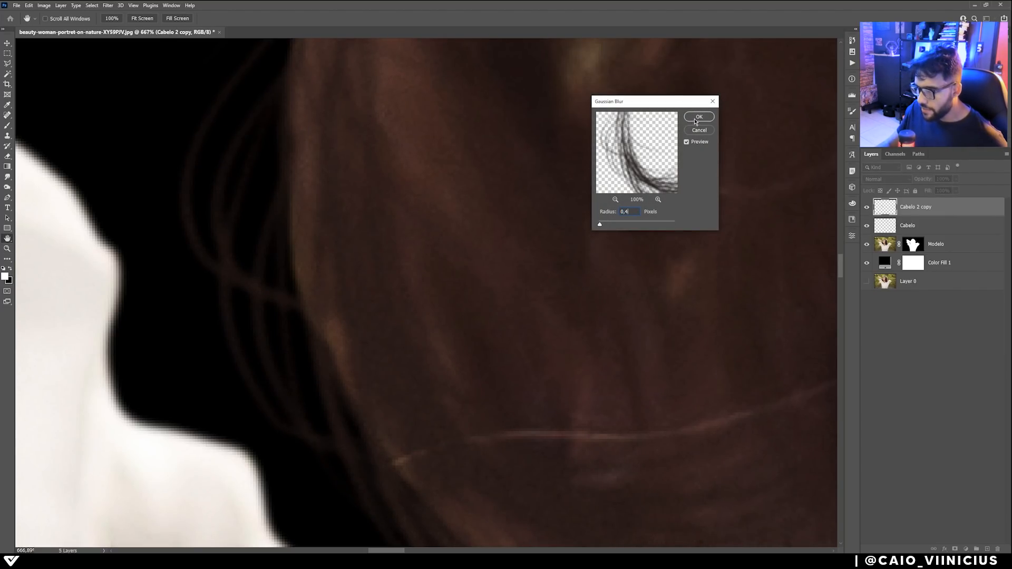
{"action": "key", "text": "Return"}
- Show background group 01 behind the woman, inspect the cutout's hair edge against it and hide the group again
{"action": "key", "text": "z"}
{"action": "left_click_drag", "start_coordinate": [458, 214], "coordinate": [387, 240]}
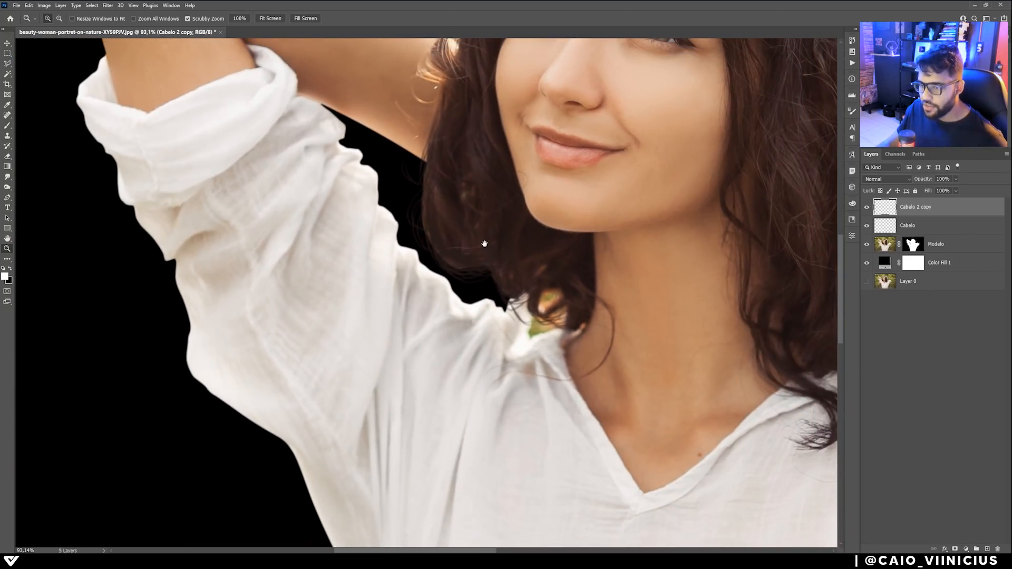
{"action": "left_click_drag", "start_coordinate": [483, 244], "coordinate": [418, 321]}
{"action": "mouse_move", "coordinate": [364, 353]}
{"action": "left_mouse_down"}
{"action": "mouse_move", "coordinate": [398, 350]}
{"action": "mouse_move", "coordinate": [369, 343]}
{"action": "left_mouse_up"}
{"action": "mouse_move", "coordinate": [433, 297]}
{"action": "left_mouse_down"}
{"action": "mouse_move", "coordinate": [337, 406]}
{"action": "mouse_move", "coordinate": [404, 311]}
{"action": "mouse_move", "coordinate": [369, 337]}
{"action": "mouse_move", "coordinate": [338, 332]}
{"action": "mouse_move", "coordinate": [432, 316]}
{"action": "left_mouse_up"}
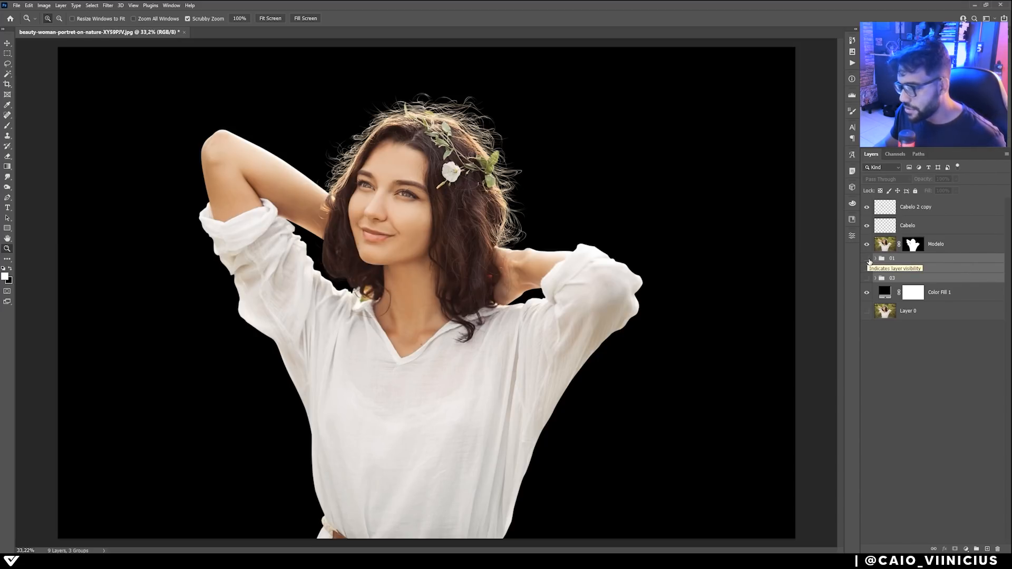
{"action": "left_click", "coordinate": [866, 259]}
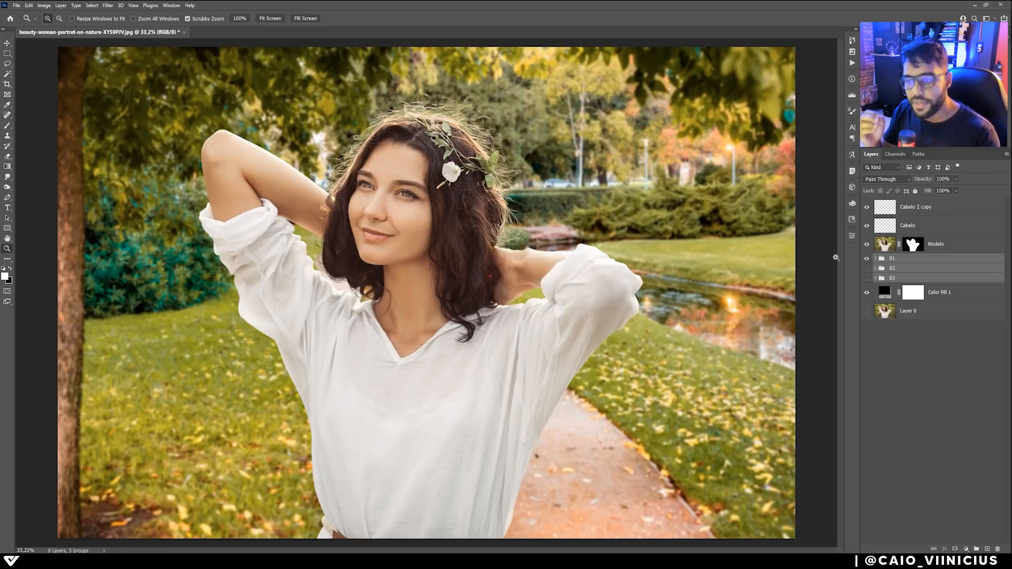
{"action": "left_click", "coordinate": [501, 128]}
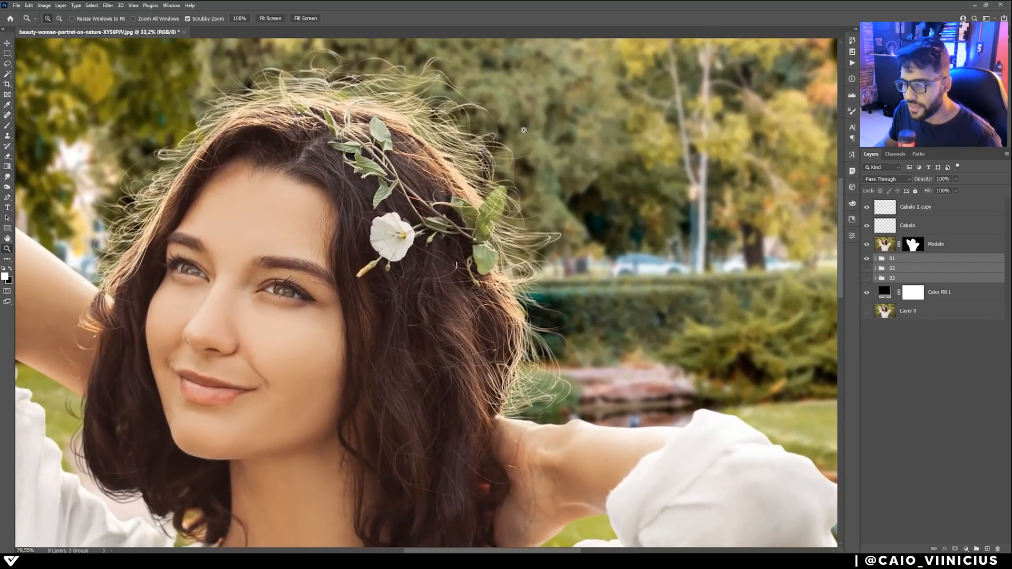
{"action": "left_click_drag", "start_coordinate": [504, 129], "coordinate": [458, 126]}
{"action": "left_click", "coordinate": [866, 258]}
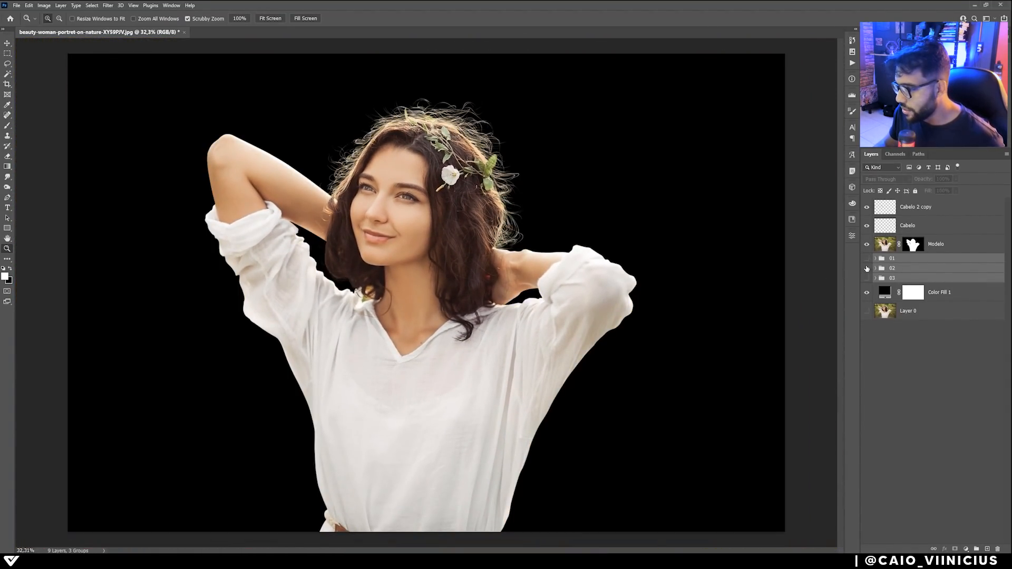
- Show background group 02, check how the flyaway hairs blend with the interior scene and hide the group again
{"action": "left_click", "coordinate": [867, 269]}
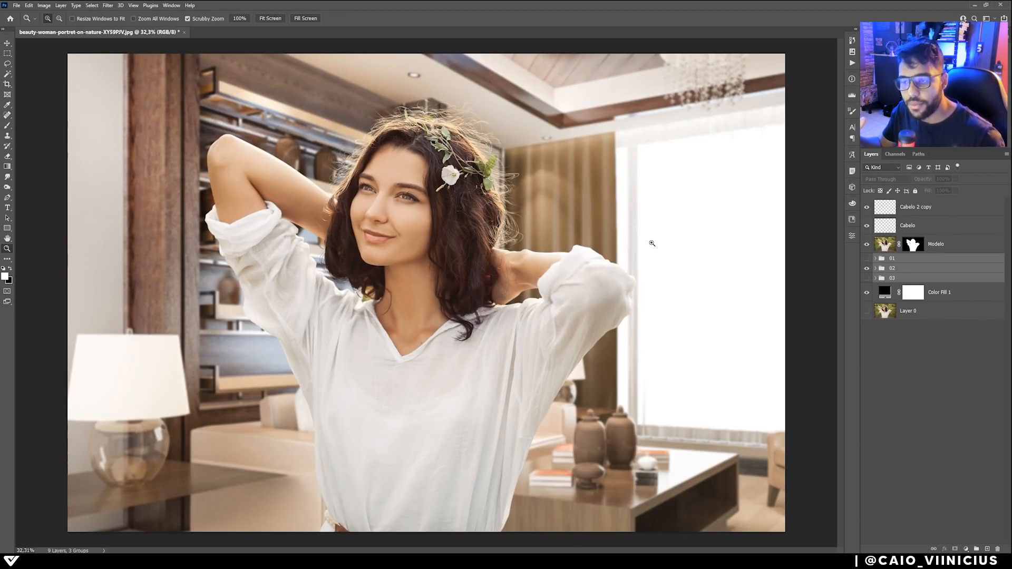
{"action": "mouse_move", "coordinate": [510, 192]}
{"action": "left_mouse_down"}
{"action": "mouse_move", "coordinate": [534, 178]}
{"action": "mouse_move", "coordinate": [510, 180]}
{"action": "left_mouse_up"}
{"action": "left_click_drag", "start_coordinate": [329, 110], "coordinate": [280, 110]}
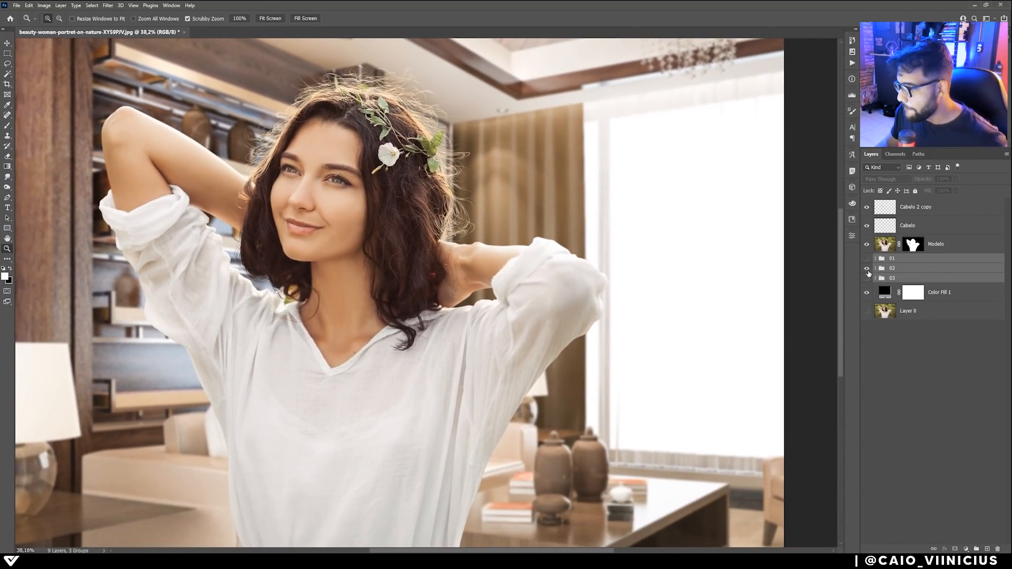
{"action": "left_click", "coordinate": [867, 269]}
- Show background group 03, inspect the hair edge against the autumn scene and bring background group 02 back into view
{"action": "left_click", "coordinate": [866, 277]}
{"action": "left_click_drag", "start_coordinate": [634, 217], "coordinate": [614, 220]}
{"action": "left_click_drag", "start_coordinate": [394, 144], "coordinate": [405, 143]}
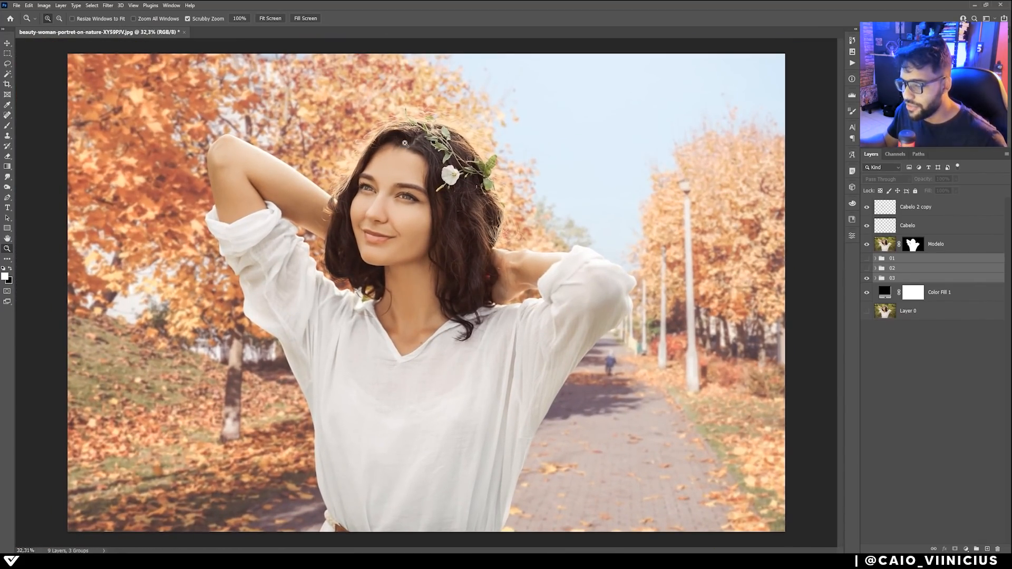
{"action": "left_click_drag", "start_coordinate": [417, 113], "coordinate": [512, 127]}
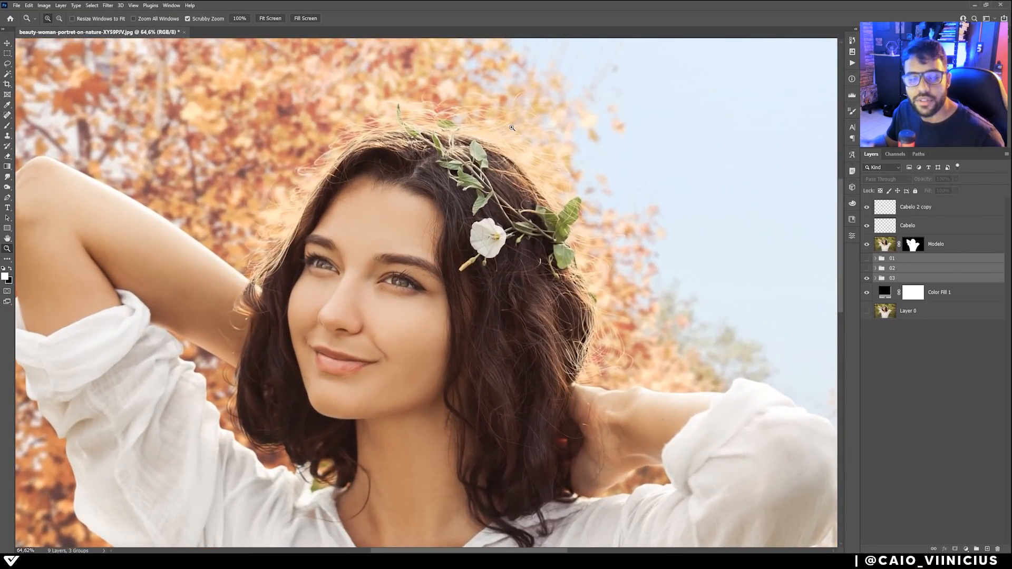
{"action": "left_click_drag", "start_coordinate": [512, 127], "coordinate": [492, 136]}
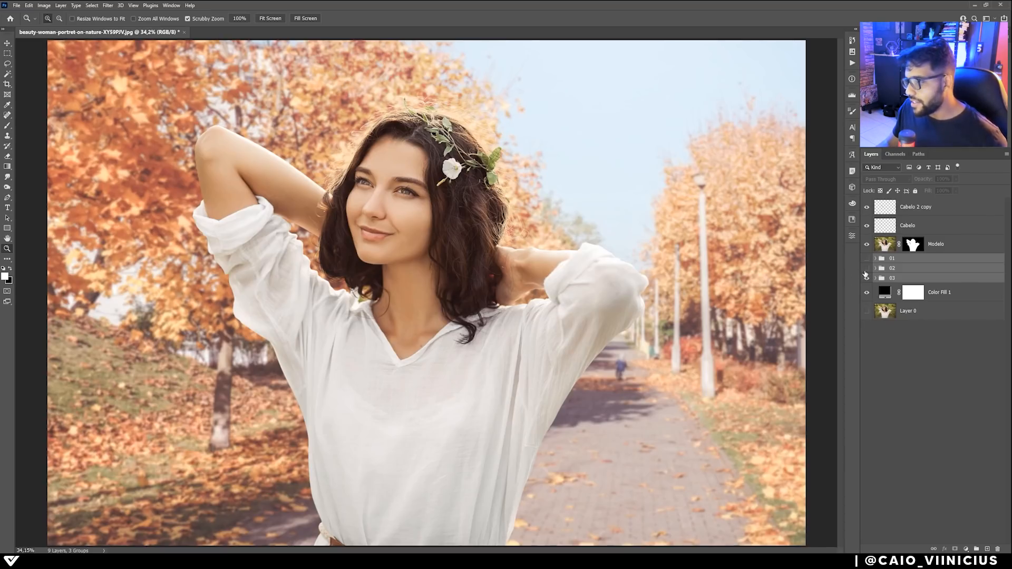
{"action": "left_click", "coordinate": [866, 269]}
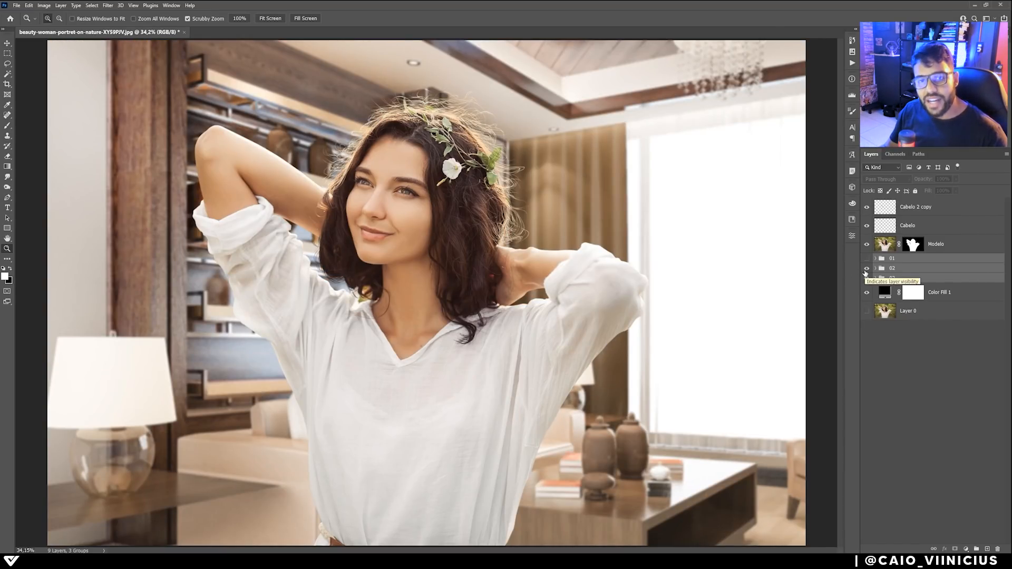